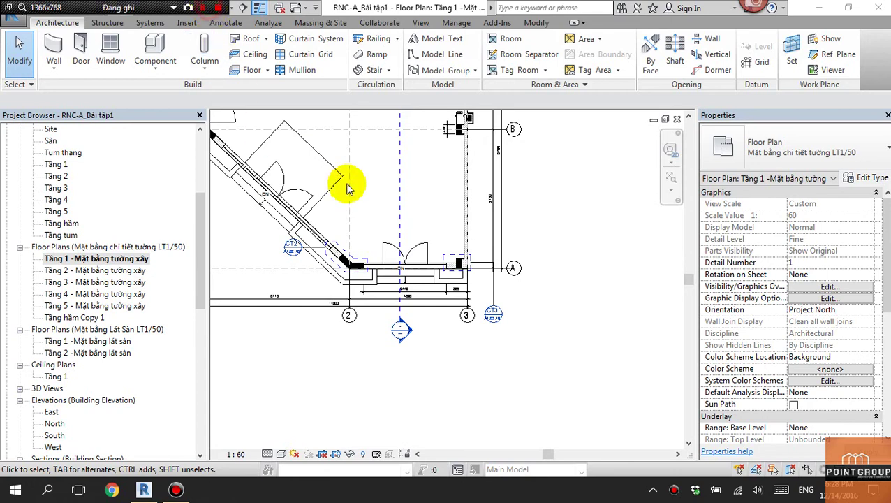
Step: Duplicate the Tầng 1 wall plan, duplicate Tầng 2 with detailing, and select both copies
scroll(571, 276, "down", 2)
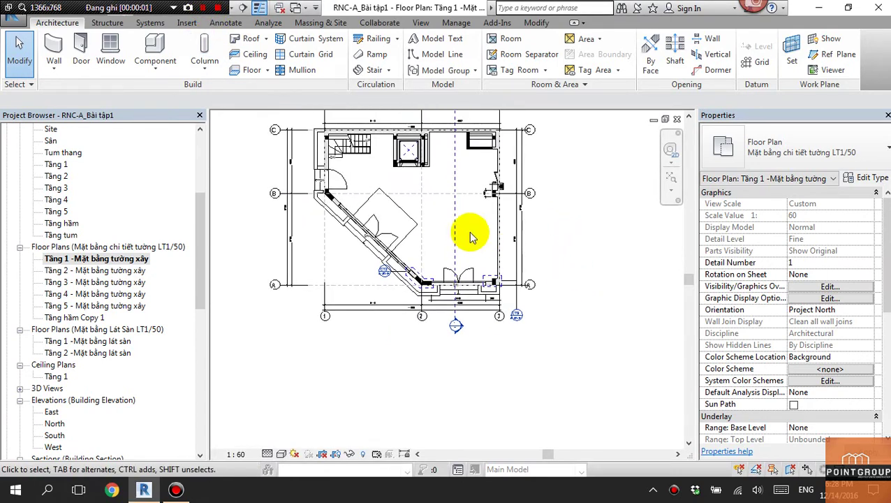
scroll(370, 356, "down", 1)
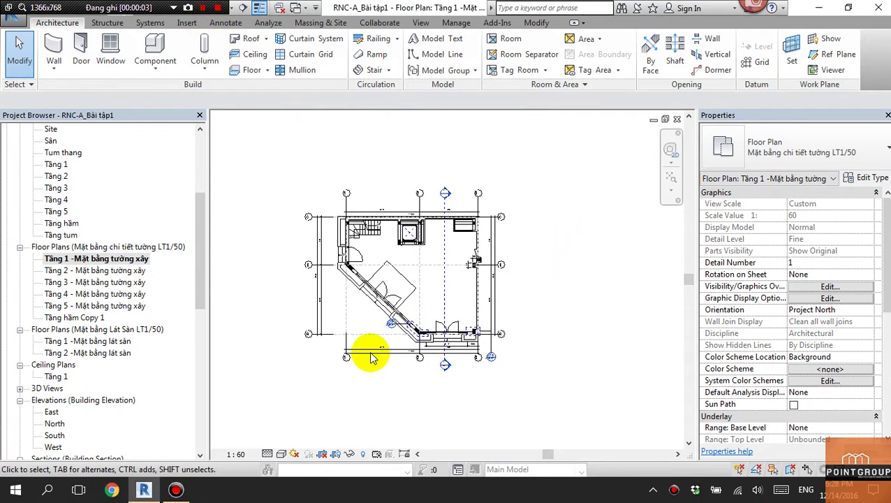
right_click(131, 259)
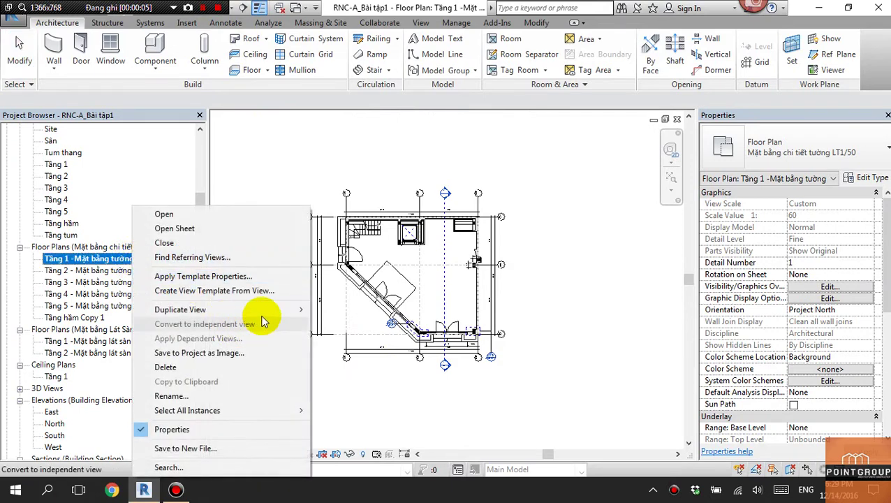
mouse_move(180, 309)
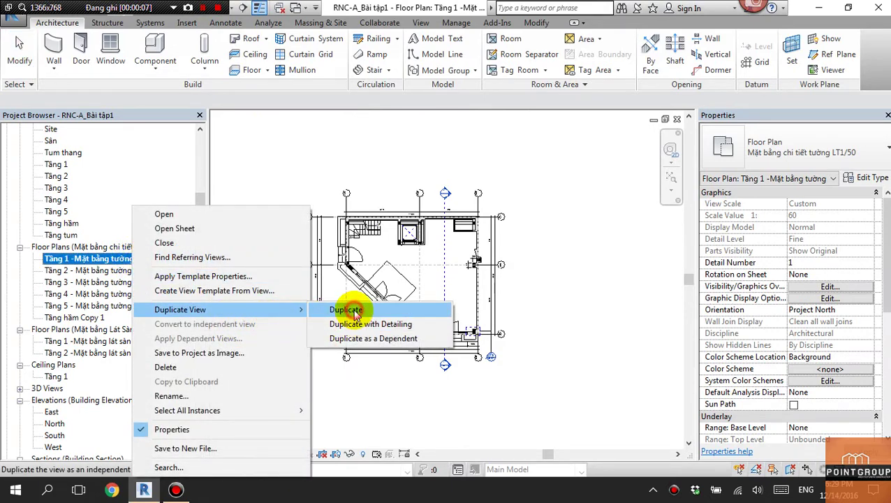
left_click(349, 325)
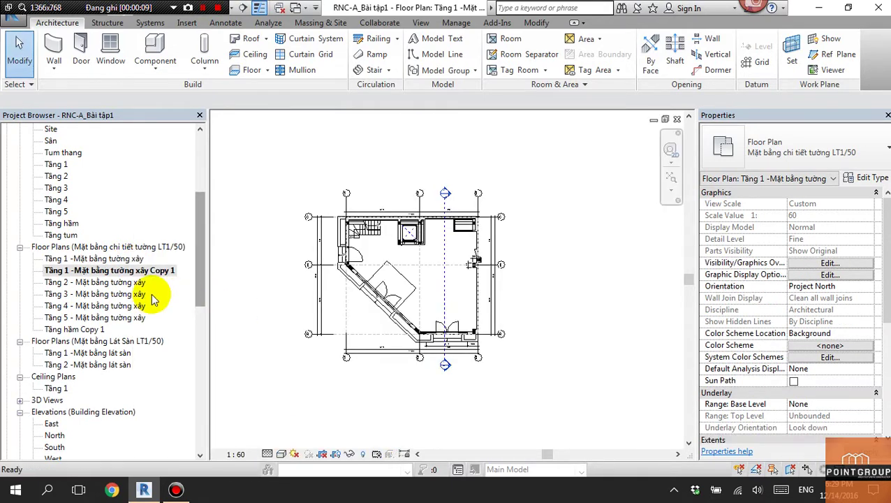
right_click(138, 282)
mouse_move(209, 115)
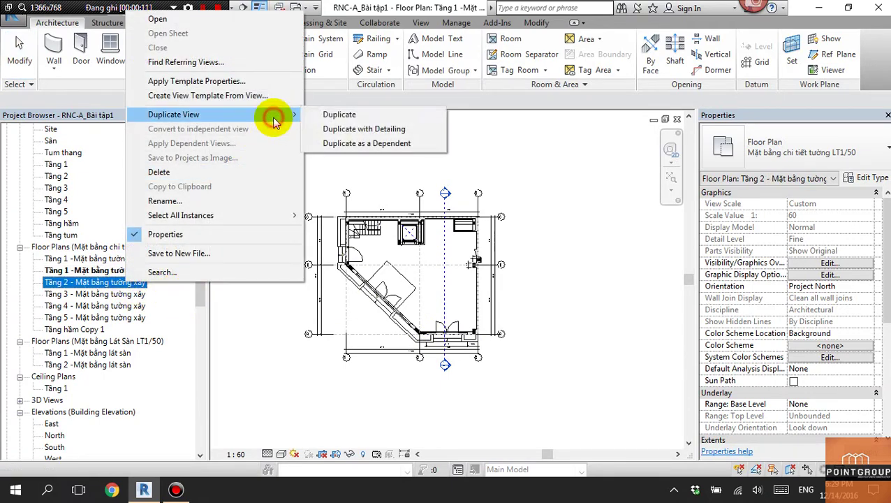
left_click(359, 128)
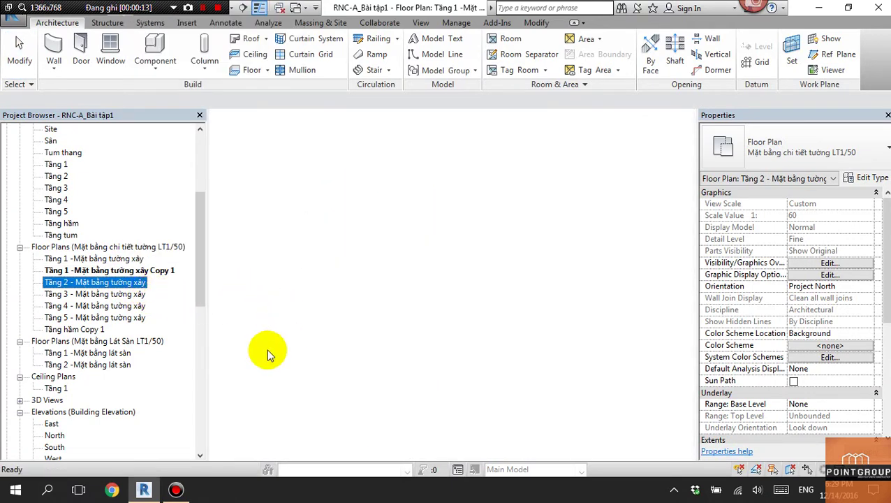
left_click(164, 272, "ctrl")
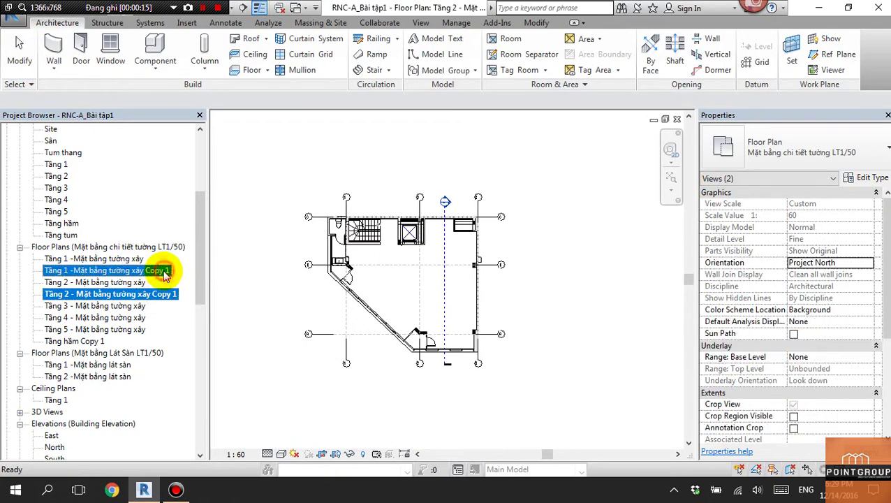
Step: Open the copied views' type properties, cancel the first duplicate attempt, and reselect both copies
left_click(876, 179)
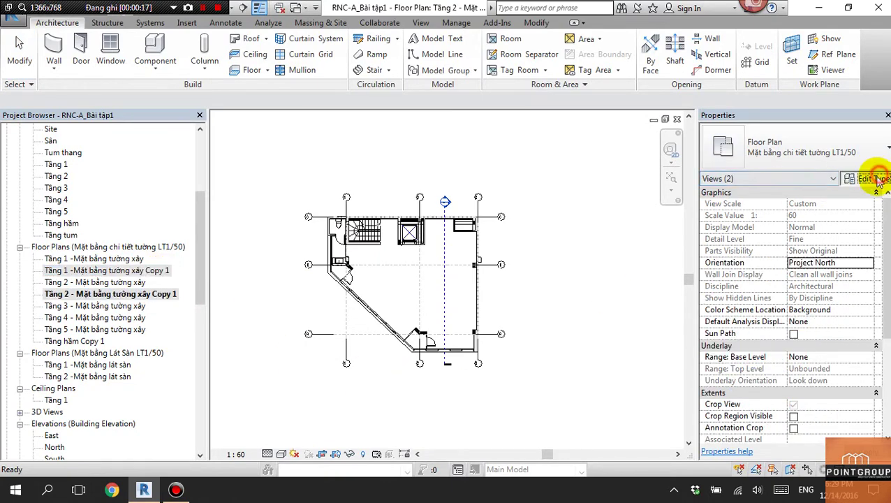
left_click(818, 104)
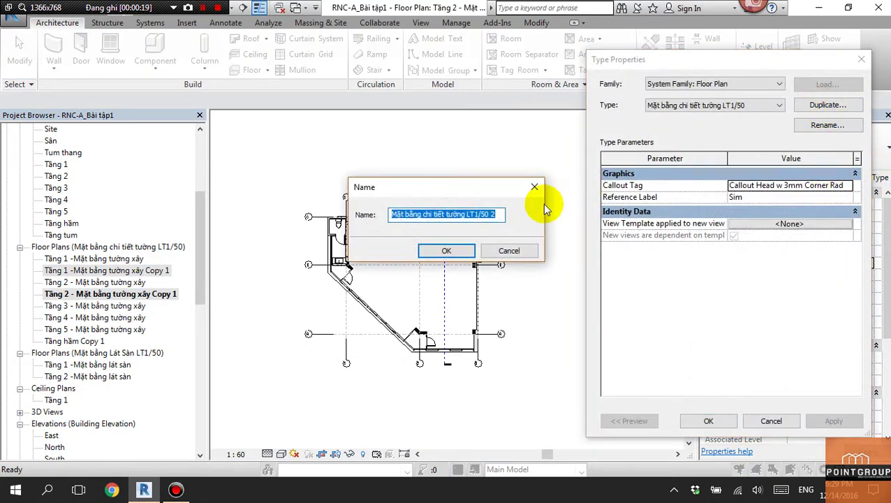
left_click_drag(445, 192, 533, 168)
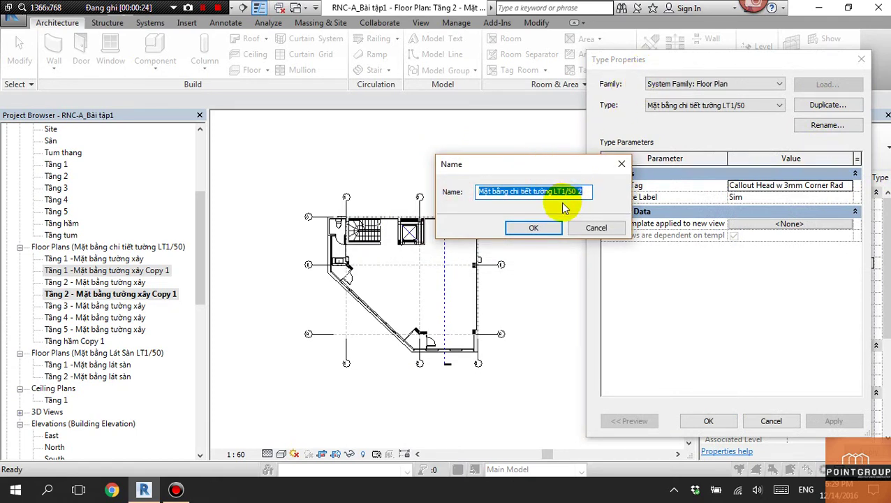
left_click(622, 164)
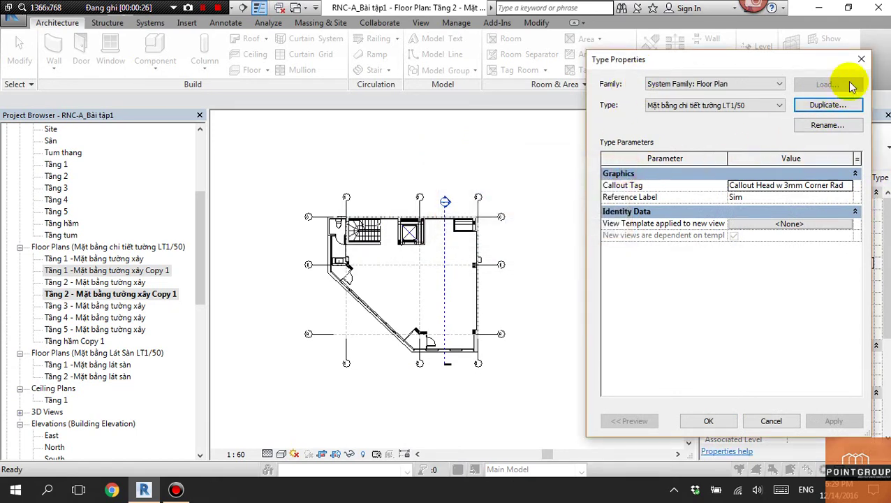
left_click(861, 59)
left_click(150, 272, "ctrl")
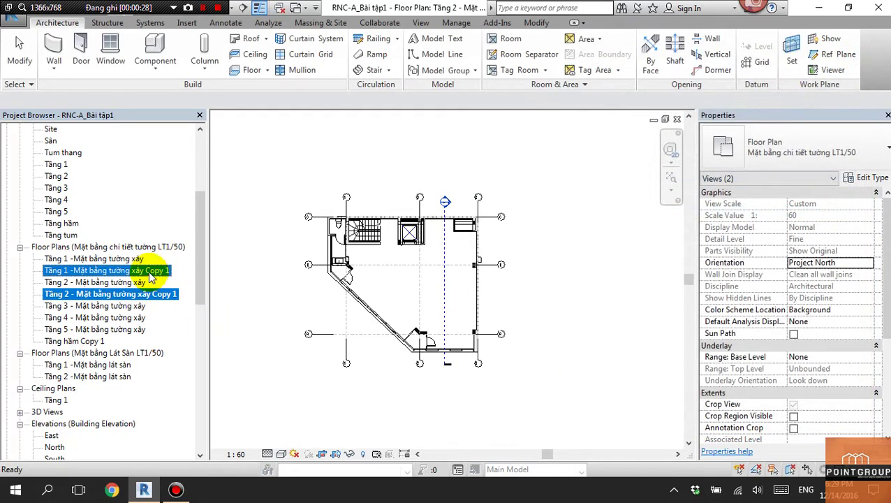
left_click_drag(199, 244, 202, 175)
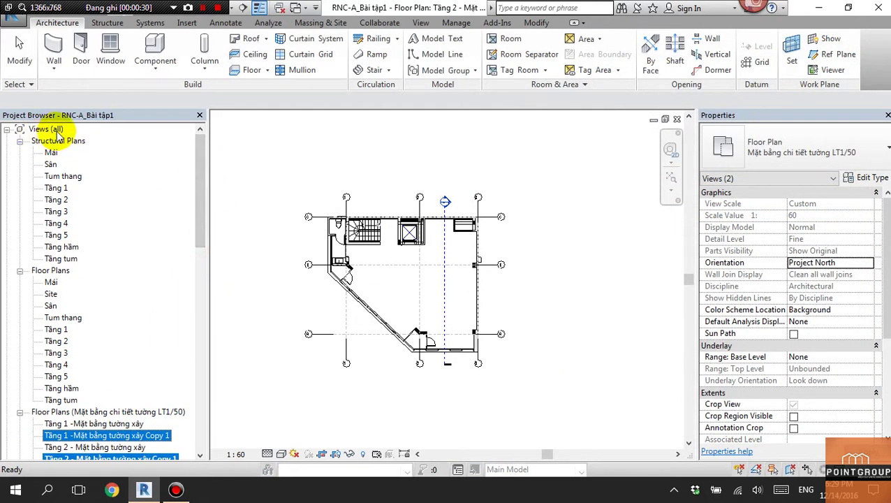
Step: Reopen the type properties and keep the Mặt bằng chi tiết tường LT1/50 view type
left_click(871, 180)
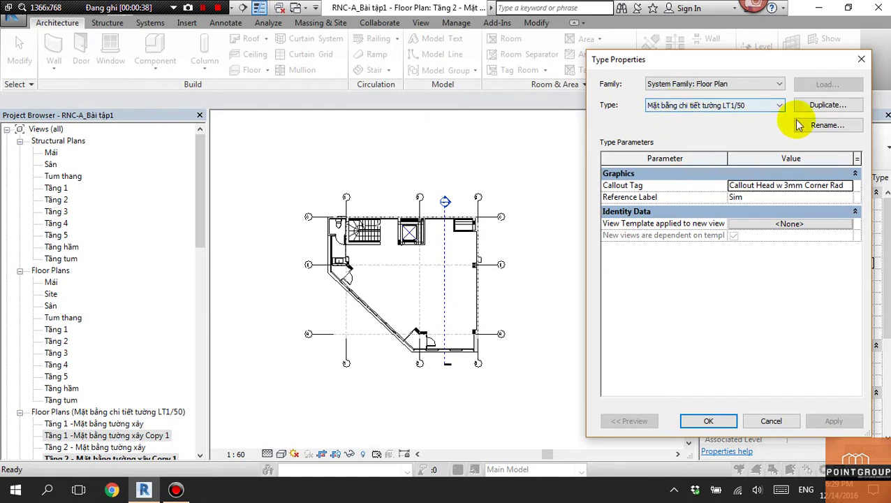
left_click(764, 105)
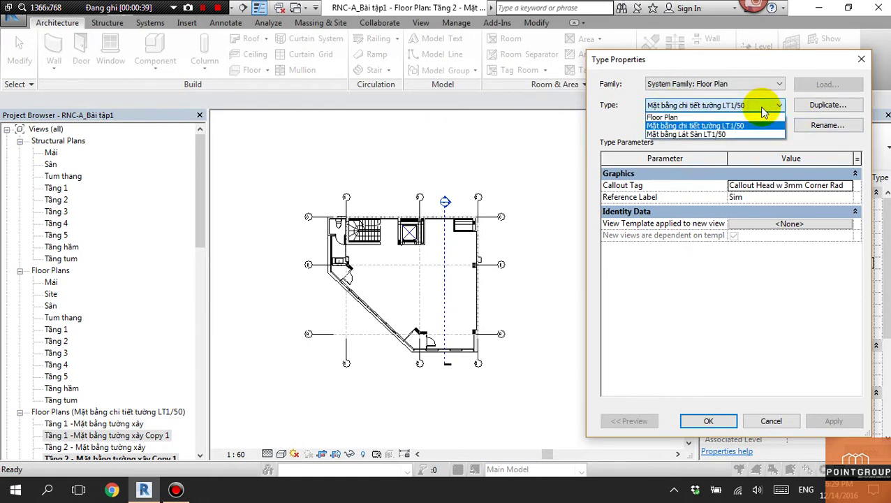
left_click(719, 126)
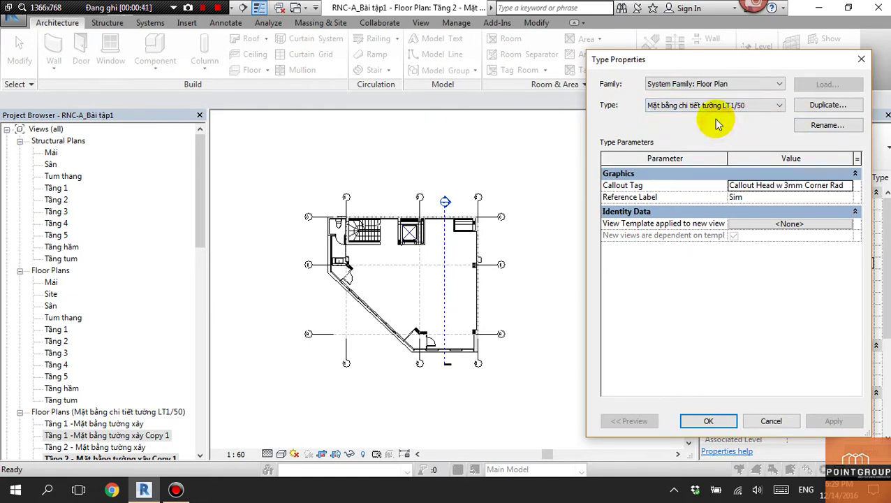
left_click(705, 105)
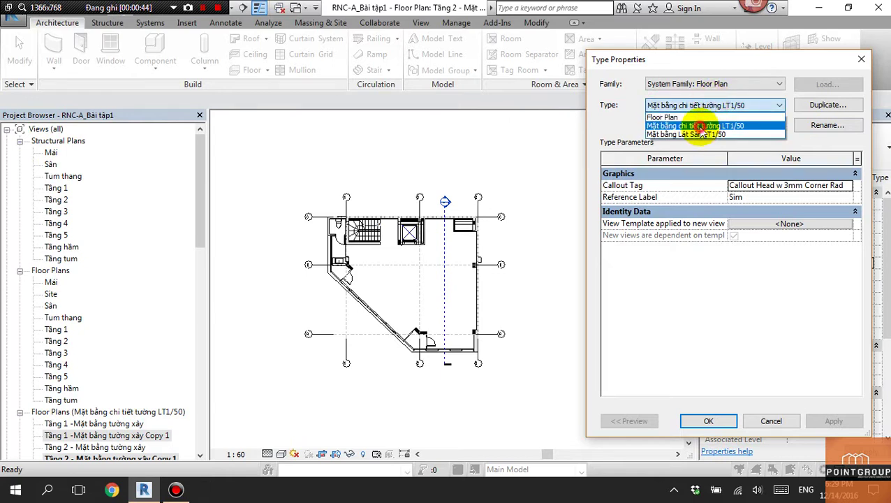
left_click(700, 127)
Step: Duplicate the type as 'Mặt bằng bố trí nội thất LT1/50' and apply it to both copies
left_click(824, 105)
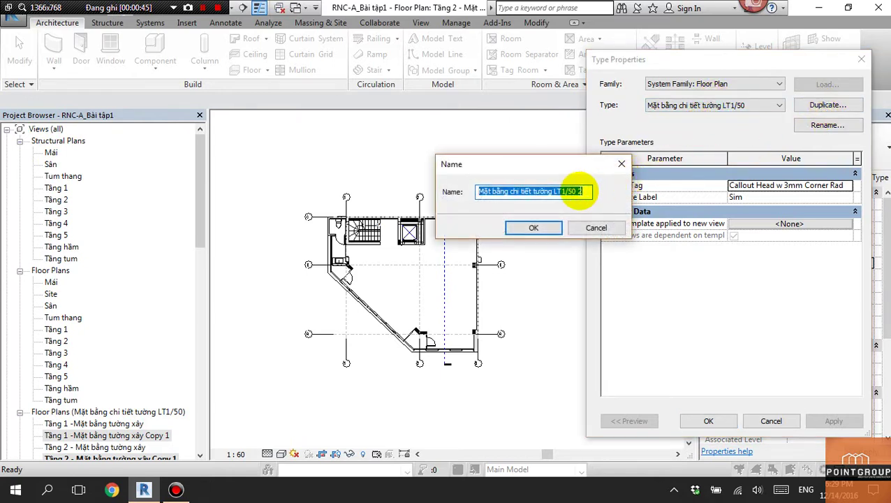
left_click(579, 191)
left_click_drag(551, 191, 510, 192)
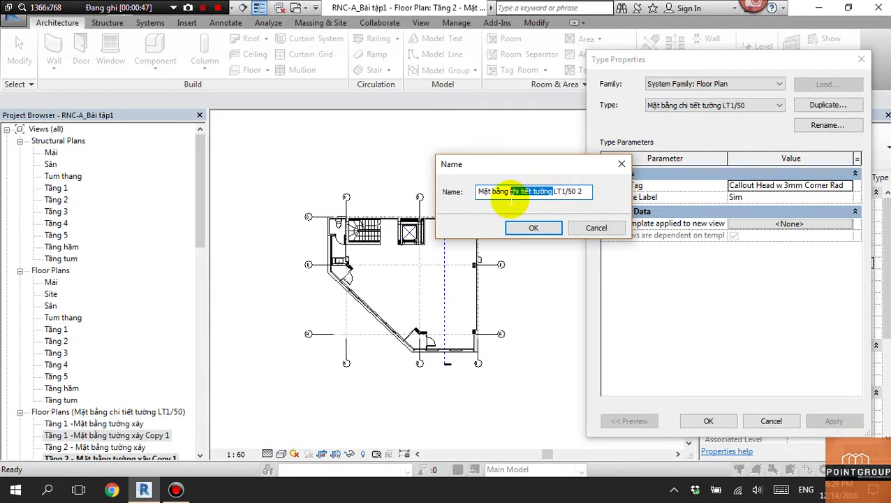
type("BO")
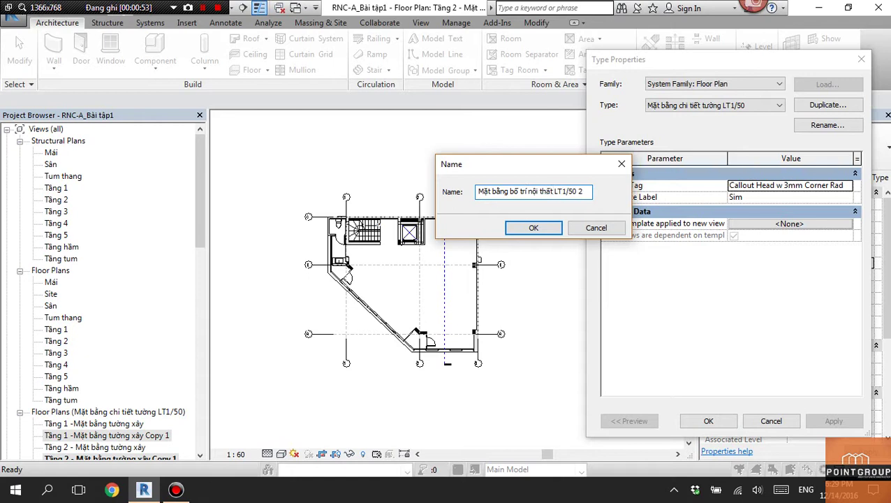
double_click(578, 190)
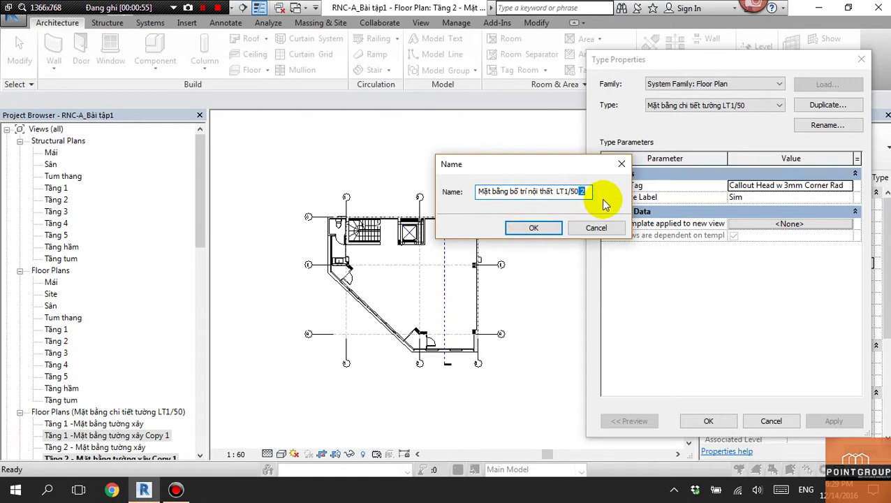
key("BackSpace")
left_click(530, 228)
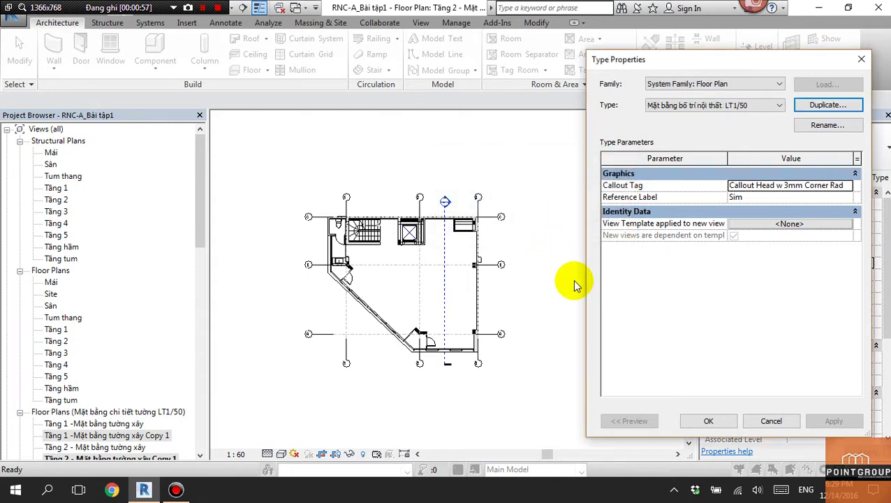
left_click(707, 420)
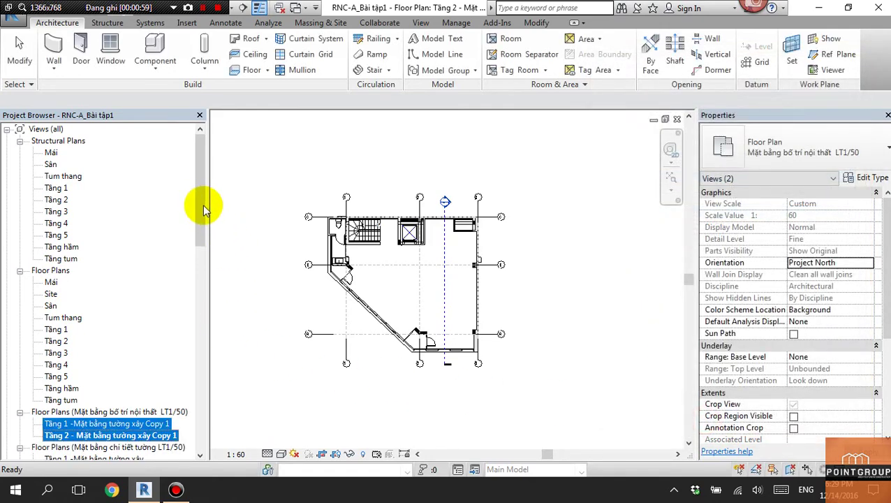
Step: Bring up Apply View Template for both copied plans, dismissing the save reminder
left_click_drag(200, 210, 205, 275)
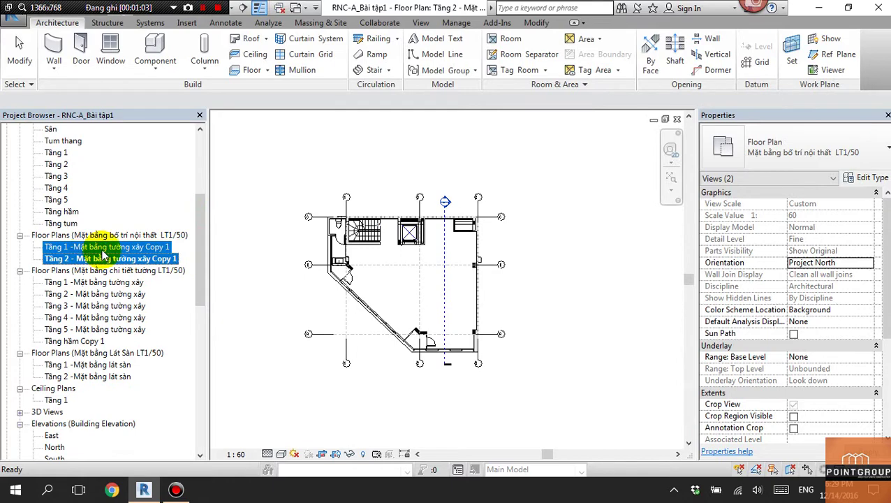
right_click(106, 251)
left_click(137, 258)
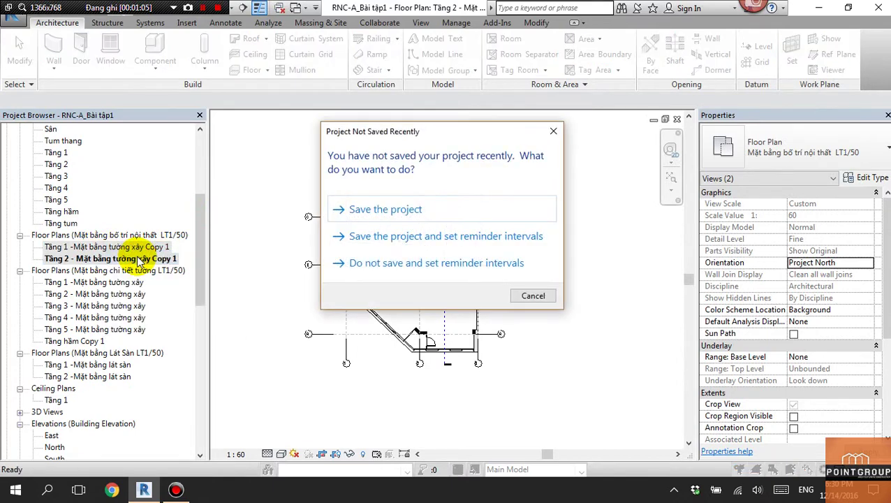
left_click(554, 133)
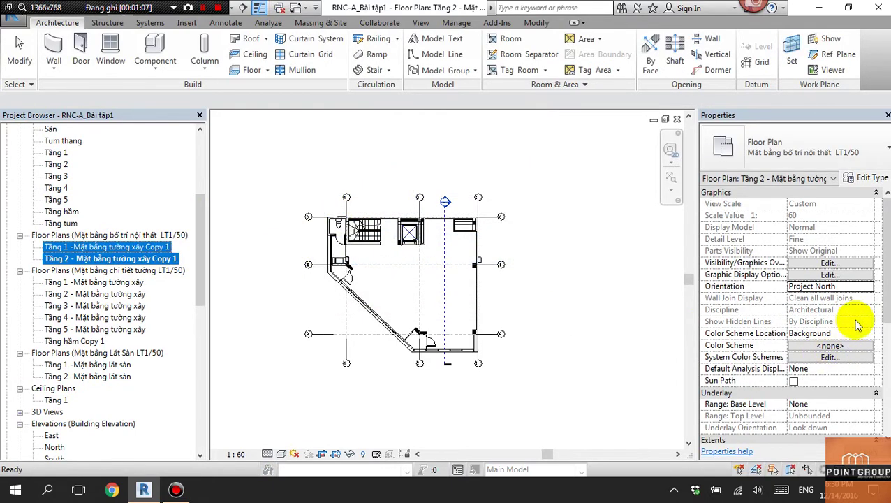
Step: Apply the Architectural Plan template to the Tầng 2 plan, then undo it
scroll(795, 318, "down", 3)
scroll(838, 349, "down", 3)
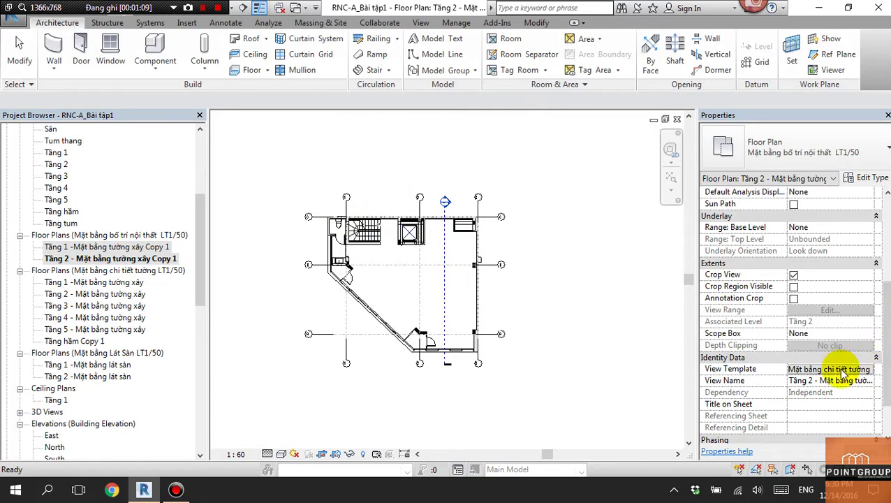
left_click(844, 370)
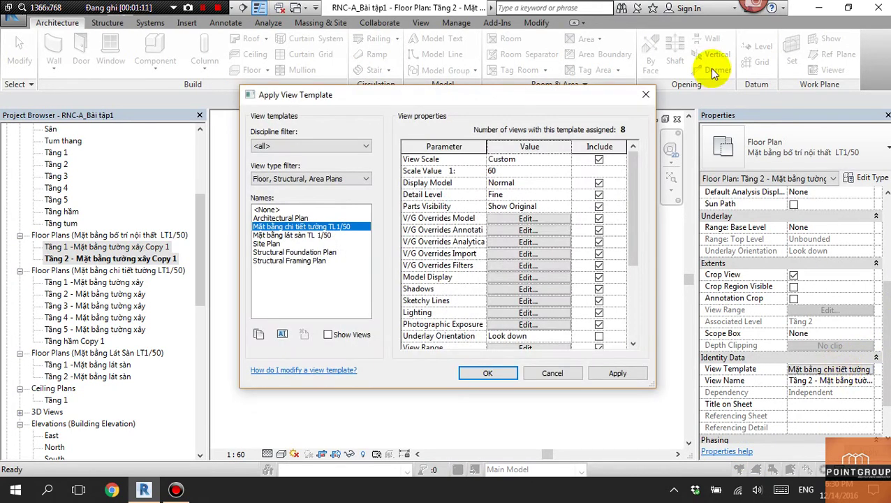
left_click(280, 218)
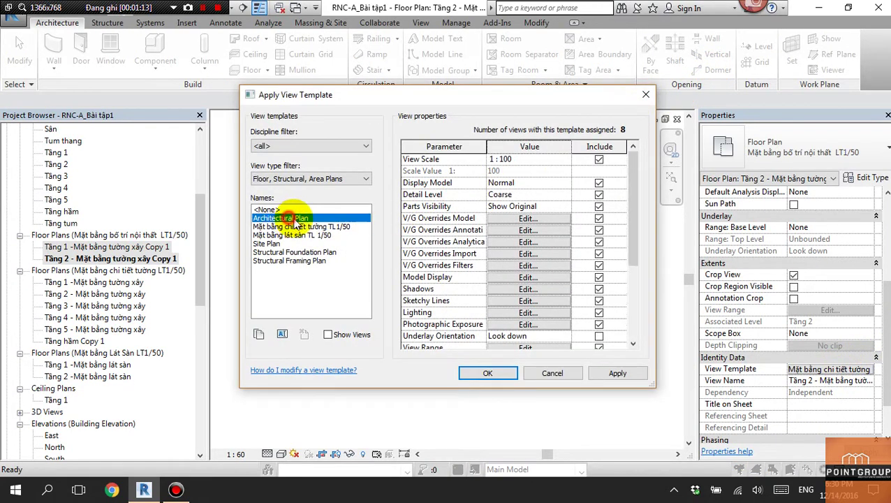
left_click(488, 372)
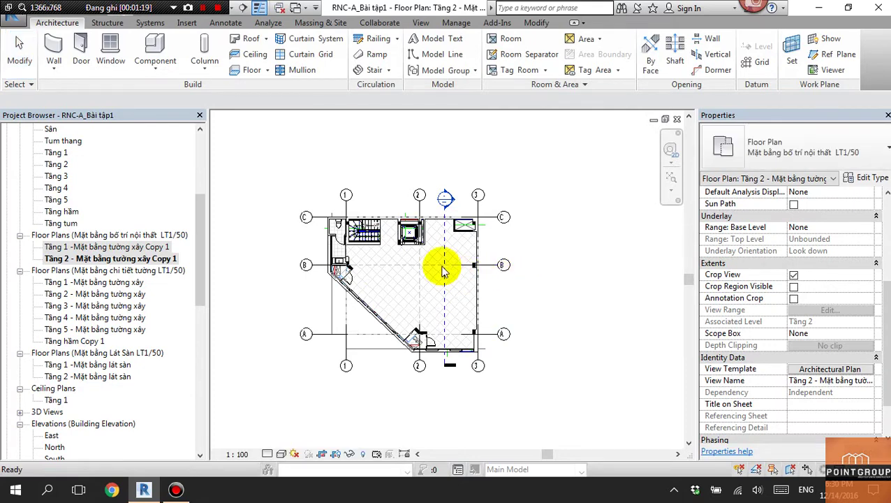
key("ctrl+z")
Step: Duplicate the wall-detail template as 'Mặt bằng bố trí nội thất TL1/50' and apply it to Tầng 2
left_click(828, 370)
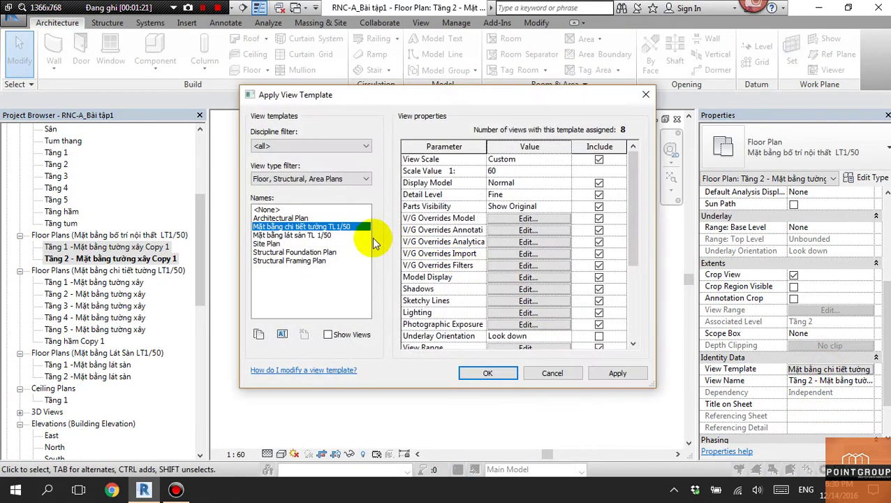
left_click(259, 334)
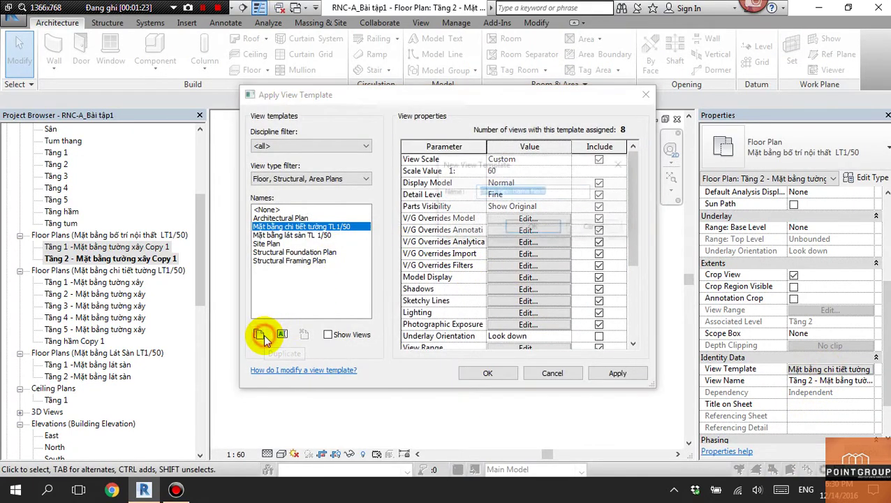
left_click_drag(573, 191, 444, 199)
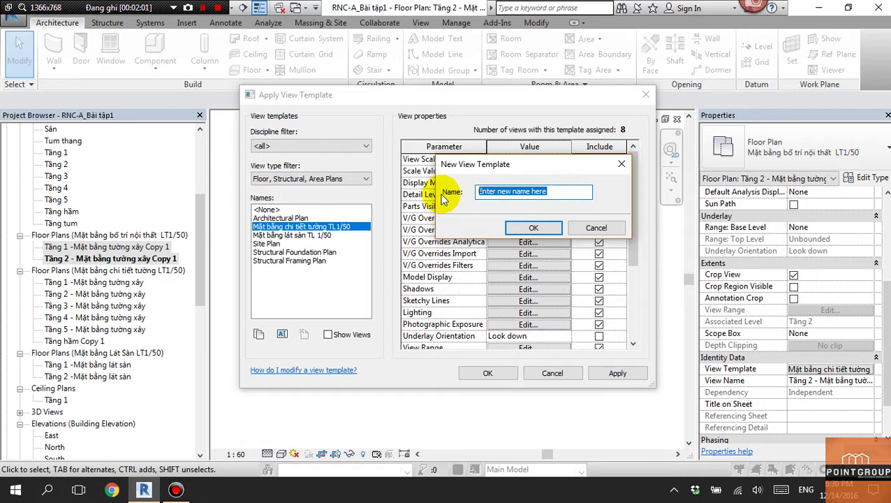
type("Ma")
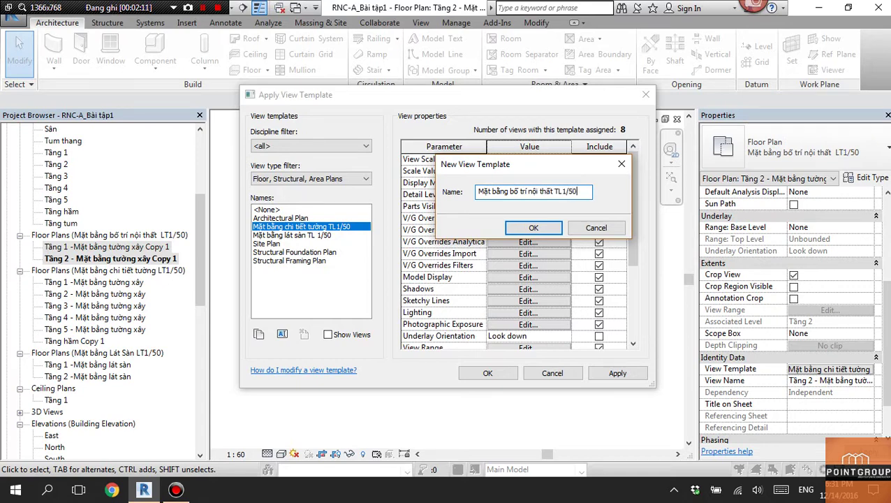
left_click(533, 227)
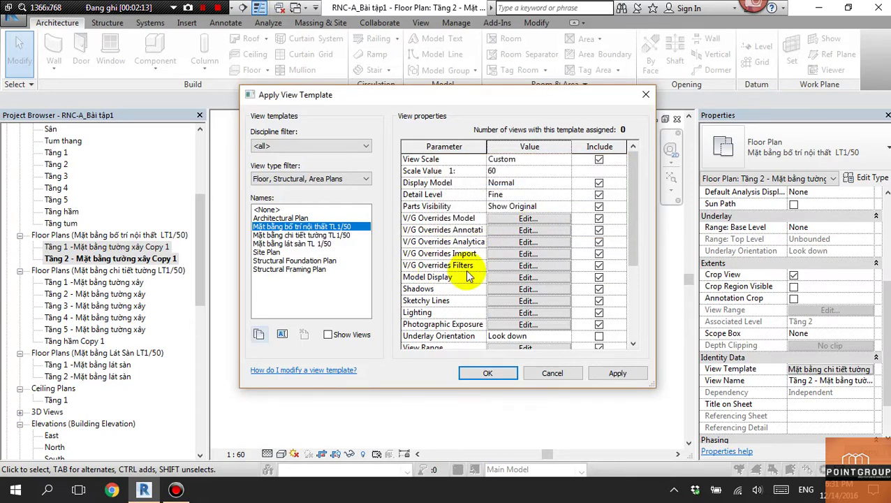
left_click(499, 374)
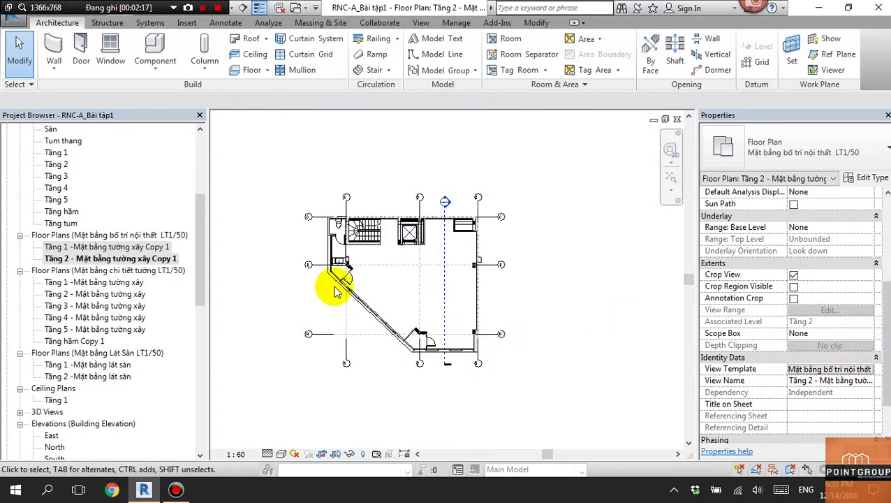
Step: Apply the Mặt bằng bố trí nội thất TL1/50 template to both Copy 1 plan views
left_click(168, 247)
left_click(164, 259, "ctrl")
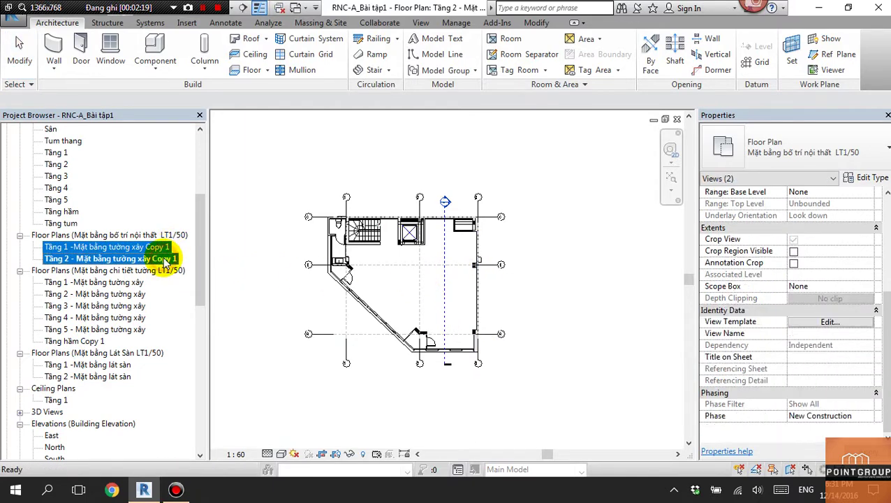
right_click(166, 259)
left_click(223, 264)
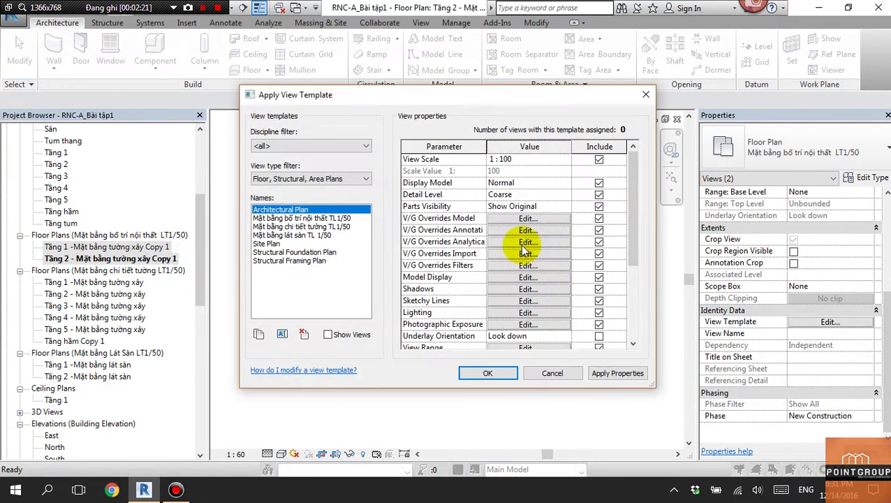
left_click(331, 219)
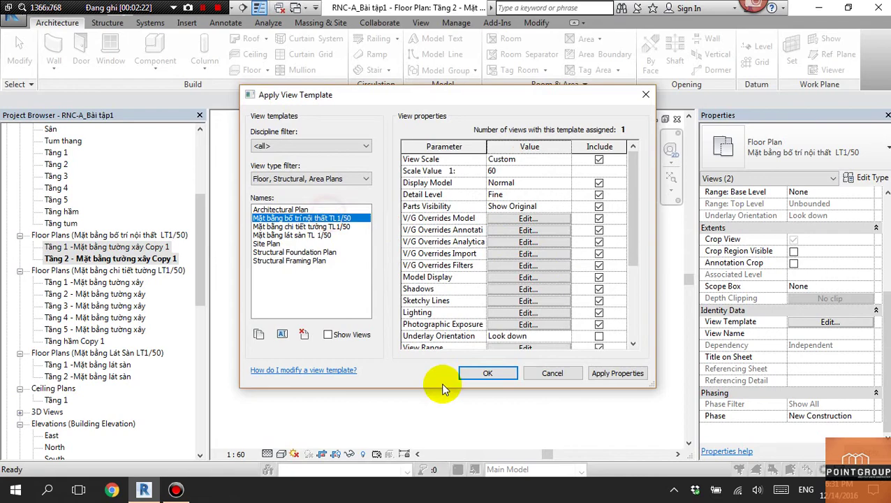
left_click(491, 373)
left_click(476, 269)
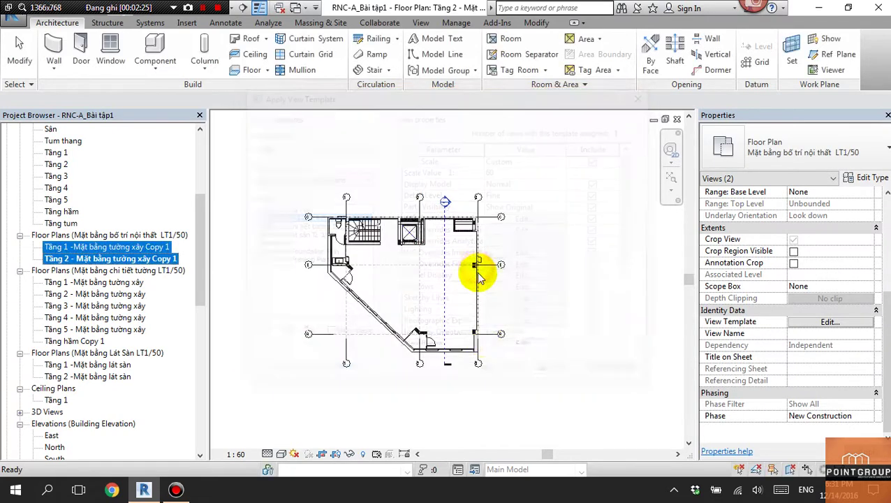
Step: Clear the selection and zoom into the Tầng 2 plan
left_click(454, 290)
scroll(418, 283, "up", 3)
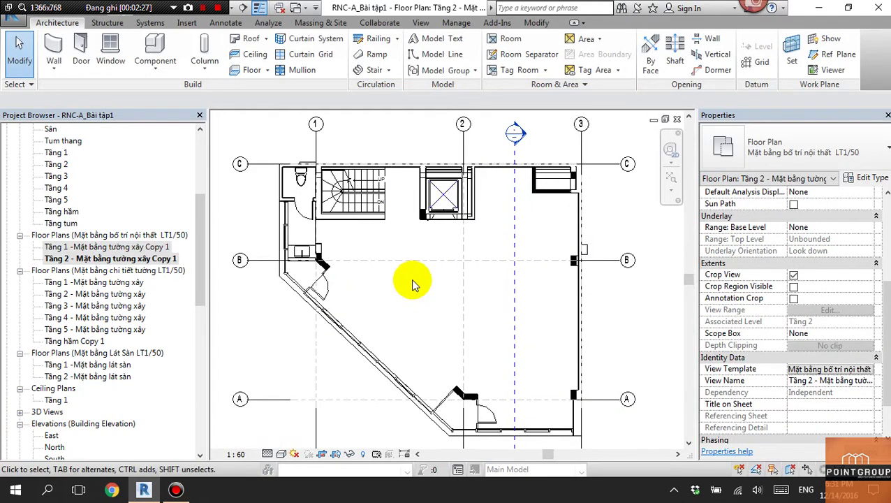
scroll(398, 233, "up", 2)
scroll(478, 355, "up", 1)
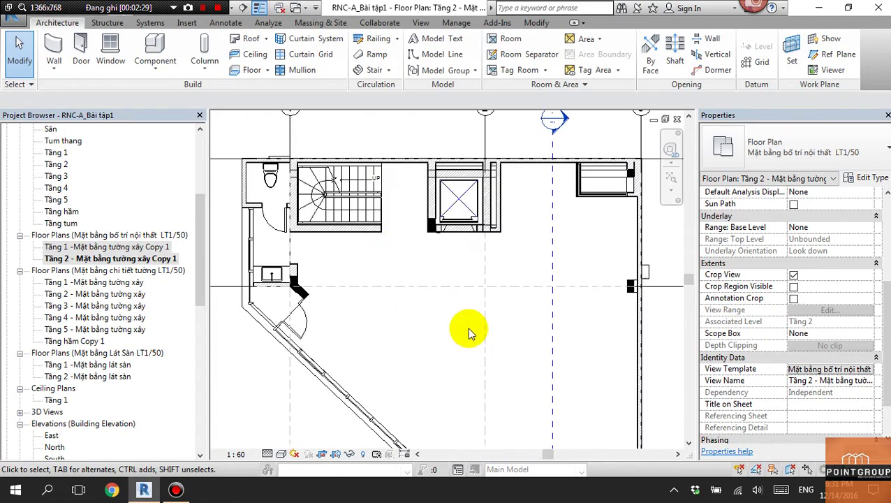
scroll(434, 310, "down", 1)
scroll(391, 311, "down", 2)
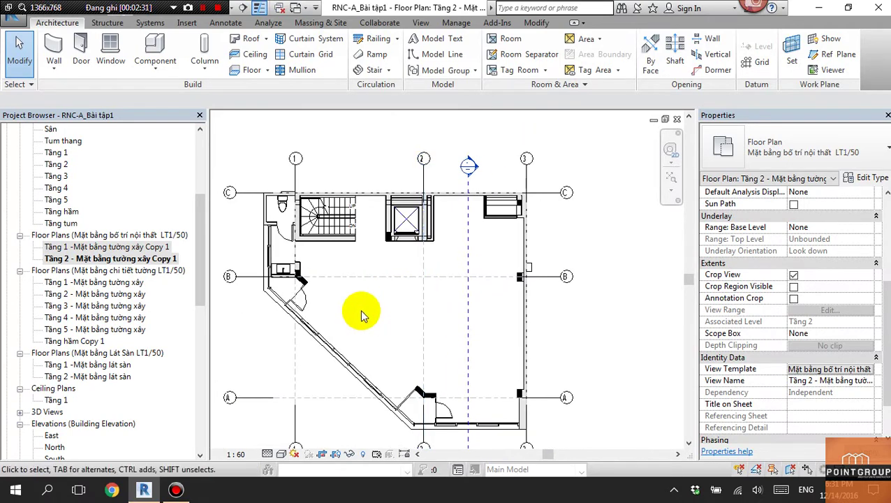
scroll(413, 312, "up", 1)
scroll(437, 308, "up", 1)
scroll(481, 304, "up", 1)
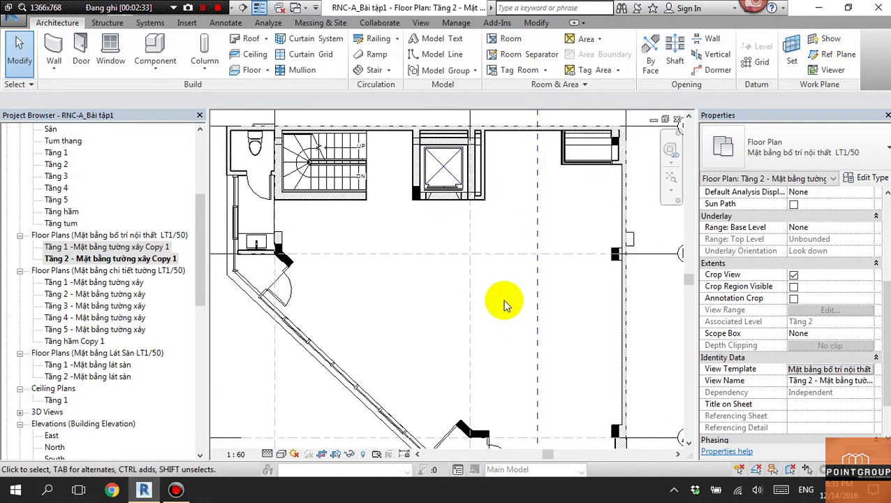
scroll(504, 314, "up", 1)
Step: Start Place Component with CM and open Load Family
key("c")
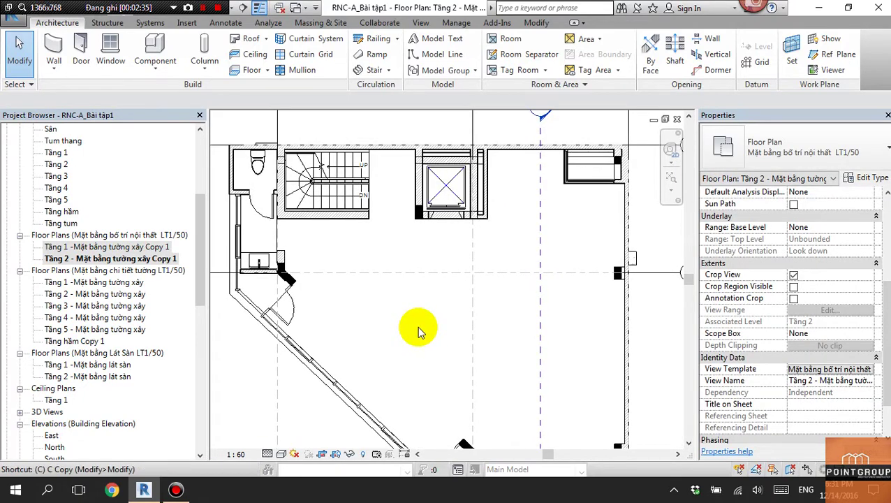
key("m")
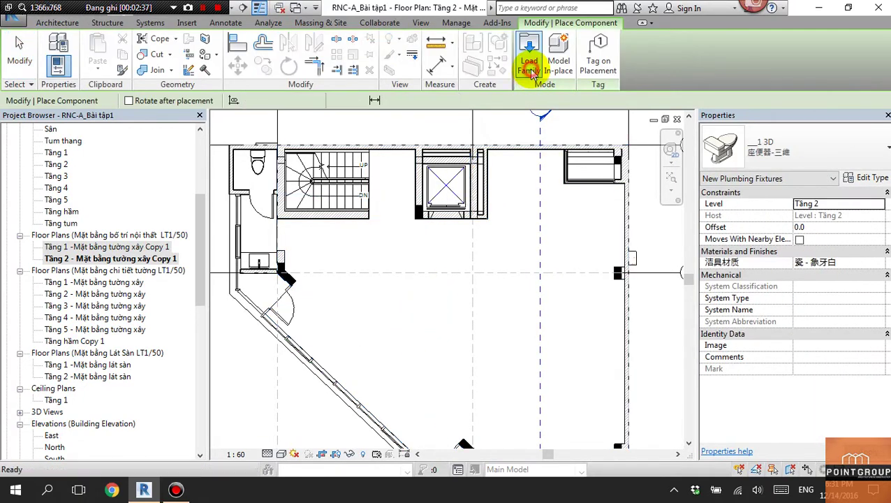
left_click(528, 64)
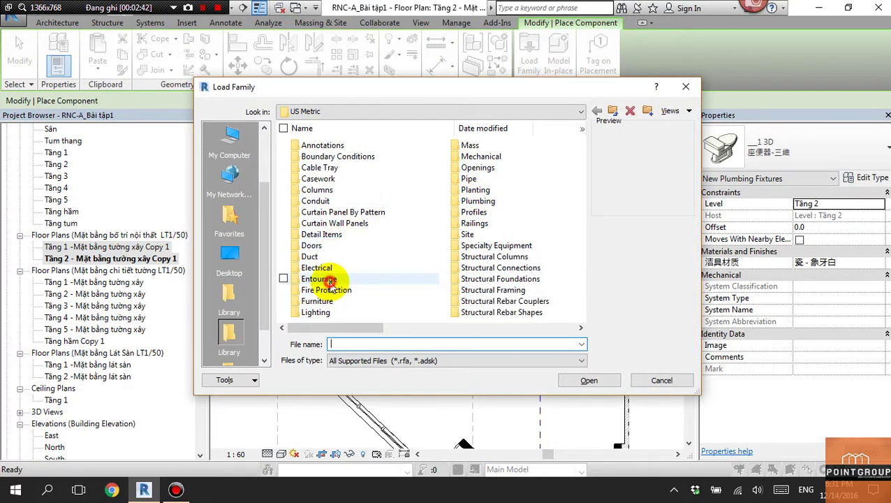
Step: Reload M_Desk from Furniture > Tables in thumbnail view, overwriting the existing version
double_click(325, 301)
left_click(684, 110)
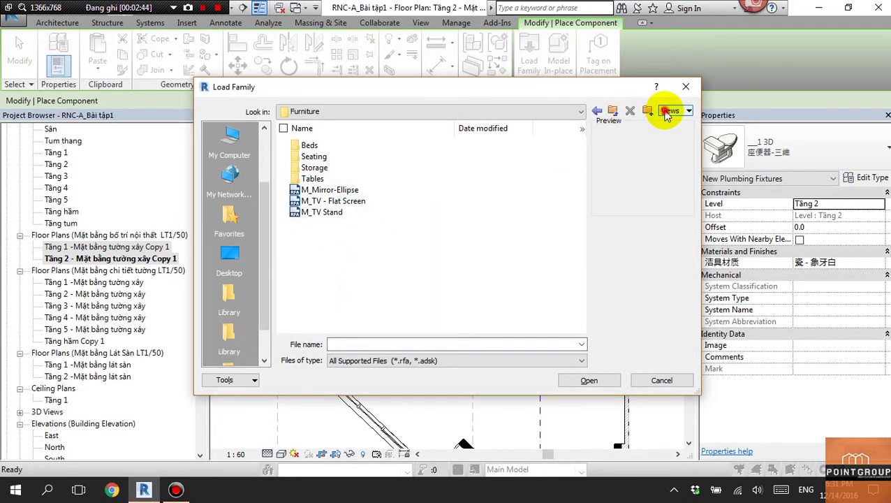
left_click(680, 155)
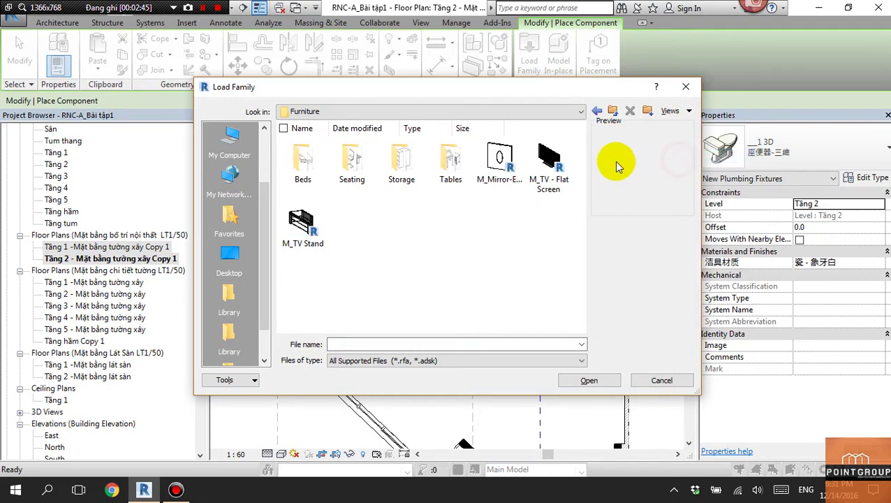
double_click(450, 164)
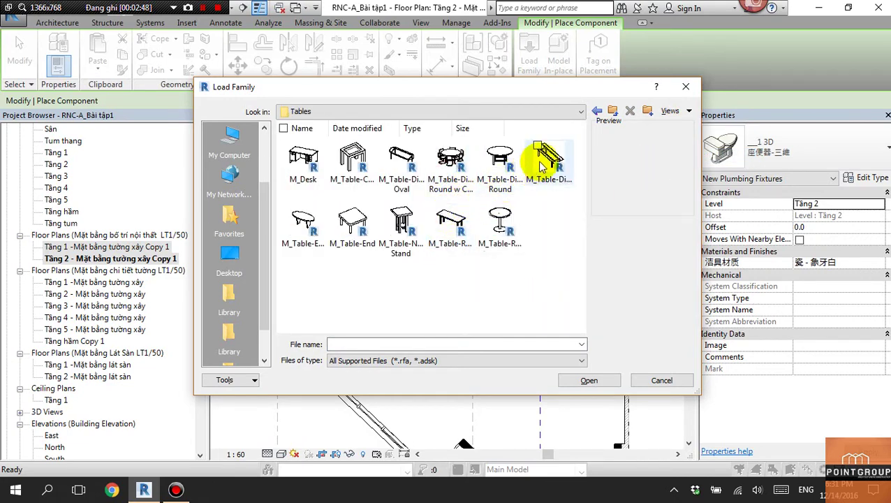
left_click(304, 159)
left_click(584, 380)
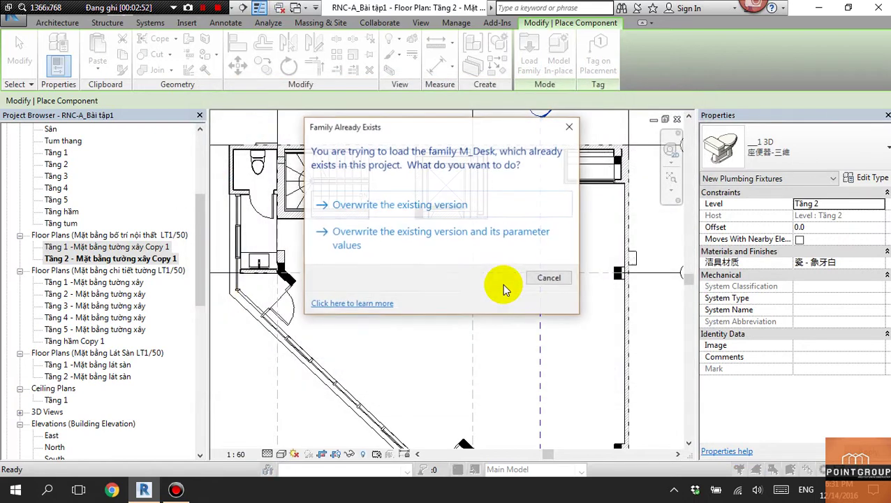
left_click(445, 204)
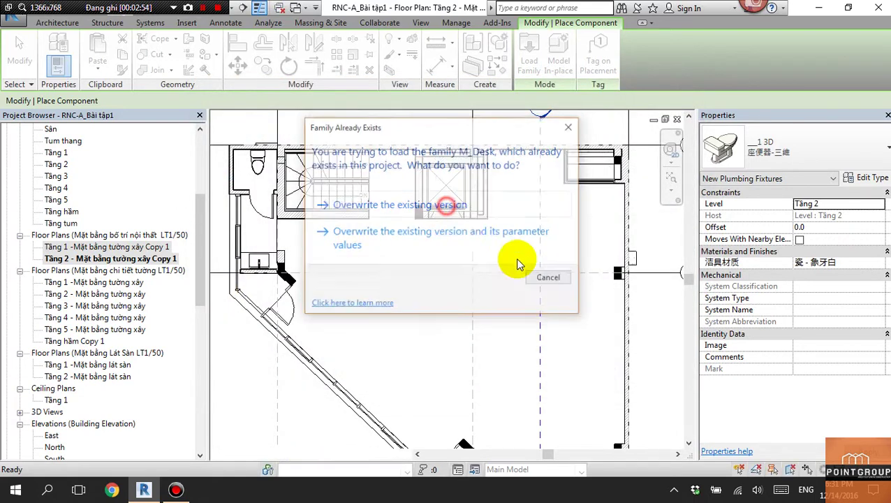
middle_click_drag(592, 331, 529, 241)
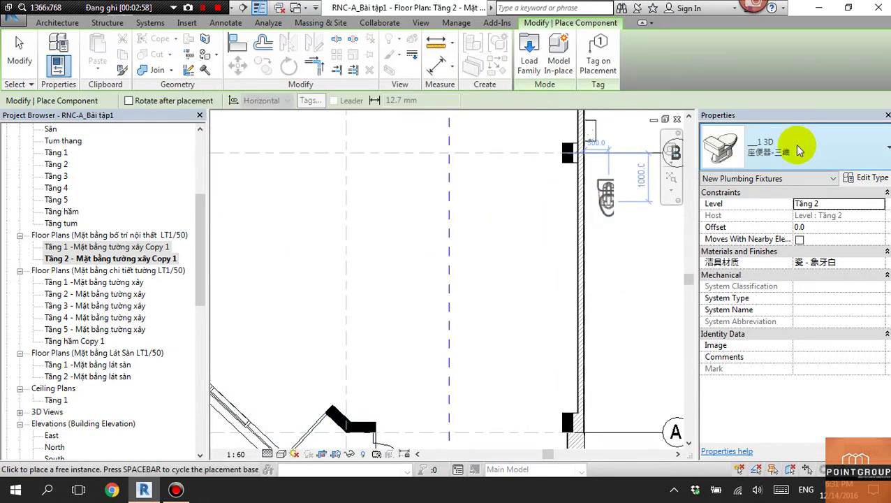
Step: Choose the M_Desk 1830 x 915mm type and rotate it to align with the vertical wall
left_click(865, 146)
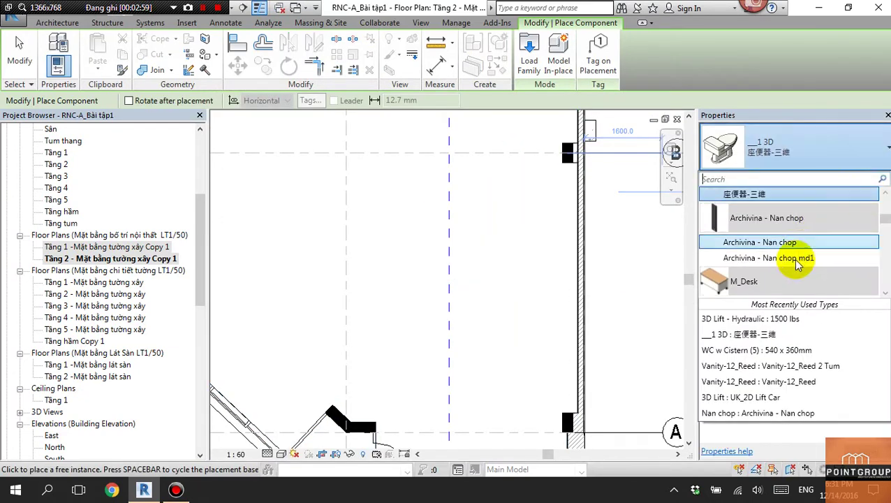
scroll(757, 272, "down", 2)
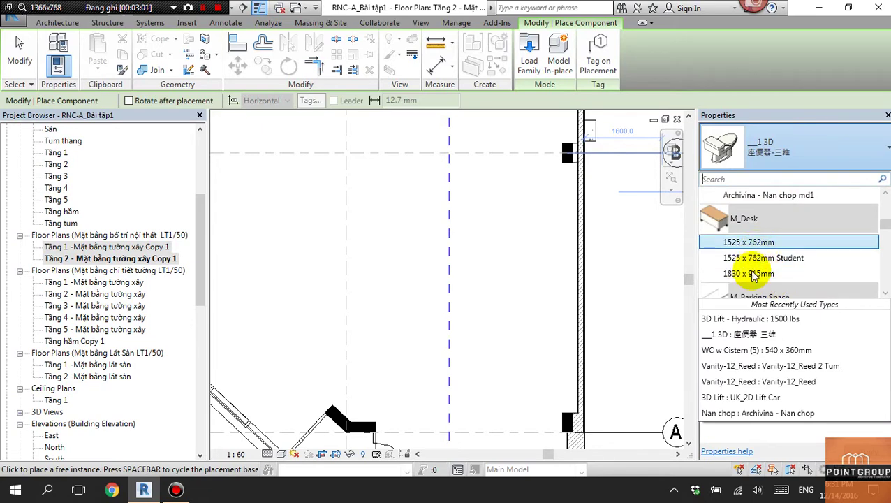
left_click(751, 274)
key("space")
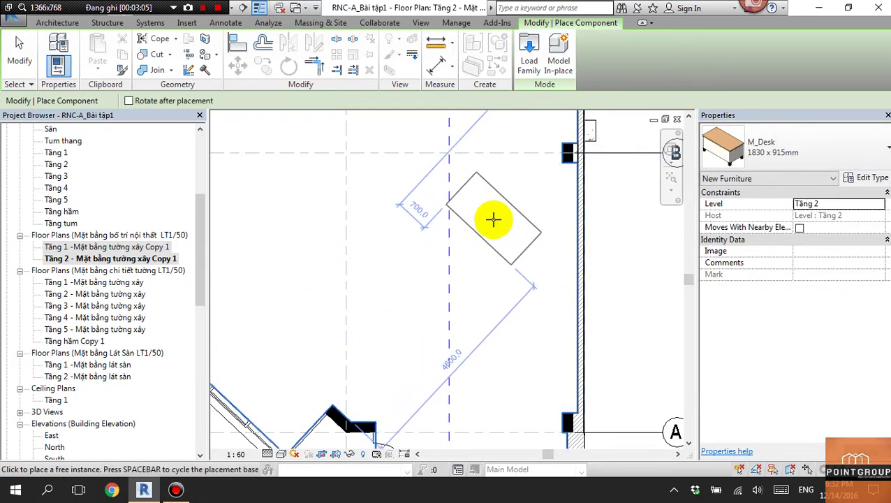
key("space")
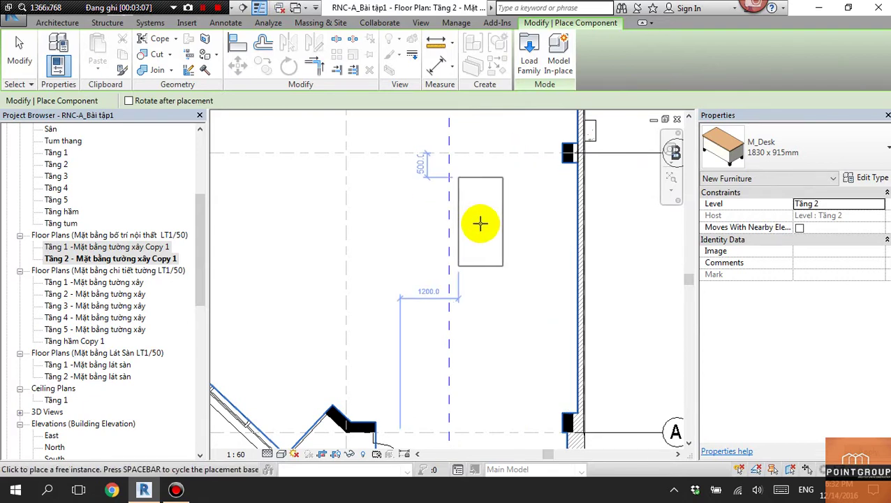
Step: Place two desks, one above the other, beside the wall between grids B and A
middle_click_drag(535, 202, 583, 159)
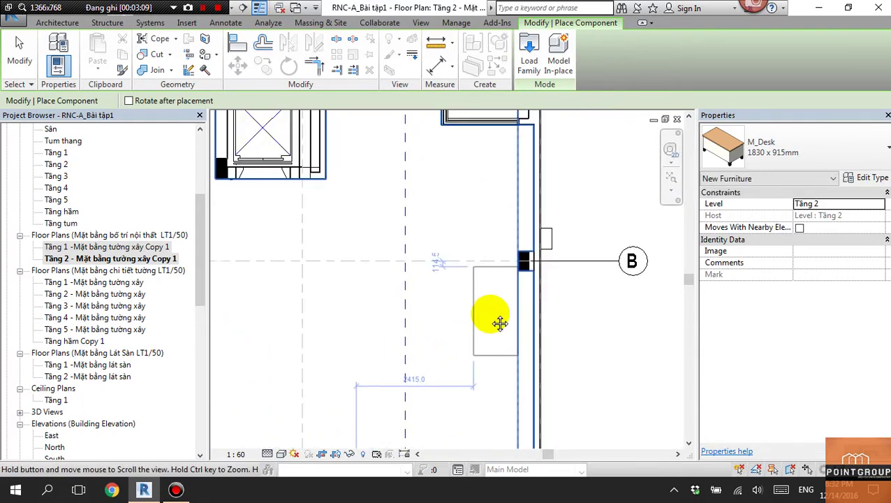
scroll(497, 322, "up", 3)
scroll(524, 287, "up", 4)
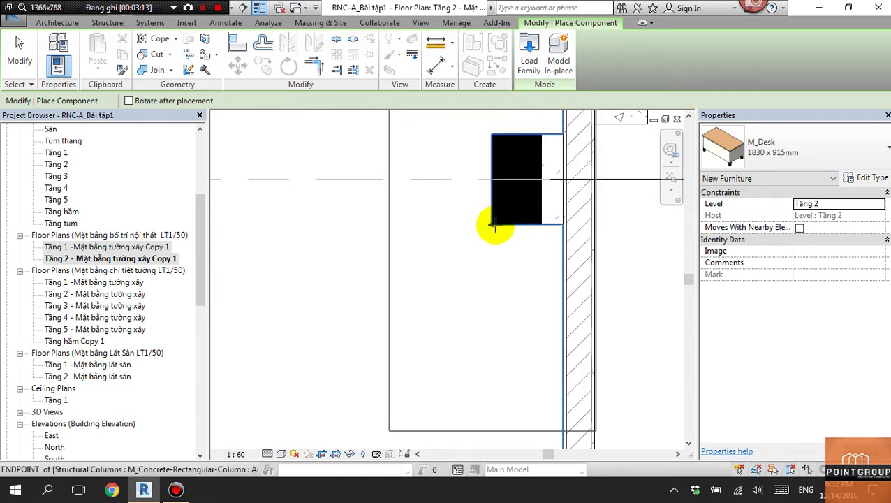
key("Tab")
key("Tab")
key("Tab")
key("Tab")
key("Tab")
key("Tab")
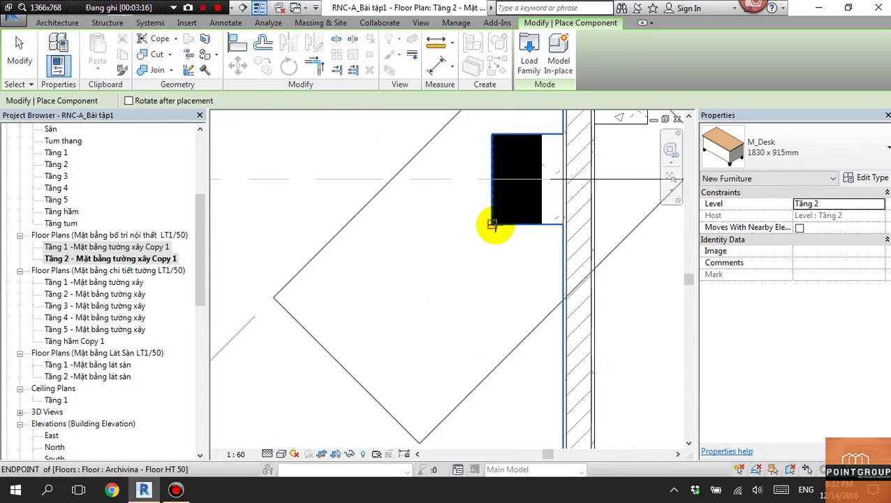
key("Tab")
scroll(450, 255, "down", 3)
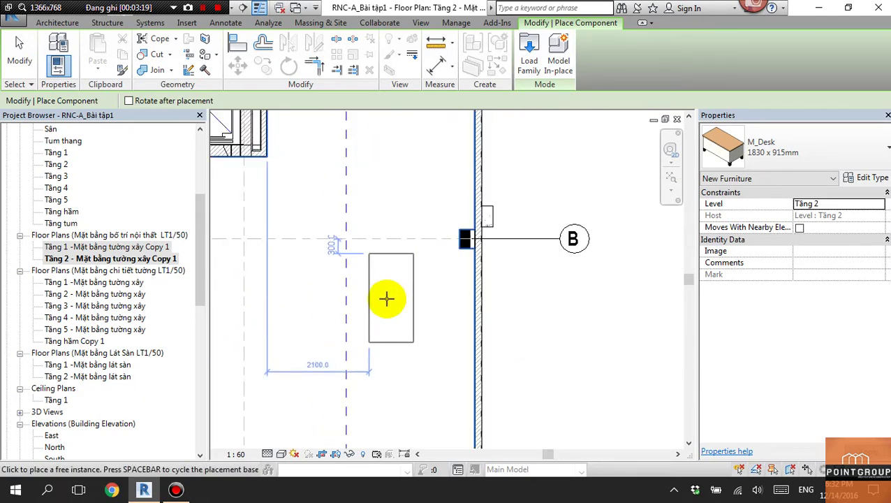
left_click(400, 297)
scroll(399, 259, "down", 2)
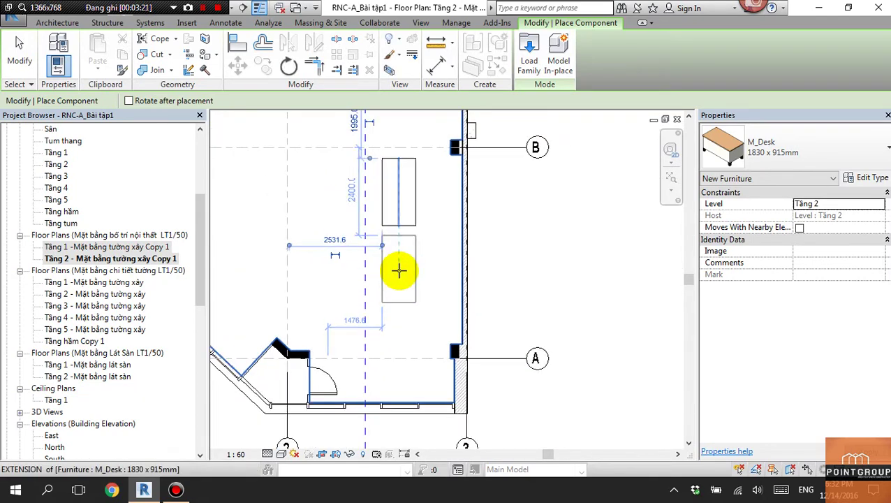
left_click(399, 265)
key("Escape")
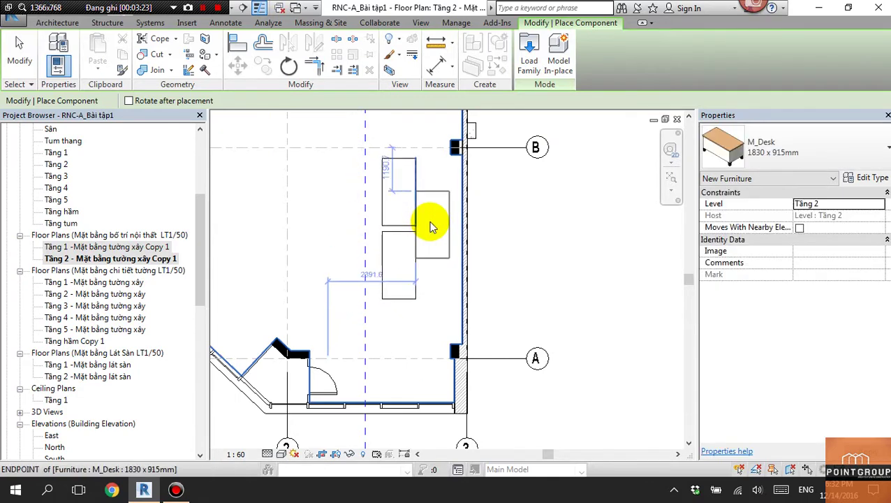
scroll(422, 227, "up", 1)
key("Escape")
left_click(416, 237)
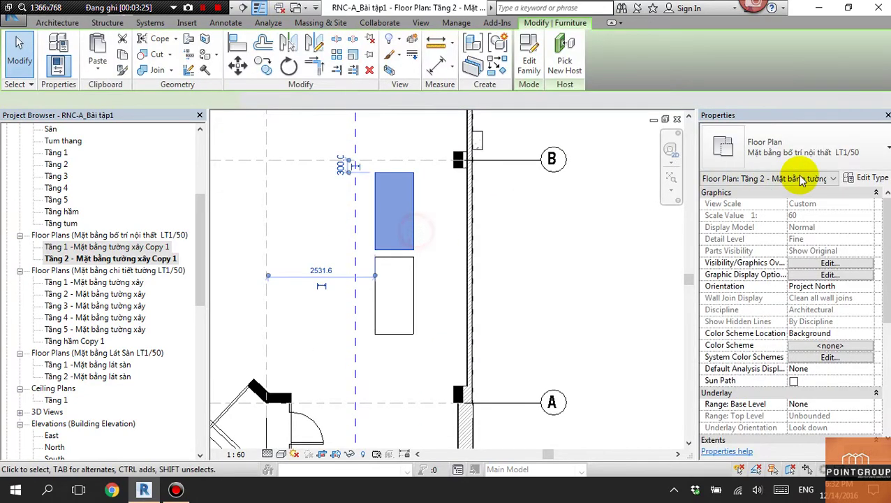
Step: Duplicate the desk type as B1-600x1200 and rename it B1-600x1200x750
left_click(860, 177)
left_click(809, 106)
type("B1-600x1200")
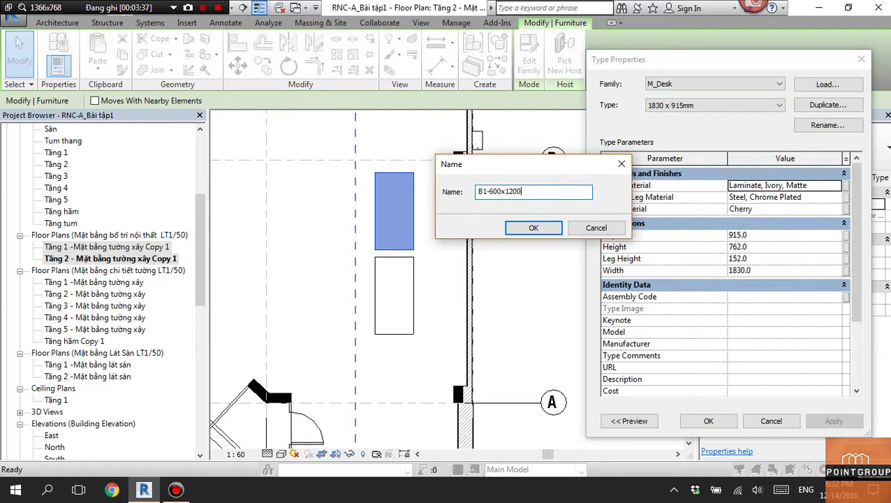
left_click(548, 231)
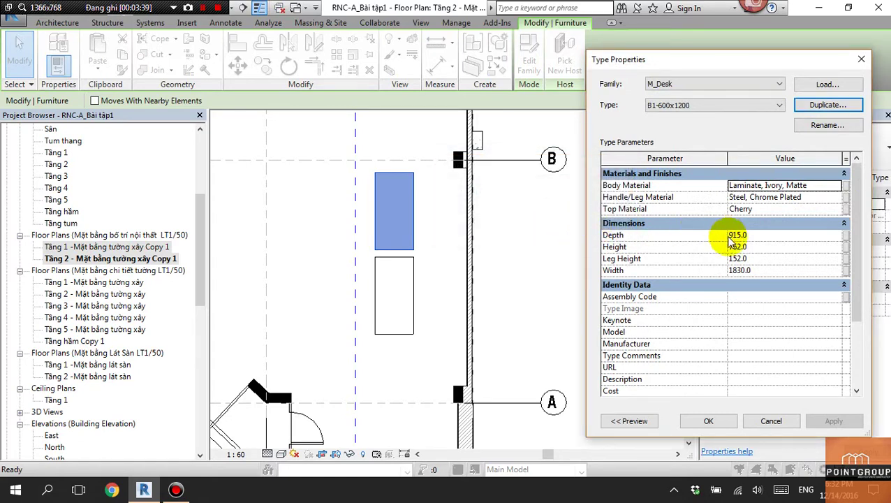
left_click(828, 125)
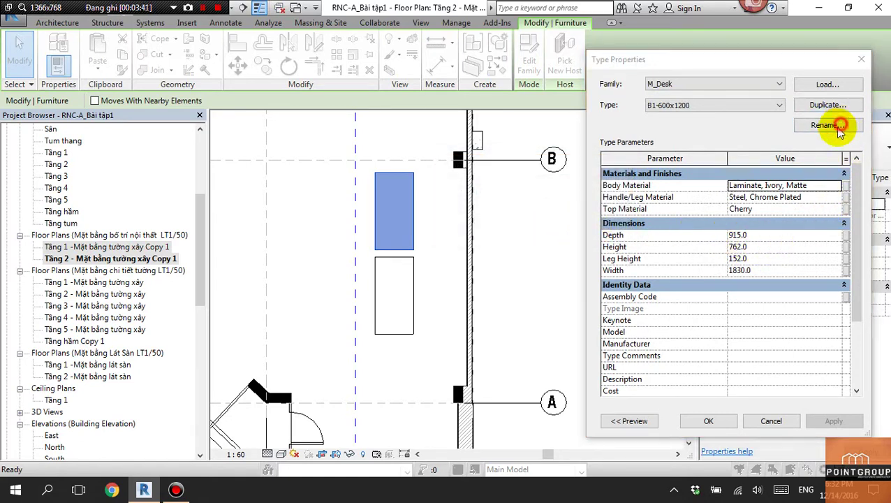
left_click(754, 252)
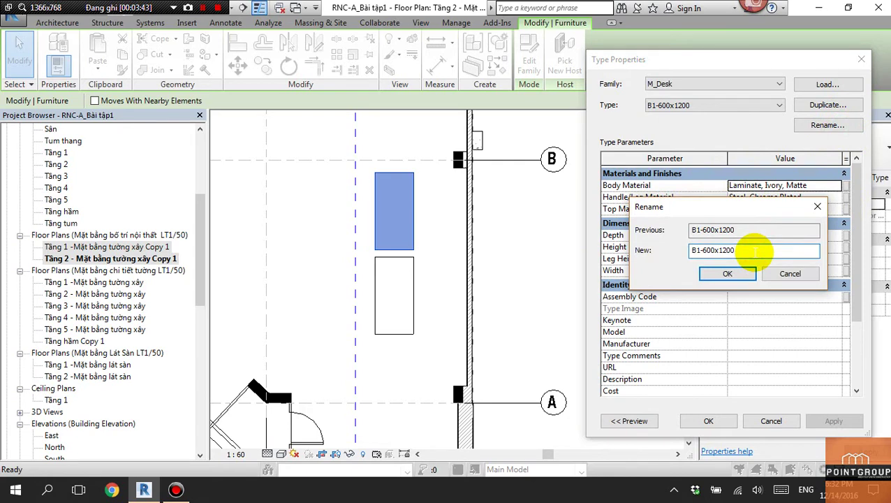
type("x750")
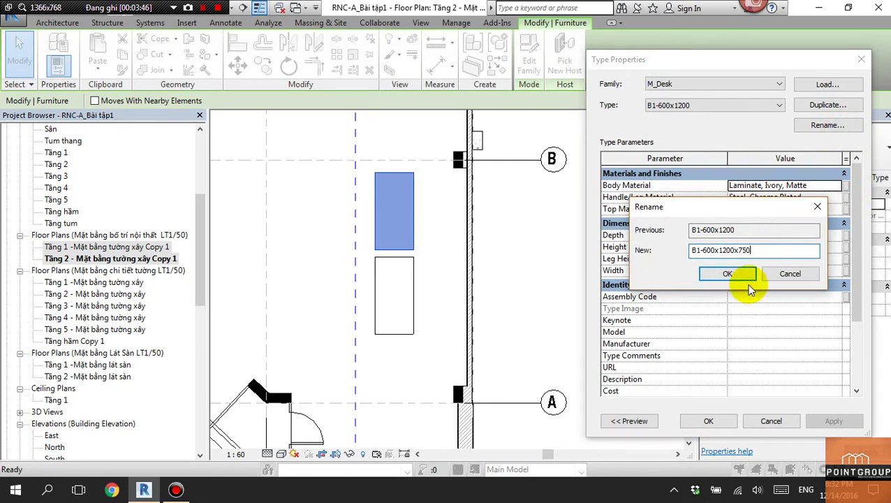
left_click(727, 273)
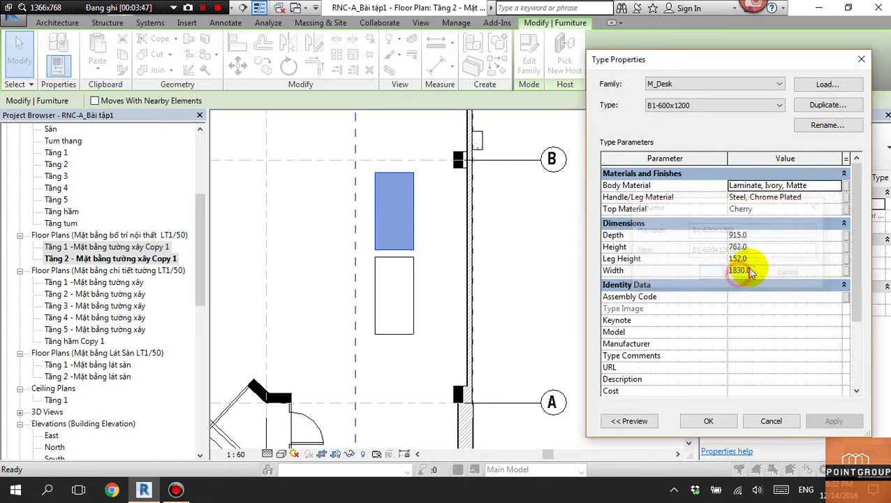
Step: Set the new type's Depth 600, Height 750 and Width 1200 and apply
left_click(767, 235)
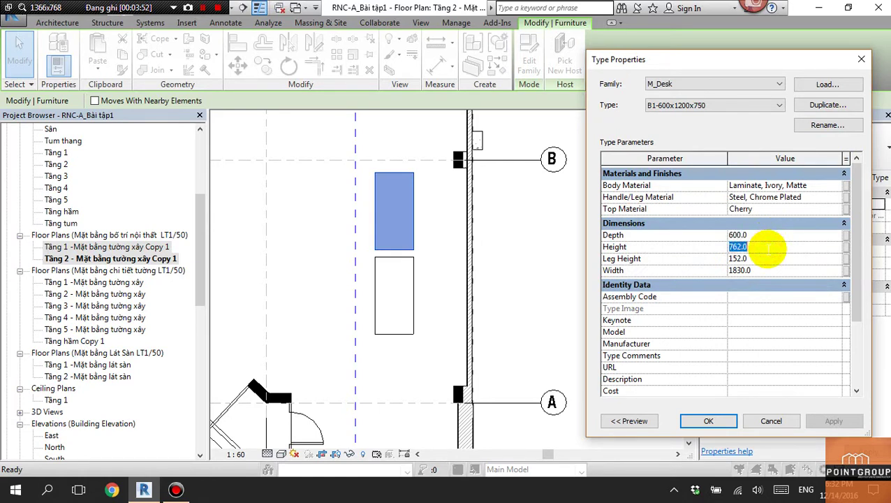
type("750")
left_click(770, 273)
type("1200")
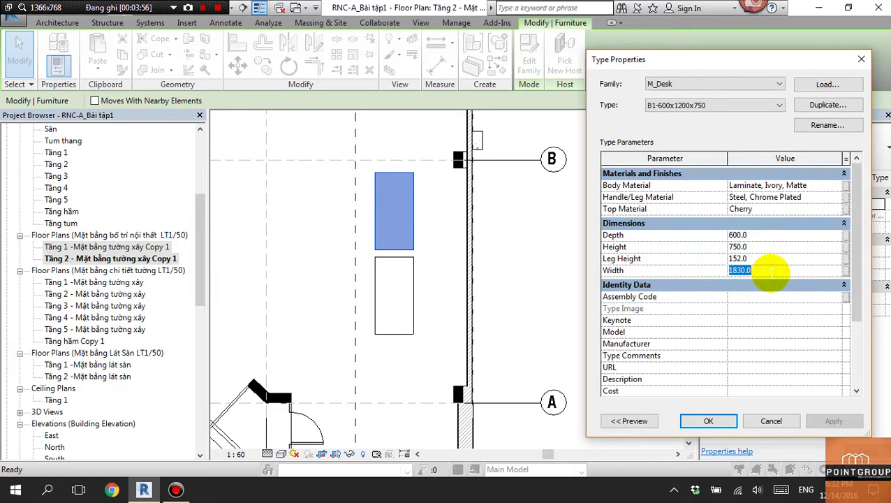
left_click(708, 421)
left_click(435, 257)
Step: Use Match Type (MA) to give the lower desk the upper desk's B1-600x1200x750 type
scroll(410, 239, "up", 2)
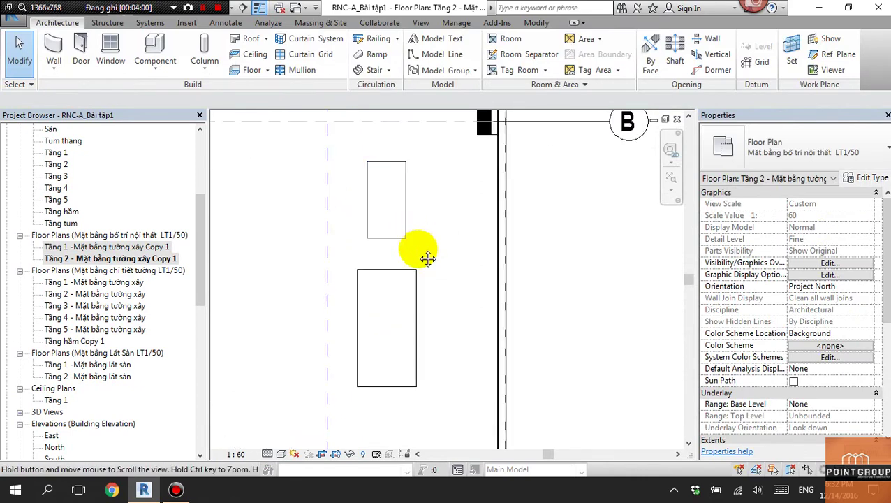
key("m")
key("a")
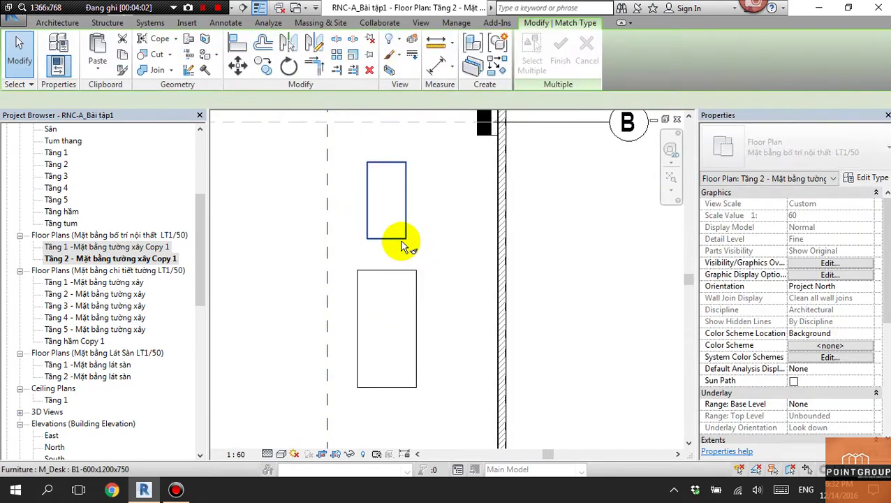
left_click(404, 237)
left_click(409, 273)
left_click(430, 278)
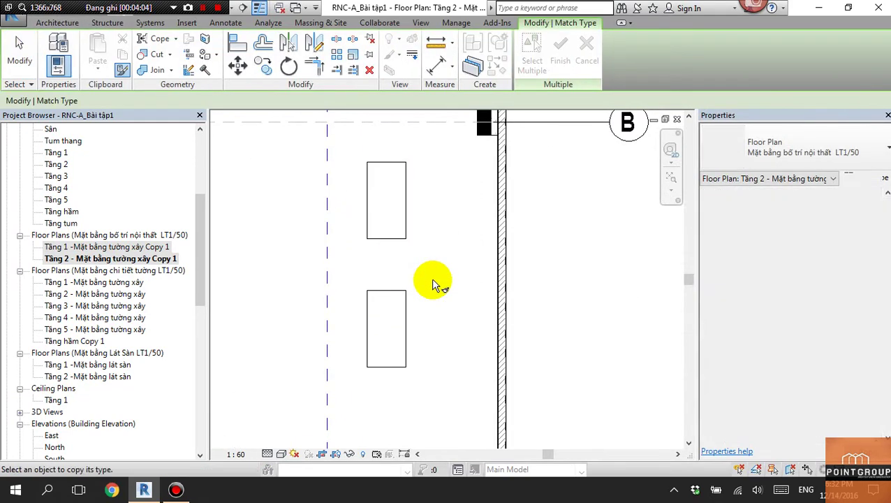
key("Escape")
scroll(433, 277, "down", 2)
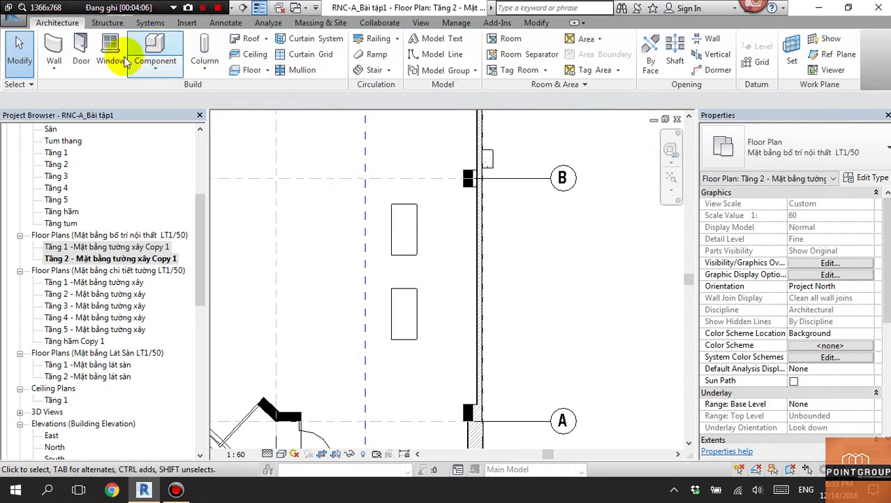
Step: Start Place a Component and open Load Family
left_click(172, 76)
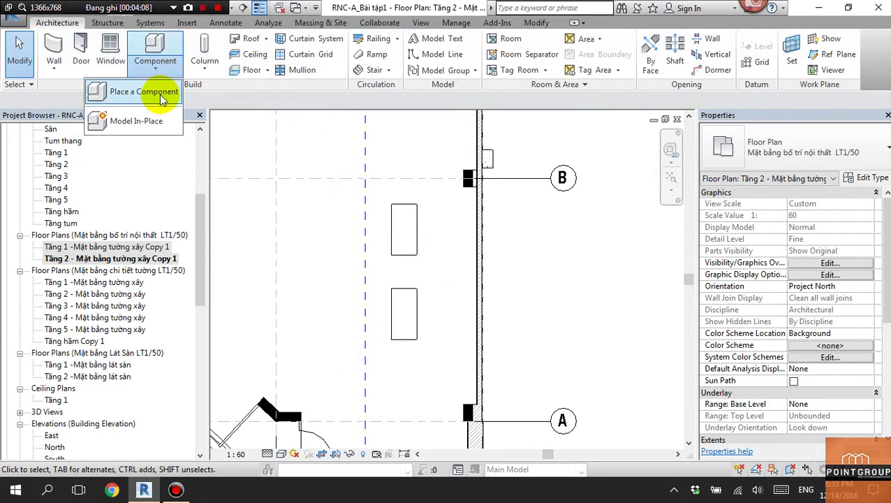
left_click(147, 92)
left_click(529, 66)
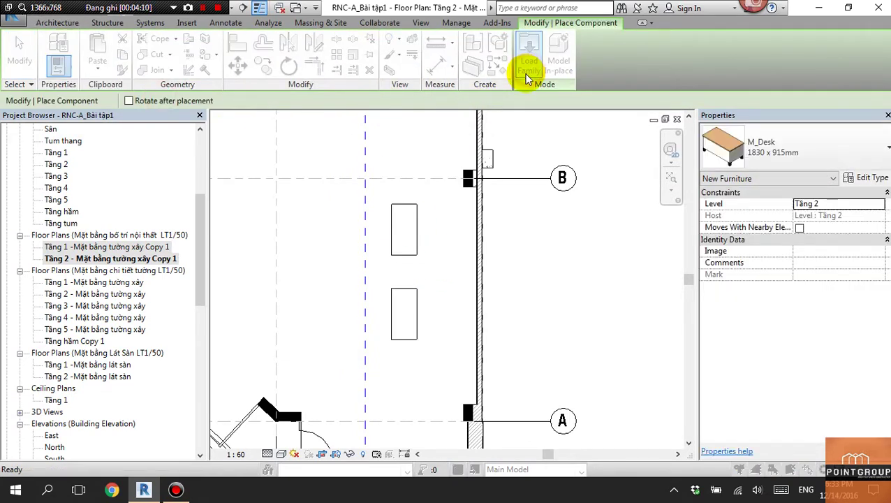
left_click(464, 232)
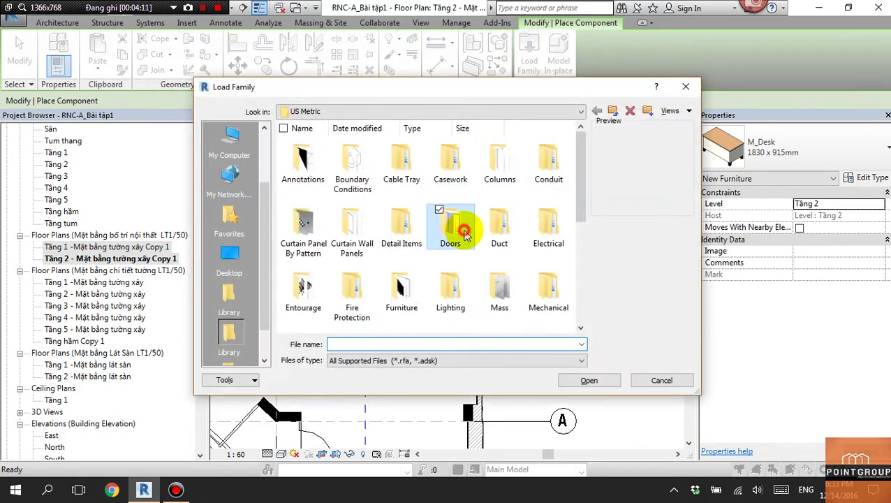
left_click(400, 296)
double_click(402, 296)
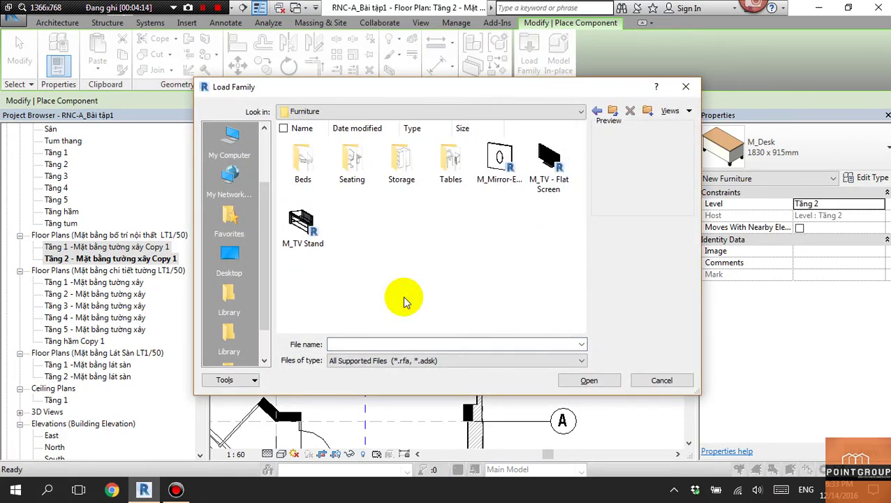
left_click(612, 112)
mouse_move(264, 227)
left_mouse_down()
mouse_move(260, 337)
mouse_move(252, 199)
left_mouse_up()
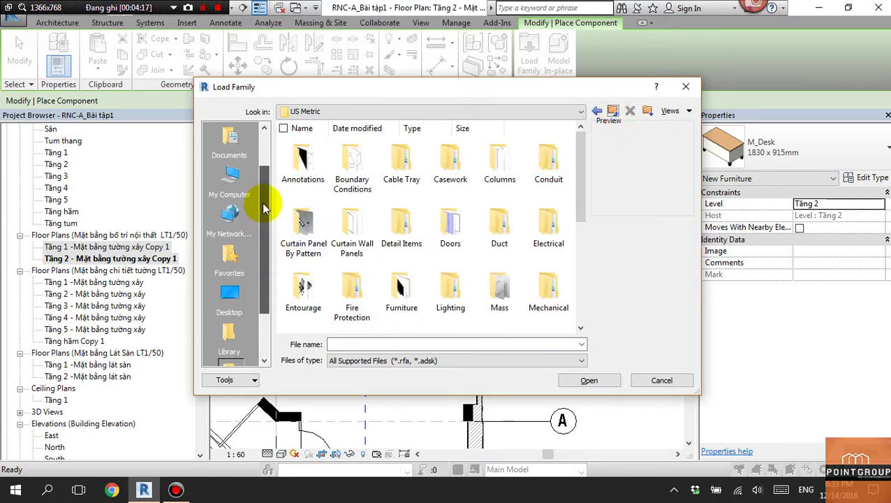
left_click(667, 382)
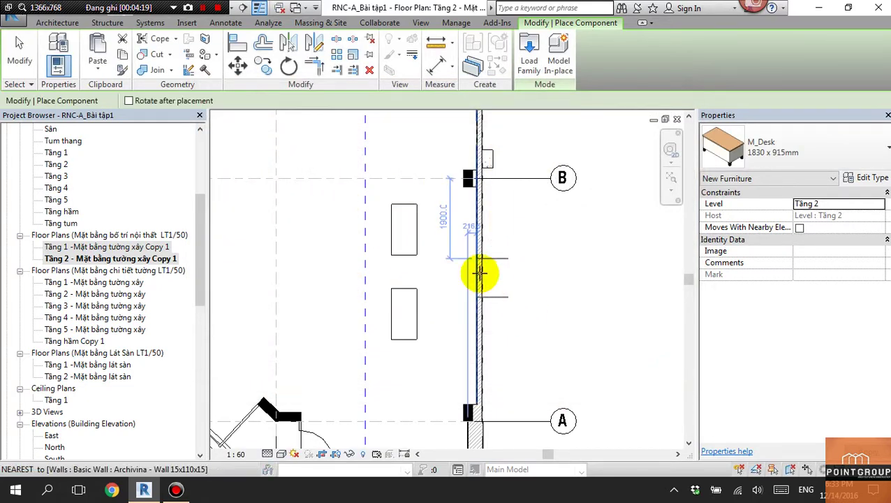
left_click(529, 53)
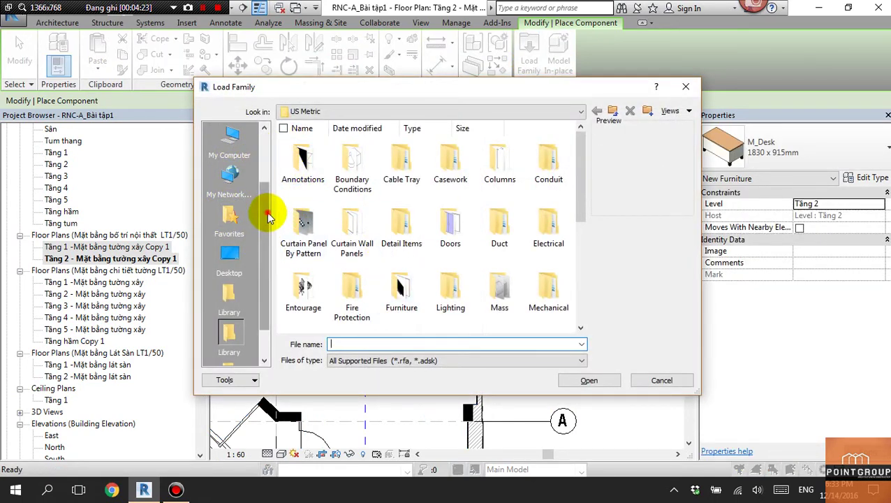
left_click_drag(264, 209, 261, 133)
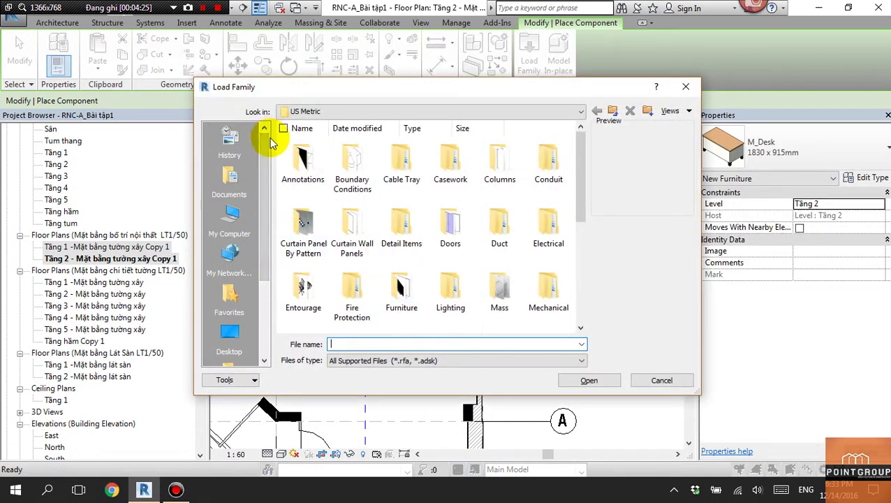
left_click(232, 140)
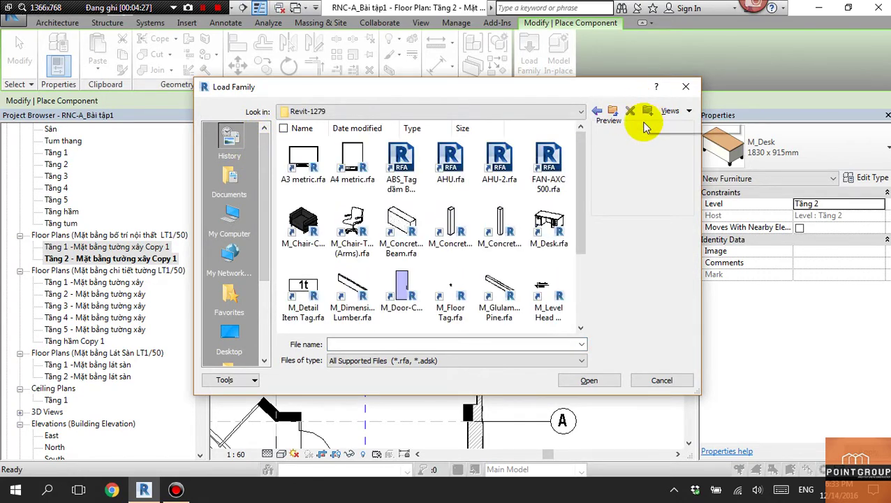
left_click(667, 379)
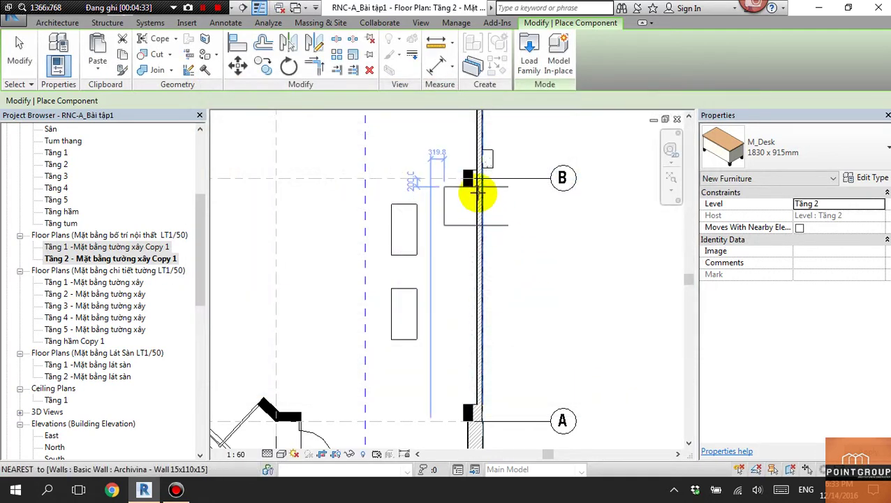
Step: In Options > File Locations > Places, add a library named 'New Library -revit.vn'
left_click(12, 15)
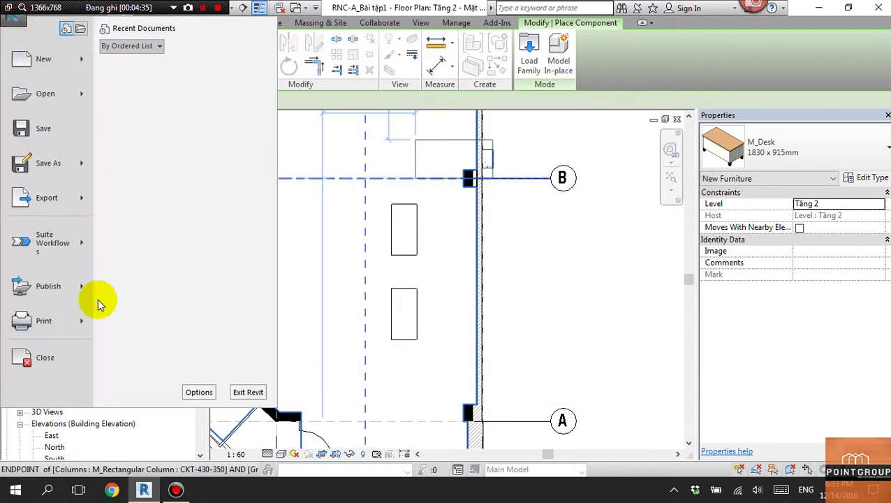
left_click(199, 391)
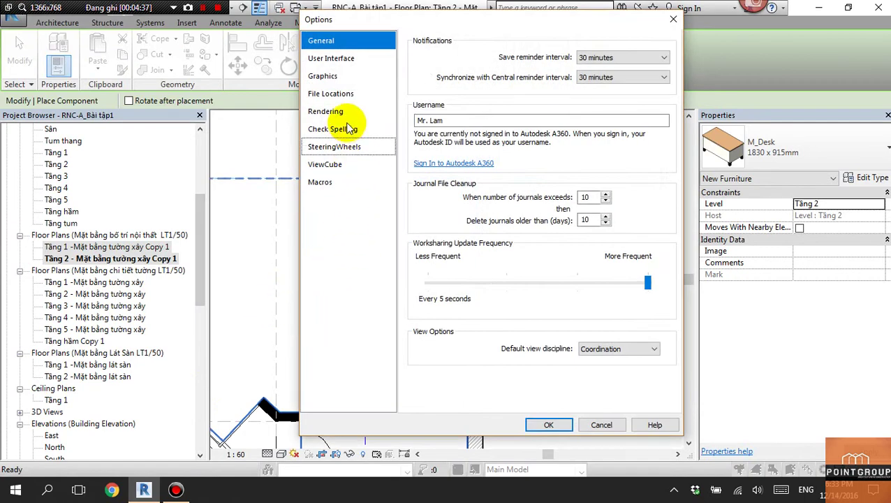
left_click(342, 102)
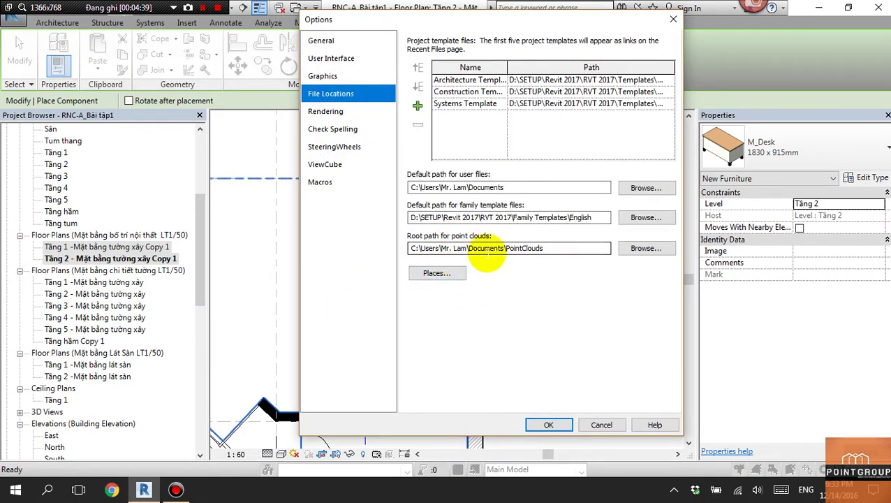
left_click(437, 272)
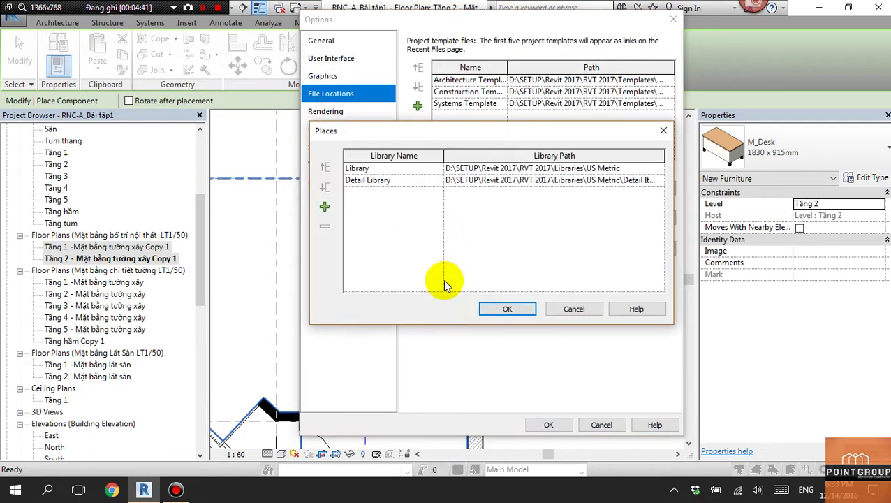
left_click(324, 207)
left_click(378, 192)
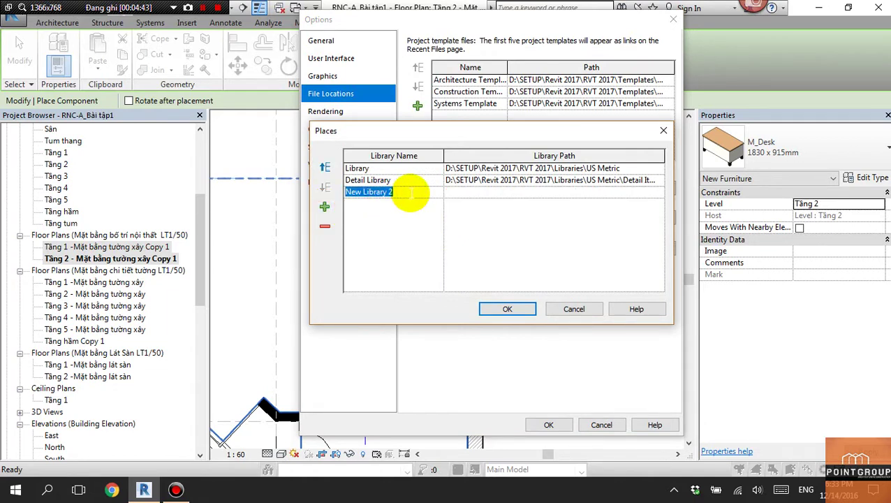
left_click(410, 192)
type("-revit.vn")
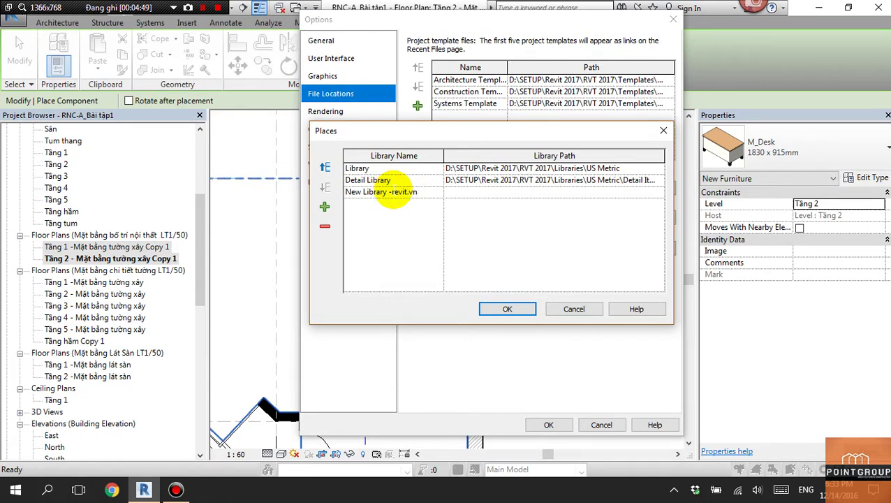
Step: Browse for the new library's folder on the archivina network drive
left_click(632, 192)
left_click(664, 193)
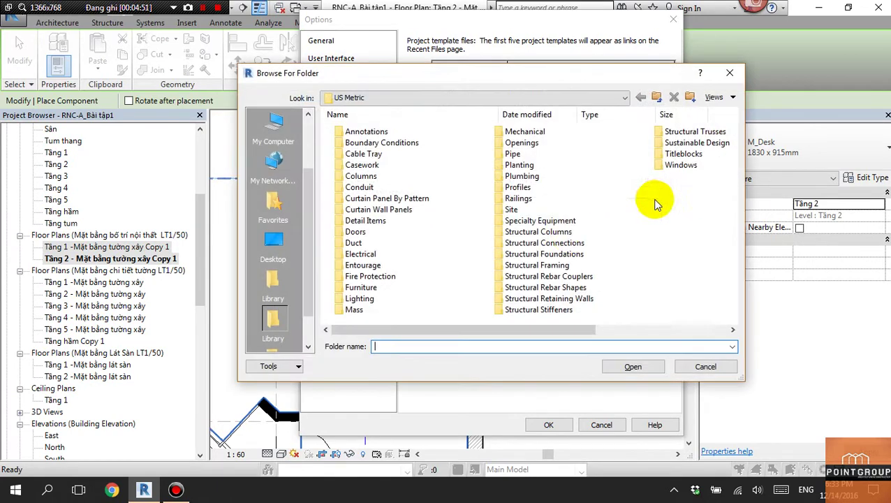
left_click(275, 131)
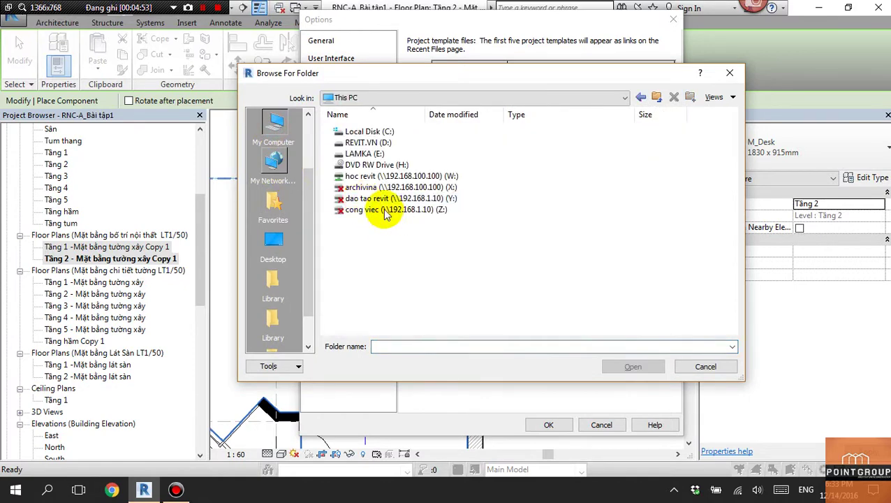
left_click(359, 142)
left_click(363, 176)
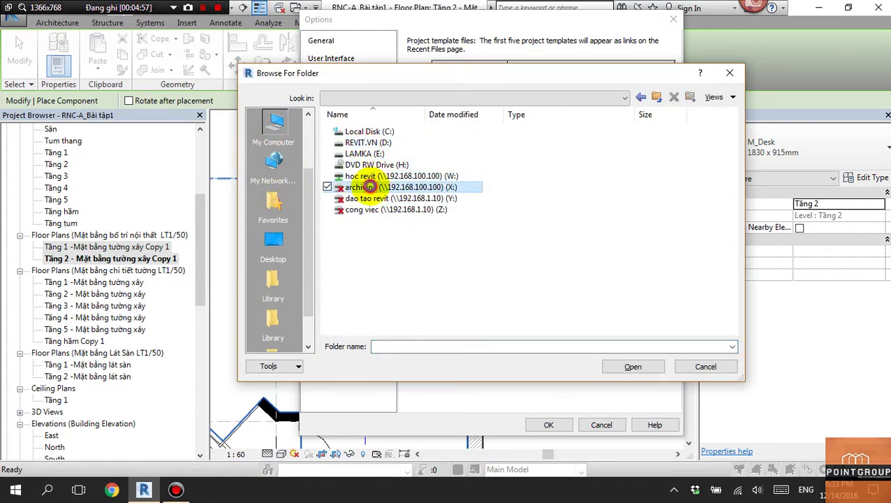
double_click(372, 188)
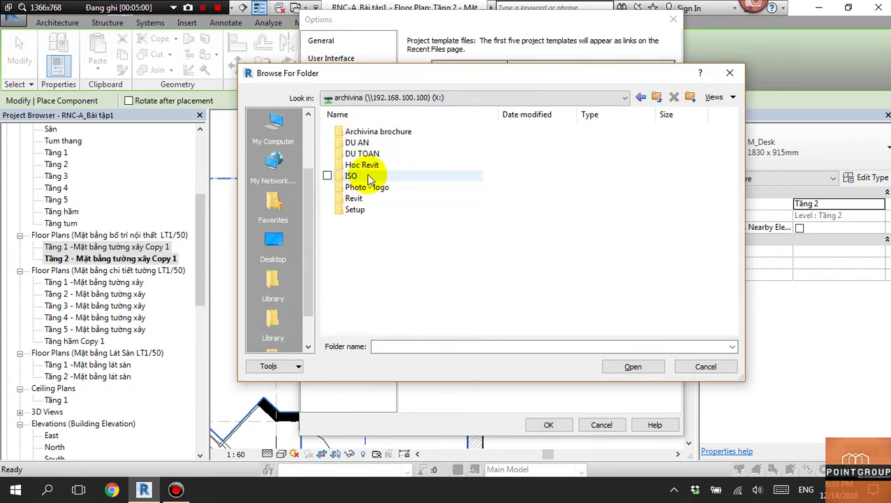
double_click(370, 166)
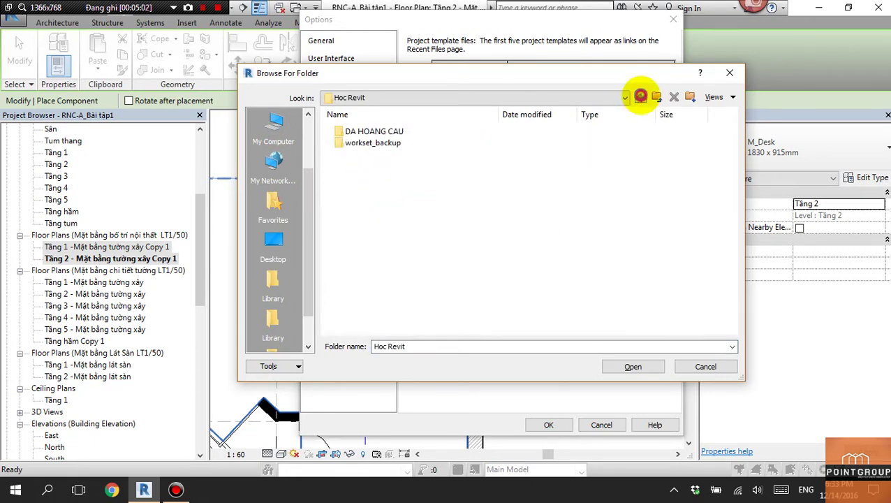
left_click(640, 97)
Step: Set the path to Revit\Revit Metric\Libraries\00 Thu Vien and close Options
double_click(364, 201)
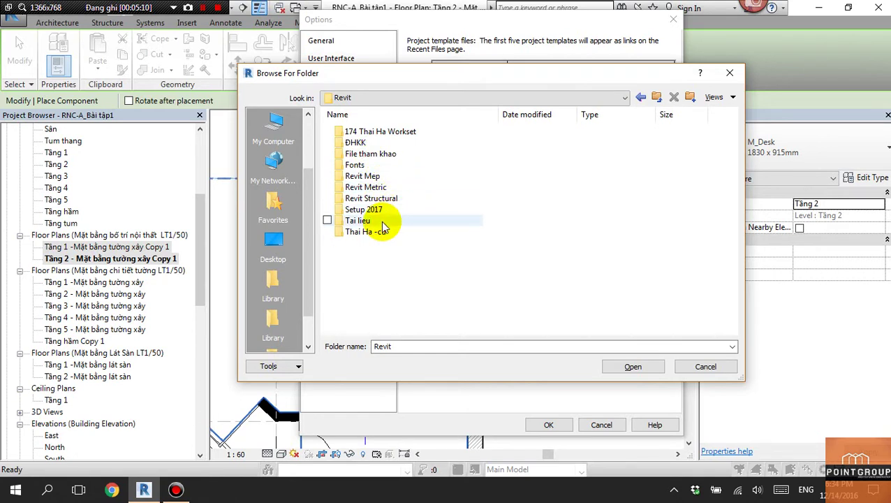
double_click(377, 187)
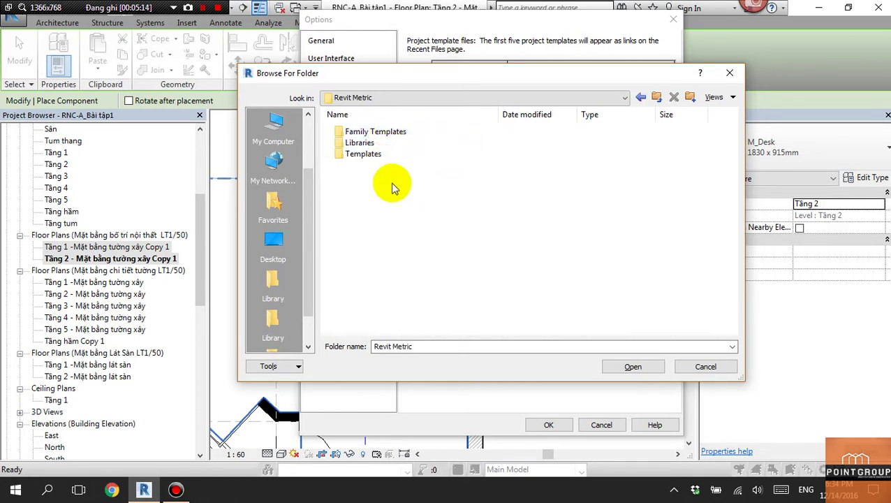
left_click(377, 143)
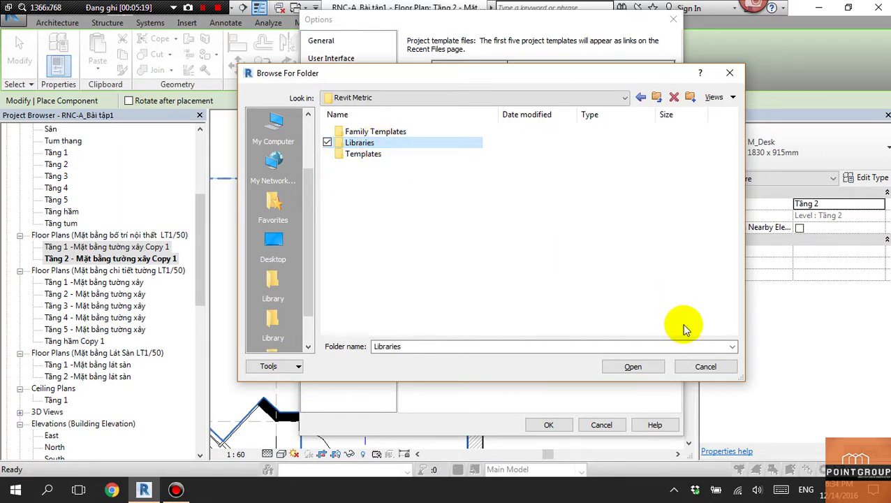
double_click(377, 144)
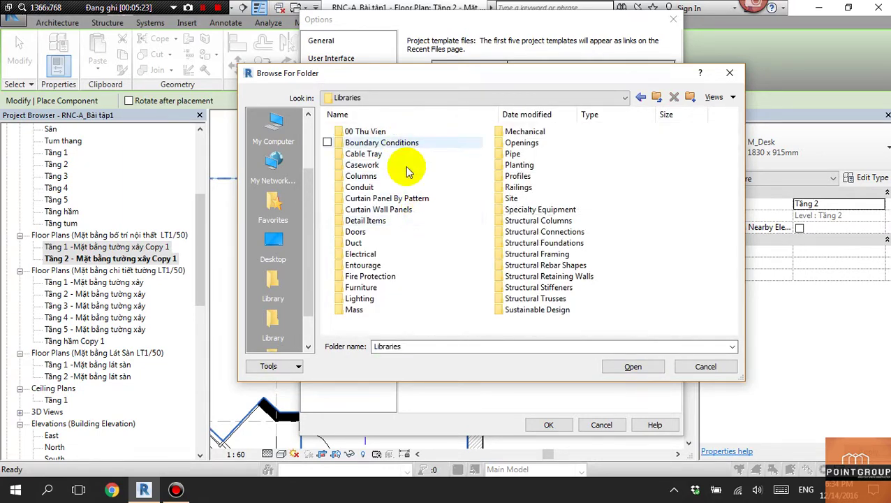
double_click(374, 133)
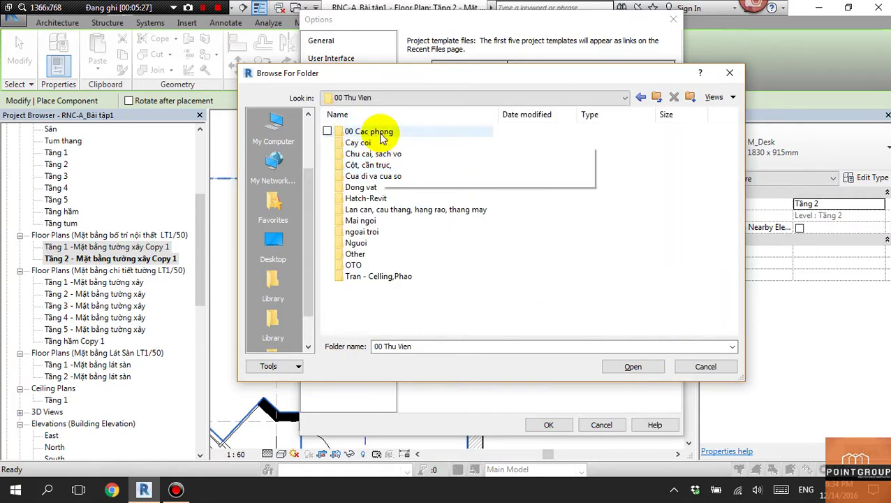
left_click(649, 368)
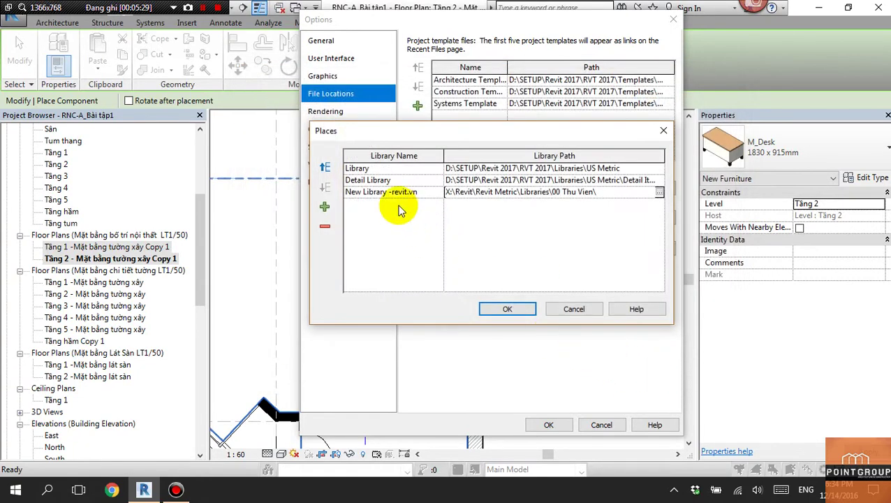
left_click(512, 309)
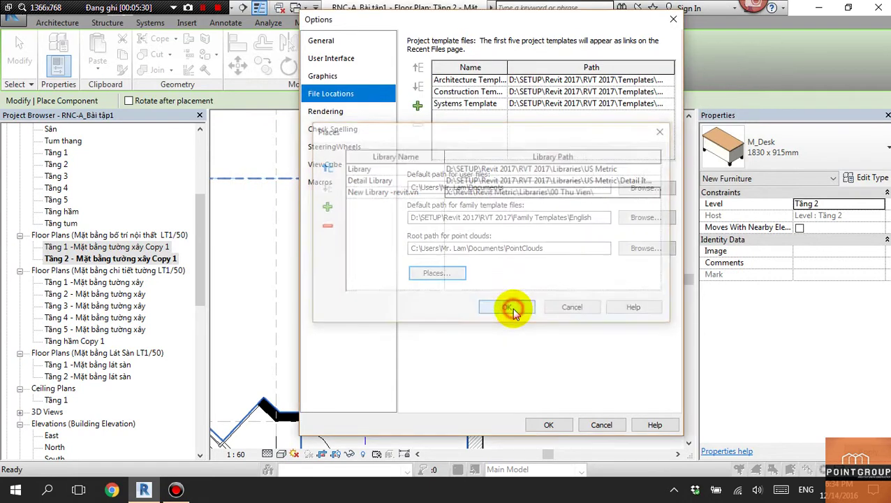
left_click(547, 424)
Step: Browse the New Library's Detail Library and railings-and-stairs folders for a workstation family
left_click(529, 63)
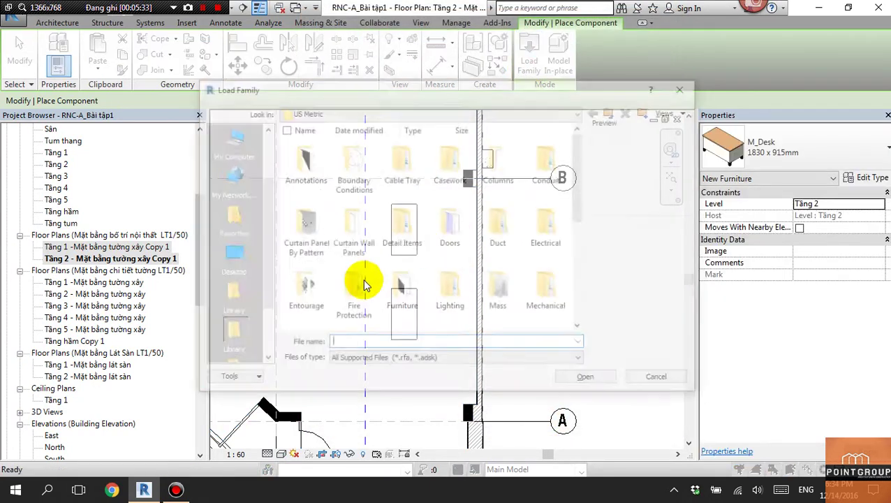
left_click_drag(265, 251, 263, 349)
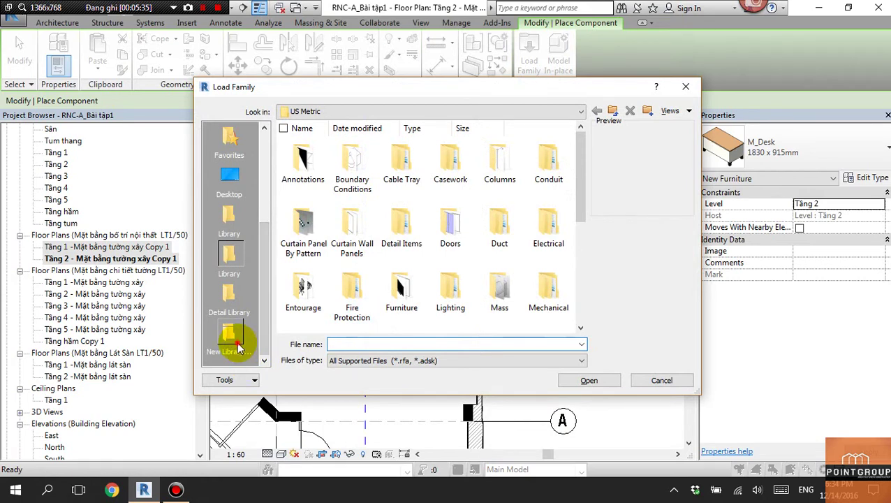
left_click(237, 345)
left_click(238, 313)
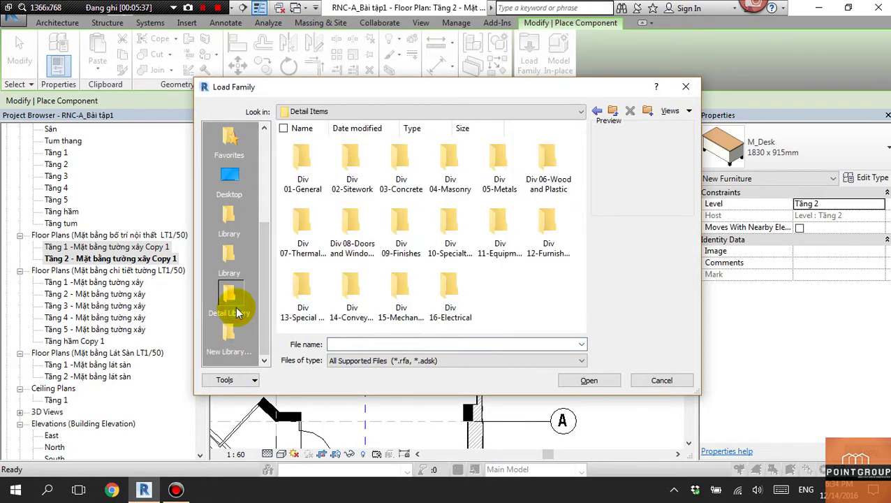
left_click(229, 339)
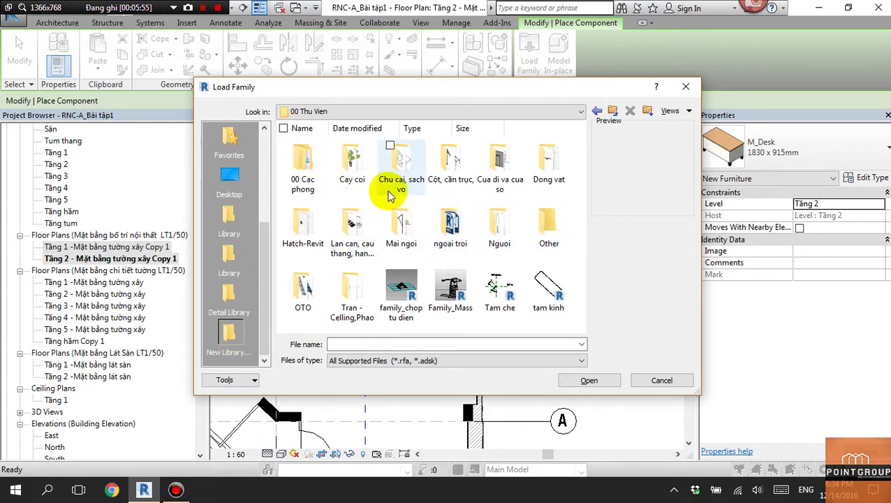
left_click(353, 222)
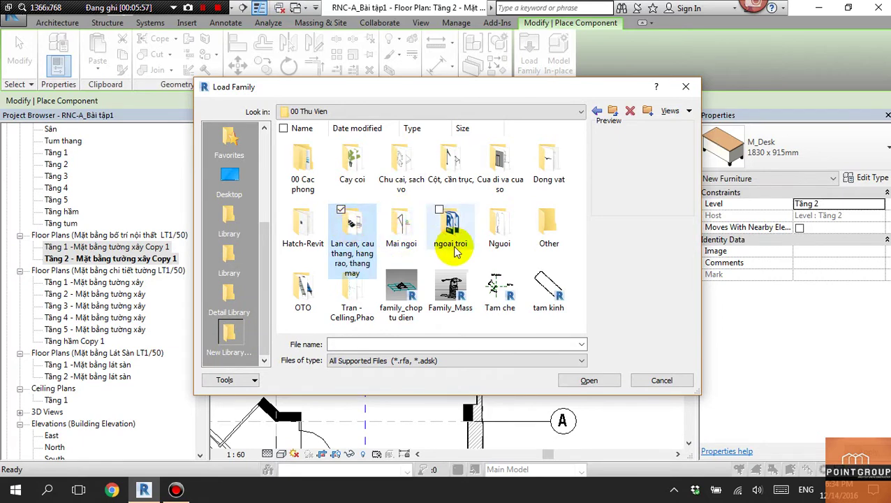
double_click(353, 222)
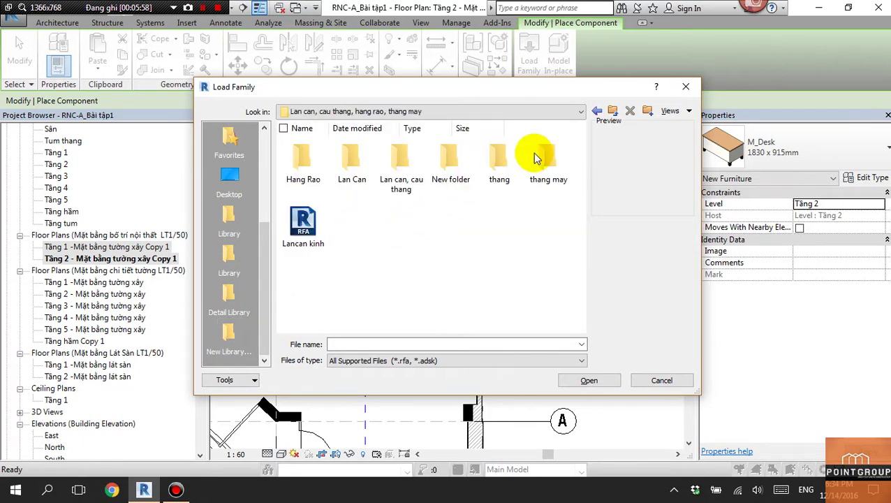
left_click(597, 113)
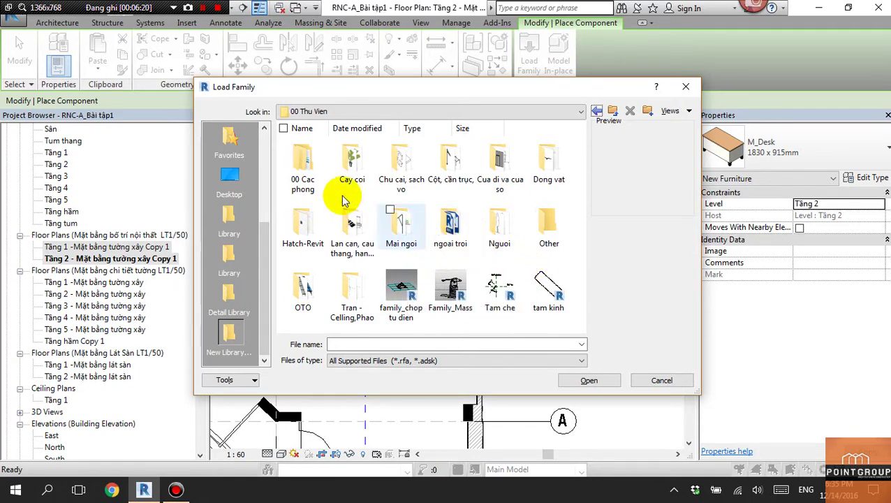
Step: Load L_shape_workstation_1600x1200_3296 from 00 Cac phong > phong lviec
double_click(301, 168)
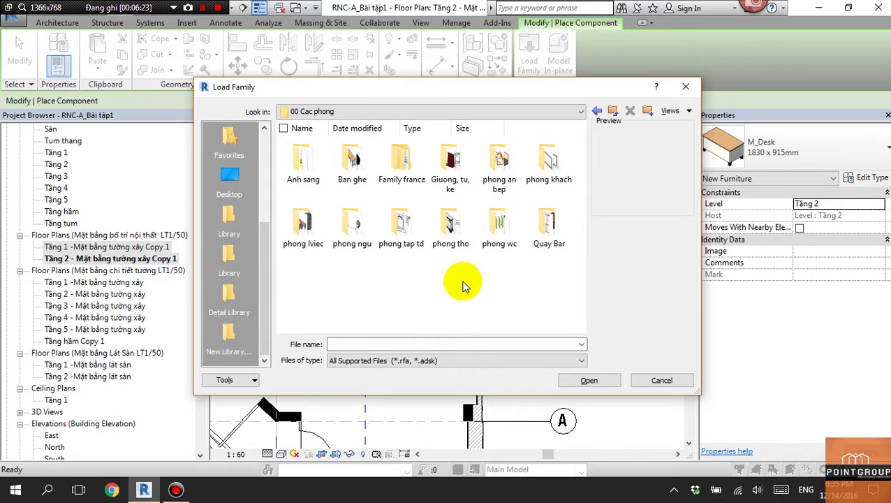
double_click(304, 224)
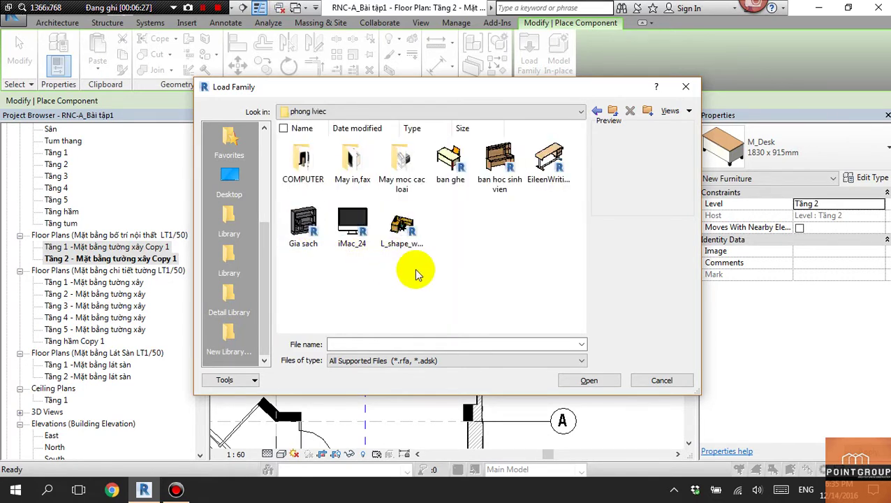
left_click(403, 230)
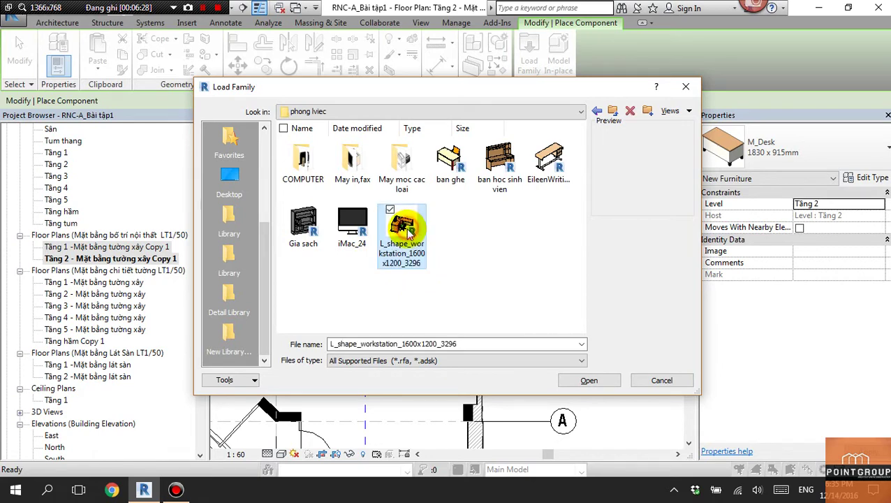
left_click(590, 381)
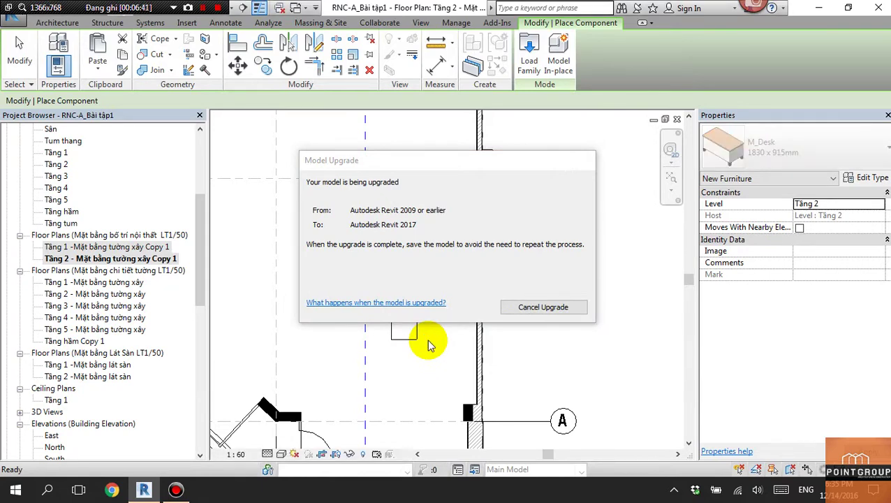
Step: Place one L_shape_workstation_1600x1200_3296 desk in the Tầng 2 room
middle_click_drag(400, 183, 384, 314)
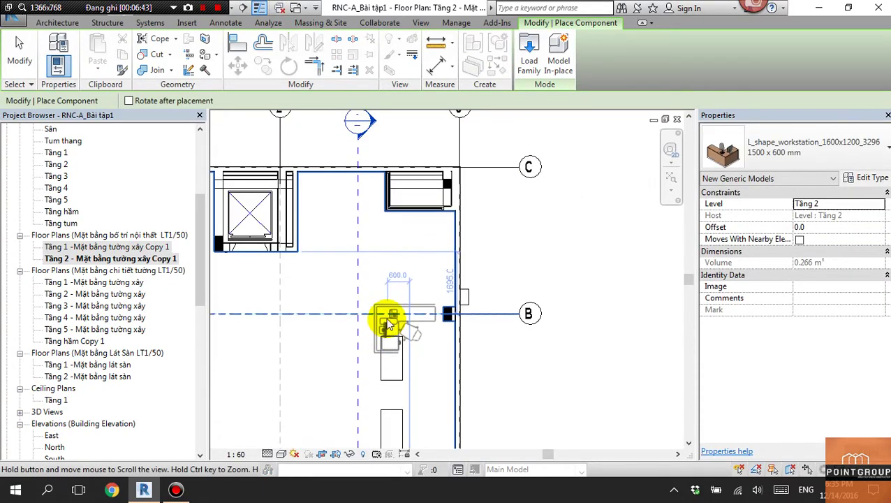
scroll(392, 285, "up", 4)
scroll(377, 272, "down", 1)
scroll(527, 244, "down", 2)
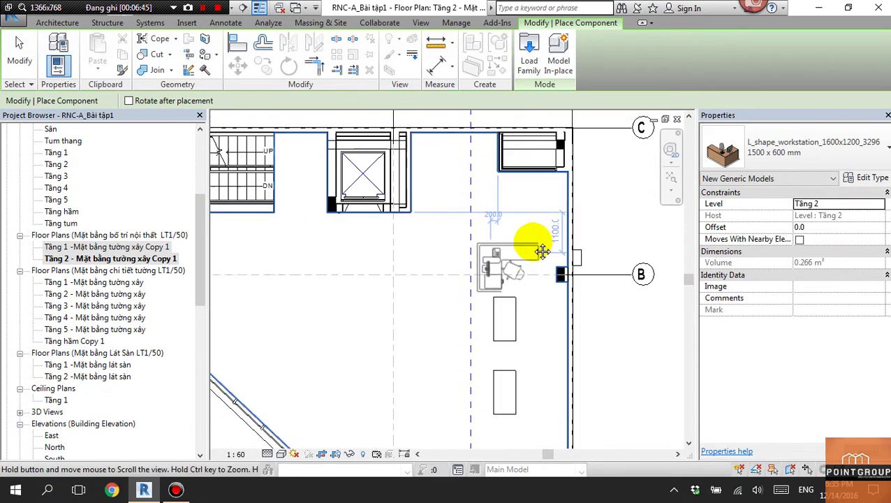
scroll(515, 298, "down", 1)
scroll(487, 340, "up", 2)
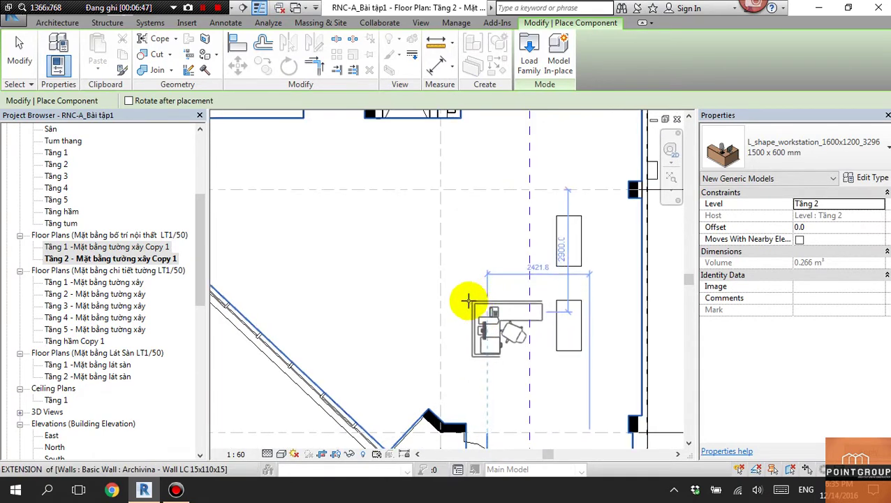
left_click(457, 297)
key("Escape")
key("Escape")
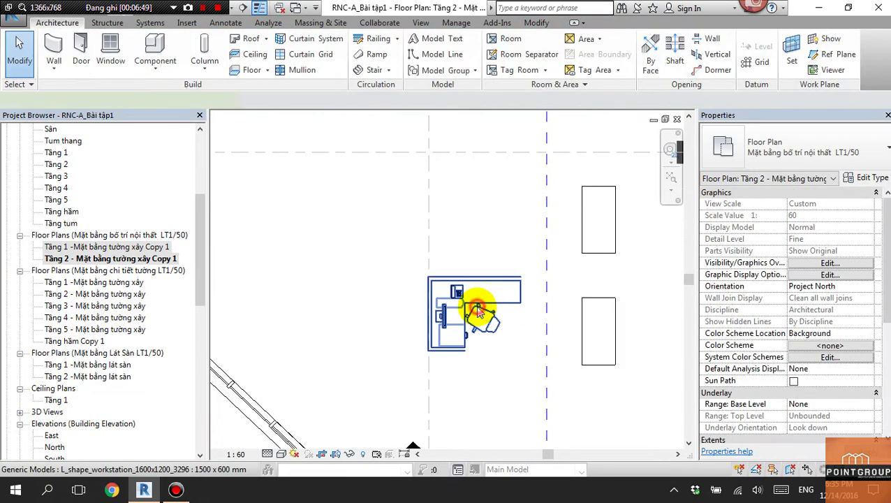
Step: Mirror-copy the workstation twice with Pick Axis into a four-desk back-to-back cluster
left_click(474, 308)
scroll(476, 297, "up", 1)
key("m")
key("m")
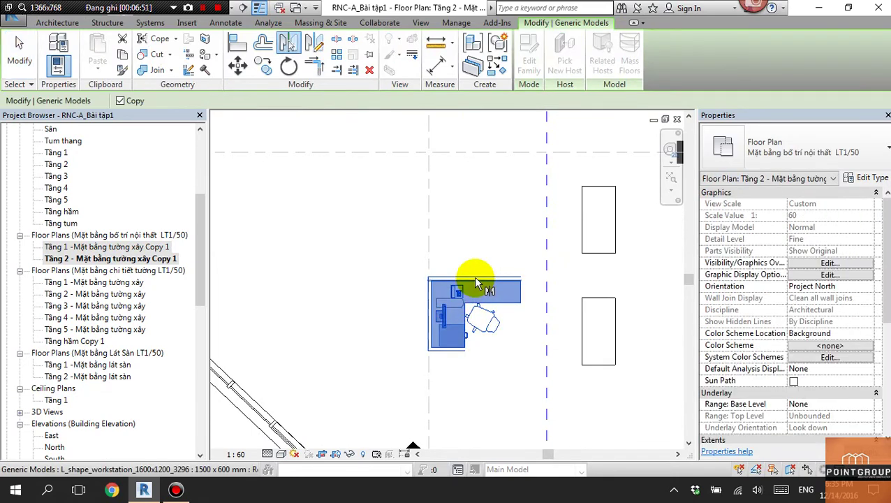
left_click(476, 275)
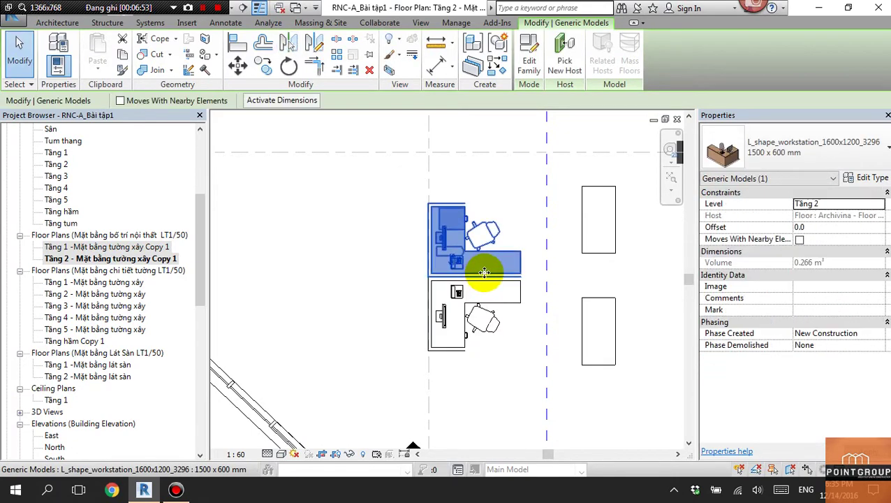
key("m")
key("m")
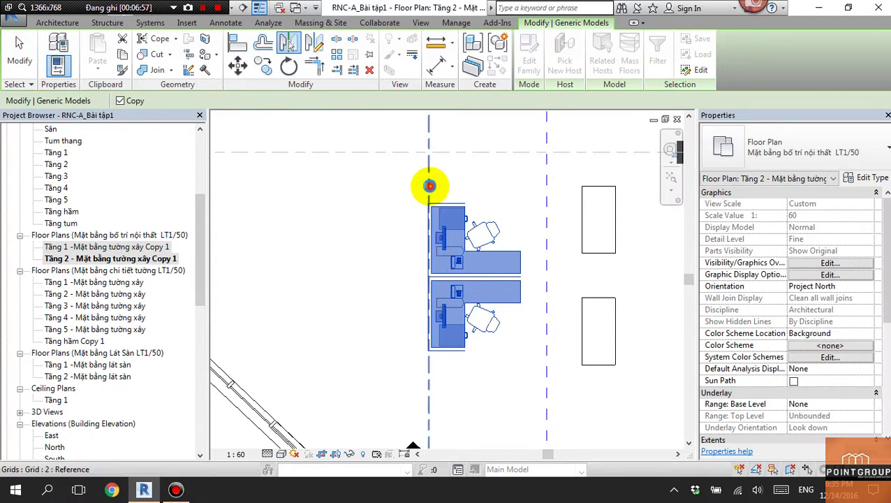
left_click(428, 185)
key("Escape")
mouse_move(504, 340)
middle_mouse_down()
mouse_move(496, 375)
mouse_move(487, 363)
middle_mouse_up()
scroll(464, 360, "down", 1)
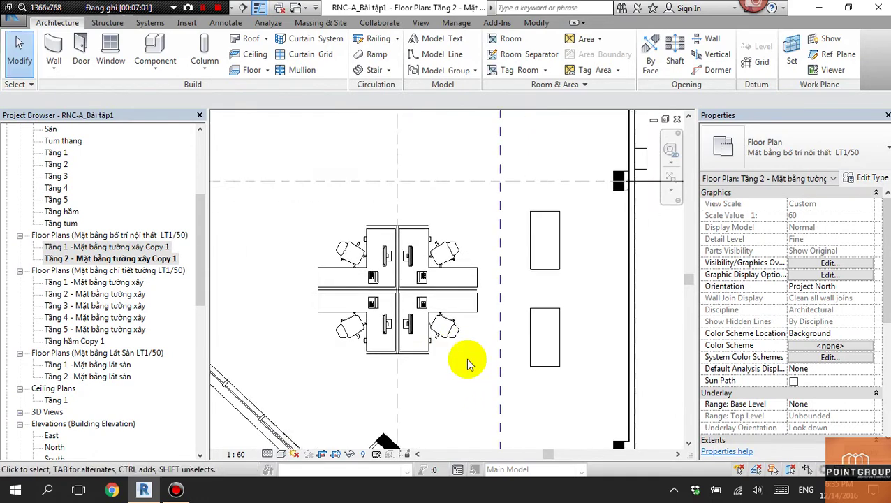
scroll(446, 343, "down", 2)
scroll(428, 355, "up", 2)
scroll(441, 344, "up", 1)
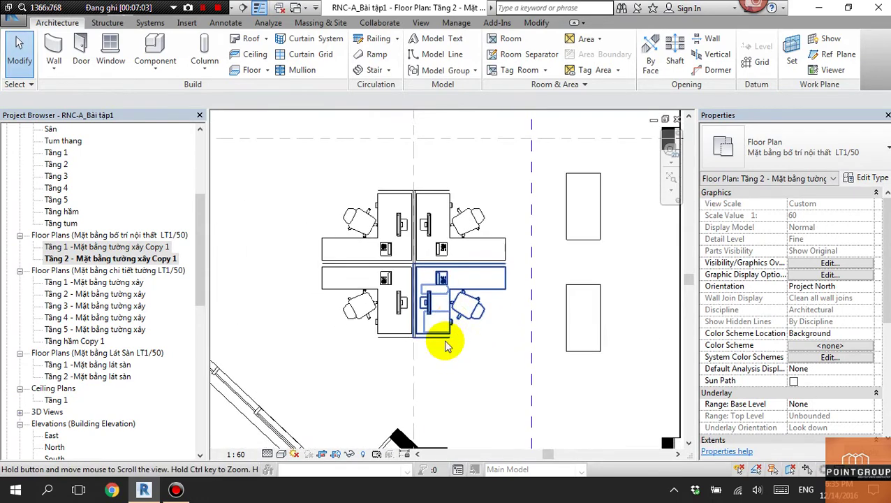
left_click(174, 8)
left_click(179, 16)
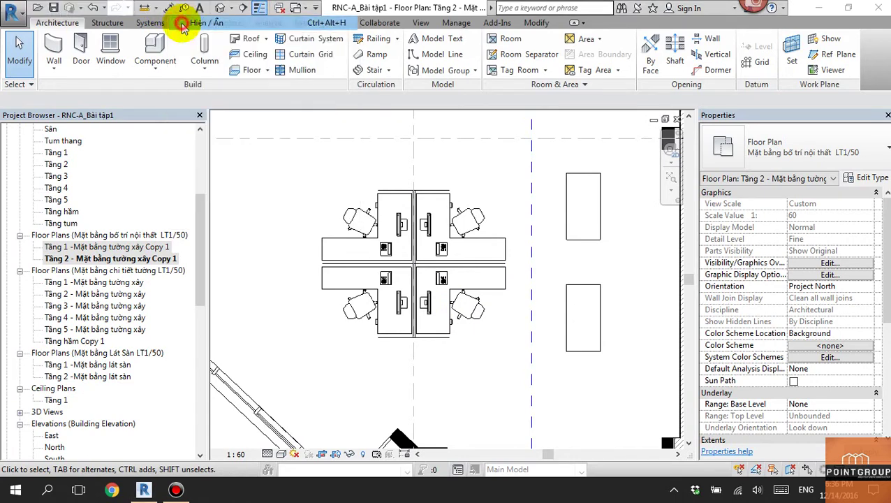
left_click(219, 9)
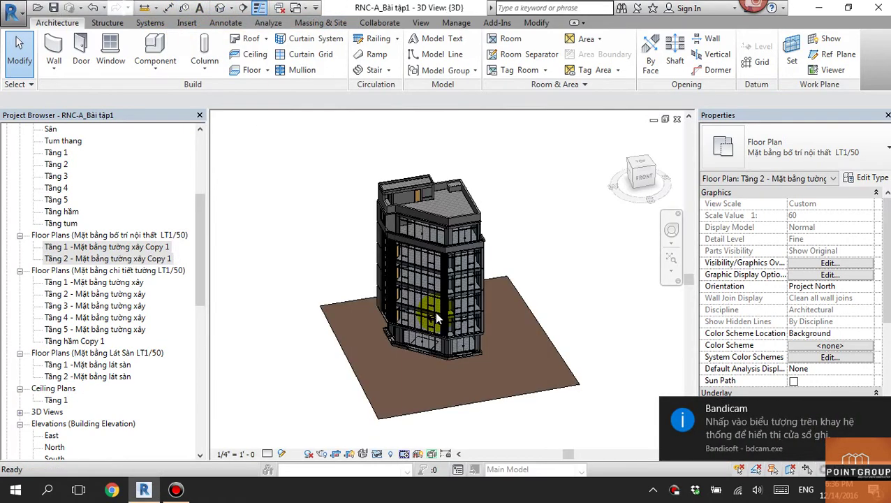
scroll(461, 356, "up", 4)
scroll(510, 321, "up", 3)
scroll(488, 280, "up", 4)
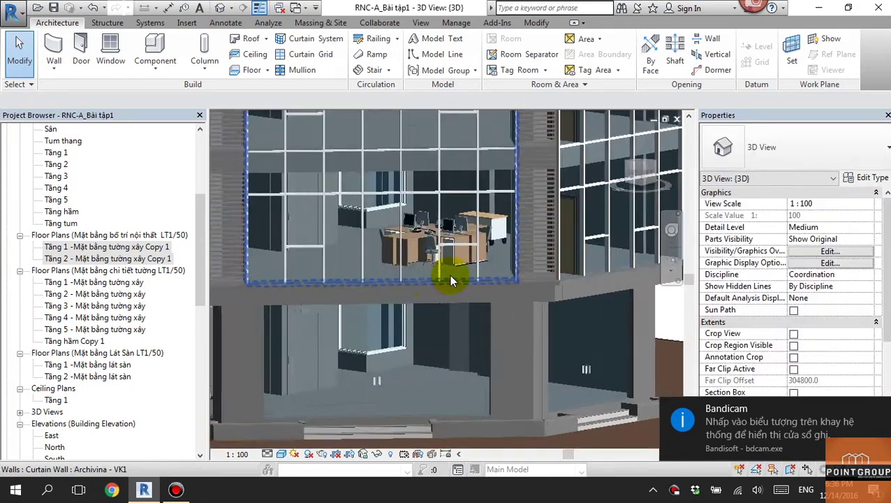
scroll(443, 265, "up", 2)
scroll(426, 262, "up", 3)
scroll(419, 263, "down", 2)
mouse_move(490, 255)
middle_mouse_down("shift")
mouse_move(503, 272)
mouse_move(476, 278)
mouse_move(217, 260)
middle_mouse_up("shift")
double_click(118, 247)
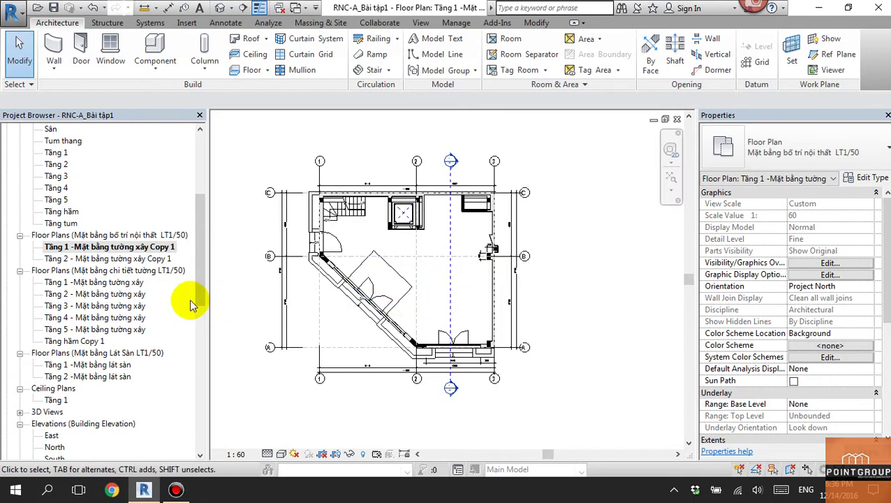
double_click(173, 259)
scroll(493, 354, "up", 2)
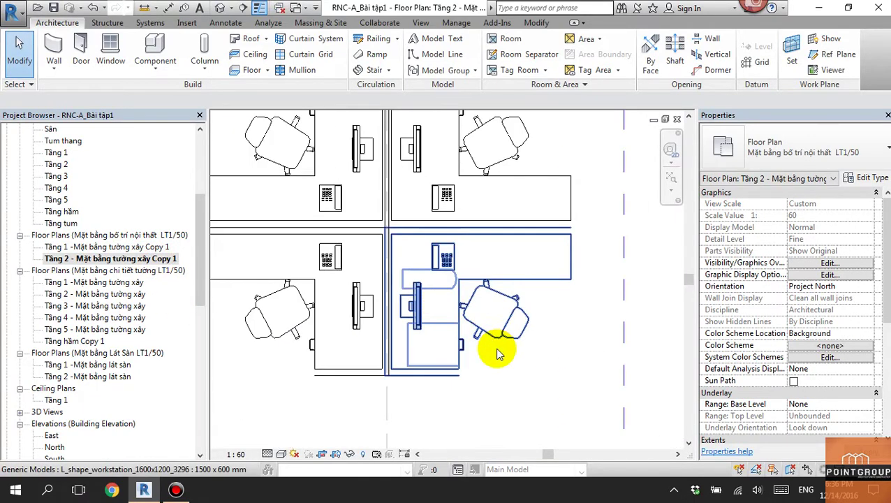
scroll(531, 348, "up", 2)
scroll(525, 319, "up", 2)
scroll(525, 319, "down", 1)
scroll(521, 314, "down", 1)
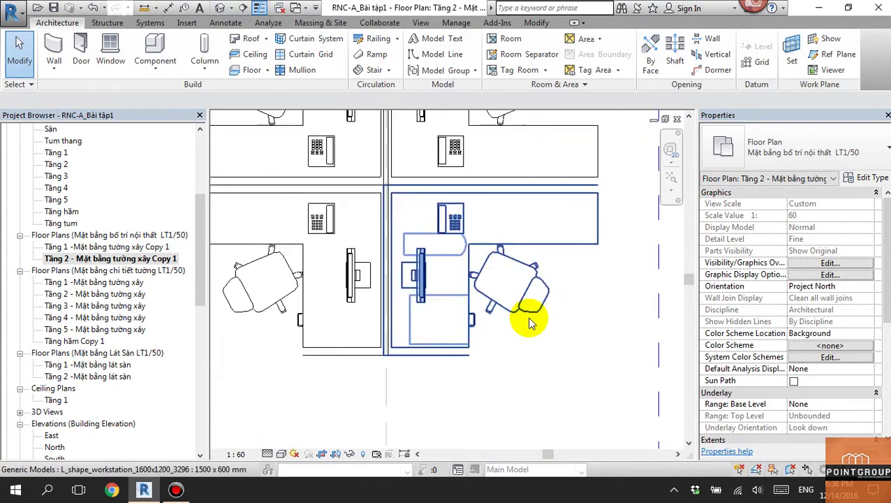
scroll(523, 321, "down", 1)
scroll(523, 363, "down", 1)
scroll(342, 358, "up", 1)
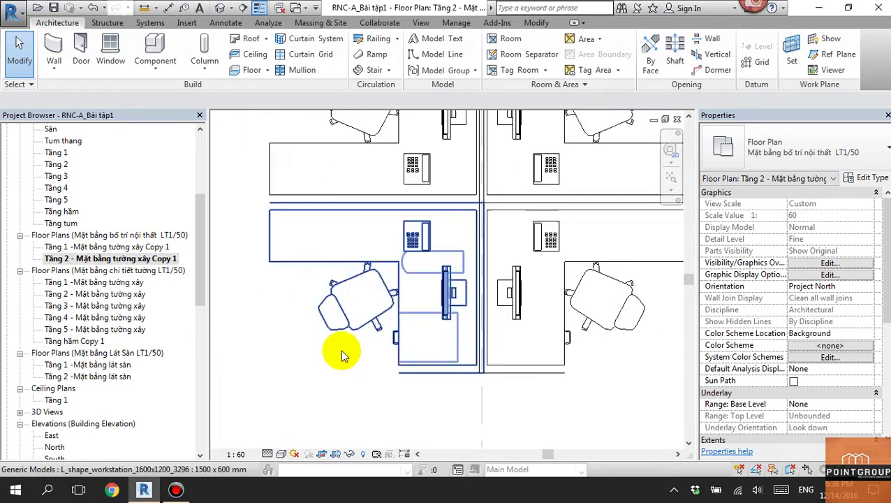
scroll(441, 352, "up", 1)
scroll(442, 351, "down", 1)
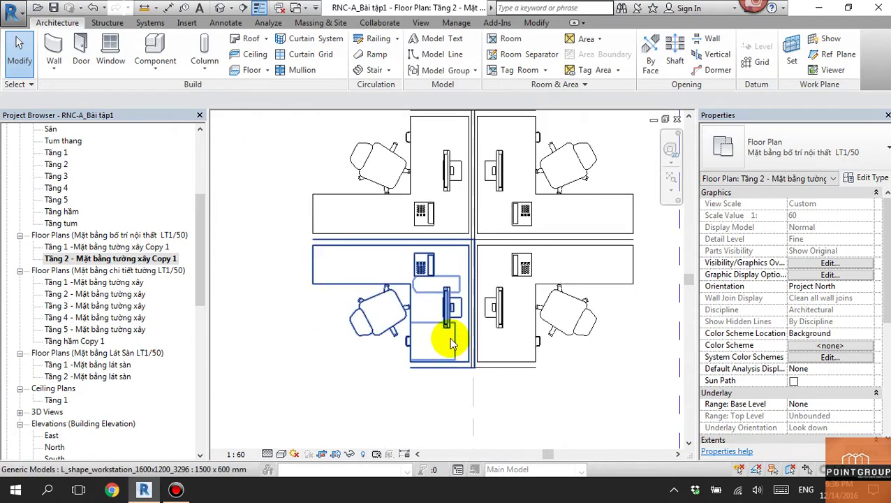
left_click(449, 337)
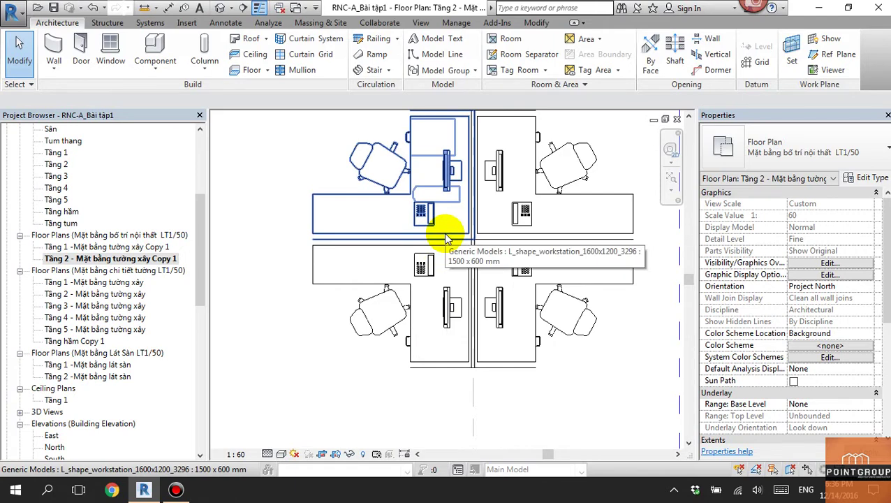
middle_click_drag(444, 233, 441, 305)
scroll(482, 314, "down", 2)
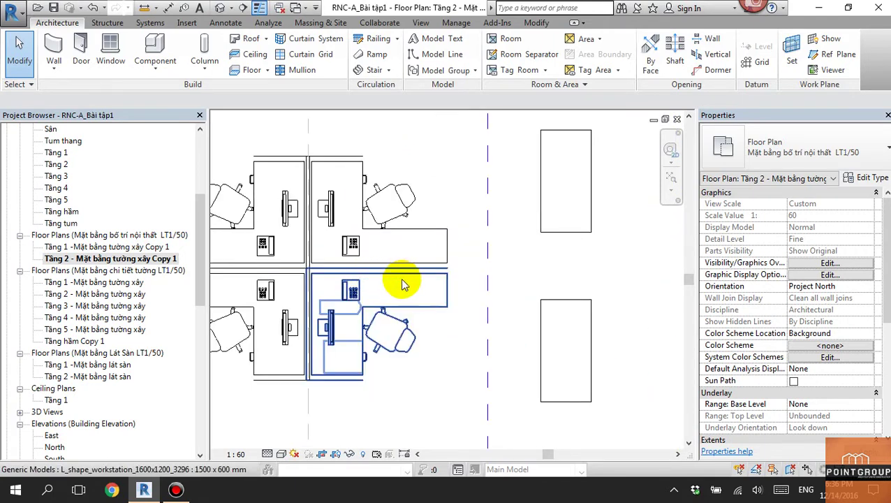
scroll(412, 262, "down", 1)
left_click(419, 249)
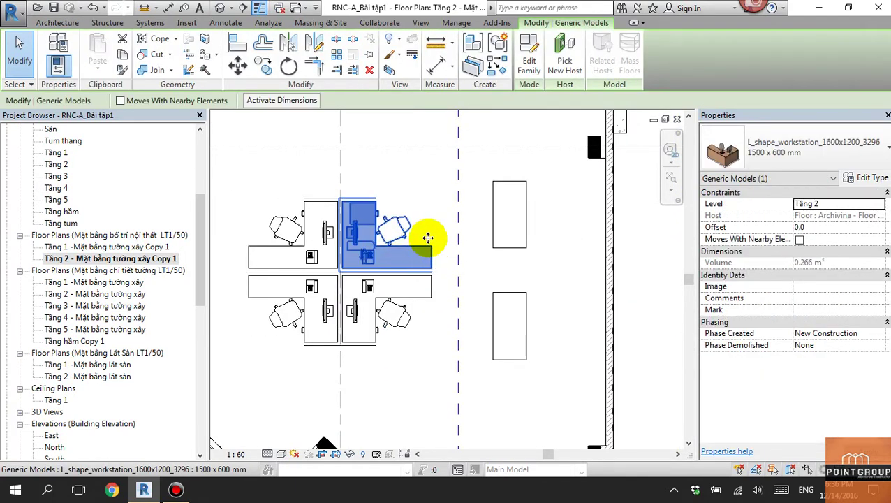
scroll(436, 294, "down", 2)
left_click(438, 319)
scroll(430, 240, "up", 2)
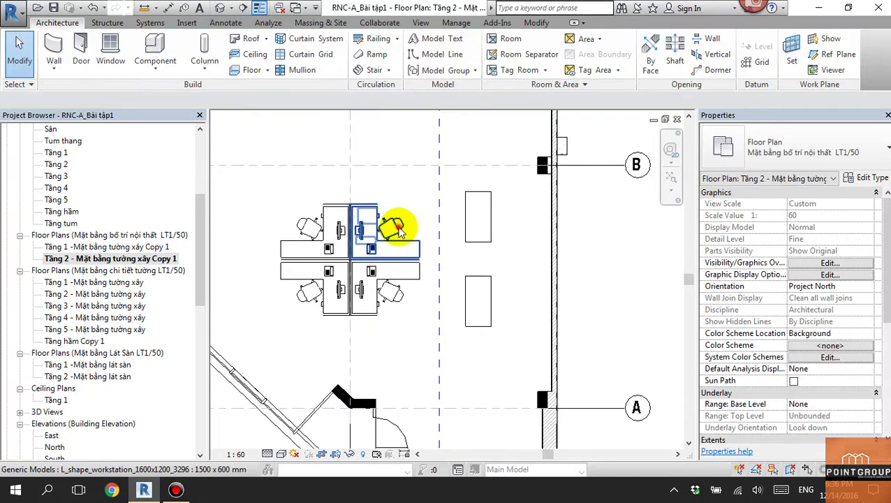
left_click(394, 234)
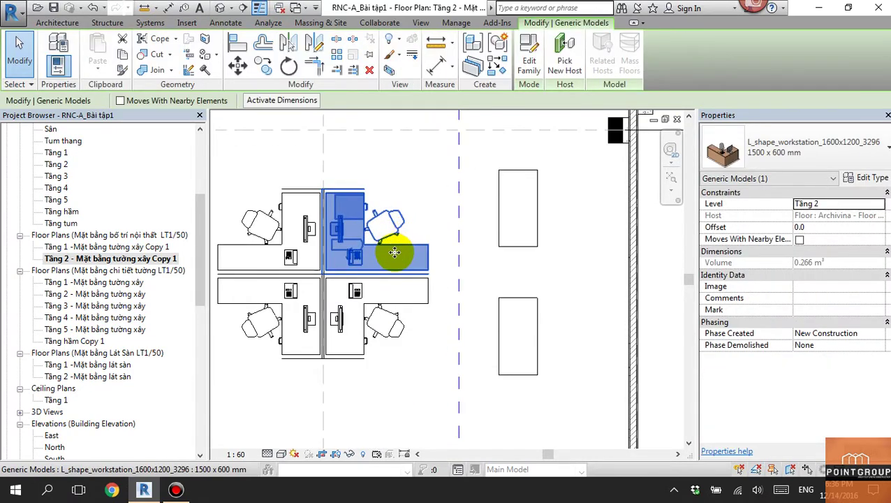
left_click(398, 244)
double_click(398, 244)
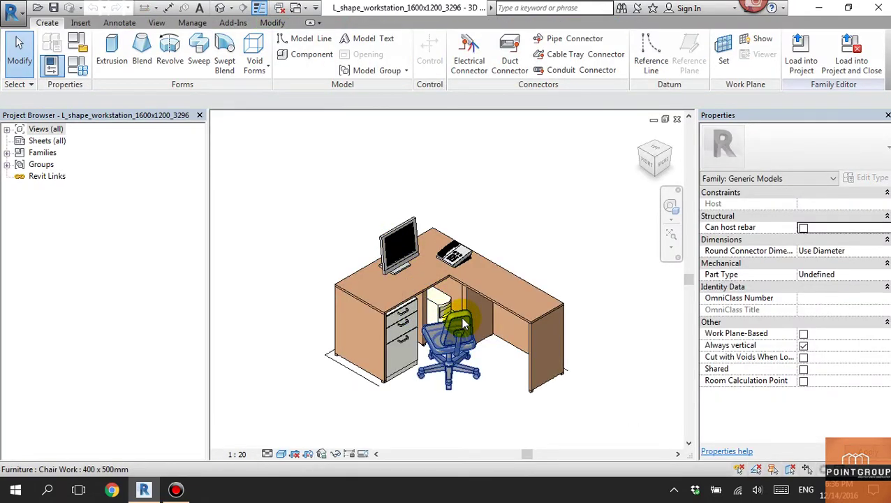
left_click(423, 342)
left_click(741, 177)
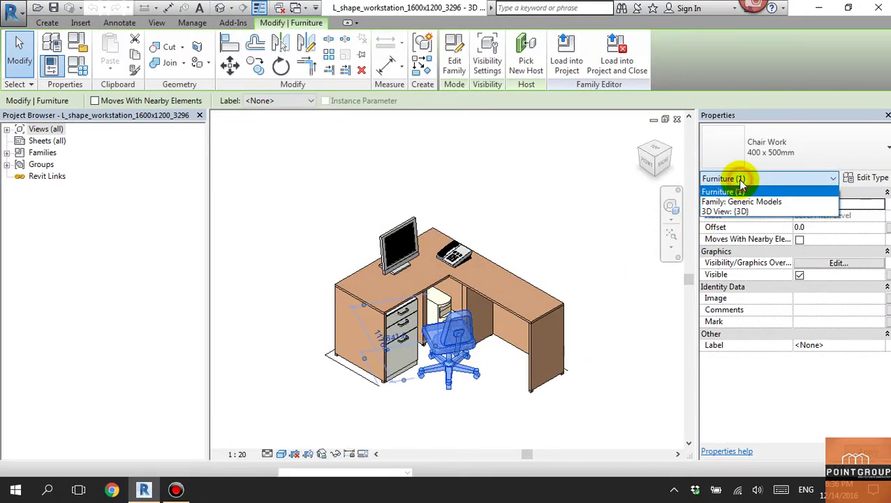
left_click(735, 178)
left_click(869, 177)
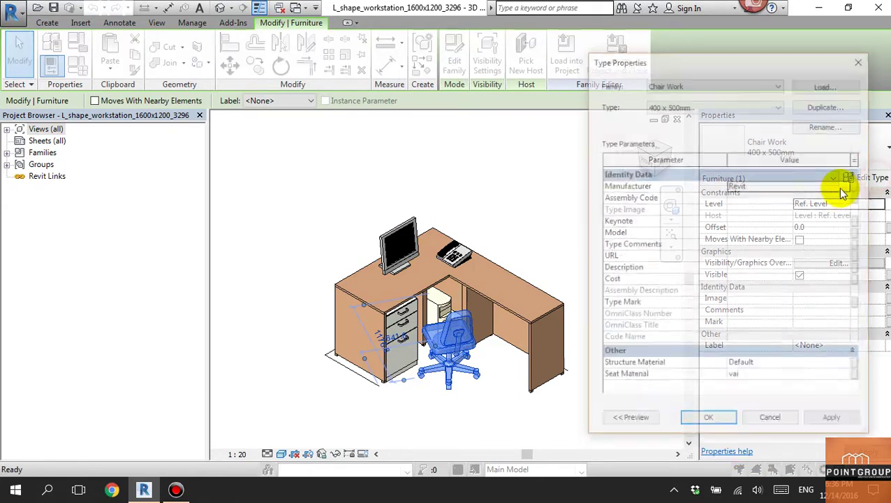
left_click(861, 58)
left_click(482, 385)
scroll(461, 258, "up", 3)
left_click(440, 258)
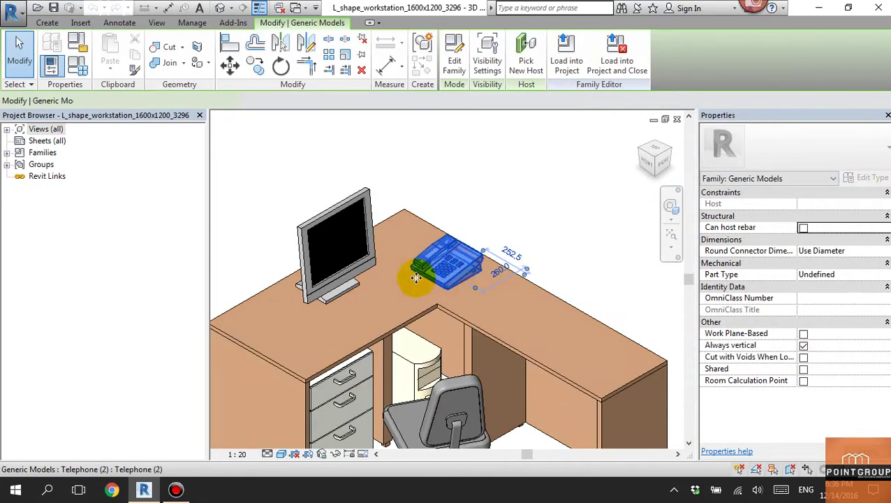
left_click(353, 268)
left_click(457, 281)
scroll(490, 215, "down", 2)
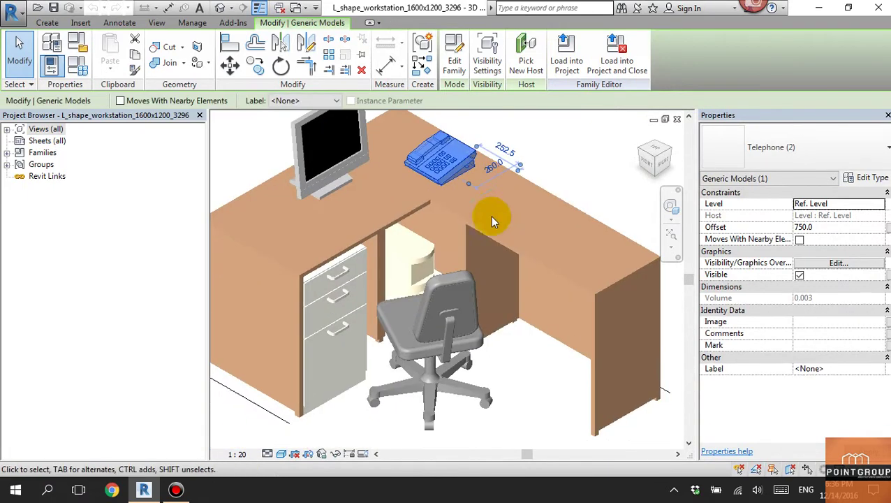
left_click(413, 256)
mouse_move(462, 381)
middle_mouse_down("shift")
mouse_move(354, 358)
mouse_move(412, 378)
middle_mouse_up("shift")
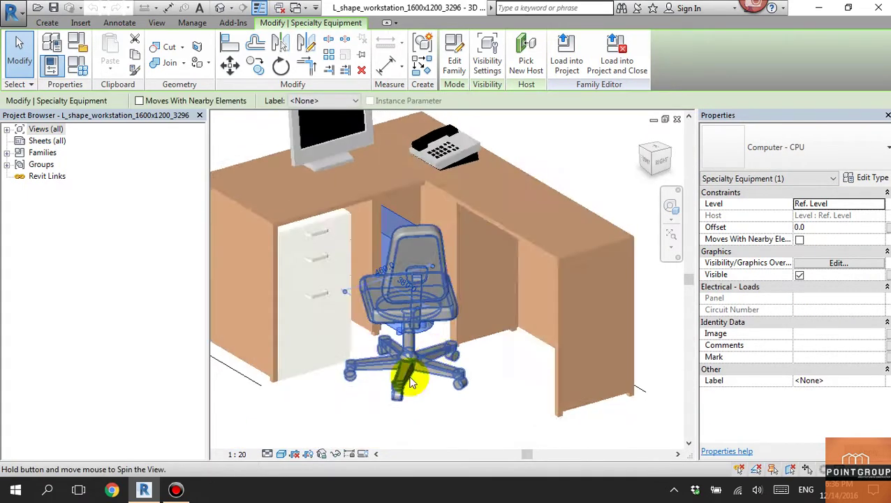
key("Escape")
left_click(346, 265)
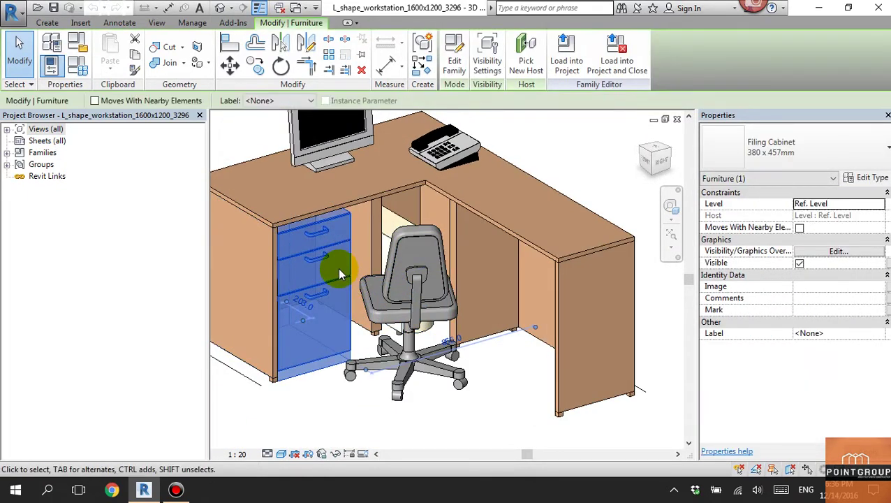
middle_click_drag(348, 276, 377, 269, "shift")
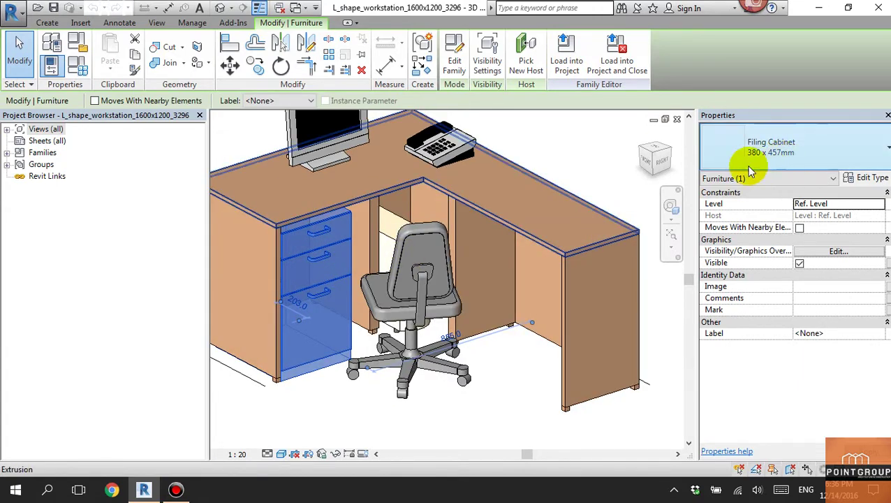
middle_click_drag(320, 244, 431, 246, "shift")
left_click(493, 354)
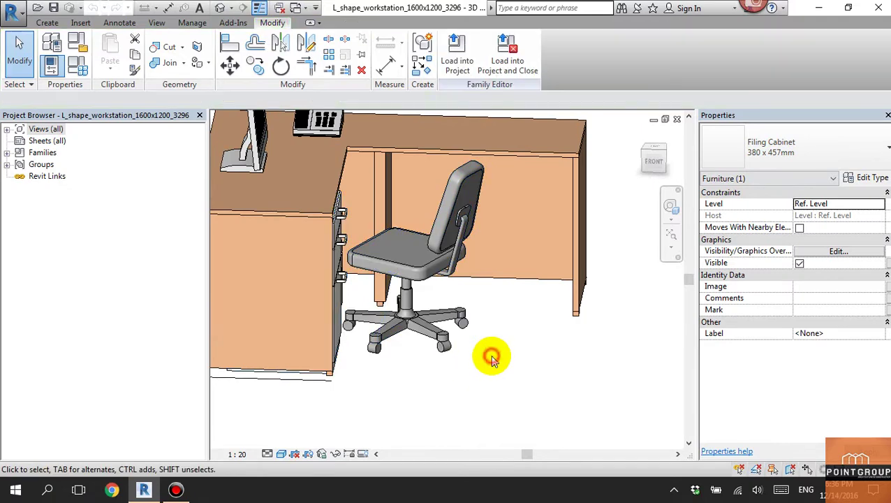
left_click(434, 338)
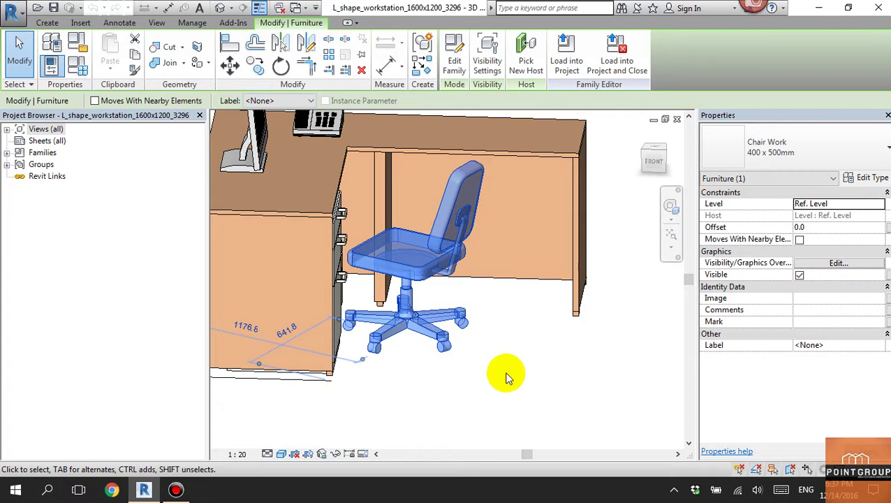
Step: Inspect the workstation's filing cabinet and then its Chair Work chair in 3D
middle_click_drag(427, 298, 324, 223, "shift")
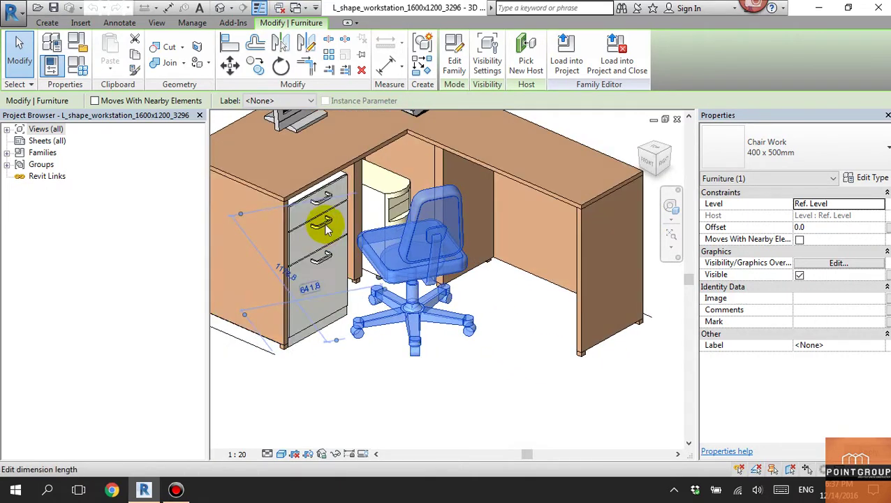
left_click(326, 222)
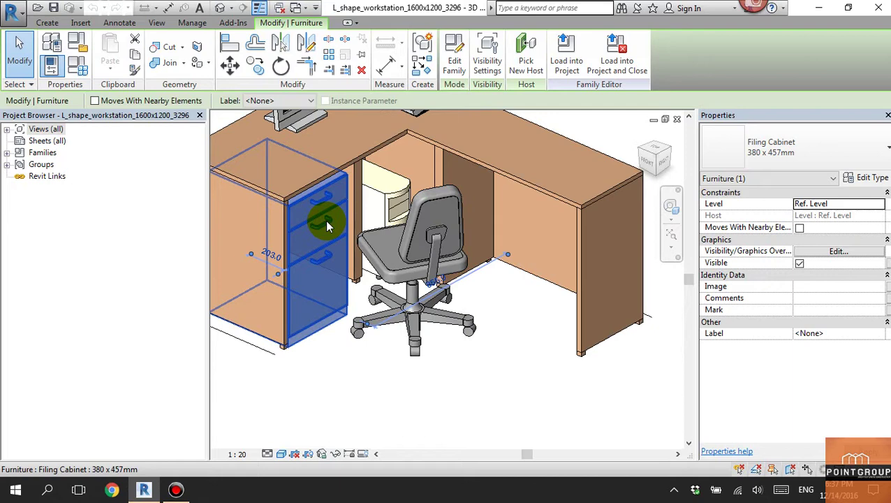
left_click(414, 292)
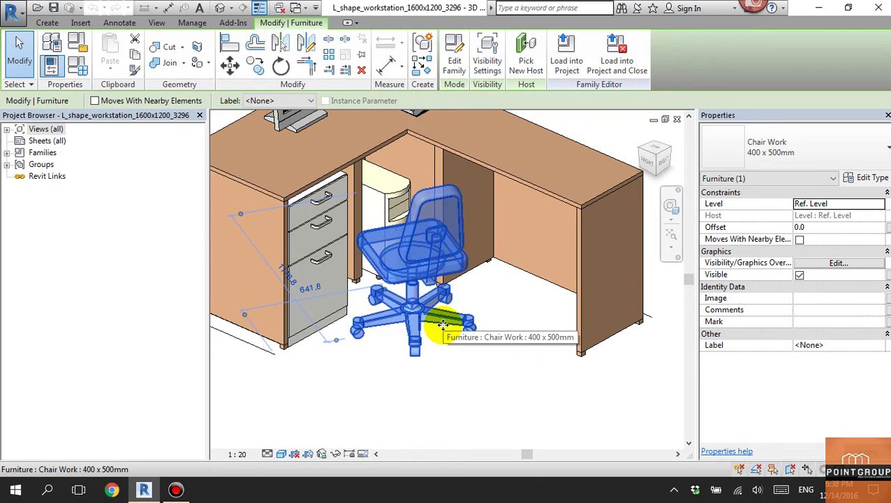
Step: Open the Chair Work family and load it into the RNC-A_Bài tập1 project
double_click(443, 324)
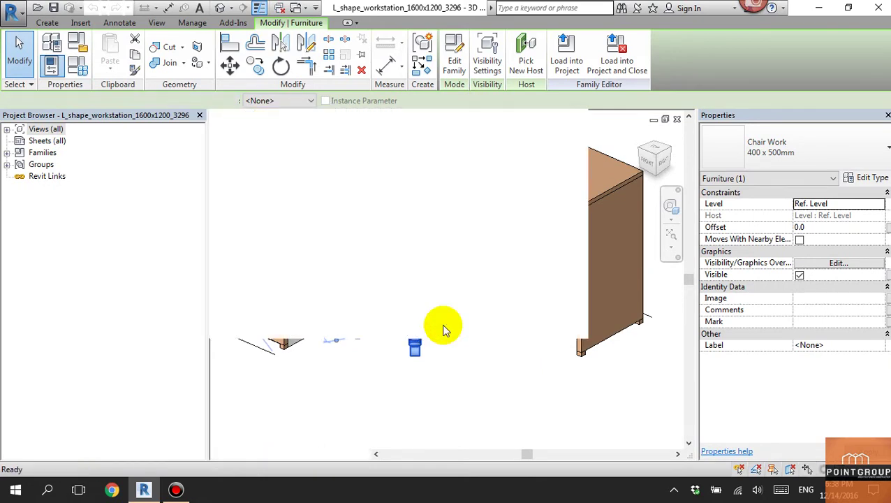
scroll(532, 255, "down", 3)
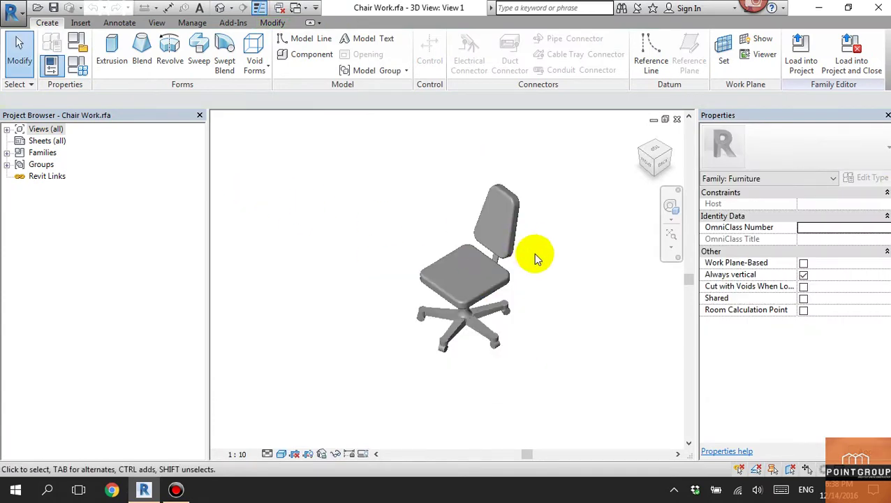
scroll(487, 284, "down", 1)
middle_click_drag(488, 284, 541, 280, "shift")
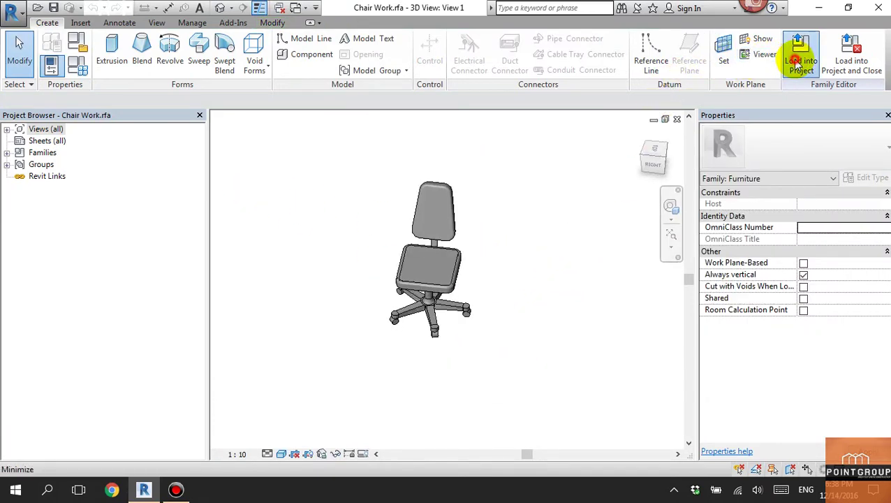
left_click(801, 53)
left_click(383, 218)
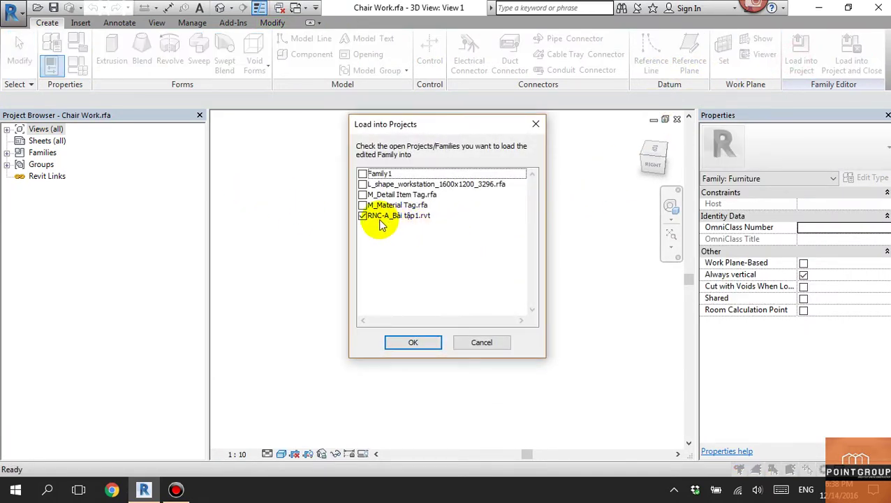
left_click(413, 341)
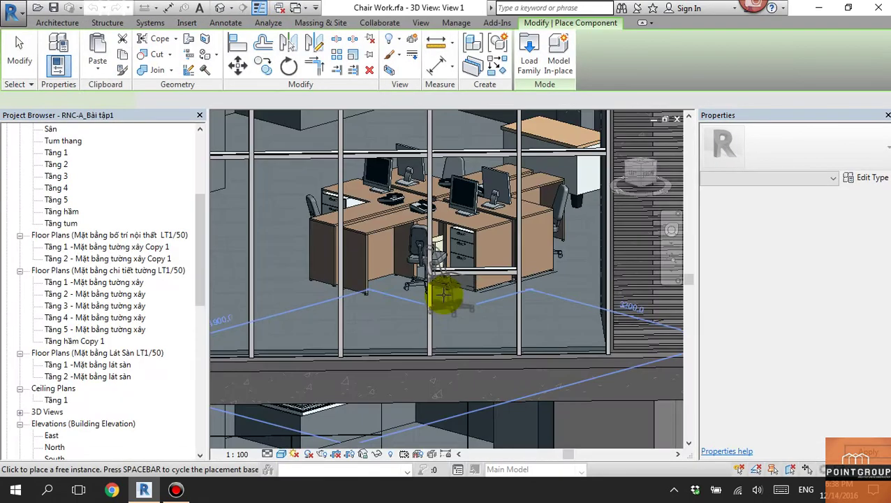
Step: On the Tầng 2 furniture plan, place chairs beside the upper and lower right desks
double_click(135, 258)
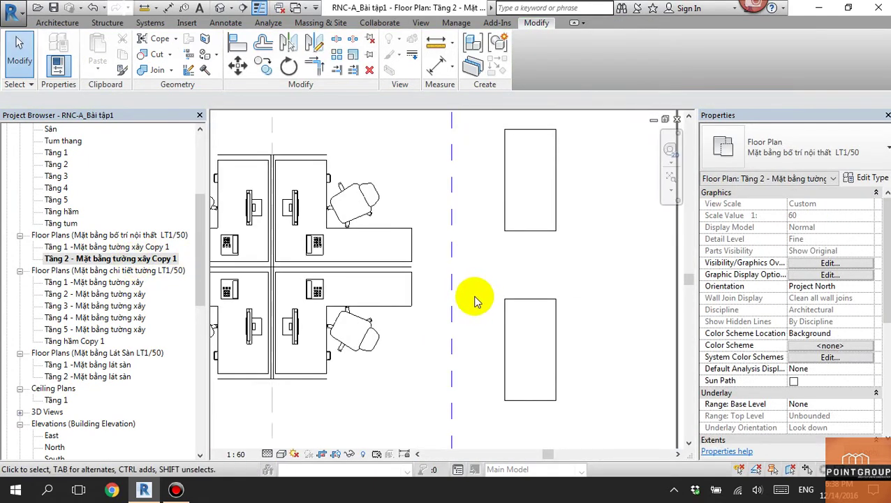
scroll(551, 203, "up", 2)
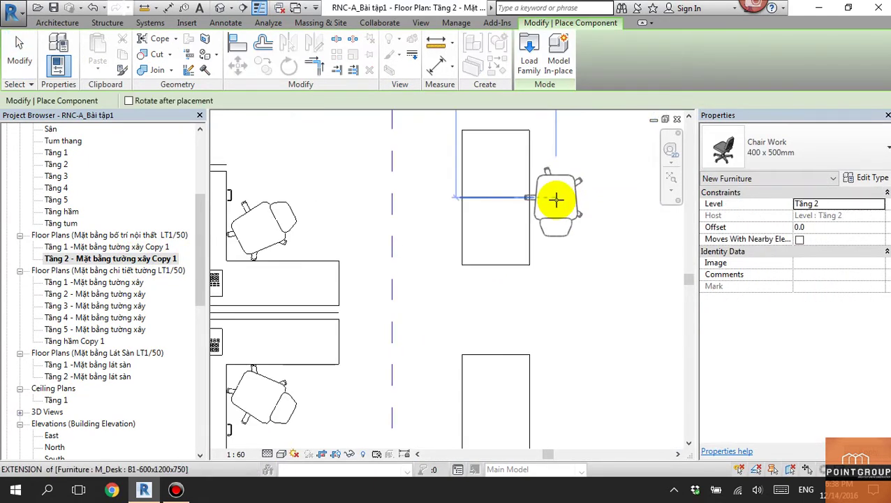
left_click(544, 192)
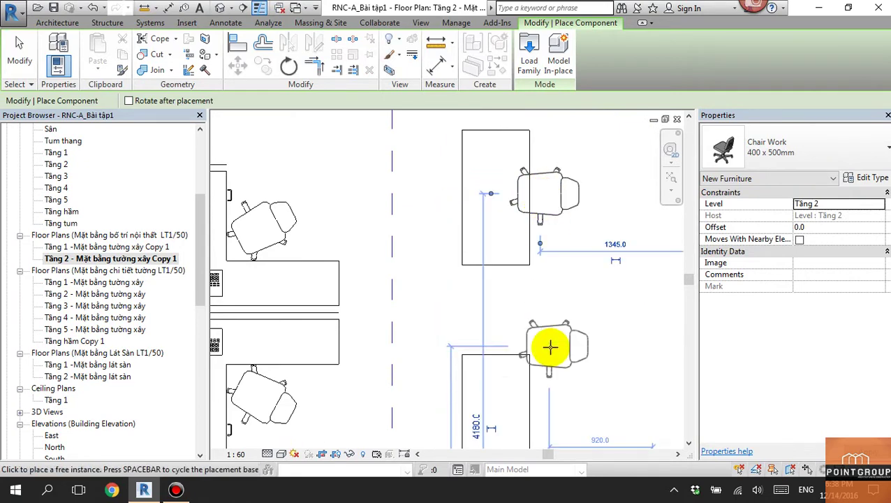
scroll(603, 343, "down", 2)
left_click(505, 300)
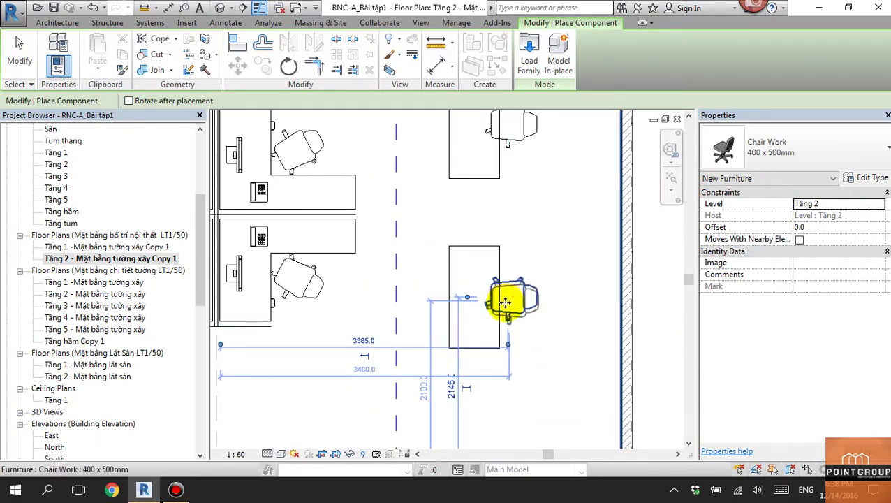
key("Escape")
key("Escape")
Step: Inspect the lower right desk alone in 3D via Selection Box, then return to Tầng 2
left_click(498, 322)
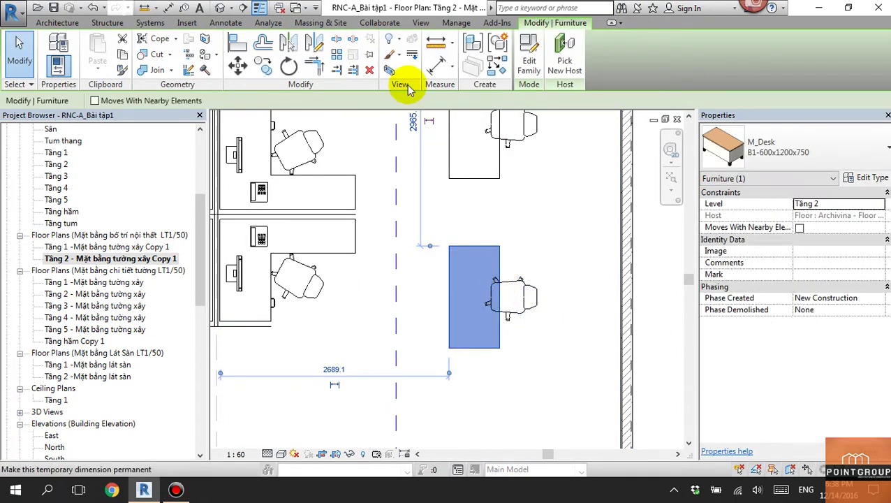
left_click(389, 70)
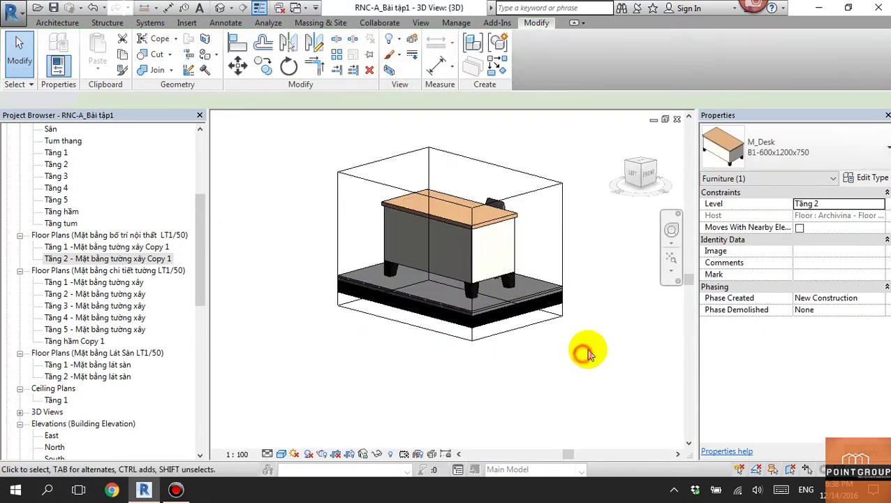
middle_click_drag(582, 354, 410, 356, "shift")
scroll(410, 356, "up", 4)
scroll(427, 376, "up", 2)
scroll(350, 324, "up", 1)
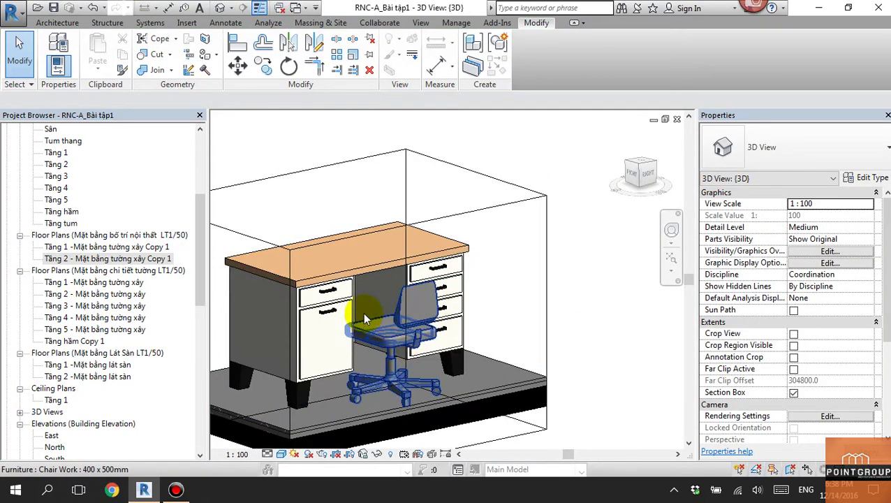
middle_click_drag(362, 302, 462, 312, "shift")
scroll(468, 211, "up", 5)
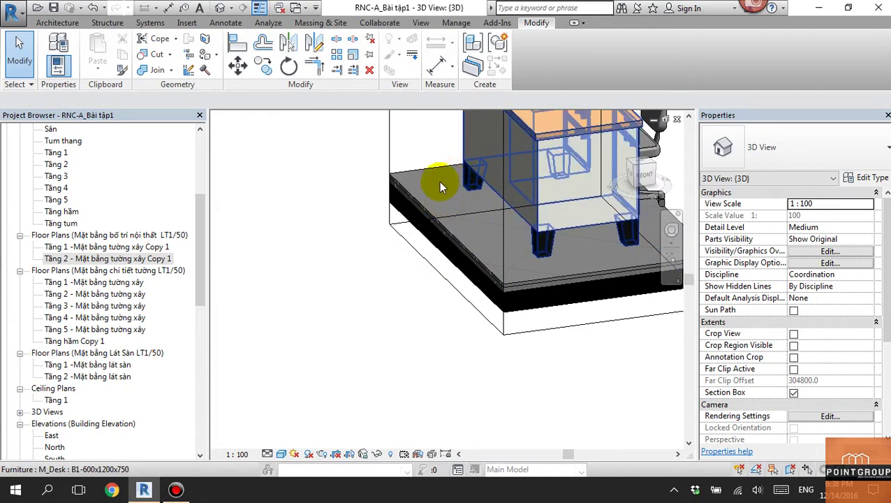
scroll(518, 183, "down", 2)
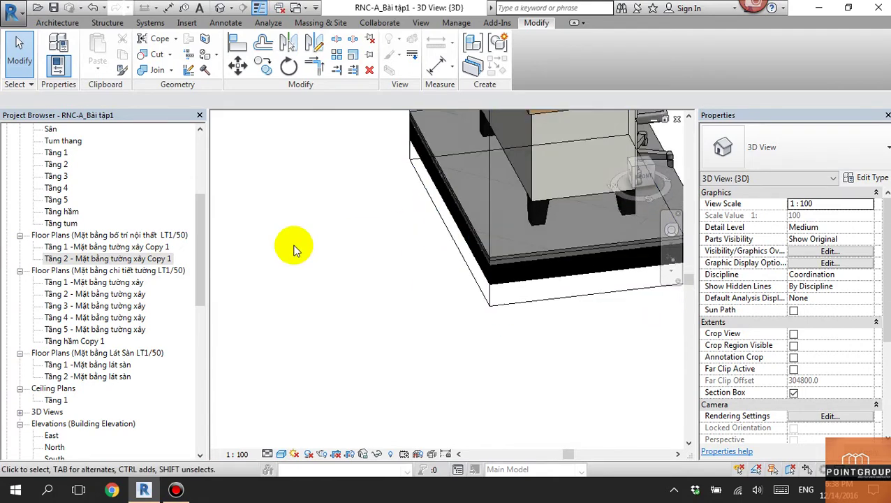
double_click(146, 259)
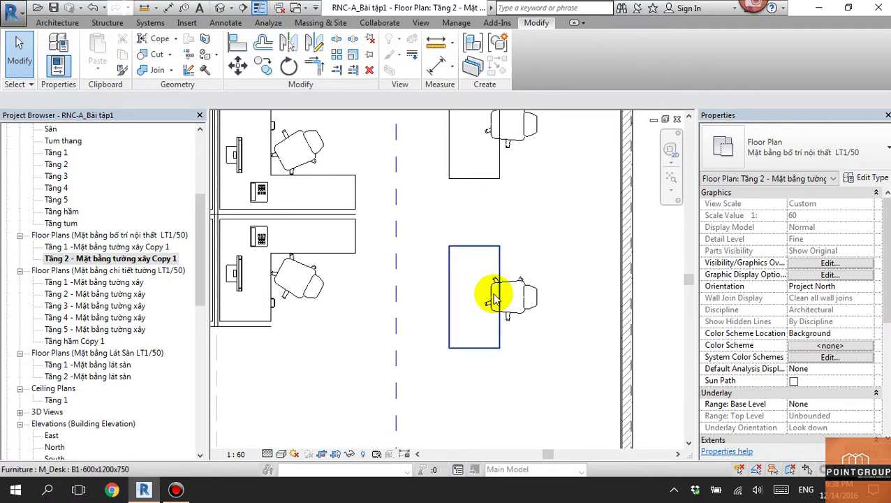
scroll(520, 308, "up", 2)
scroll(537, 328, "down", 2)
Step: Open the lower right desk's M_Desk family for editing
left_click(500, 347)
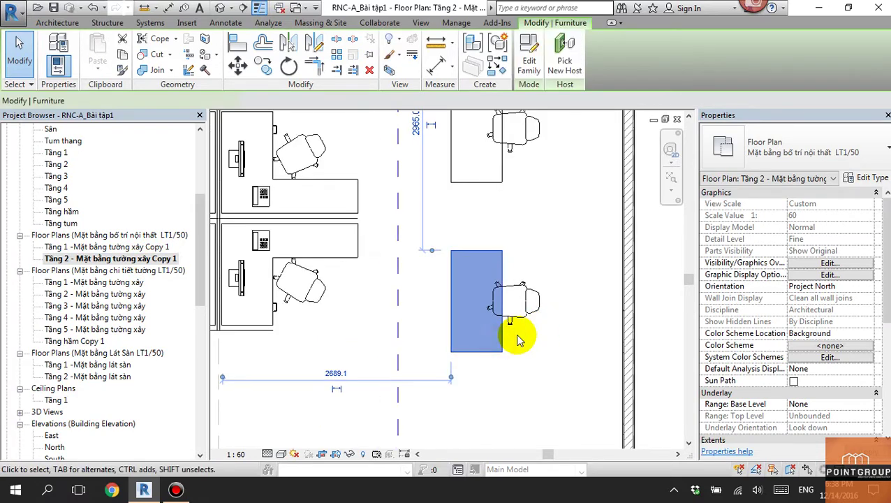
left_click(508, 340)
double_click(506, 344)
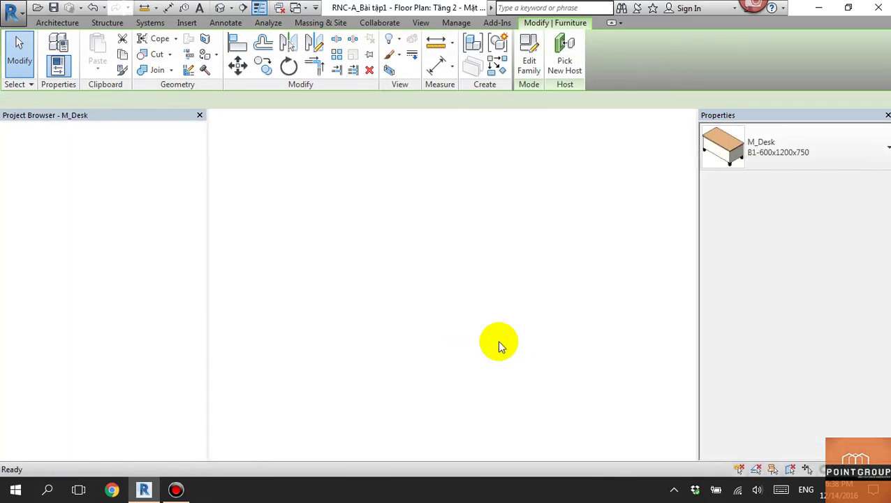
mouse_move(497, 342)
middle_mouse_down("shift")
mouse_move(523, 384)
mouse_move(506, 383)
middle_mouse_up("shift")
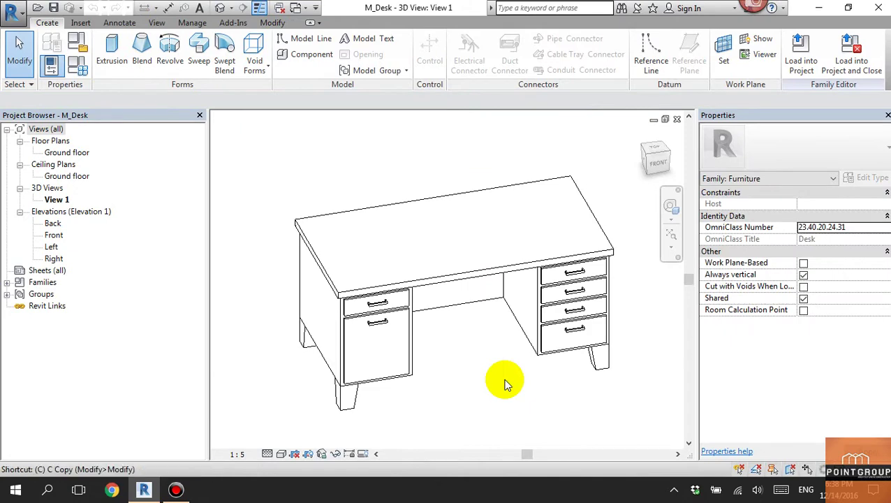
key("m")
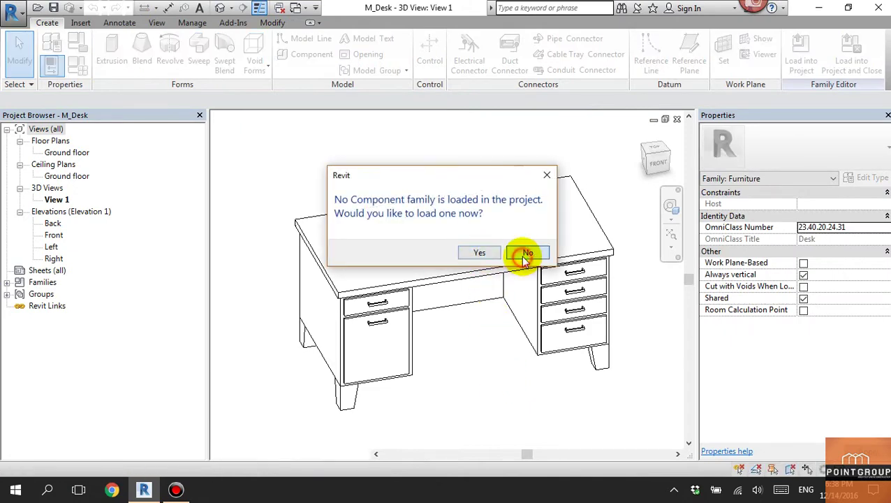
left_click(525, 255)
Step: Load the Chair Work chair family into M_Desk.rfa
key("ctrl+Tab")
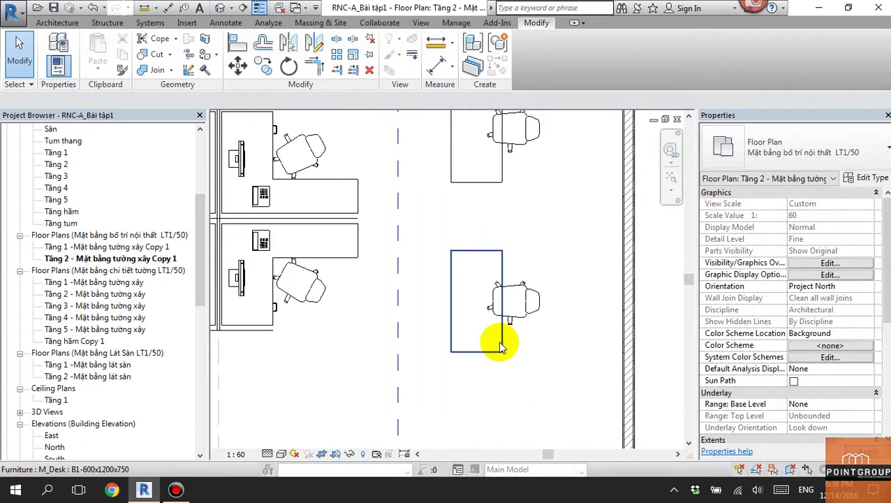
key("ctrl+Tab")
scroll(496, 349, "down", 3)
middle_click_drag(485, 351, 471, 358, "shift")
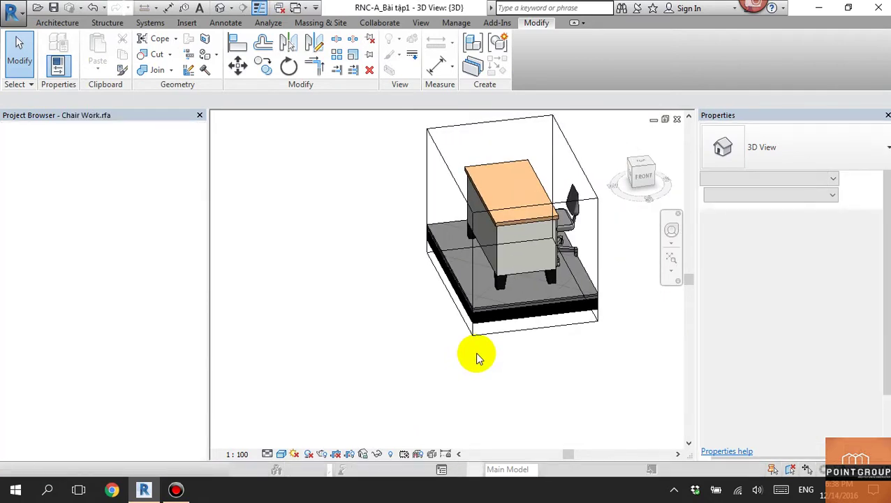
key("ctrl+Tab")
left_click(798, 55)
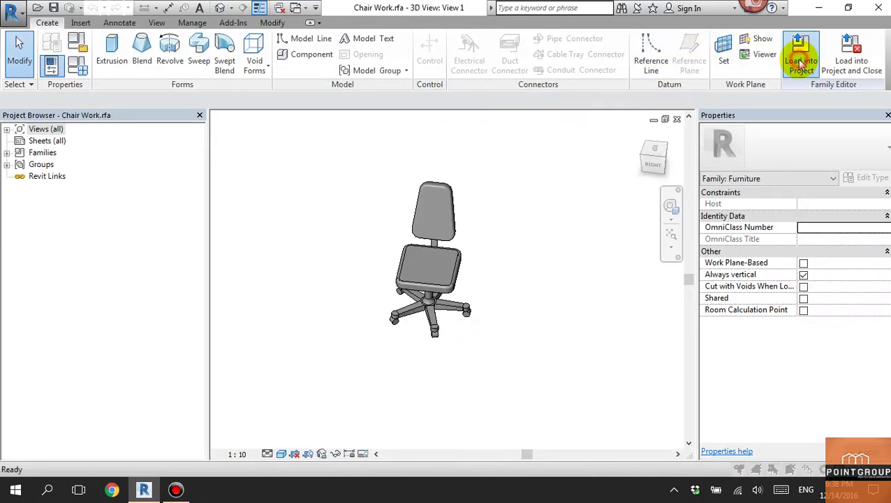
left_click(362, 227)
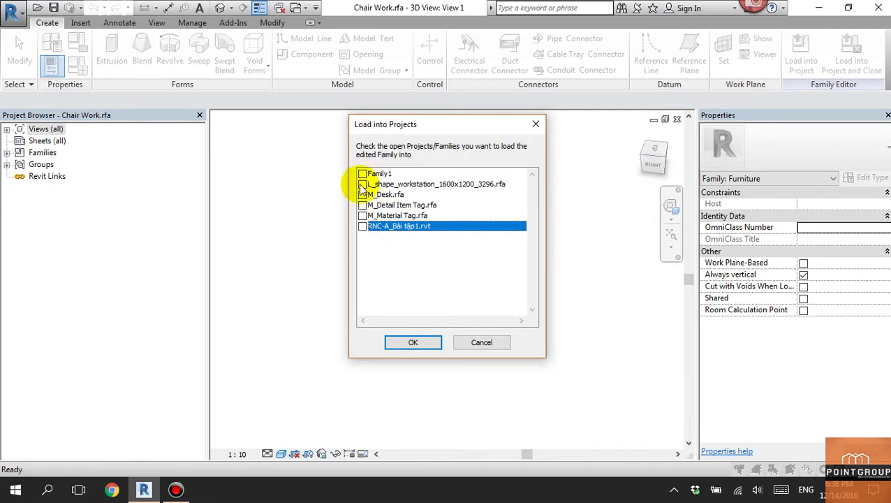
left_click(362, 195)
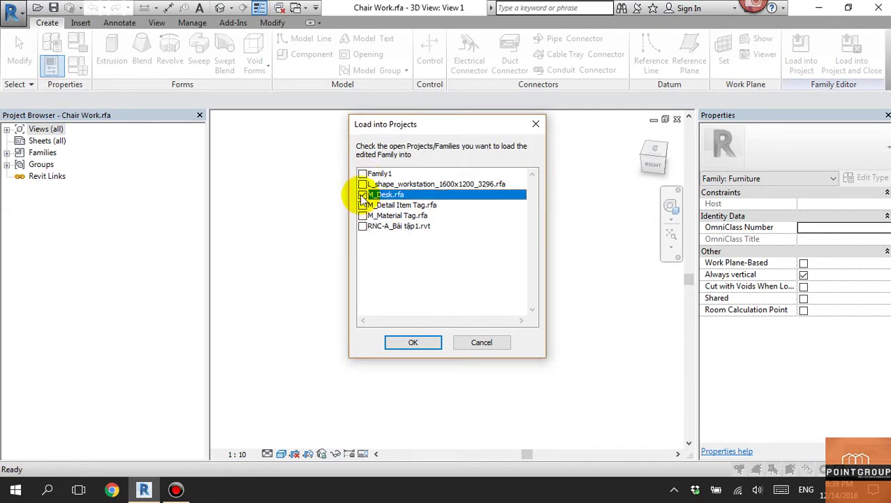
left_click(413, 343)
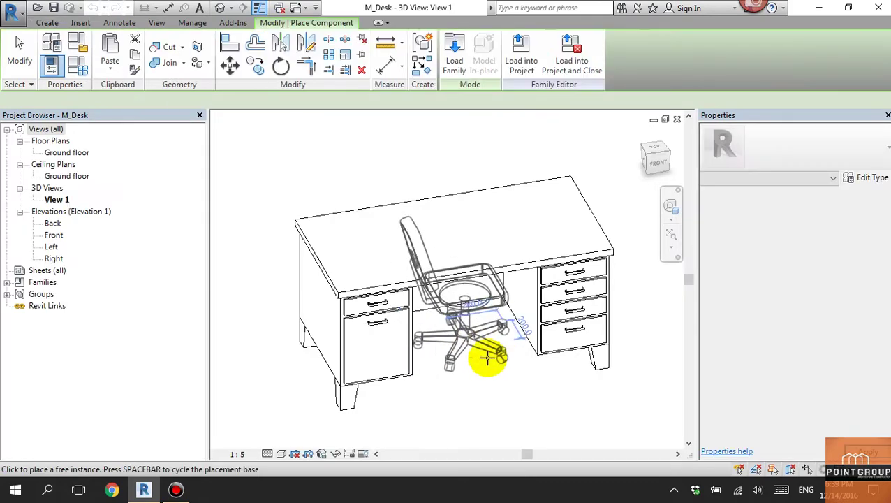
Step: Place the Chair Work chair centred at the desk front in M_Desk's Ground floor plan
double_click(67, 152)
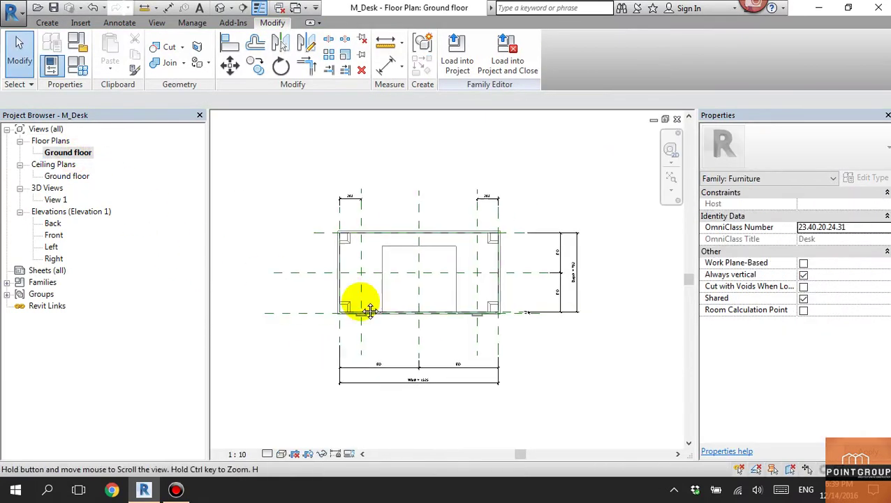
scroll(457, 334, "up", 2)
key("m")
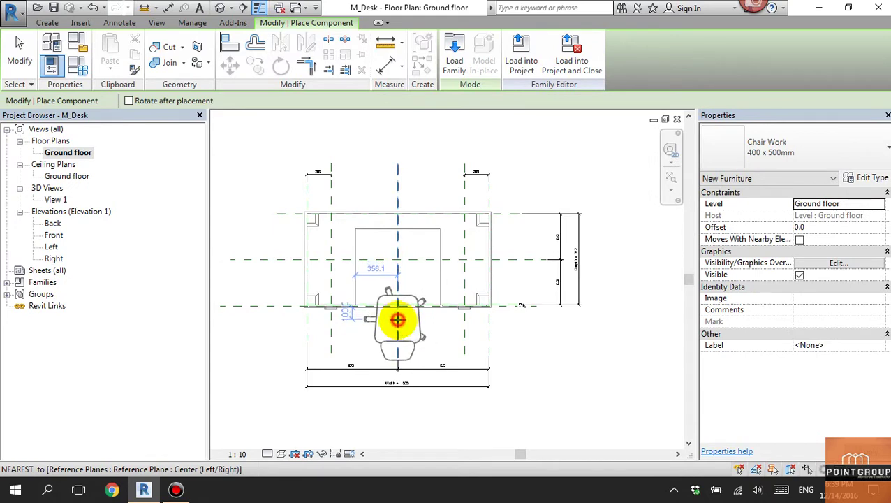
left_click(397, 322)
scroll(431, 334, "up", 2)
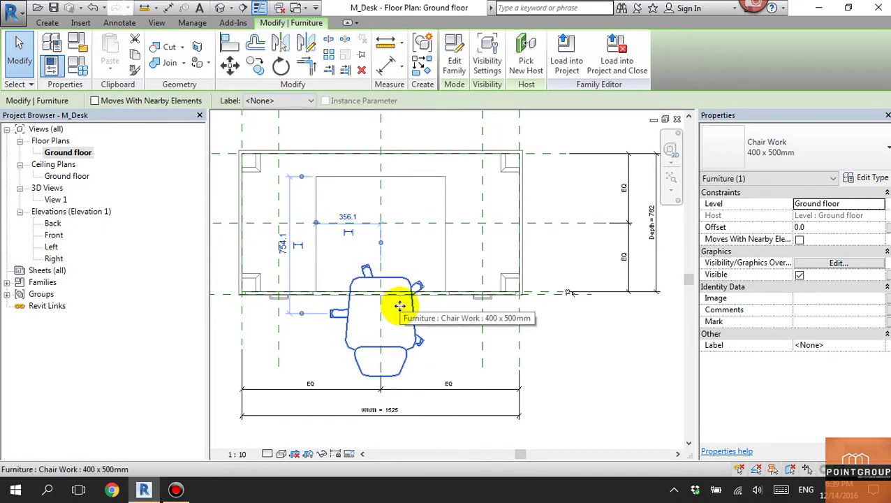
key("Escape")
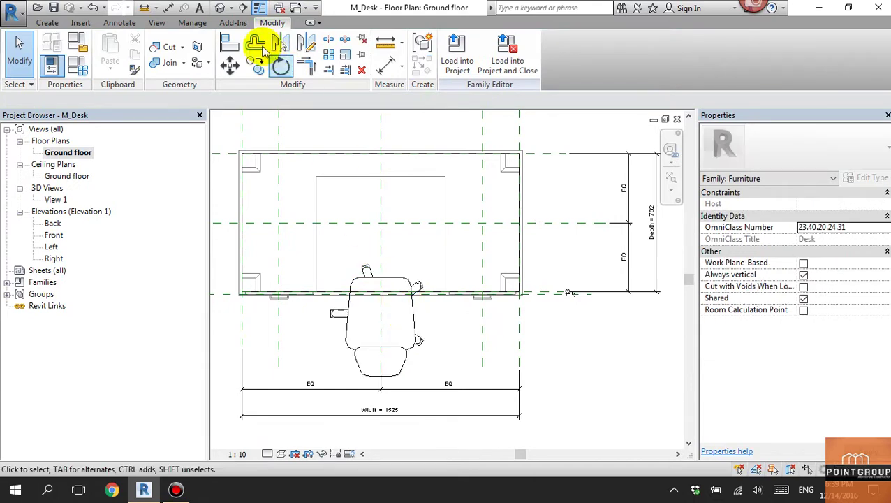
Step: Check the desk and chair in 3D and load M_Desk into RNC-A_Bài tập1.rvt
left_click(220, 8)
mouse_move(453, 322)
middle_mouse_down("shift")
mouse_move(398, 314)
mouse_move(419, 209)
middle_mouse_up("shift")
left_click(461, 67)
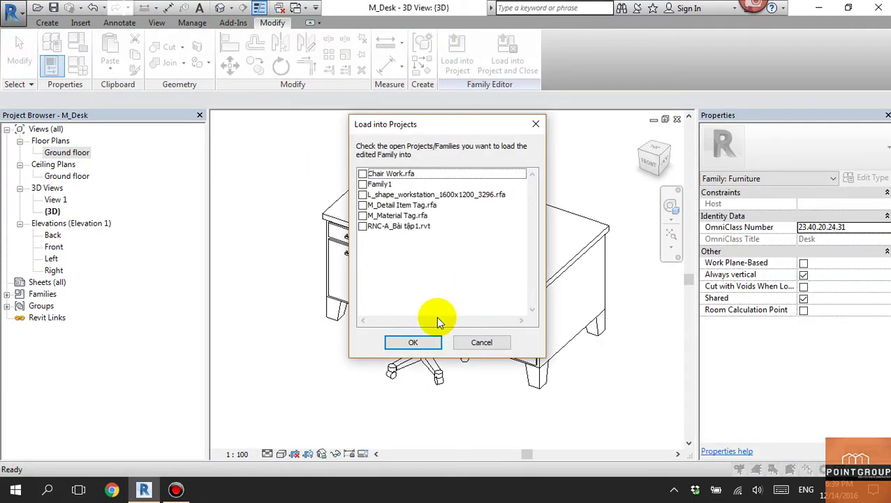
left_click(362, 226)
left_click(414, 341)
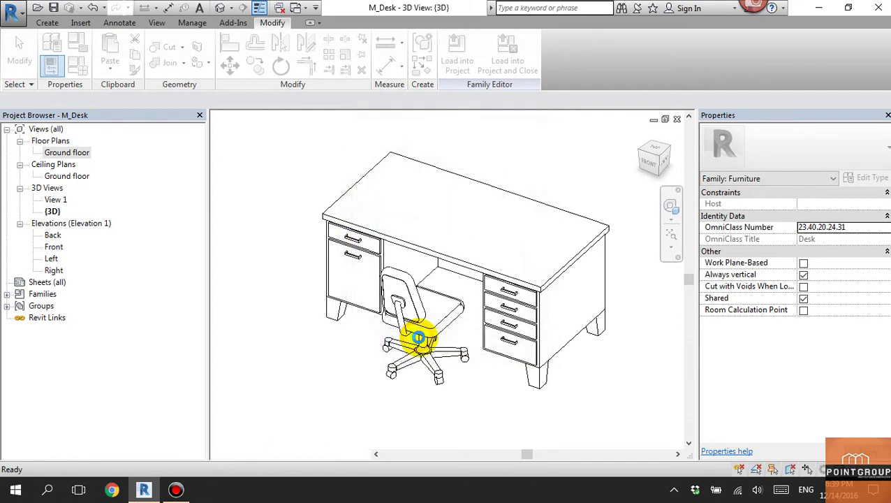
Step: Overwrite the existing M_Desk version and check the desk and its chair on Tầng 2
left_click(455, 206)
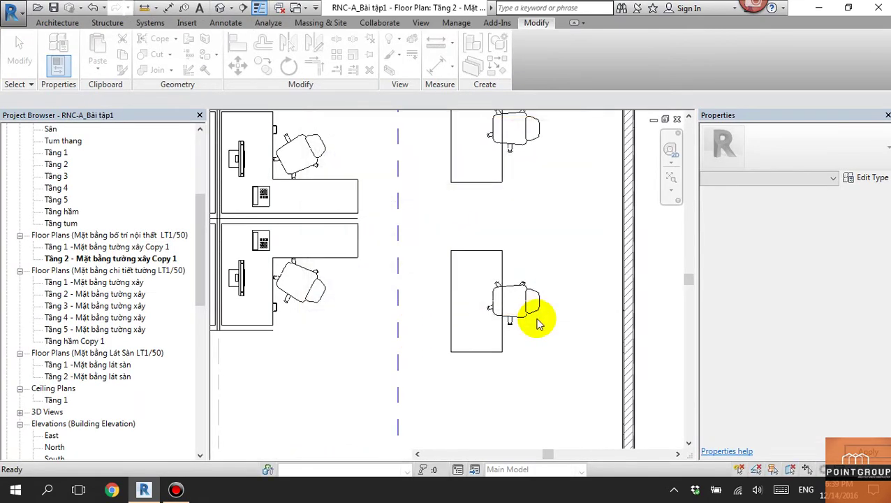
scroll(536, 318, "up", 2)
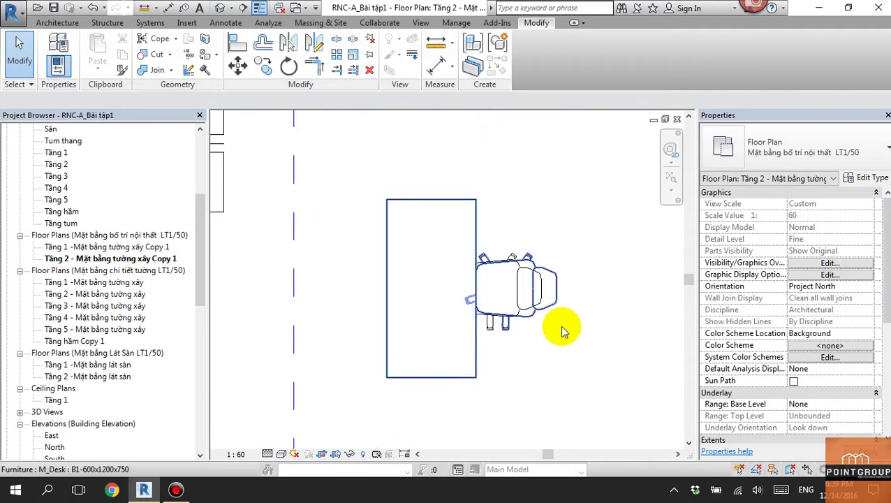
left_click(548, 283)
key("Escape")
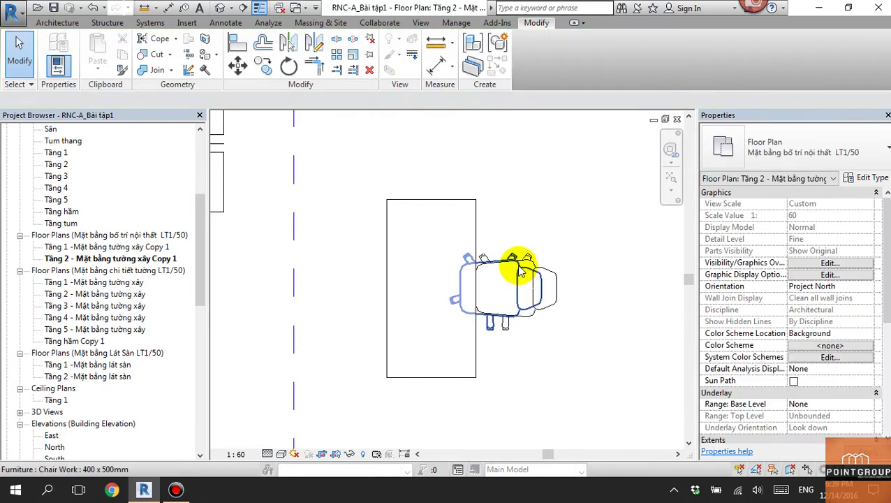
left_click(520, 268)
key("Escape")
left_click(512, 255)
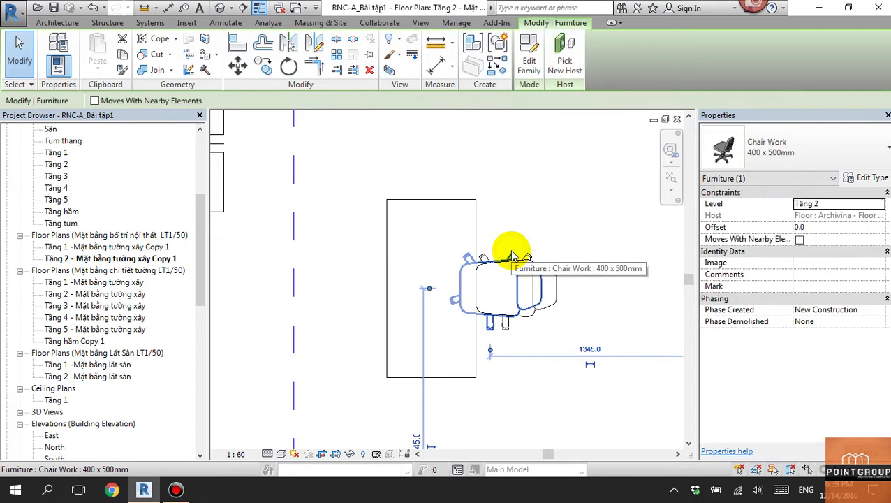
key("Escape")
left_click(541, 269)
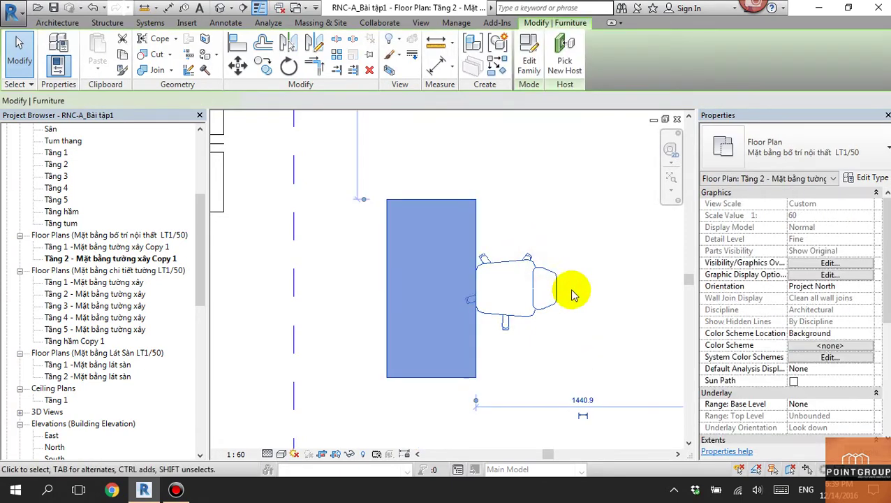
key("Escape")
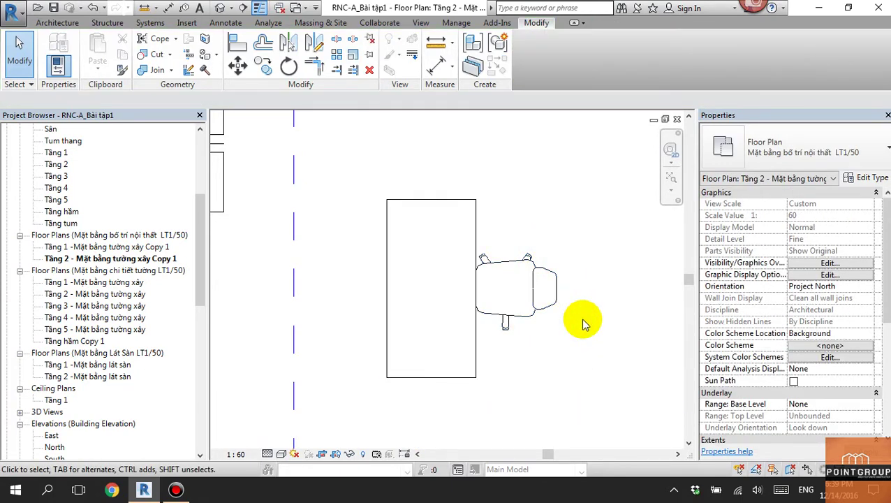
Step: Check the chairs at the neighbouring lower desks in the plan
scroll(583, 323, "down", 2)
middle_click_drag(580, 318, 577, 358)
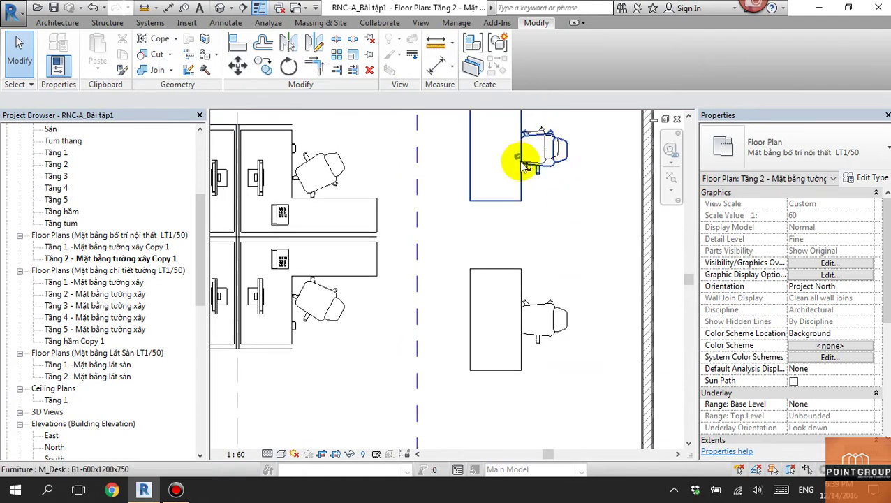
scroll(534, 185, "up", 2)
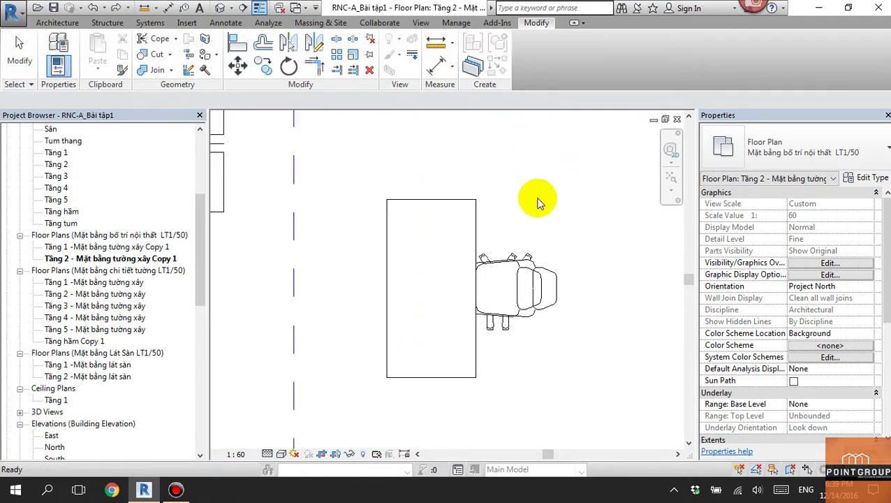
scroll(525, 279, "down", 2)
left_click(530, 290)
scroll(543, 307, "up", 2)
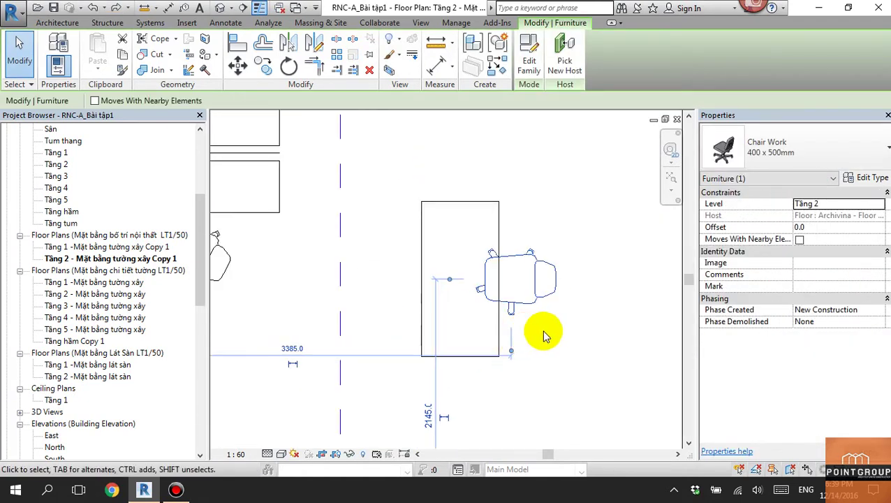
left_click(553, 324)
left_click(543, 286)
Step: Inspect the desk and chair in the 3D section box view, then reopen M_Desk for editing
left_click(219, 8)
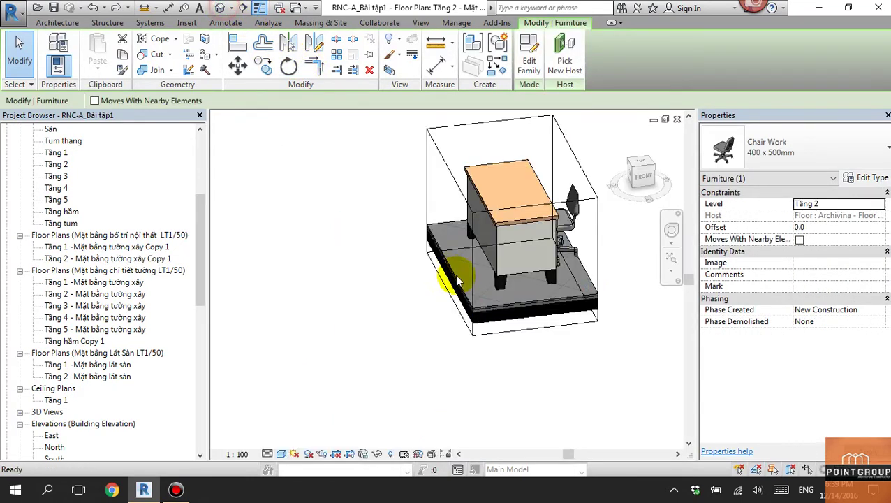
mouse_move(499, 341)
middle_mouse_down("shift")
mouse_move(467, 283)
mouse_move(349, 309)
middle_mouse_up("shift")
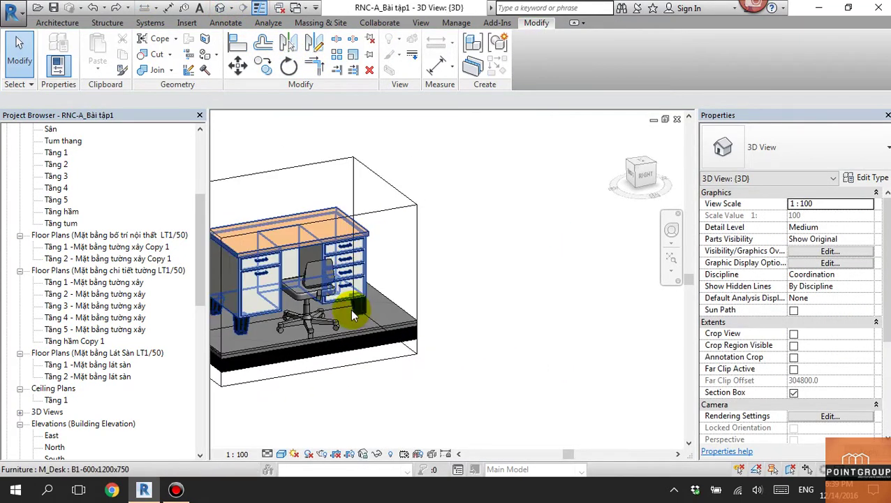
left_click(309, 287)
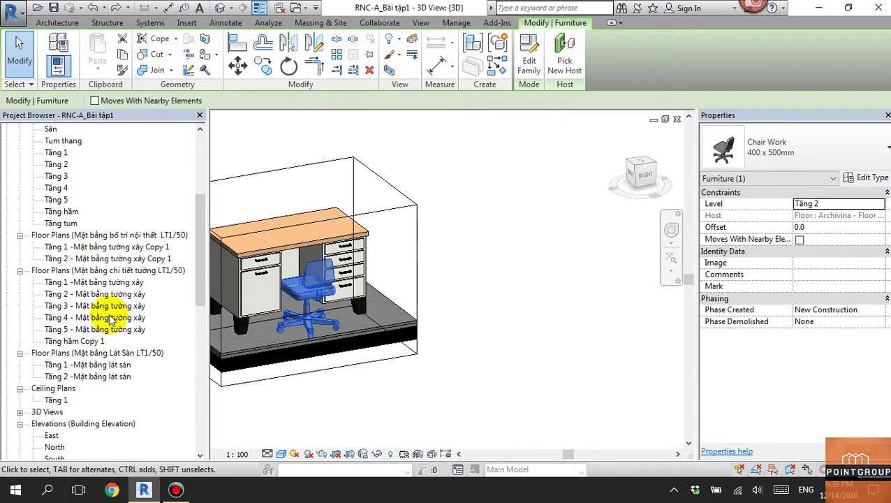
double_click(138, 260)
scroll(497, 305, "up", 2)
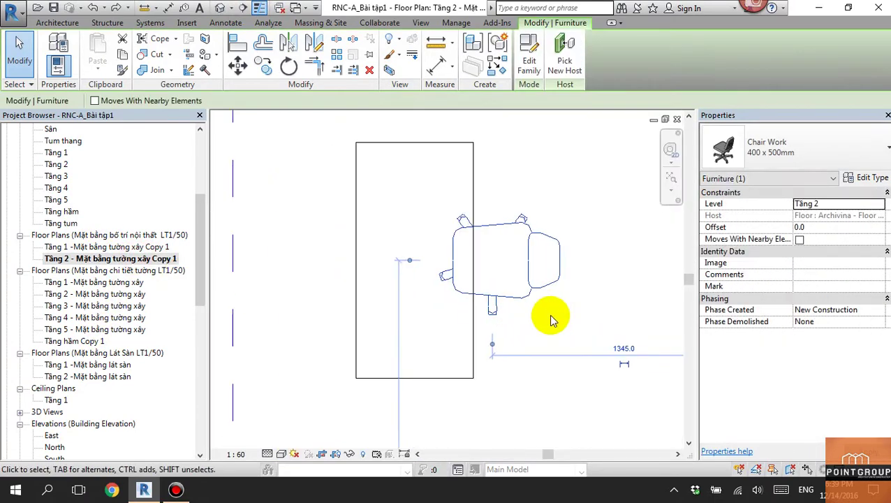
left_click(550, 316)
double_click(477, 327)
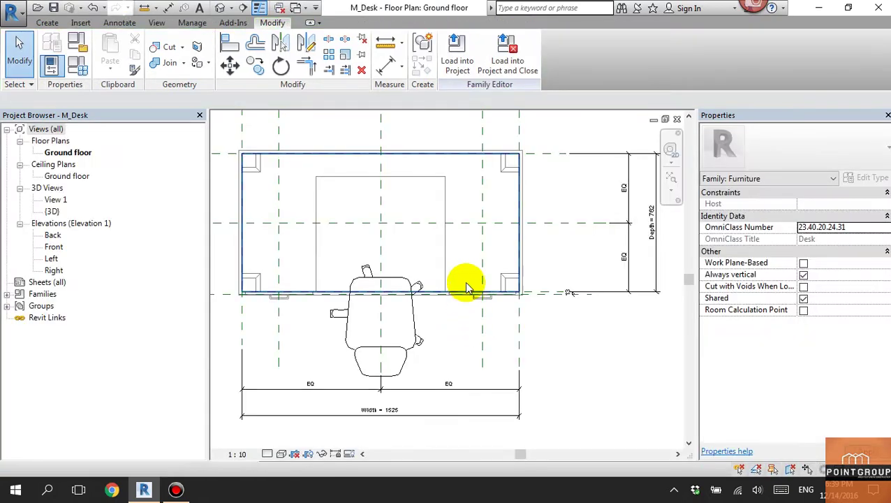
Step: Confirm the desk-top extrusion's visibility settings and reload M_Desk into RNC-A_Bài tập1
left_click(221, 9)
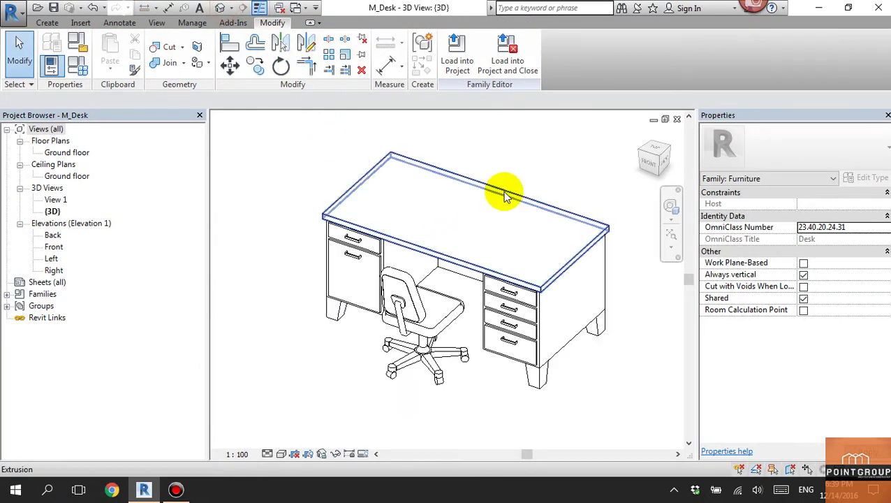
left_click(506, 199)
middle_click_drag(533, 244, 305, 358, "shift")
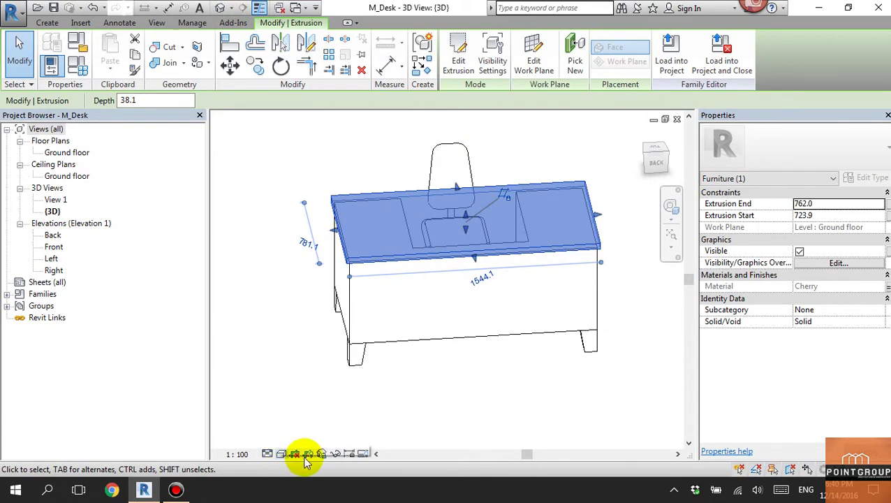
left_click(837, 263)
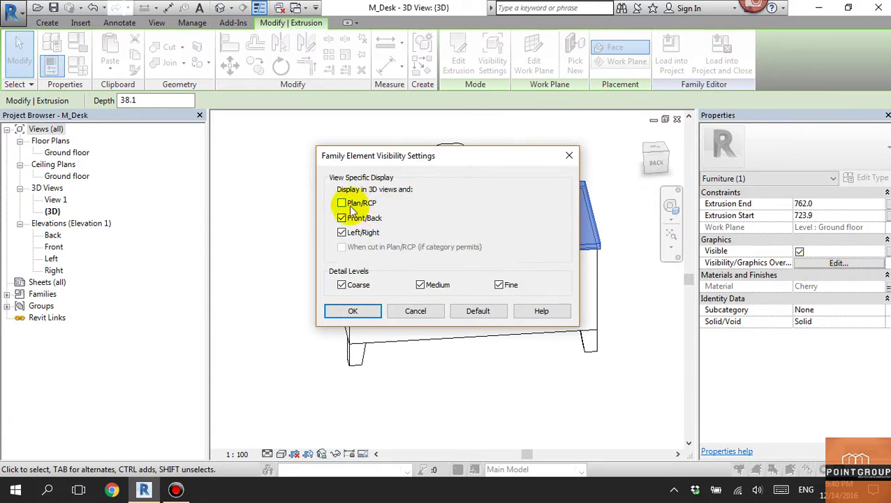
left_click(370, 314)
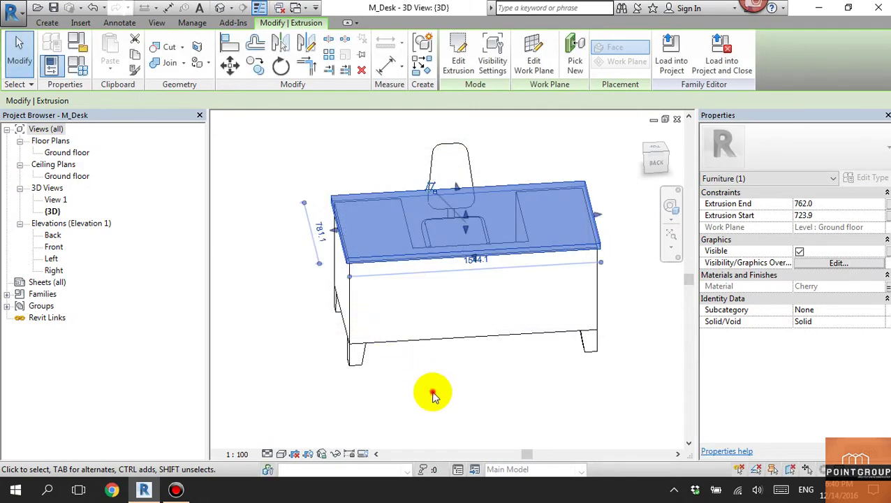
left_click(427, 390)
left_click(457, 53)
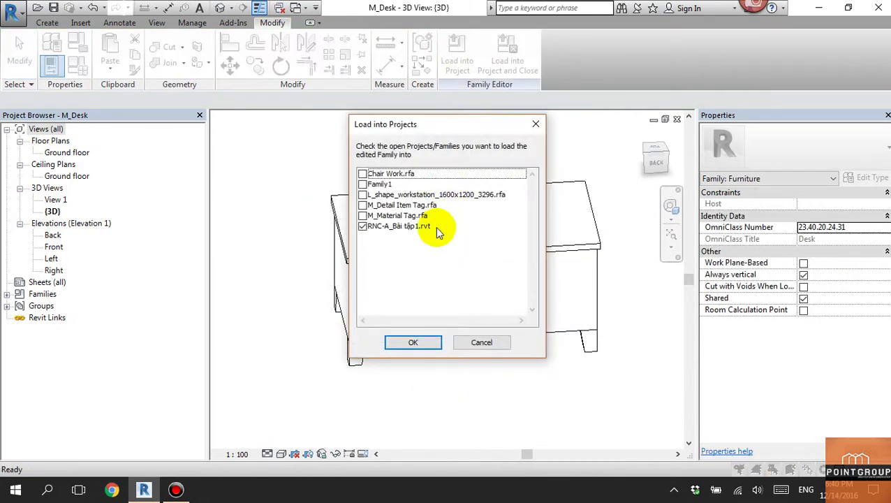
left_click(414, 344)
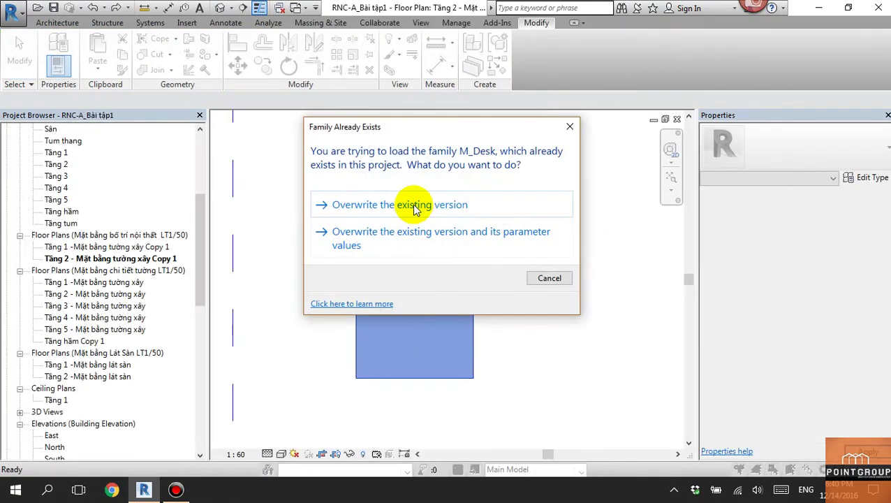
Step: Overwrite the project's M_Desk and reopen the desk family from the Tầng 2 plan
left_click(416, 206)
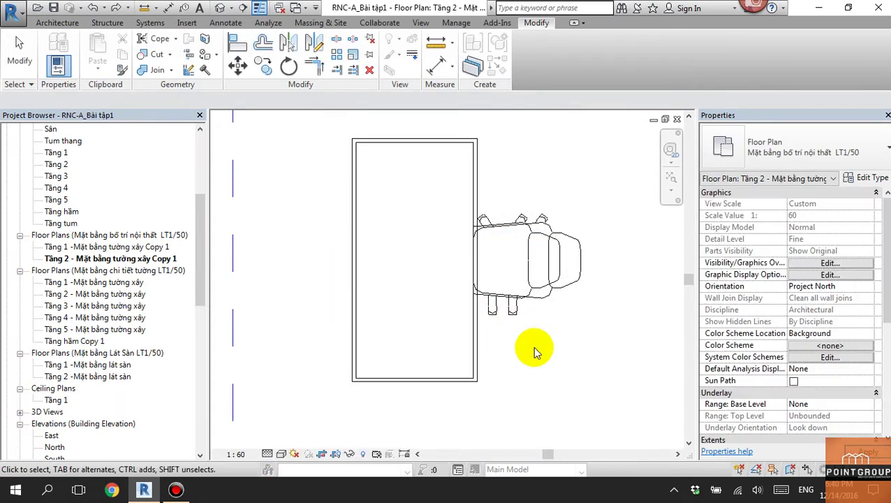
scroll(524, 224, "down", 2)
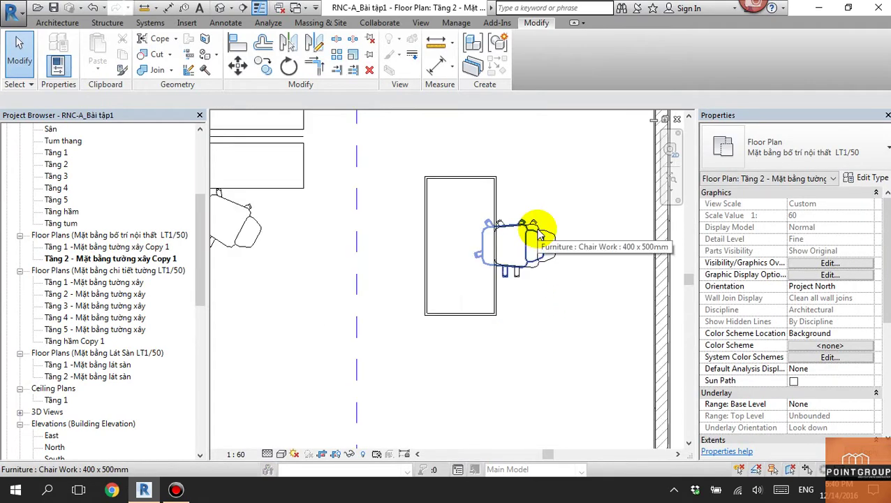
left_click(533, 228)
left_click(547, 364)
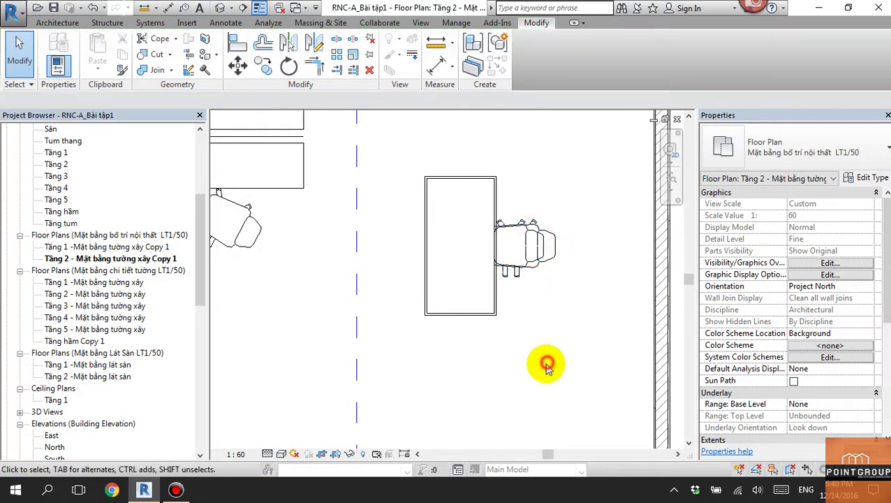
left_click(548, 244)
double_click(543, 243)
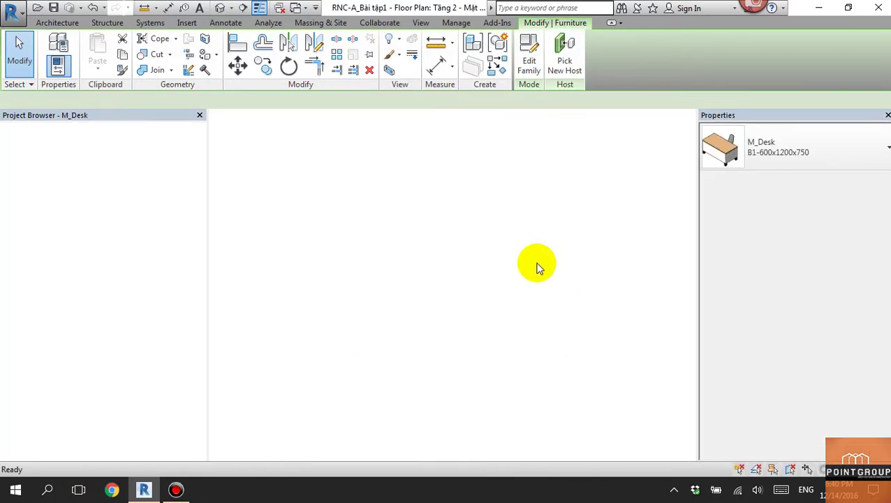
Step: Delete an element in M_Desk and reload it, overwriting the existing version
left_click(417, 334)
key("Delete")
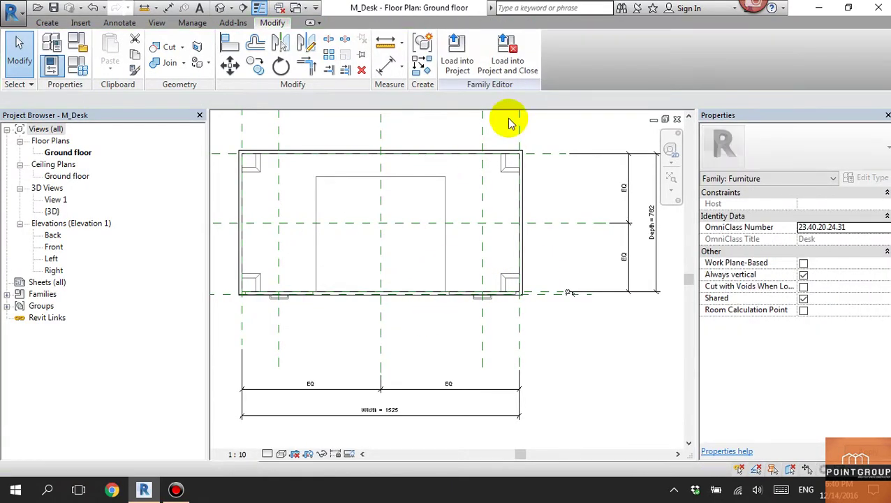
left_click(455, 48)
left_click(416, 342)
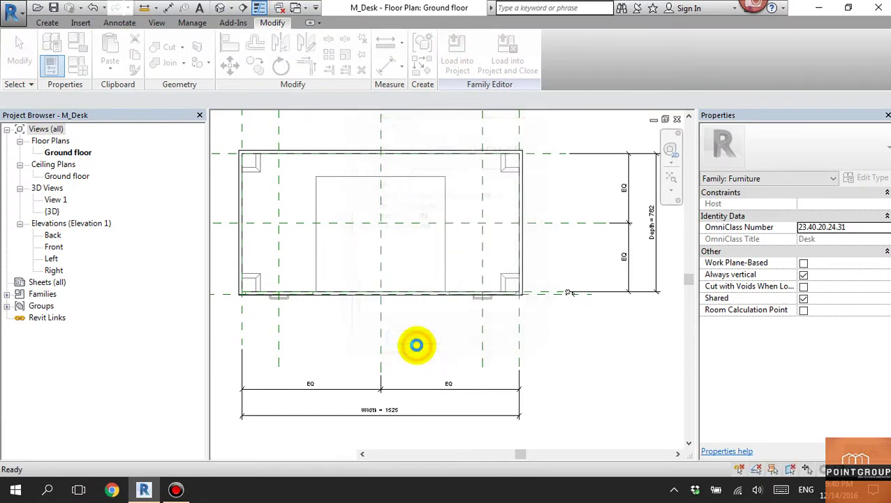
left_click(398, 204)
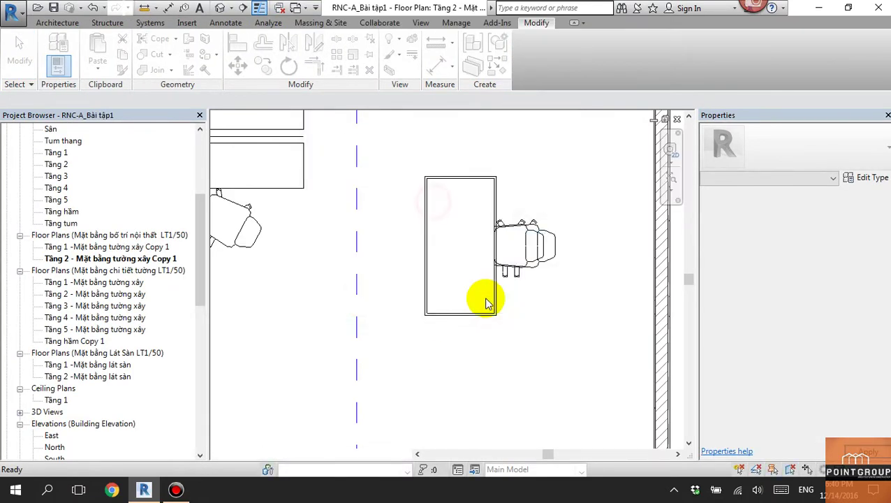
Step: Select the reloaded desk on Tầng 2 and open M_Desk for editing again
left_click(548, 269)
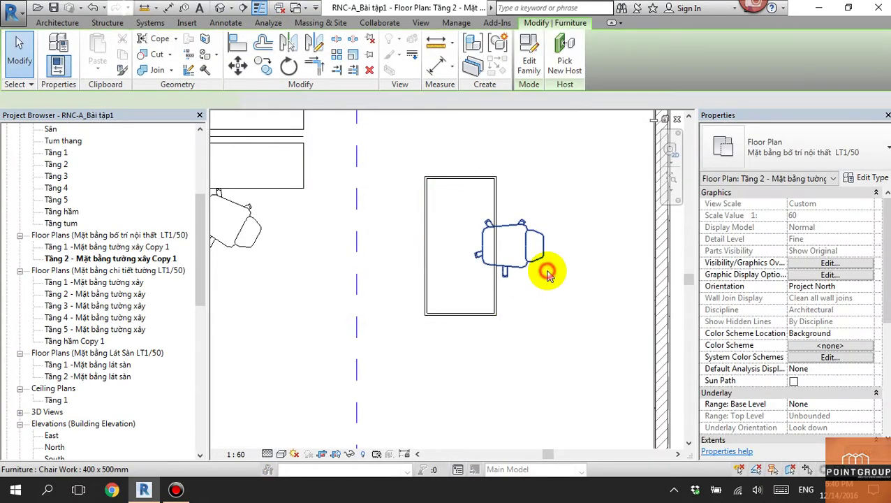
scroll(544, 279, "down", 3)
left_click(538, 327)
scroll(534, 211, "up", 3)
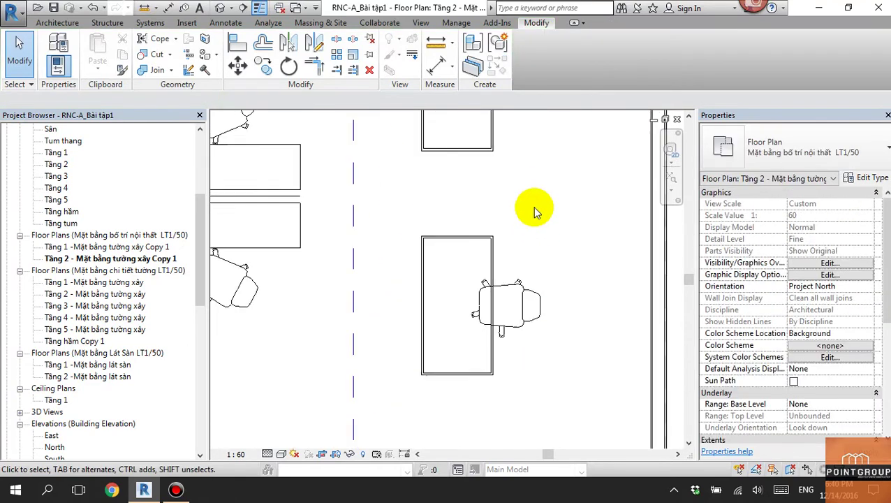
left_click(492, 259)
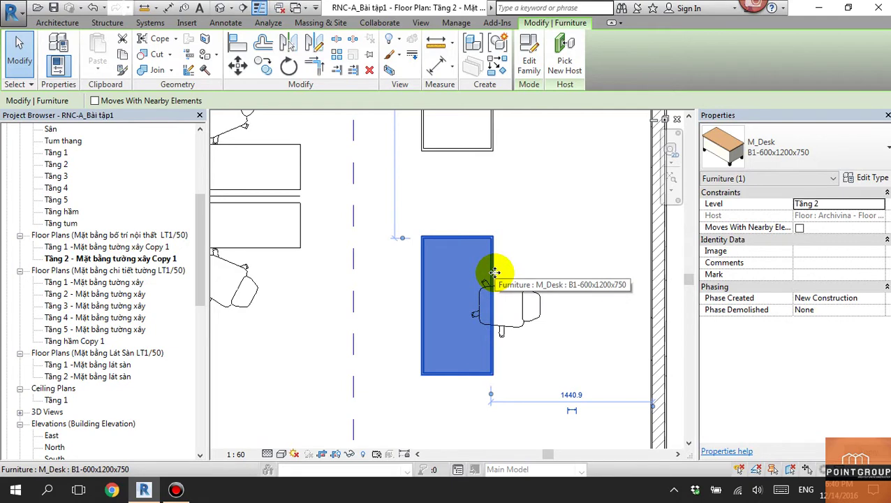
double_click(493, 272)
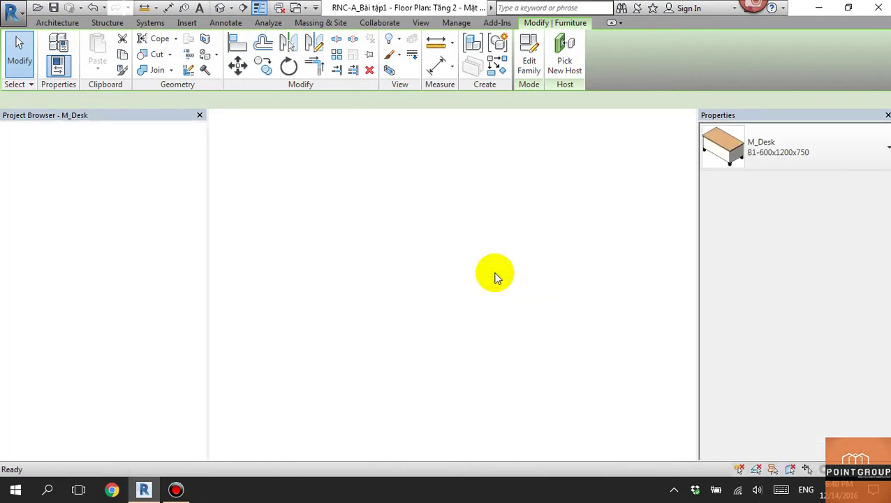
Step: Set M_Desk's Ground floor ceiling plan to Hidden Line visual style and Fine detail level
scroll(408, 316, "down", 2)
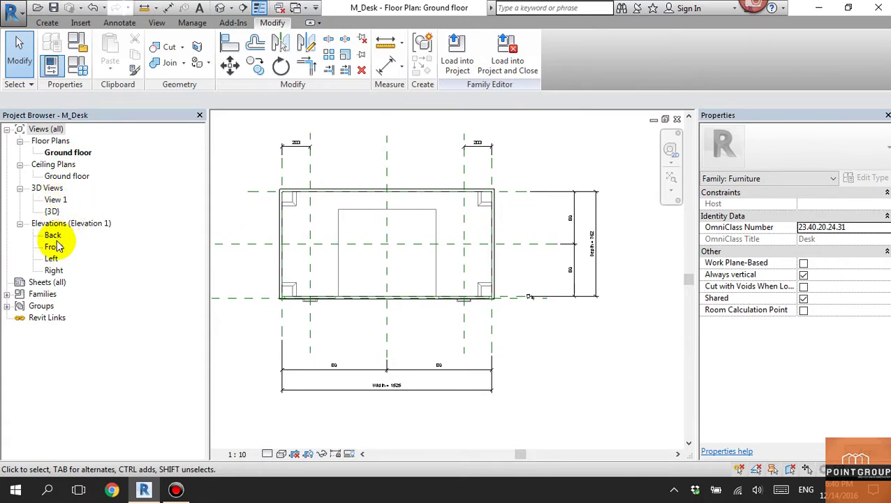
double_click(62, 179)
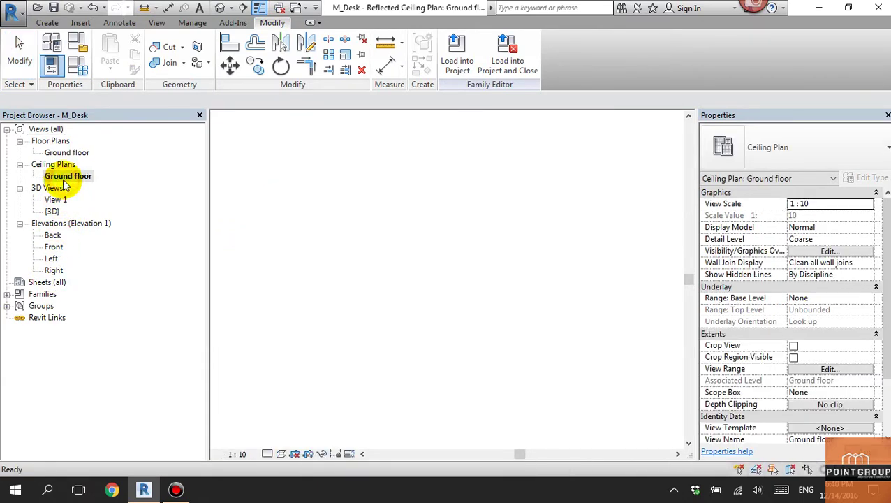
left_click(490, 272)
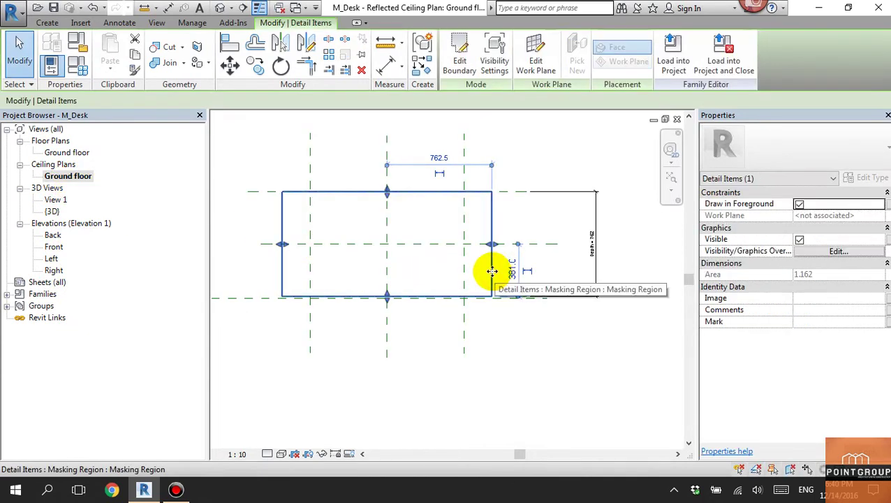
left_click(280, 455)
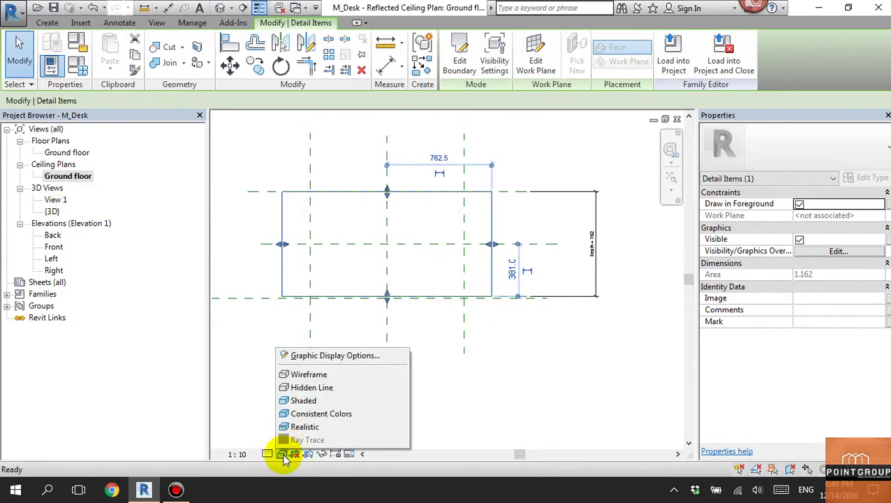
left_click(308, 387)
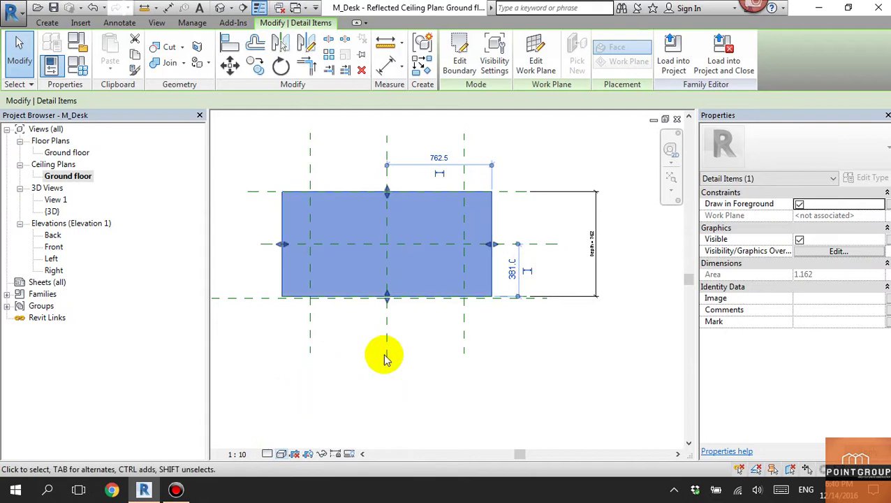
left_click(377, 365)
left_click(344, 388)
left_click(281, 455)
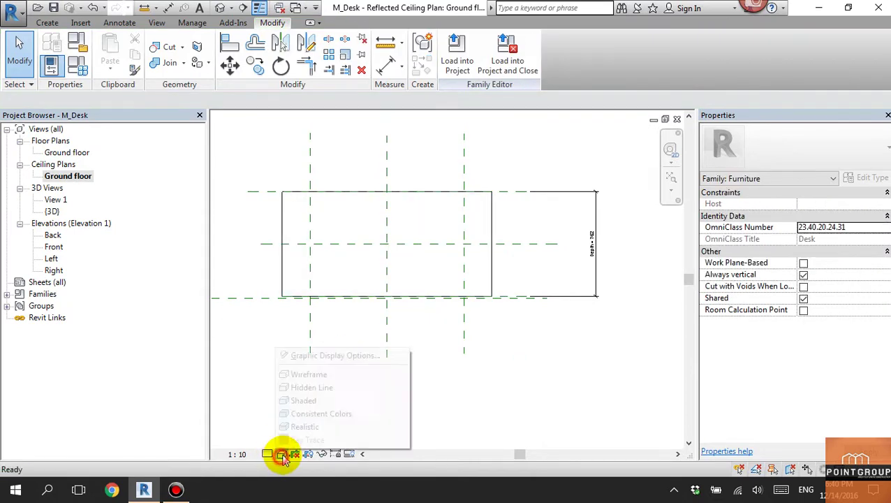
left_click(312, 386)
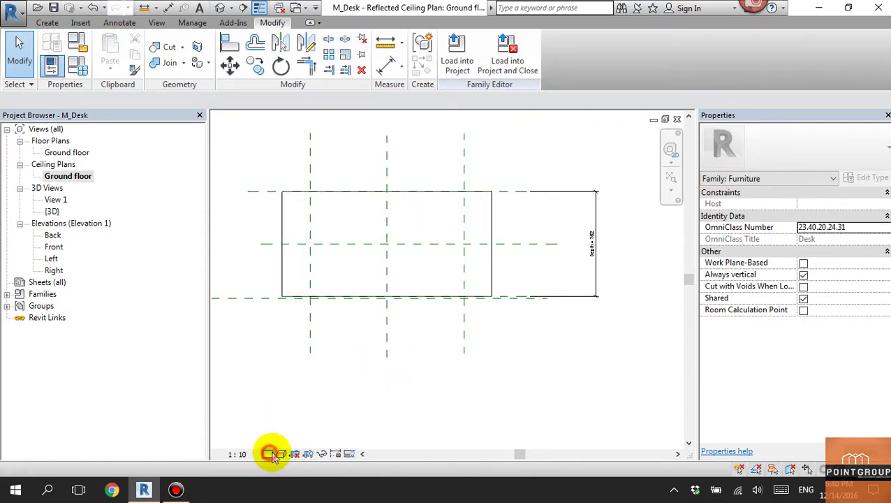
left_click(268, 454)
left_click(284, 441)
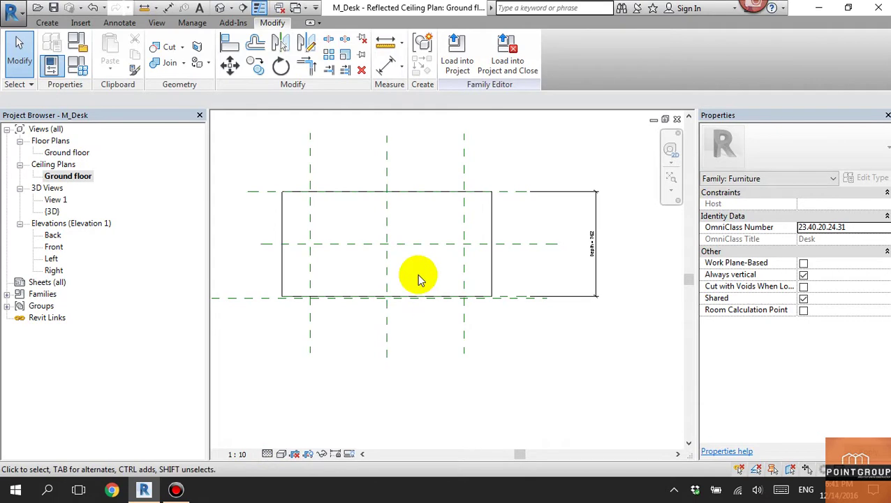
Step: Load M_Desk into the RNC-A project, overwrite the existing version, and select the desk
left_click(474, 62)
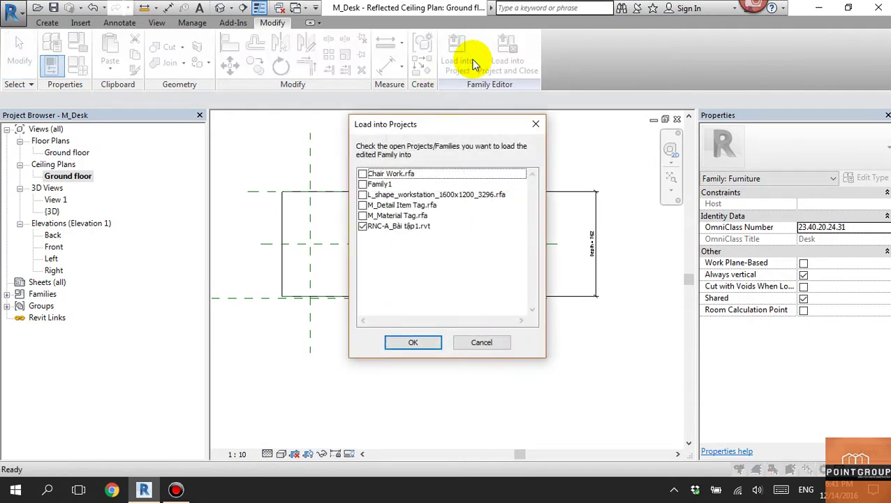
left_click(412, 343)
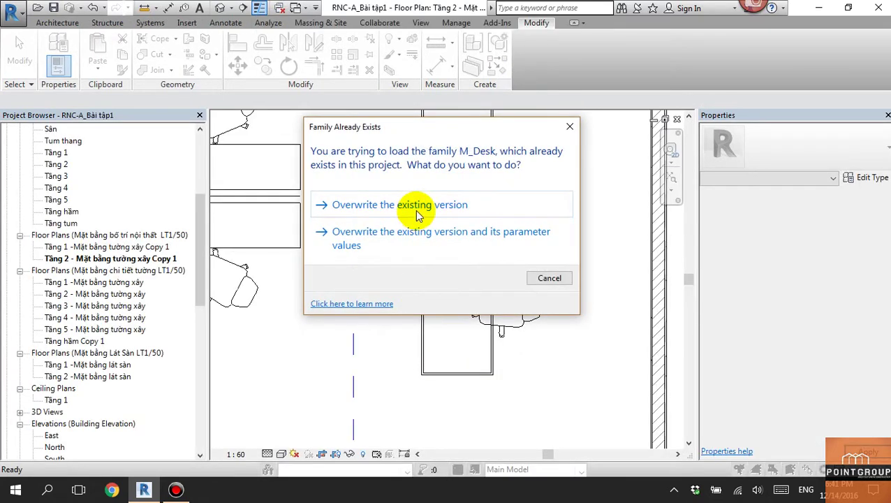
left_click(417, 210)
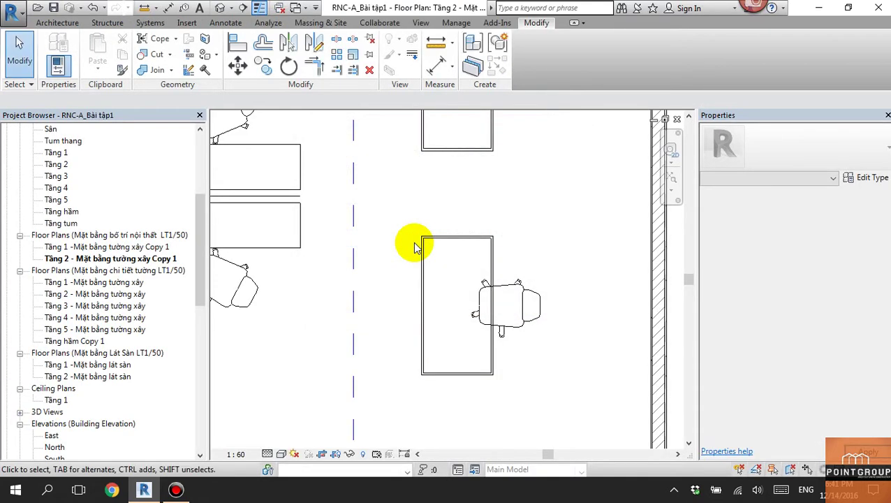
left_click(487, 260)
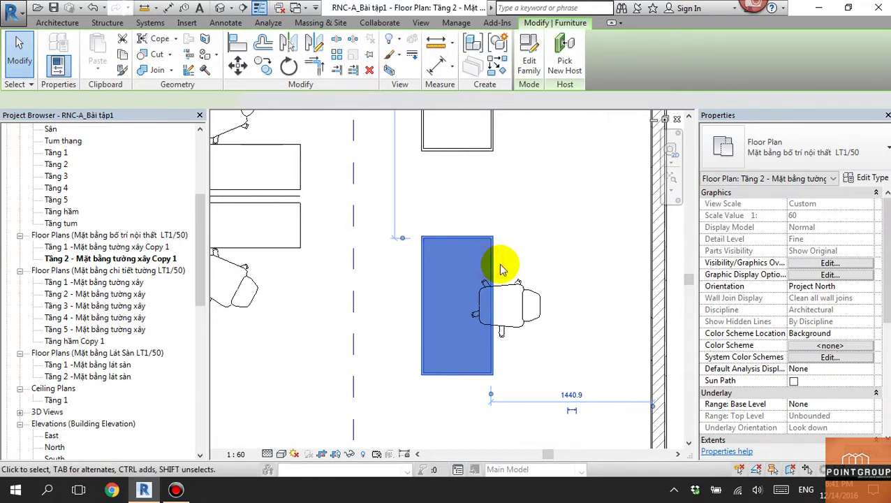
left_click(507, 258)
Step: Open the M_Desk family for editing and inspect the desk's inner extrusion
double_click(488, 254)
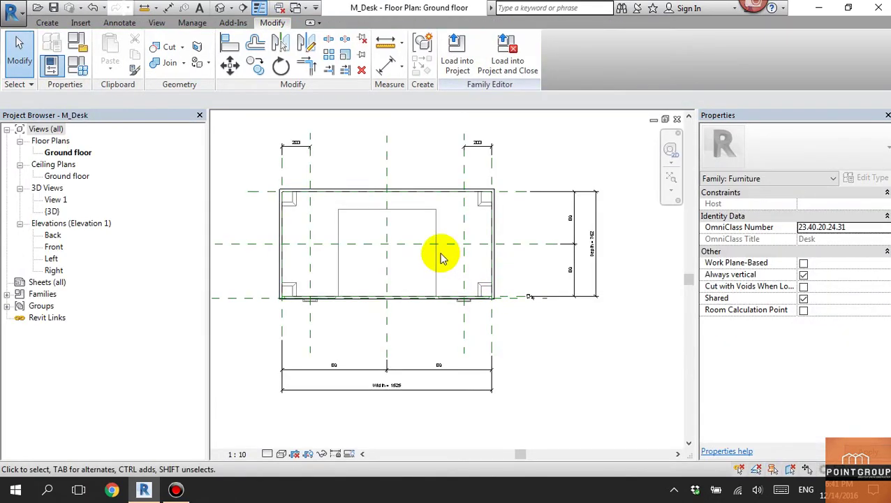
left_click(430, 255)
left_click(404, 268)
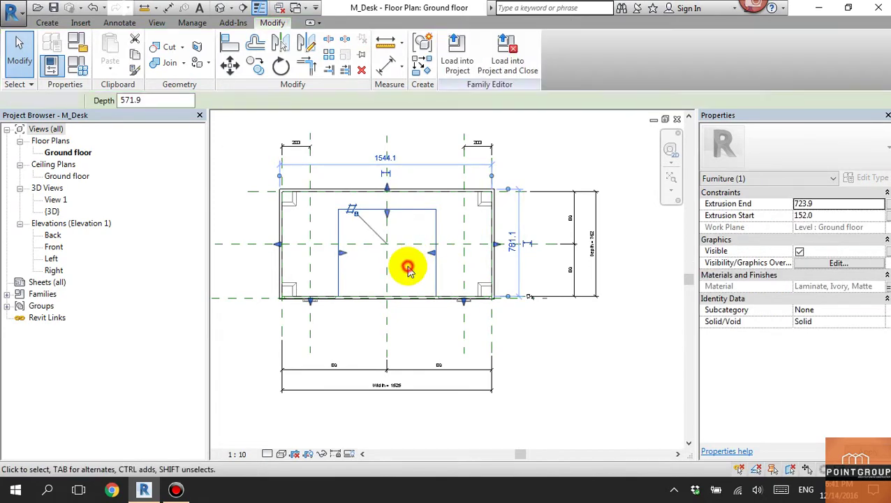
left_click(417, 212)
left_click(416, 279)
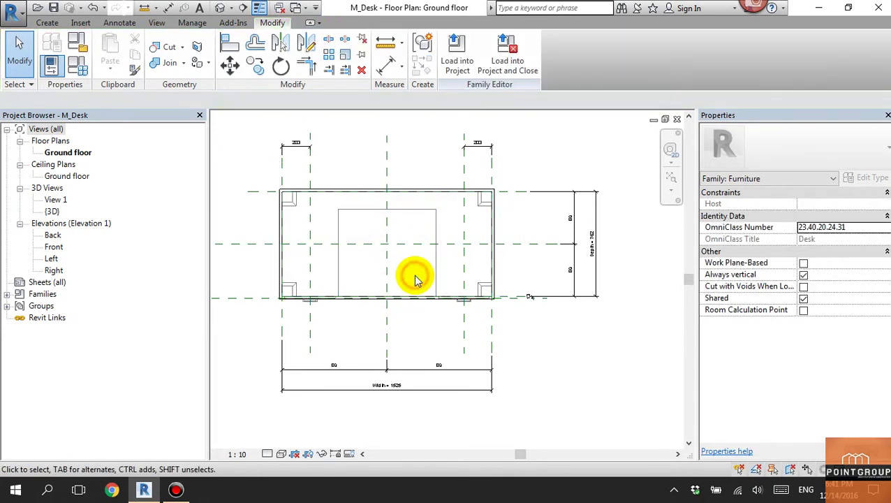
Step: Show the Ground floor ceiling plan masking region's visibility settings with Coarse, Medium and Fine ticked
double_click(64, 177)
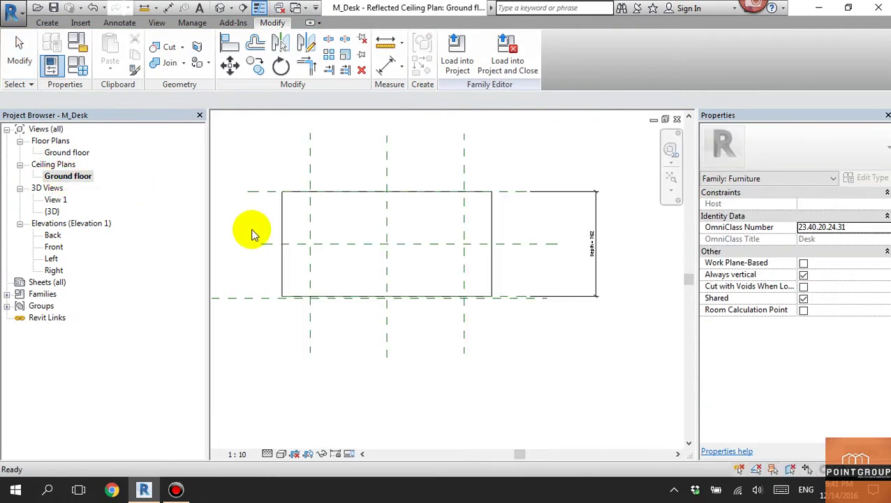
left_click(430, 201)
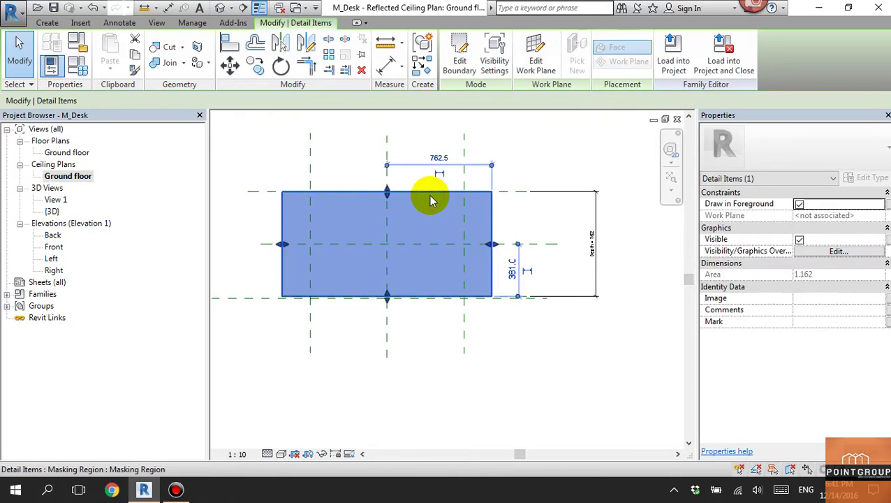
left_click(836, 251)
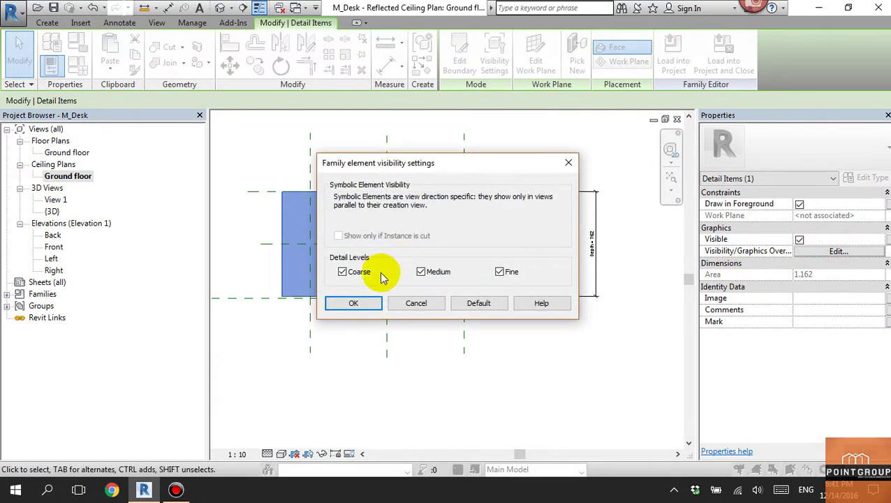
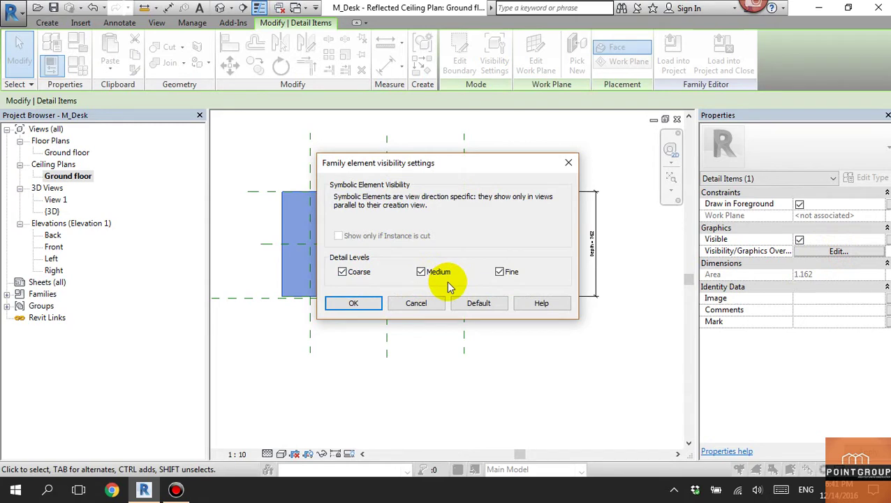
Step: Confirm the masking region's visibility settings and set the desk's ground floor plan to Hidden Line
left_click(370, 303)
double_click(67, 153)
left_click(363, 221)
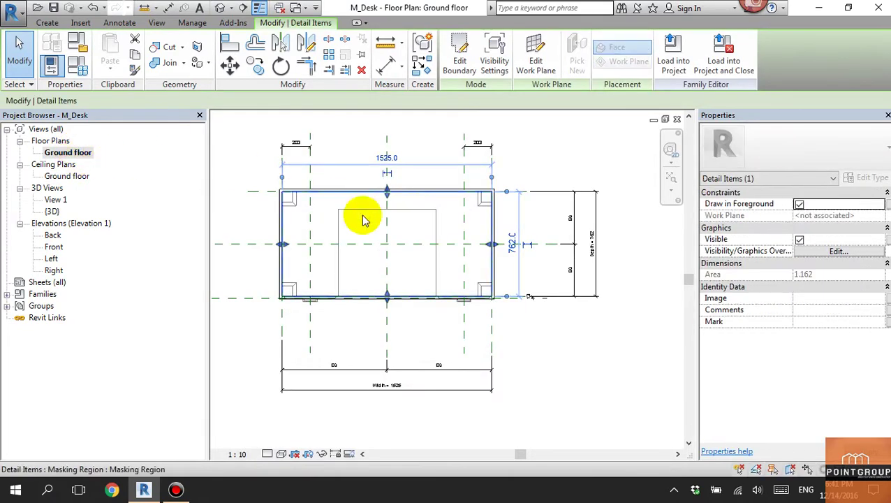
left_click(577, 364)
left_click(494, 220)
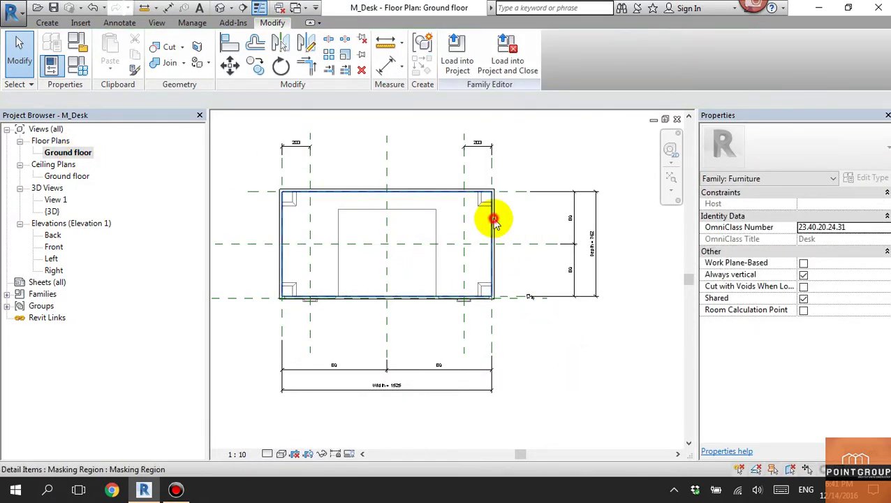
left_click(569, 371)
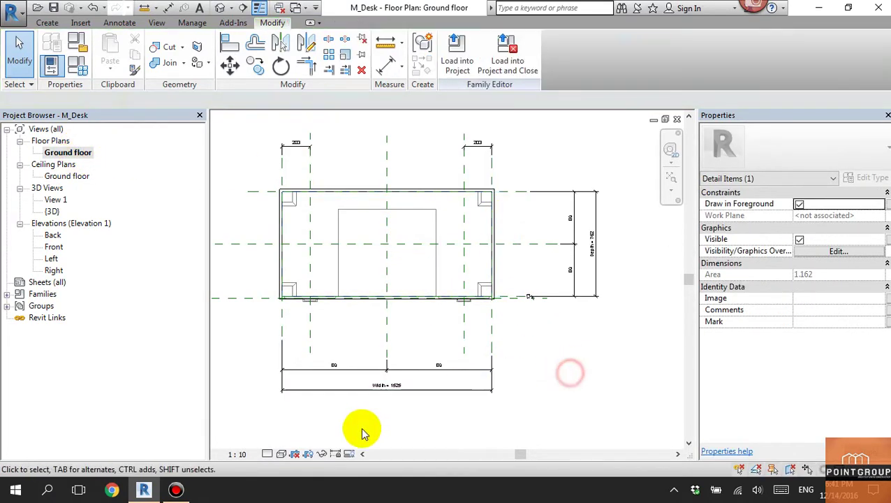
left_click(281, 455)
left_click(303, 395)
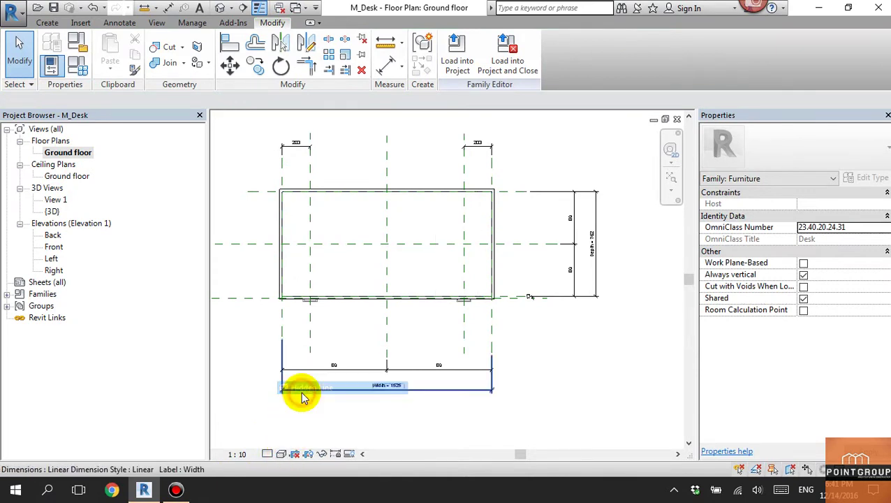
left_click(280, 454)
left_click(297, 386)
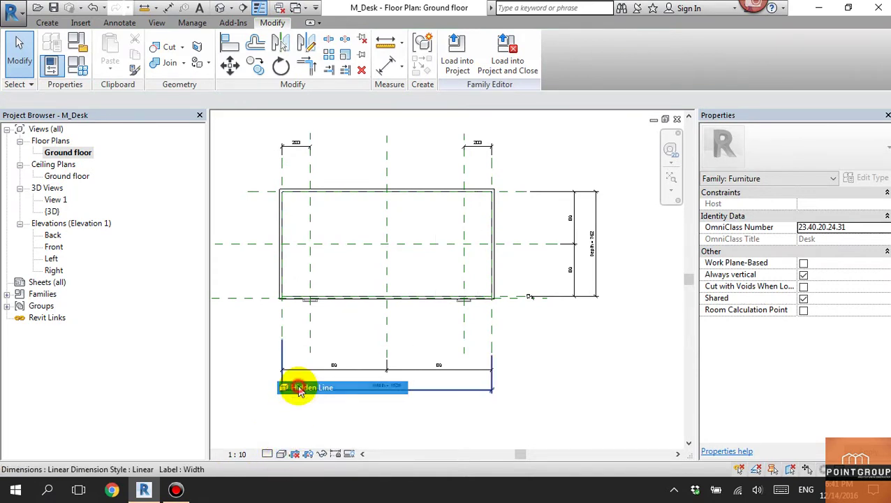
left_click(441, 189)
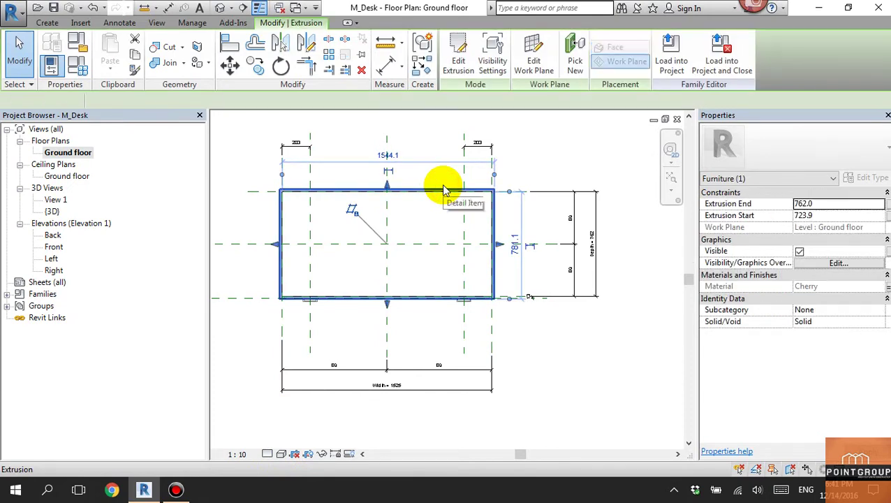
left_click(430, 210)
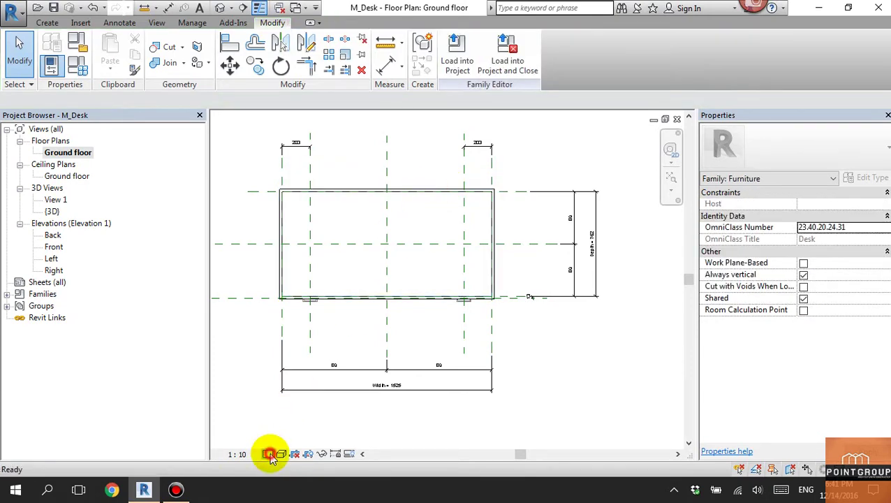
Step: Load M_Desk into RNC-A_Bài tập1, overwrite the existing version, and reopen the desk for editing
left_click(457, 67)
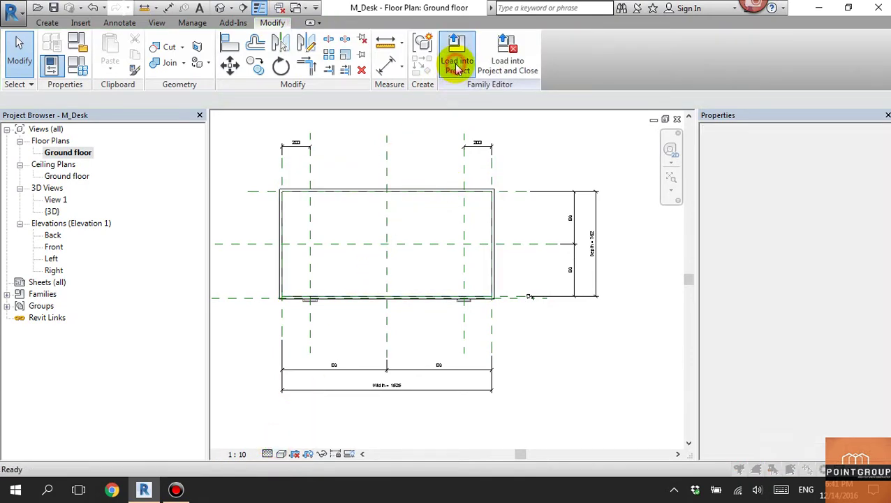
left_click(409, 340)
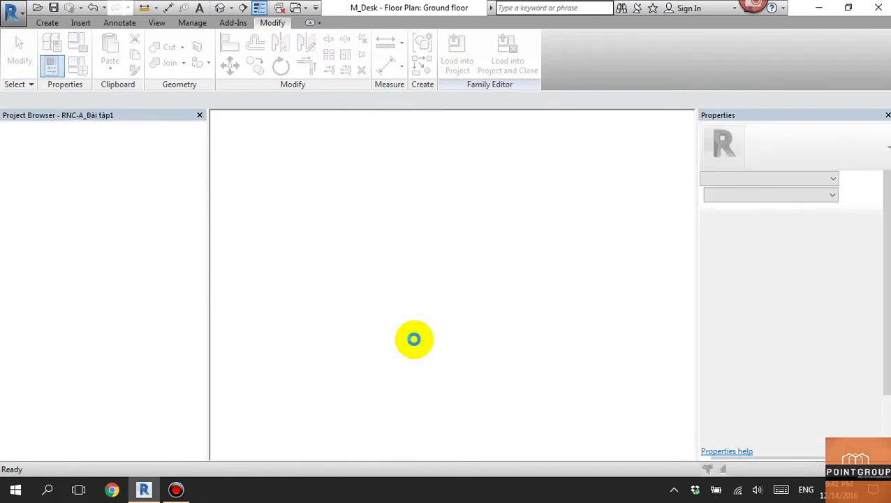
left_click(445, 205)
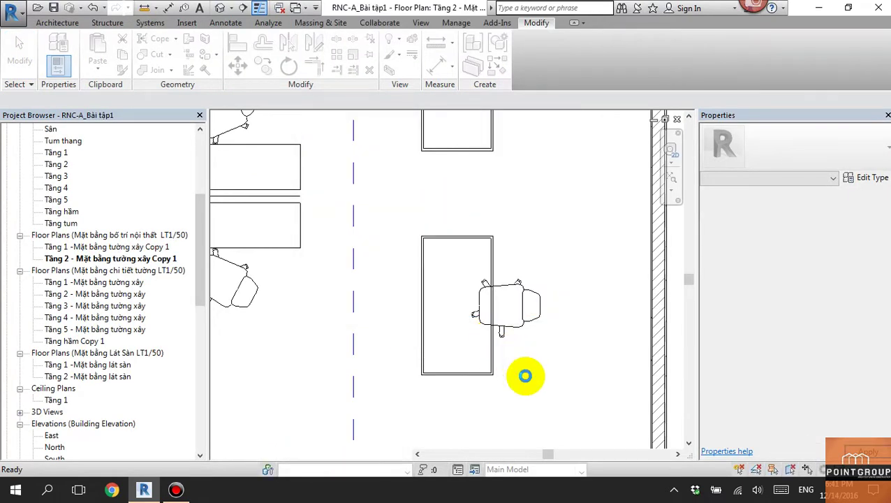
double_click(491, 363)
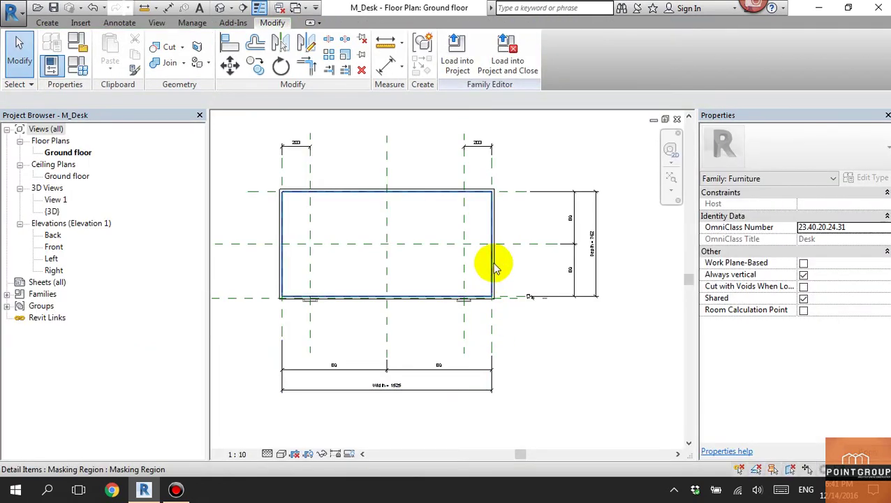
Step: Inspect the masking region in the desk plan and undo the last change
left_click(497, 262)
scroll(497, 265, "up", 2)
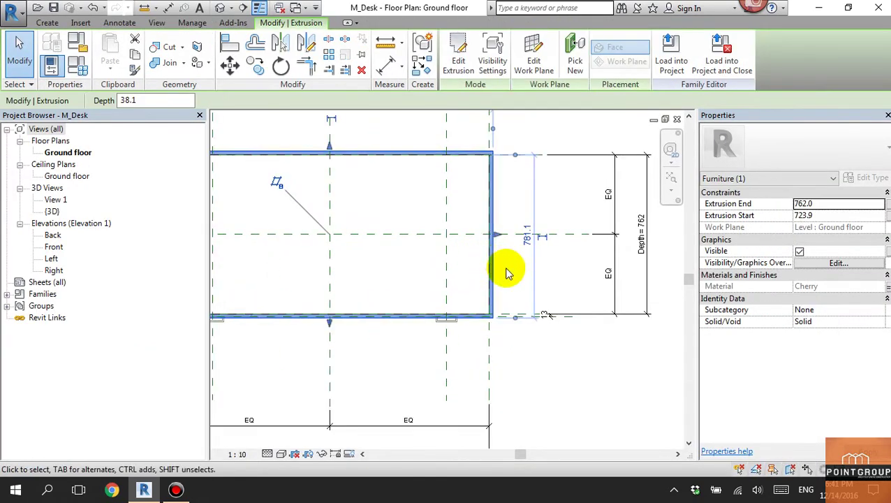
scroll(508, 273, "up", 2)
scroll(481, 274, "up", 1)
left_click(494, 293)
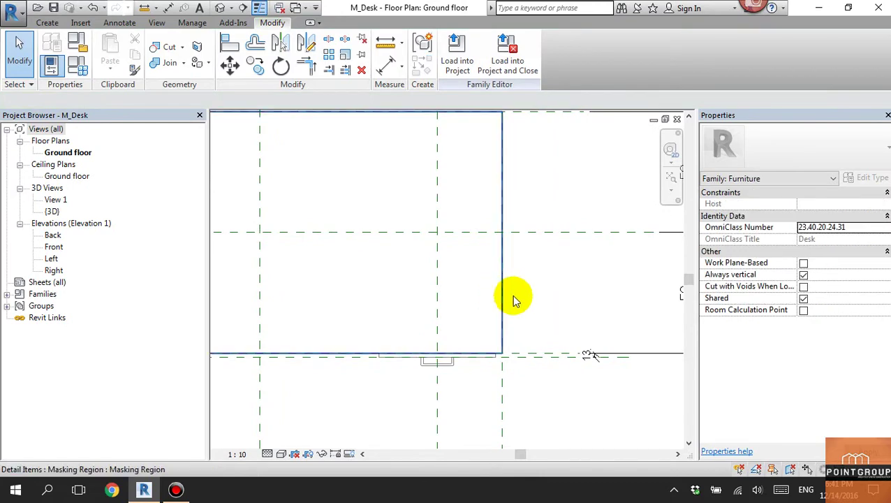
left_click(507, 298)
left_click(553, 298)
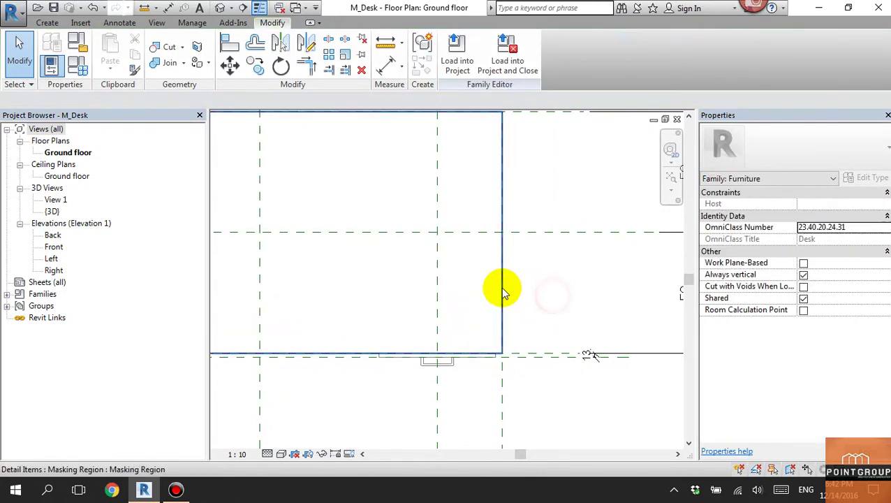
left_click(502, 288)
scroll(532, 292, "down", 2)
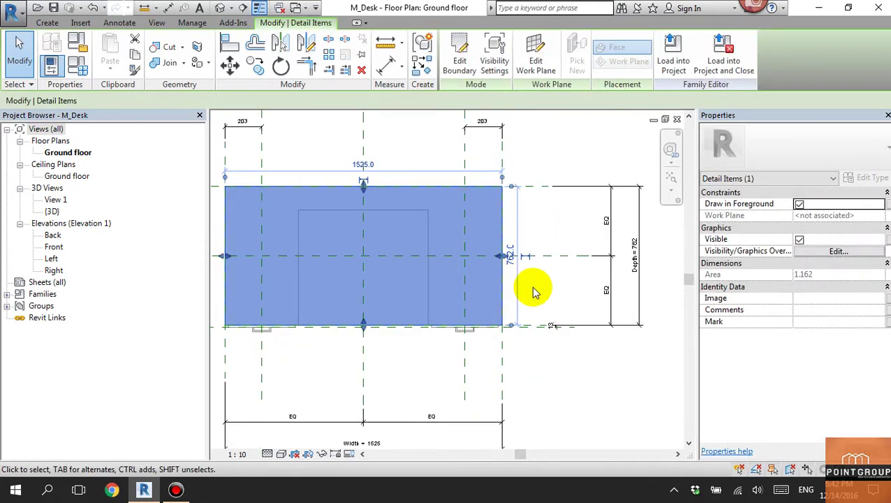
left_click(532, 291)
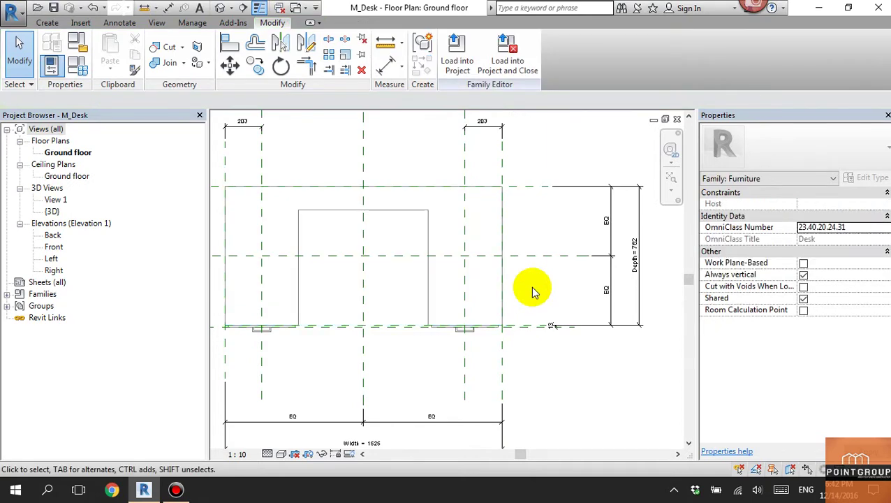
key("ctrl+z")
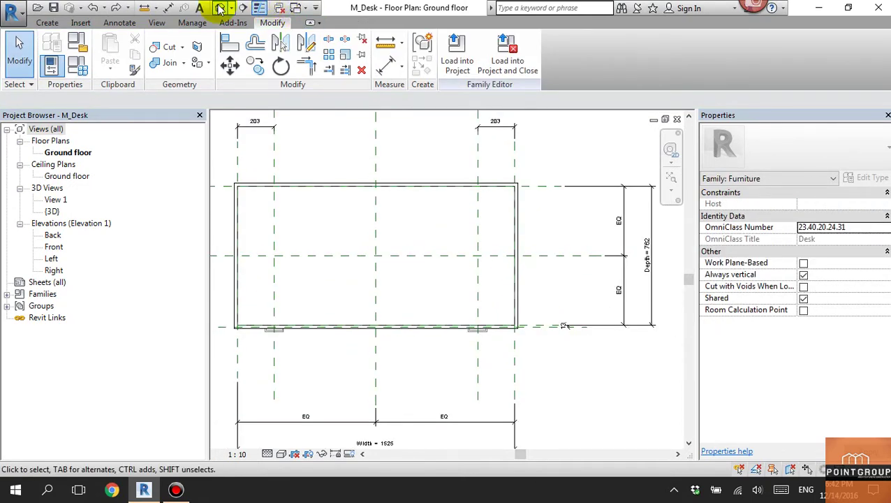
Step: Check the desk-top extrusion's visibility settings in 3D, then return to the Ground floor plan
left_click(220, 7)
left_click(389, 249)
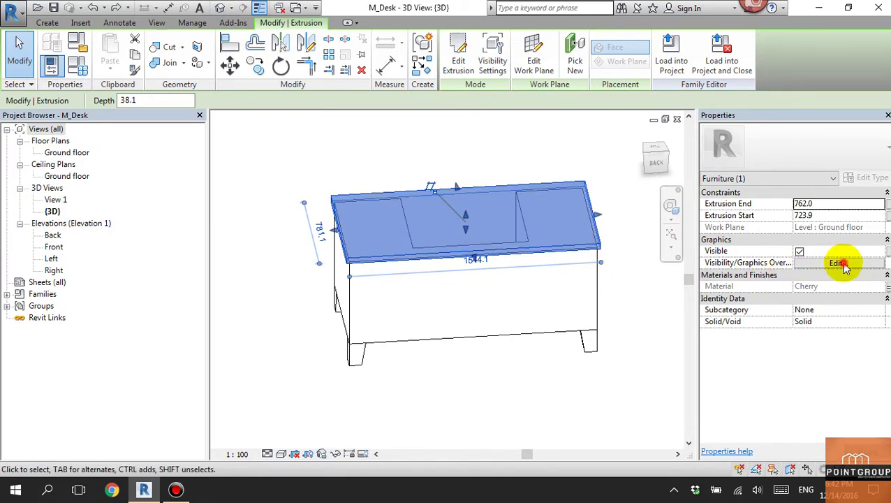
left_click(841, 264)
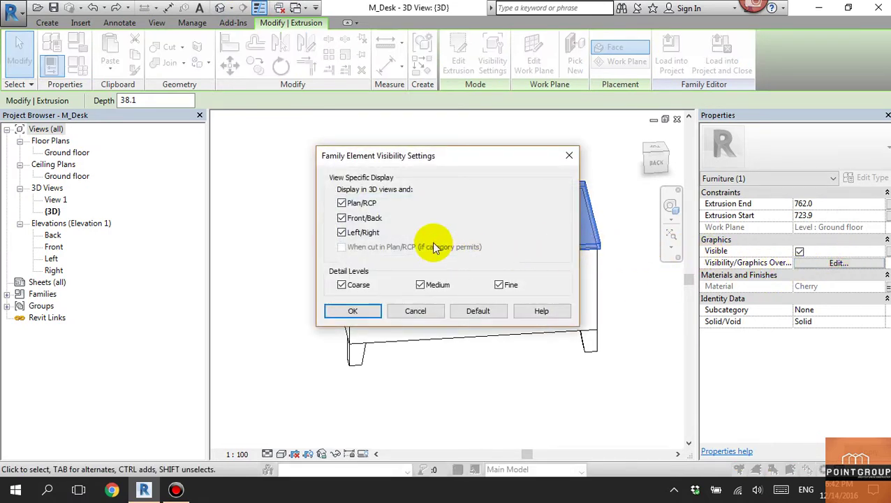
left_click(355, 313)
left_click(466, 394)
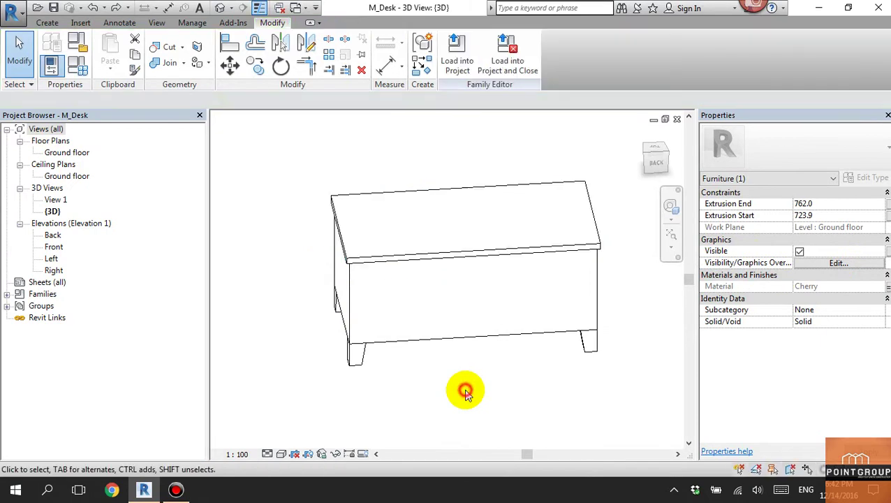
double_click(67, 153)
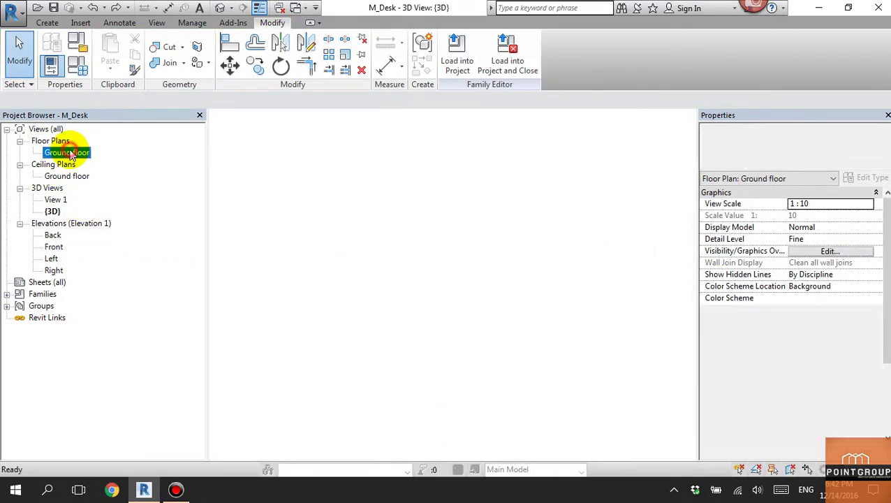
left_click(431, 186)
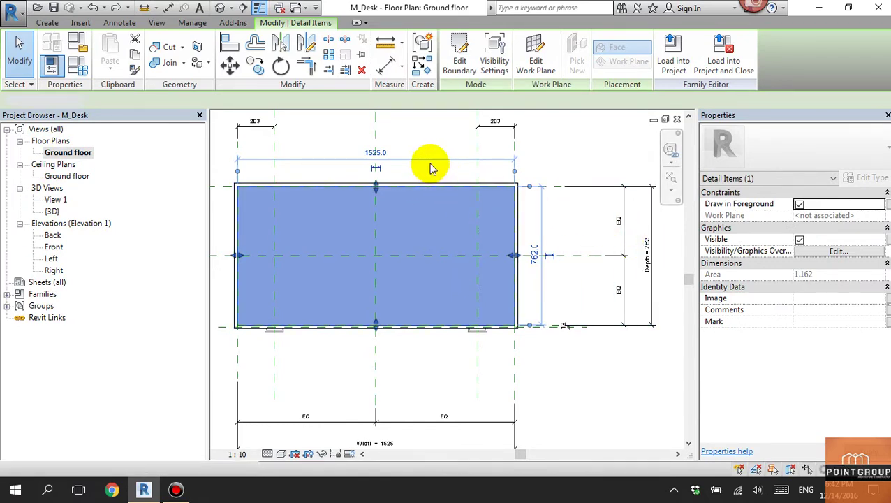
key("Escape")
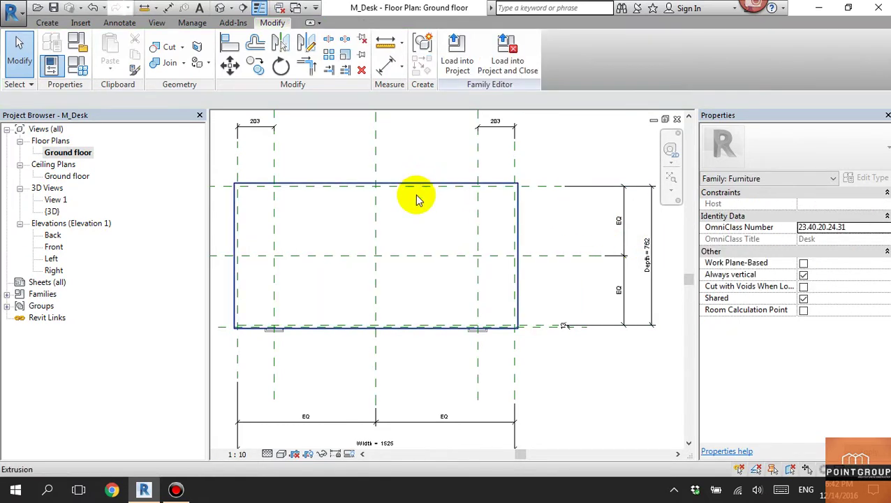
Step: Load the edited M_Desk into RNC-A_Bài tập1, overwriting the existing version
left_click(457, 63)
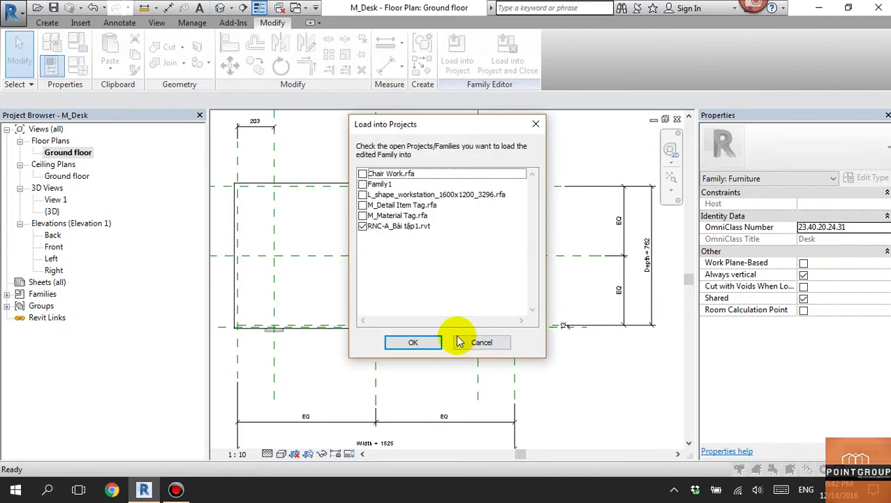
left_click(429, 341)
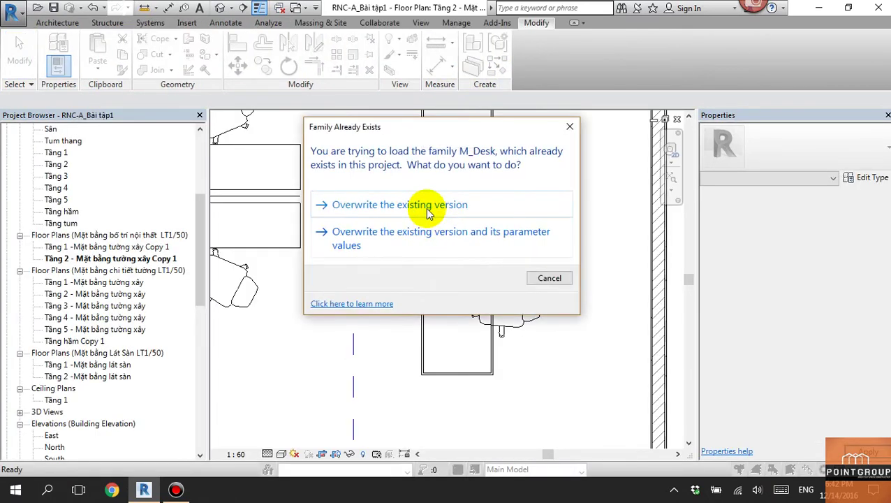
left_click(429, 209)
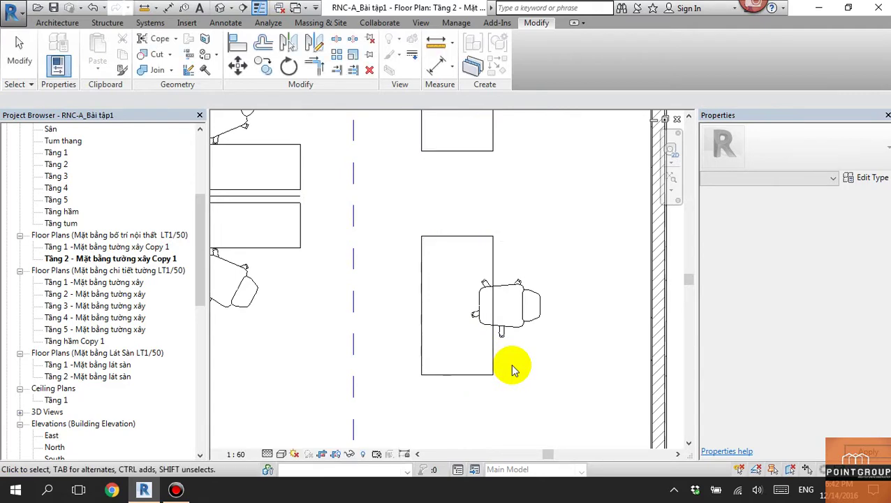
Step: Select the work chair in the plan and open Chair Work in the family editor
left_click(495, 358)
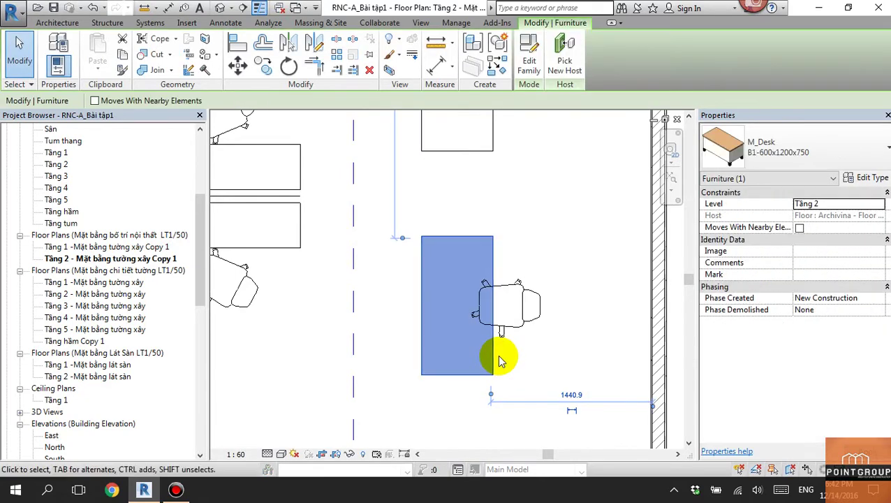
left_click(498, 360)
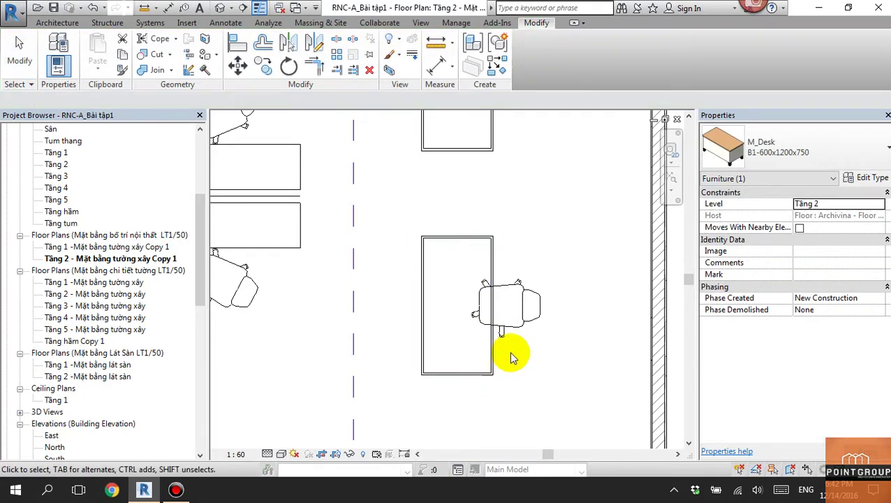
left_click(532, 322)
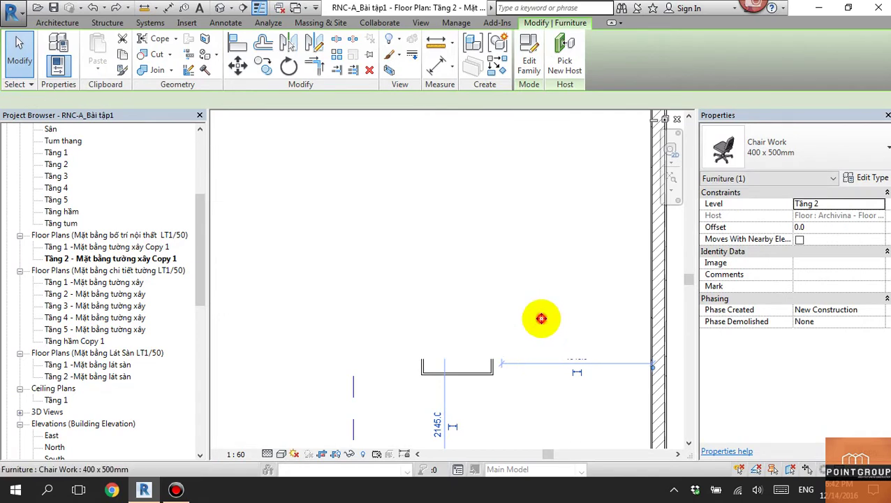
double_click(541, 318)
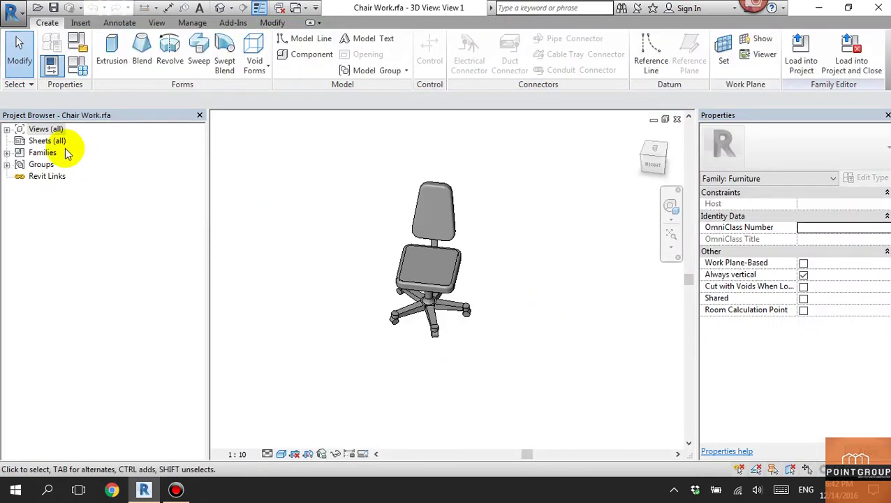
Step: Open the chair's Ref. Level ceiling plan and inspect its symbolic lines and seat sweep
double_click(26, 129)
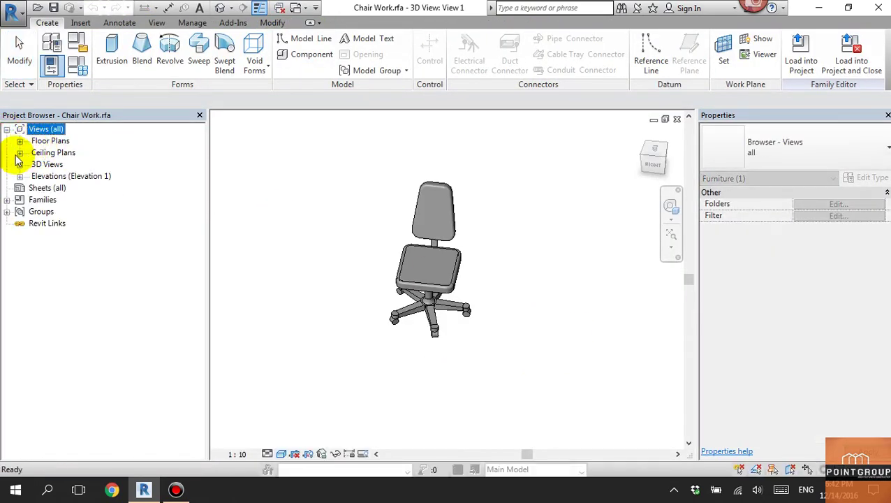
left_click(19, 152)
double_click(62, 164)
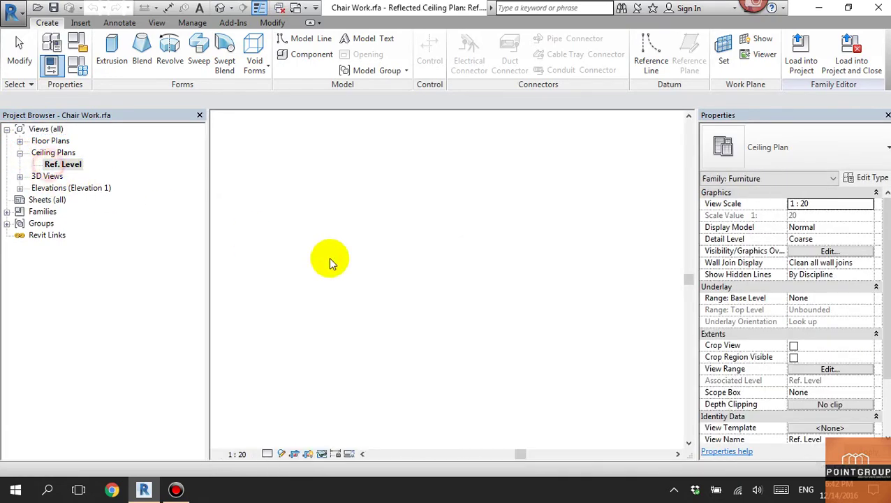
scroll(457, 254, "up", 5)
scroll(467, 216, "up", 3)
left_click(467, 216)
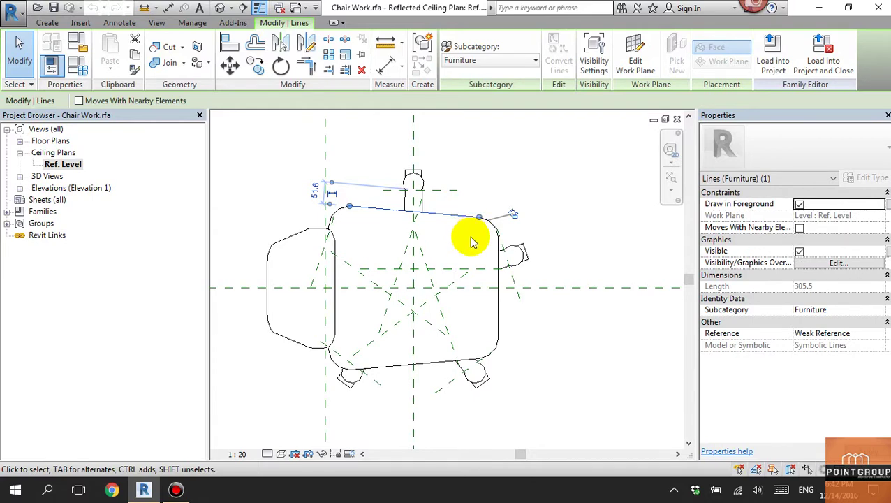
left_click(219, 8)
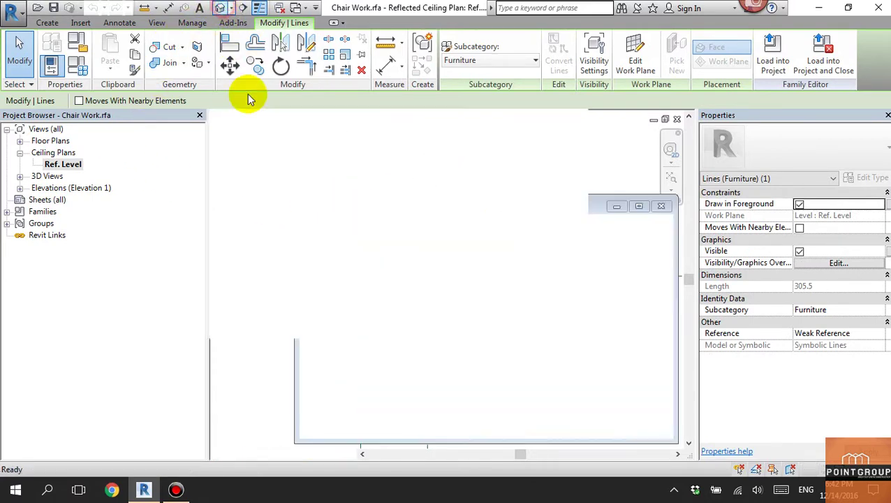
scroll(446, 324, "up", 4)
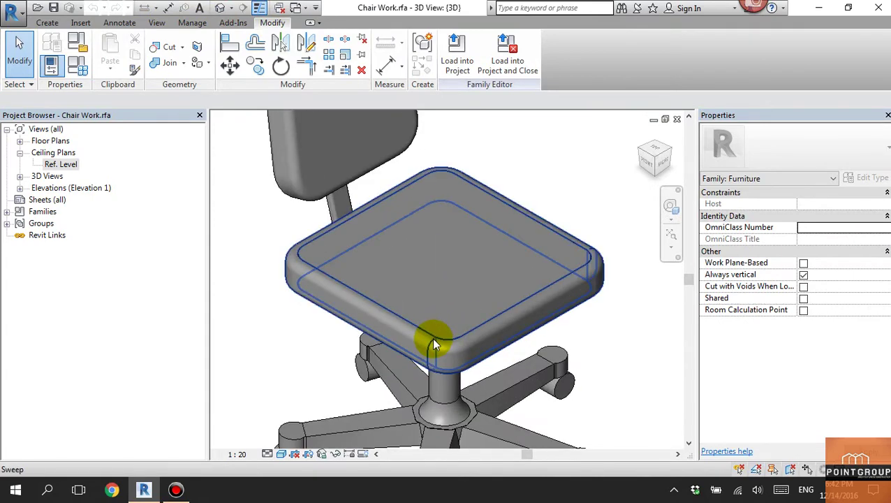
left_click(432, 336)
double_click(63, 164)
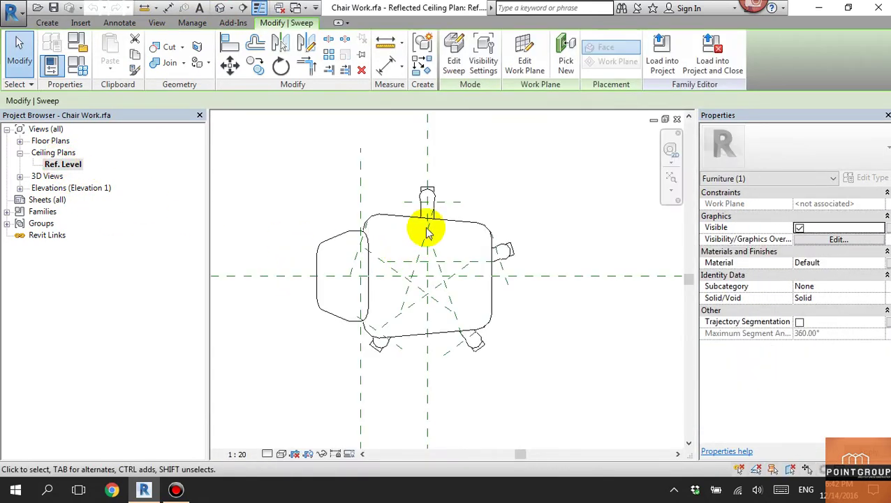
left_click(447, 223)
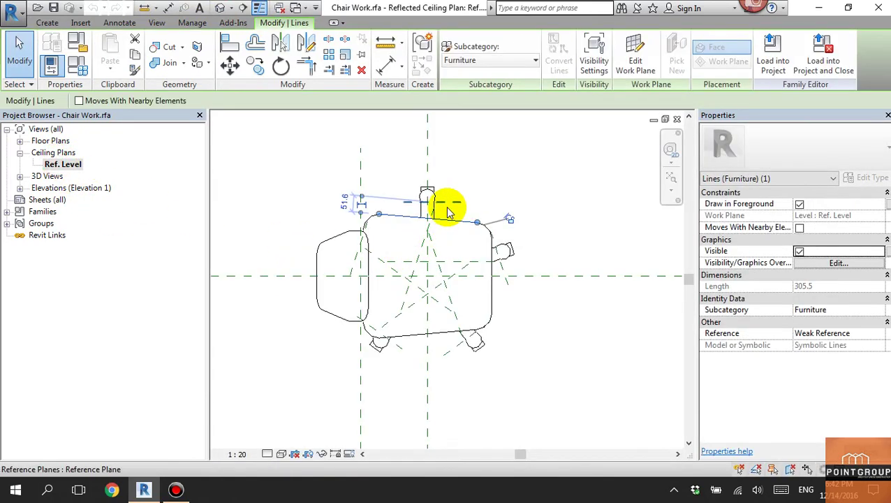
left_click(469, 183)
Step: Set the Ref. Level ceiling plan to Hidden Line visual style
left_click_drag(243, 161, 528, 365)
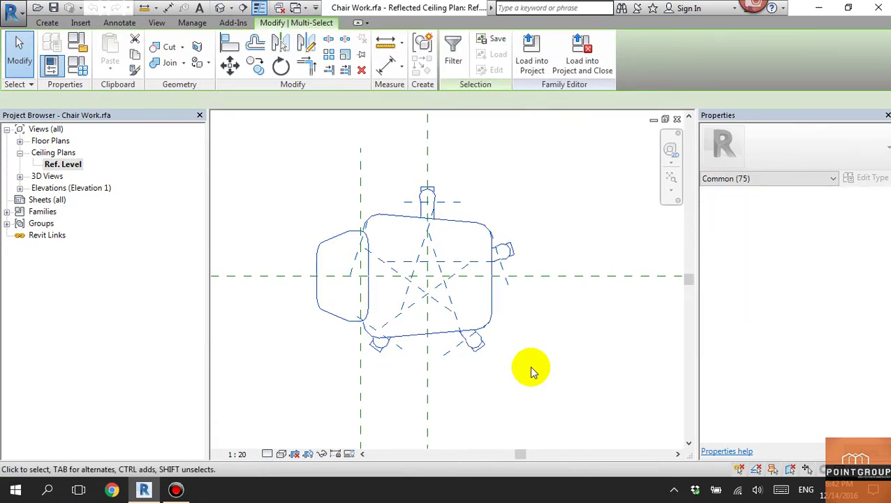
left_click(537, 314)
scroll(533, 328, "down", 2)
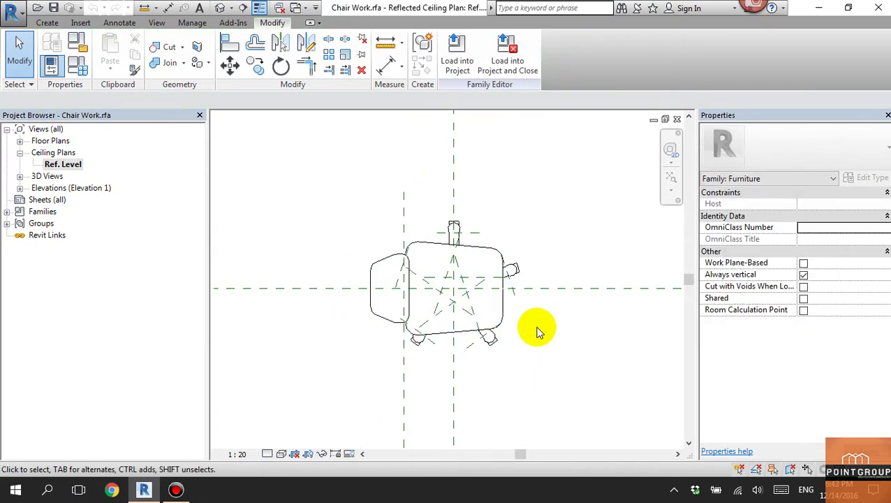
scroll(523, 335, "down", 1)
left_click(284, 454)
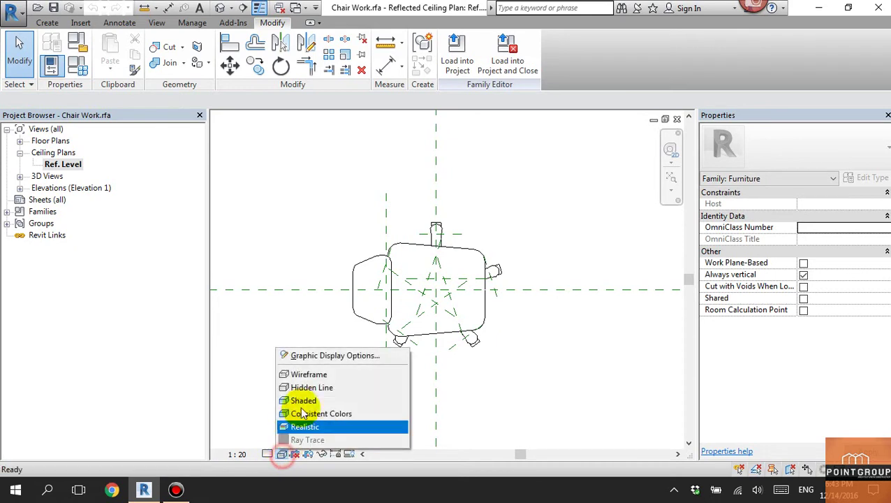
left_click(307, 388)
Step: Filter the selection to Lines (Furniture), make them show only at Fine detail, and load the family
left_click_drag(364, 218, 513, 378)
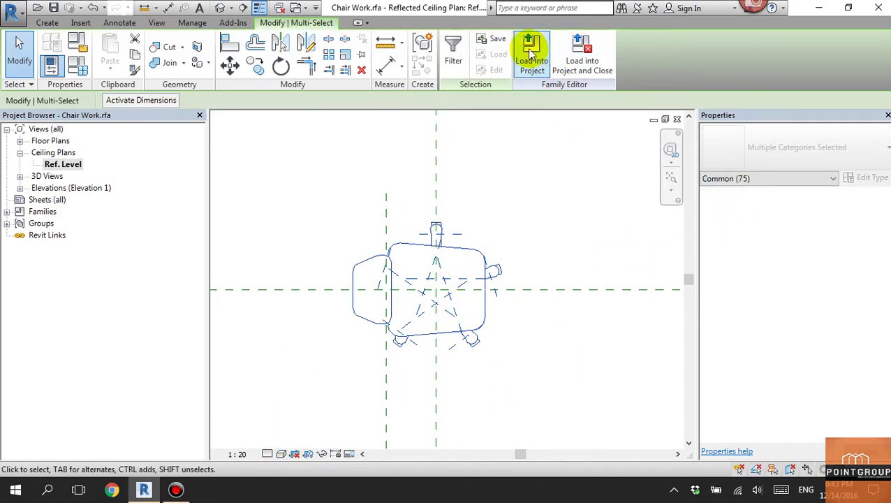
left_click(454, 49)
left_click(330, 170)
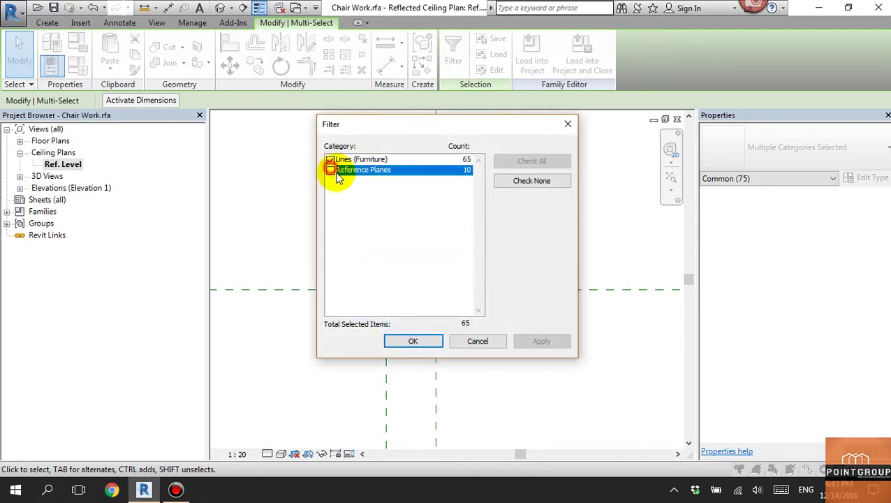
left_click(413, 342)
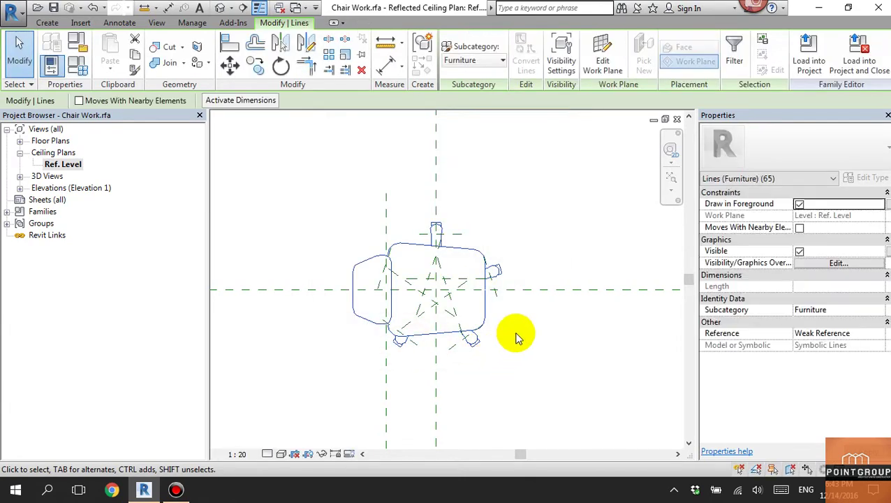
left_click(837, 263)
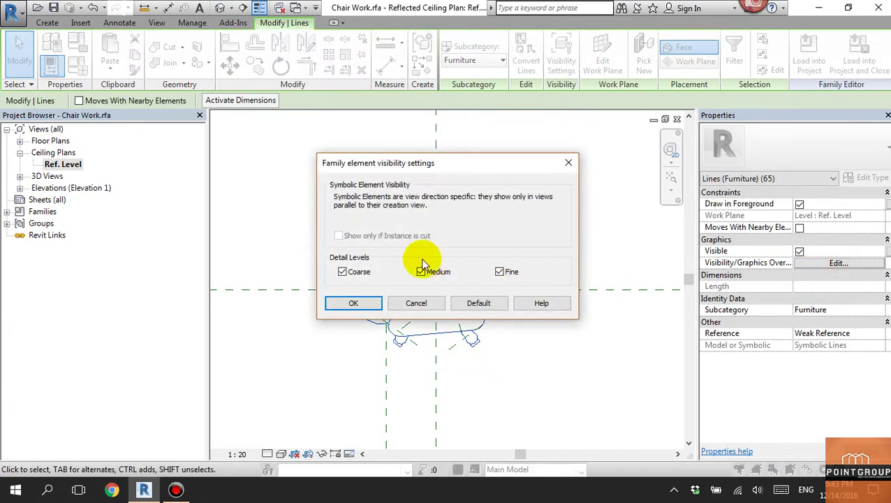
left_click(343, 272)
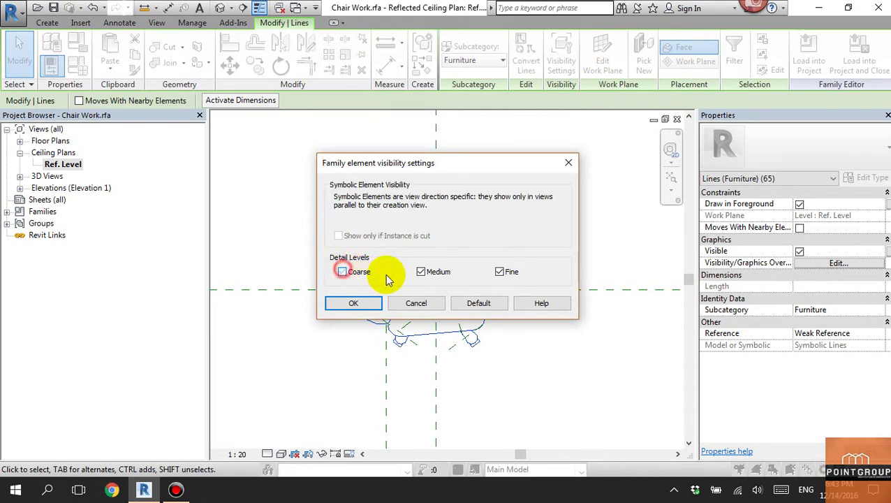
left_click(368, 305)
left_click(551, 345)
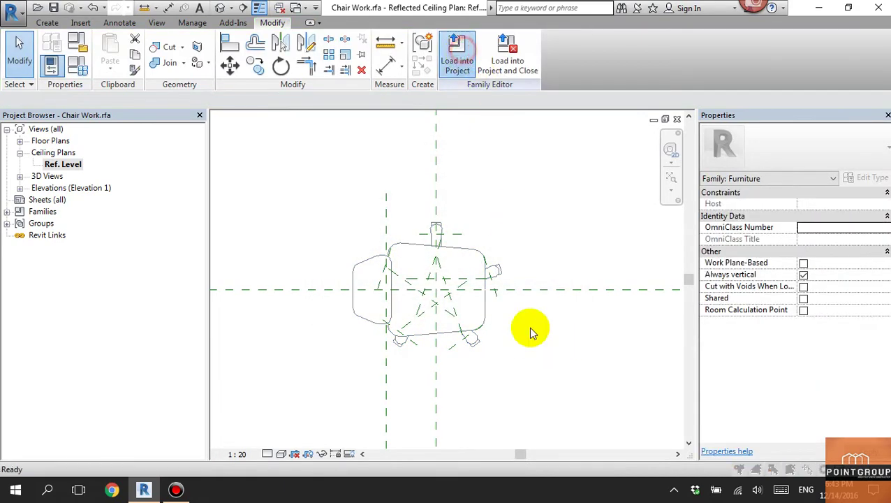
left_click(413, 342)
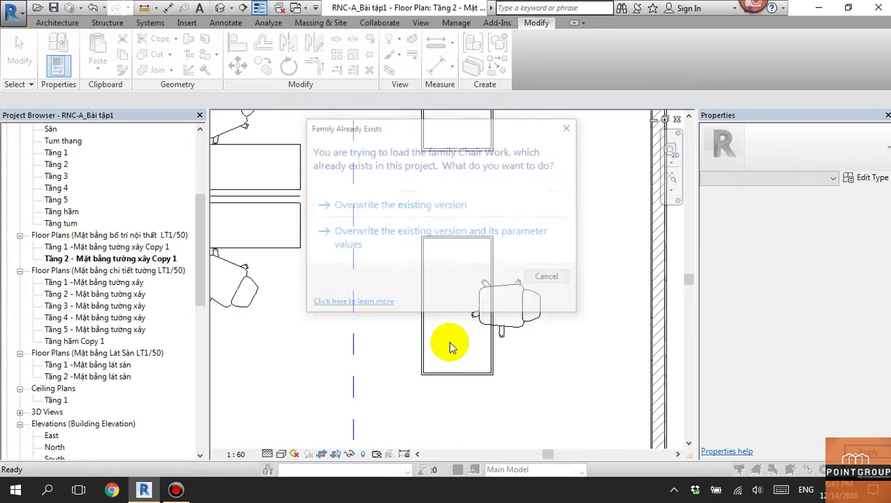
Step: Overwrite the project's Chair Work family with the updated version
left_click(432, 205)
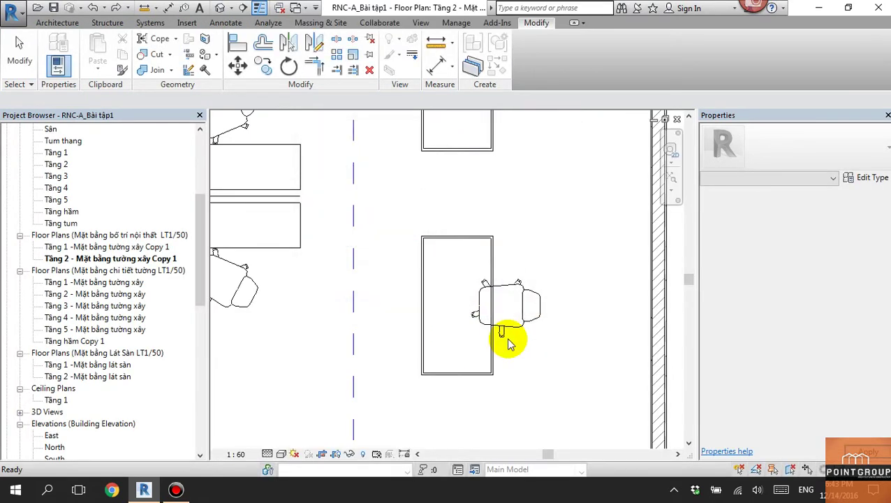
left_click(268, 454)
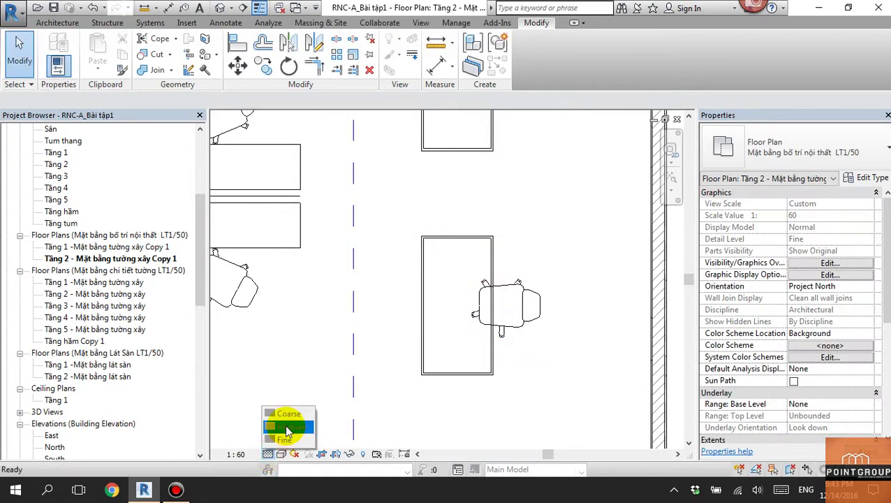
left_click(502, 419)
left_click_drag(885, 307, 884, 349)
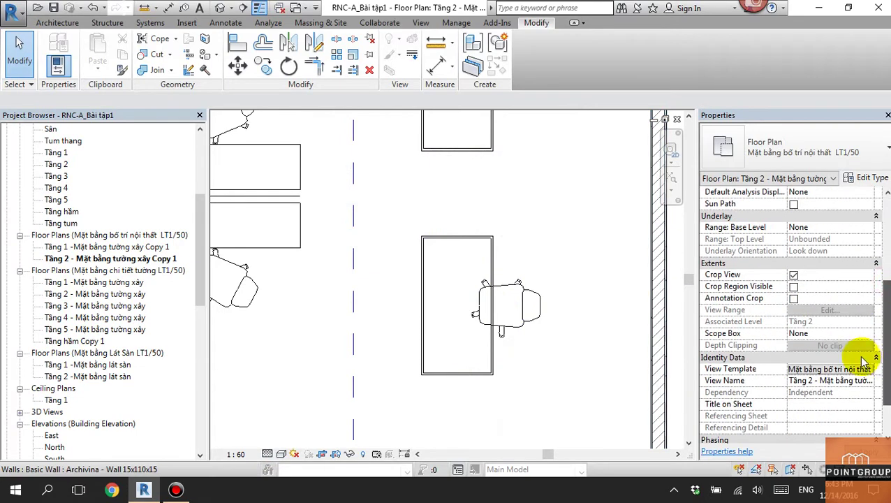
Step: Set the Tầng 2 furniture plan's view template Detail Level to Medium, then select the chair
left_click(830, 368)
left_click(563, 162)
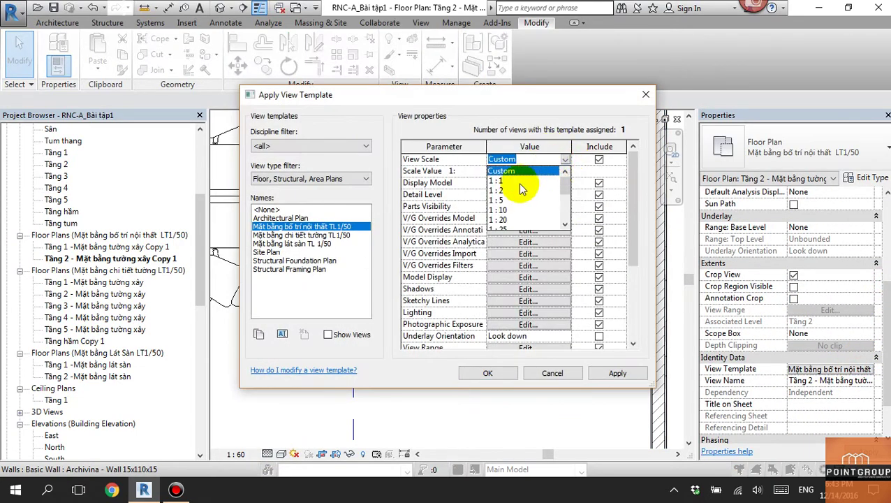
left_click(562, 162)
left_click(564, 182)
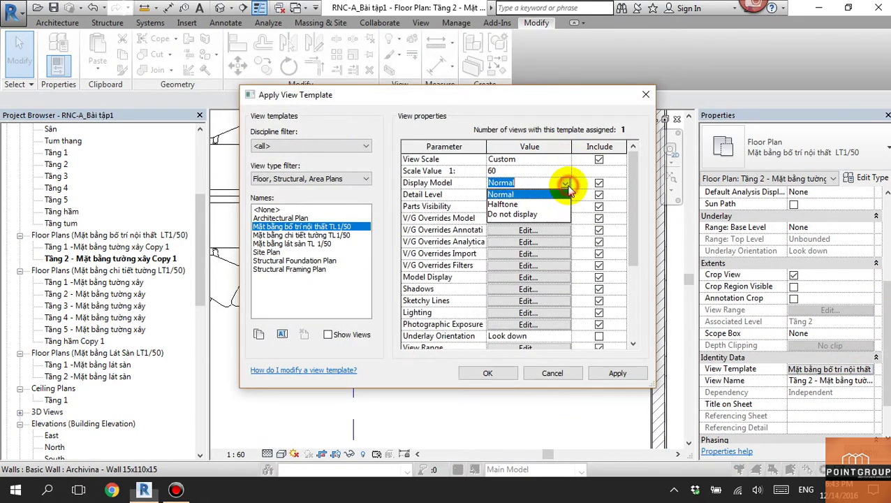
left_click(565, 183)
left_click(565, 205)
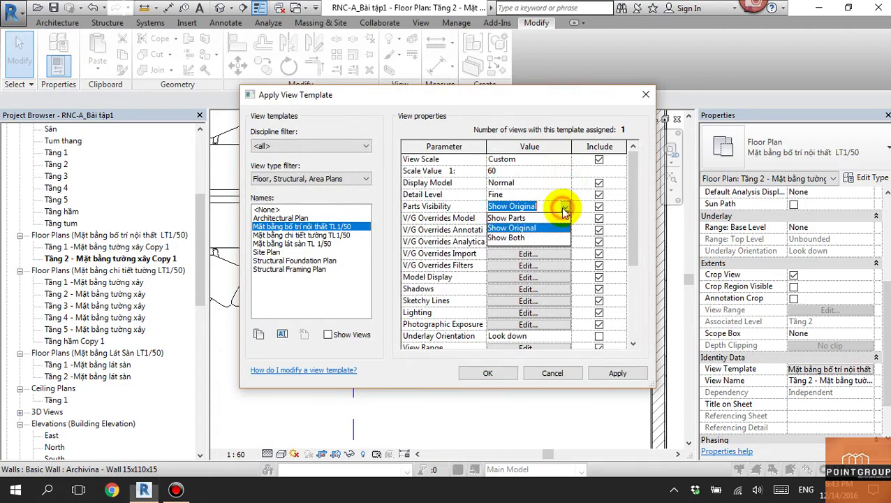
left_click(565, 205)
left_click(565, 195)
left_click(508, 215)
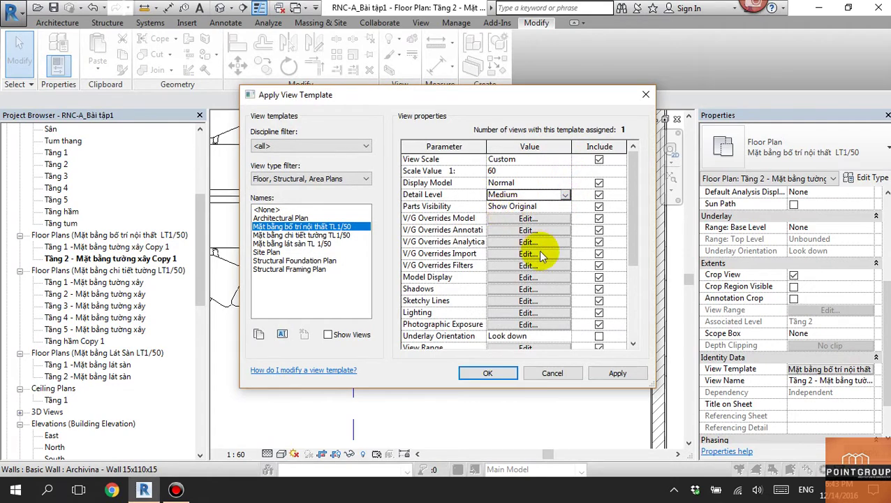
left_click(564, 194)
left_click(504, 217)
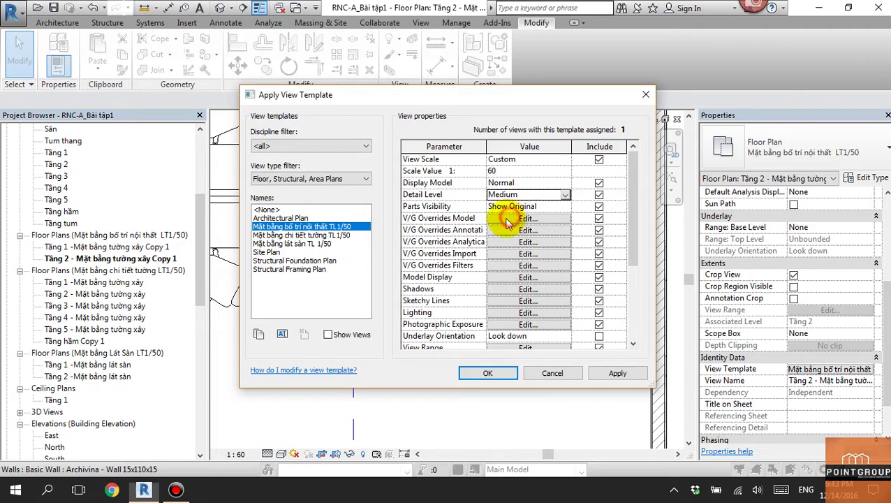
left_click(487, 373)
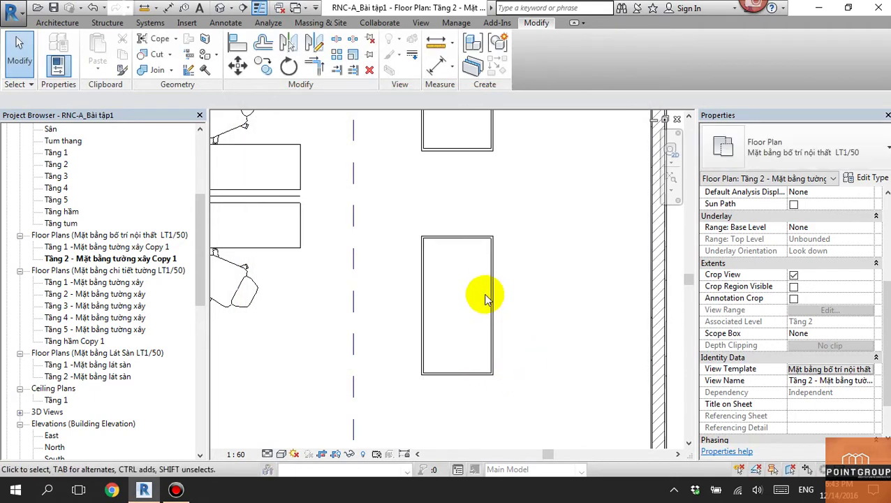
left_click(514, 312)
scroll(514, 311, "down", 2)
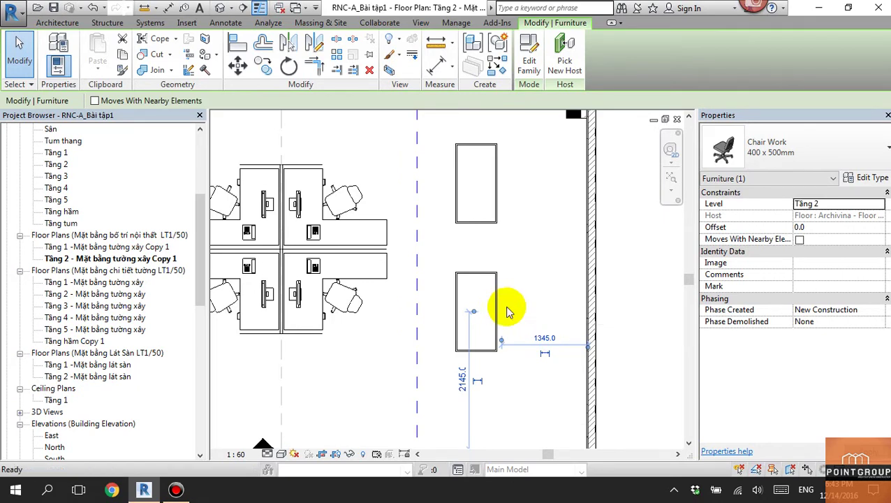
Step: Reopen Chair Work for editing and delete the selected chair geometry
left_click(504, 305)
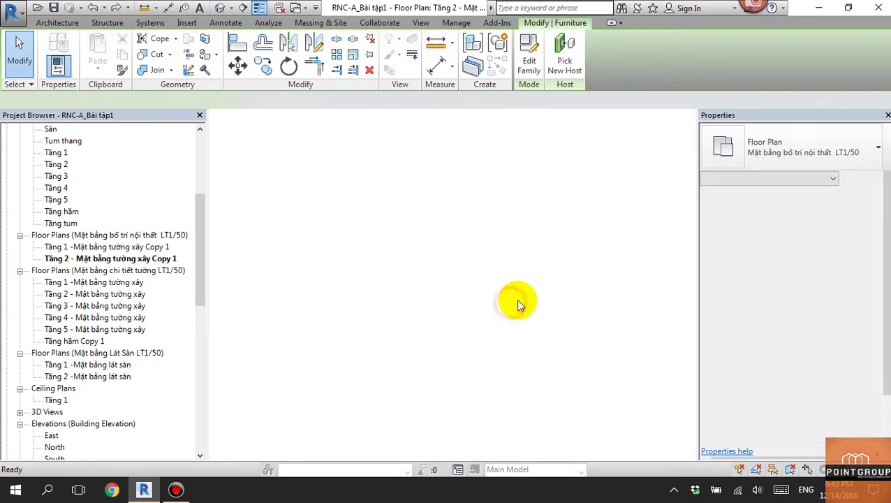
left_click(459, 259)
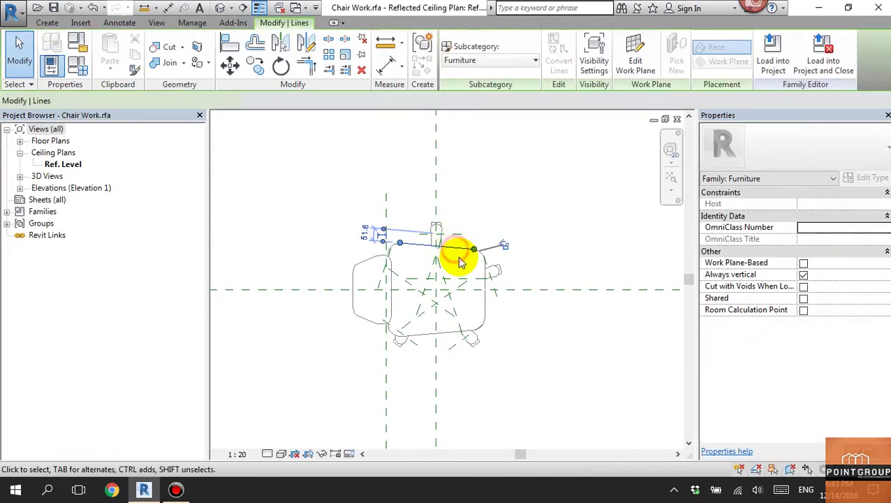
key("Escape")
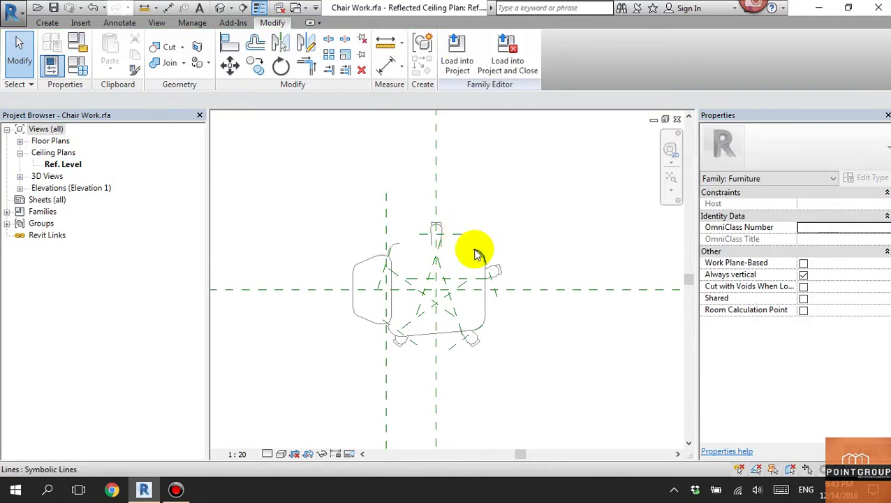
left_click_drag(487, 338, 527, 356)
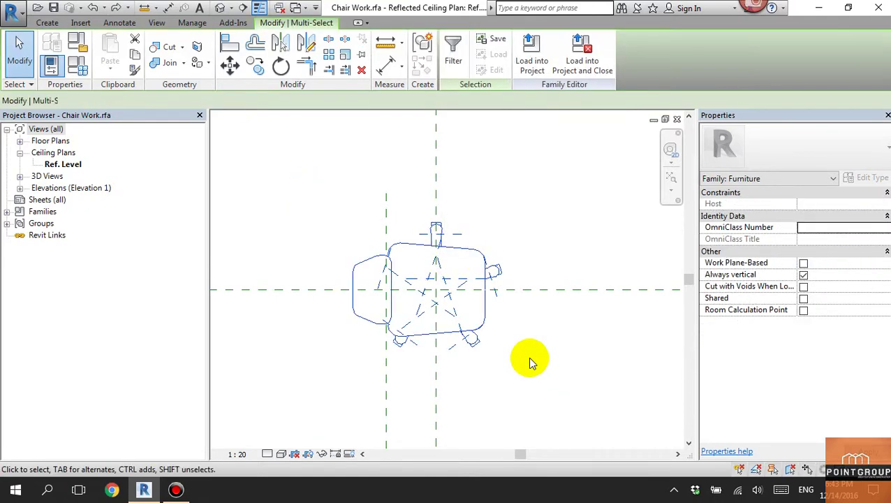
key("Delete")
scroll(508, 328, "down", 2)
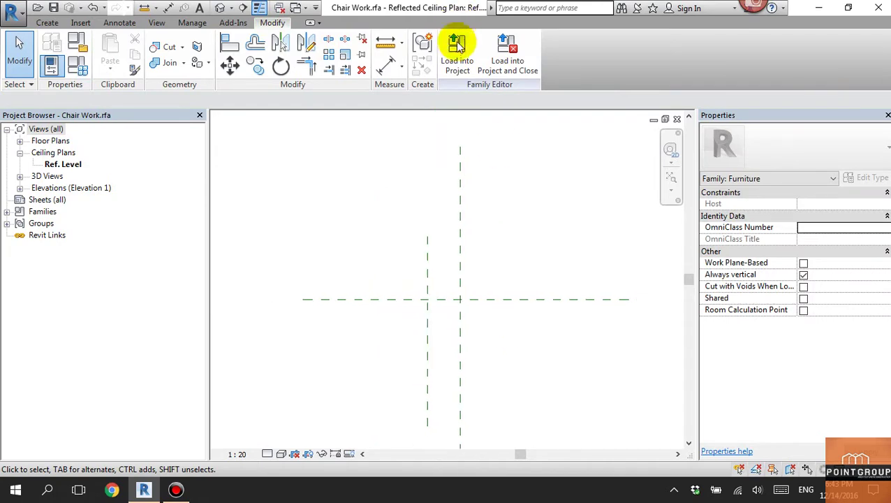
Step: Shade the Ref. Level ceiling plan, then return to the Ref. Level floor plan
left_click(52, 141)
left_click(19, 141)
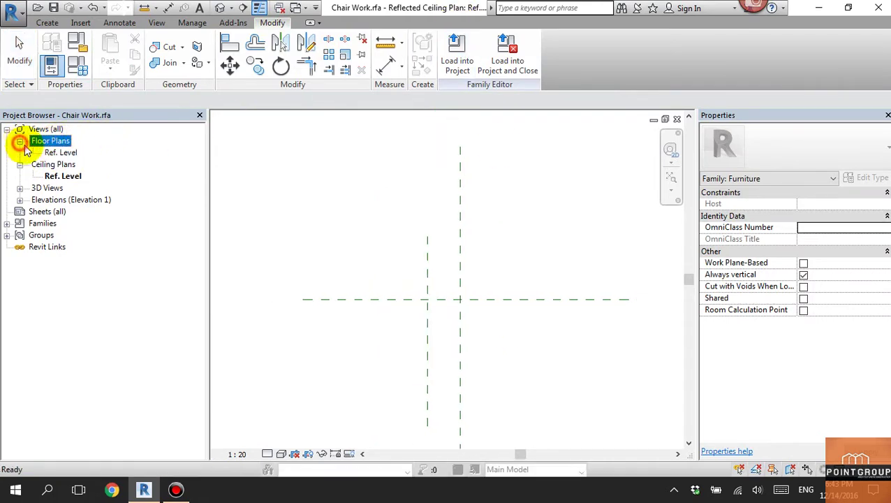
left_click(59, 153)
double_click(59, 153)
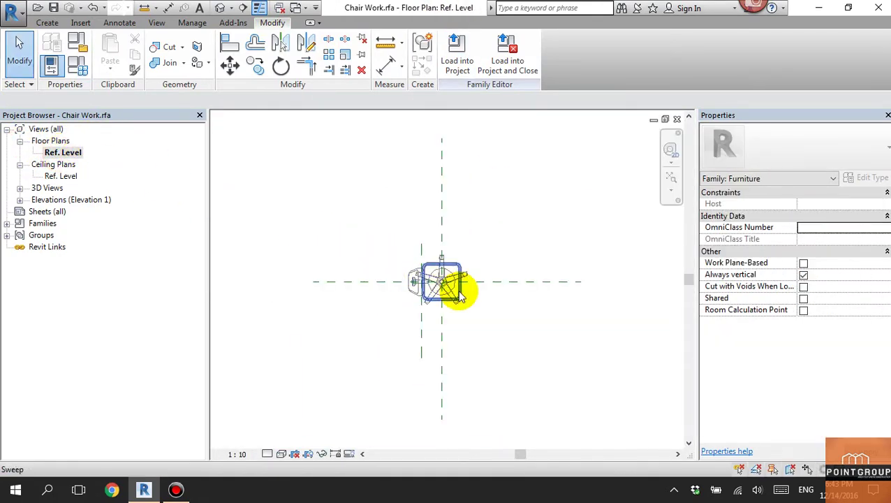
scroll(461, 297, "up", 2)
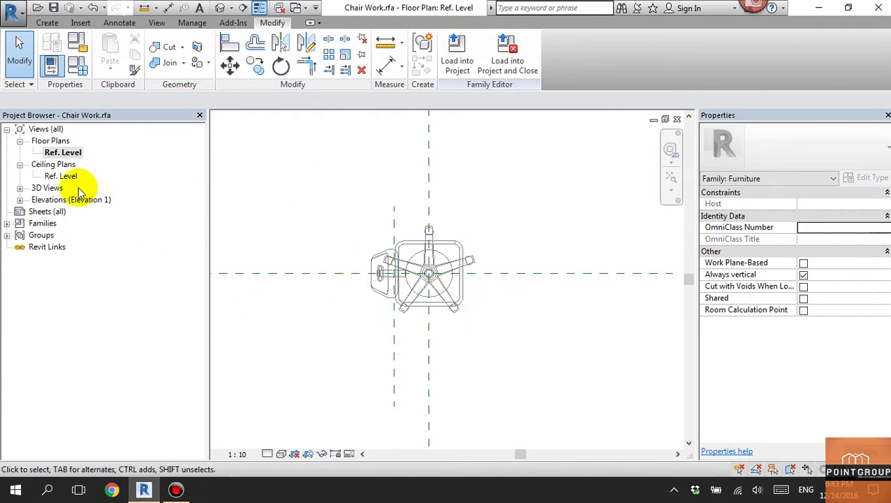
double_click(61, 176)
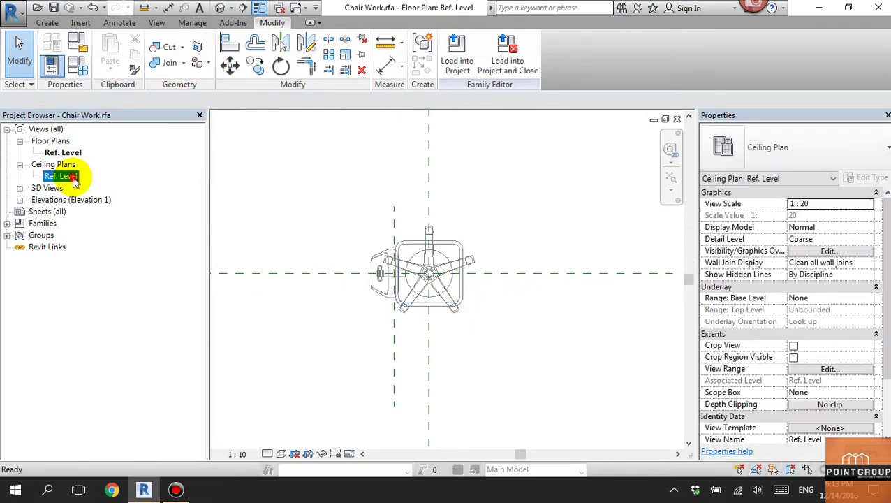
left_click(267, 454)
left_click(281, 453)
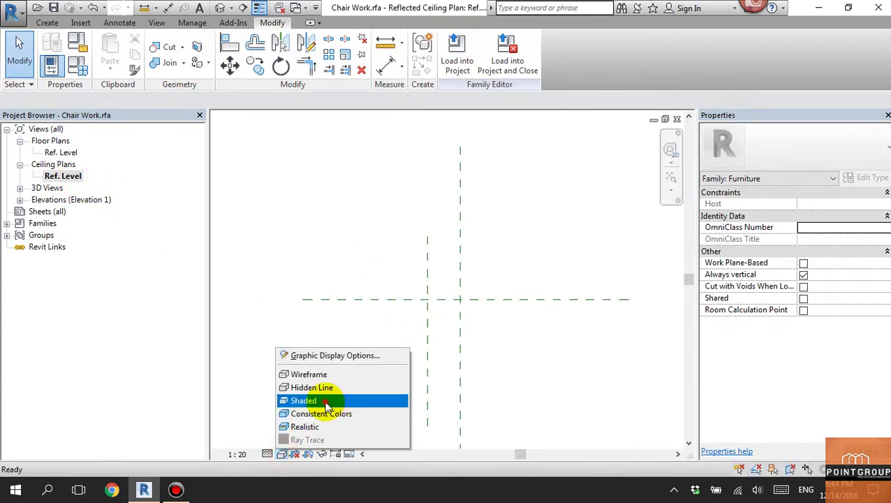
left_click(325, 401)
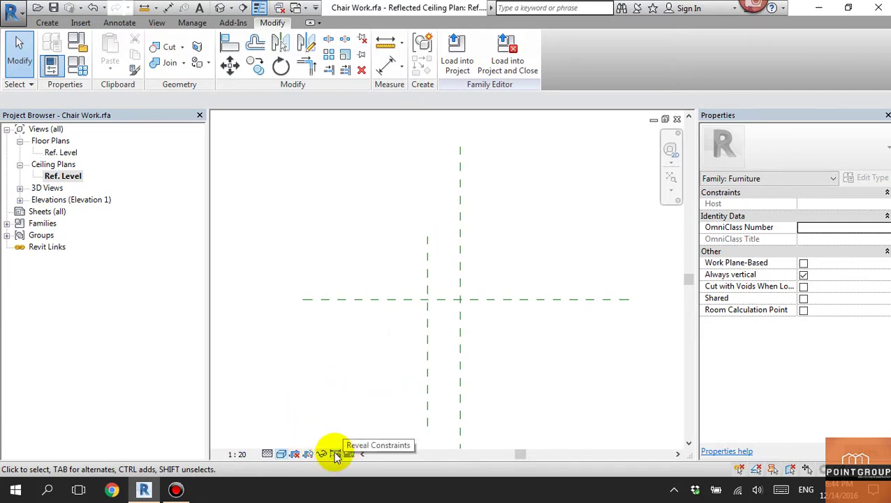
scroll(531, 261, "down", 2)
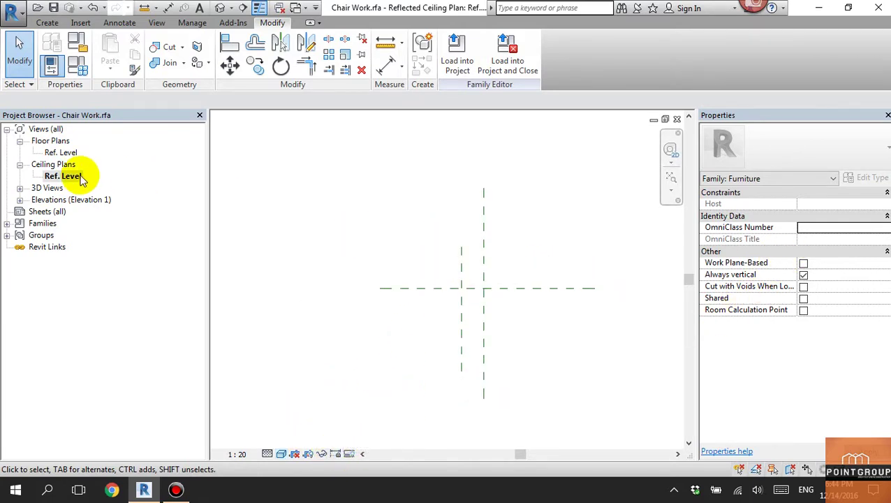
left_click(56, 153)
double_click(55, 153)
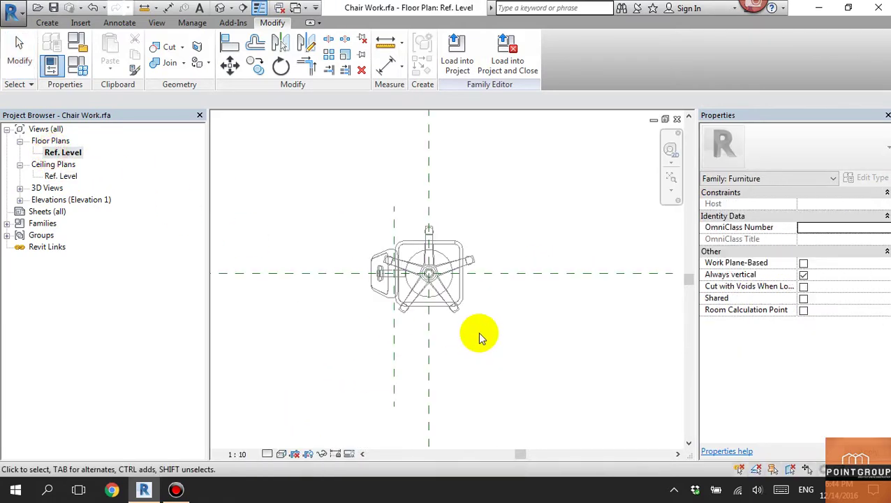
left_click(284, 452)
Step: Shade the chair plan and set the seat sweep to display in Plan/RCP views
left_click(308, 399)
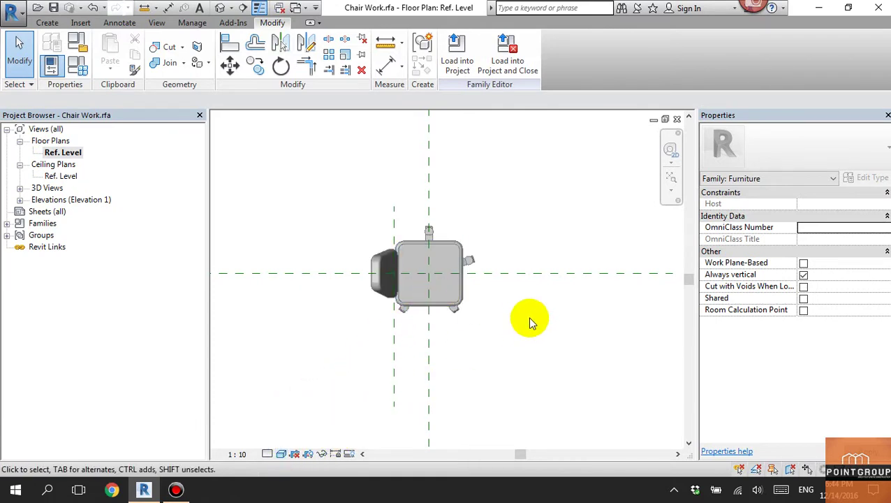
scroll(528, 317, "down", 1)
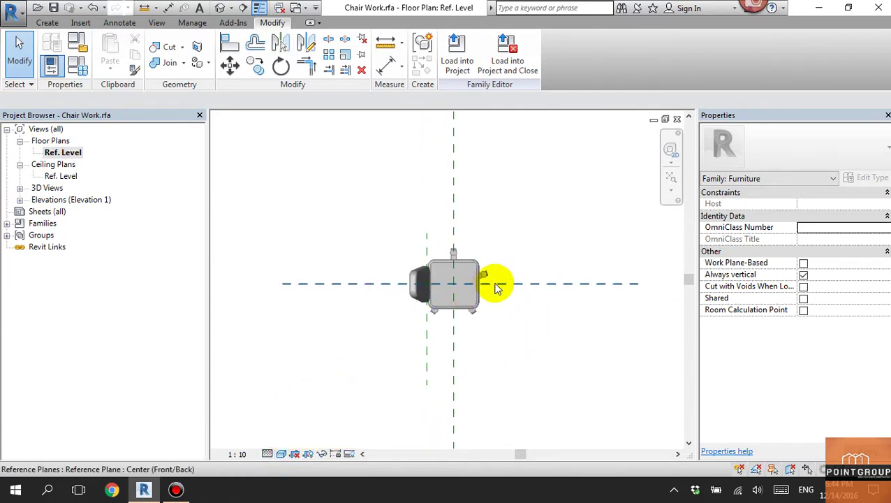
scroll(497, 284, "up", 2)
scroll(511, 321, "up", 1)
left_click(459, 309)
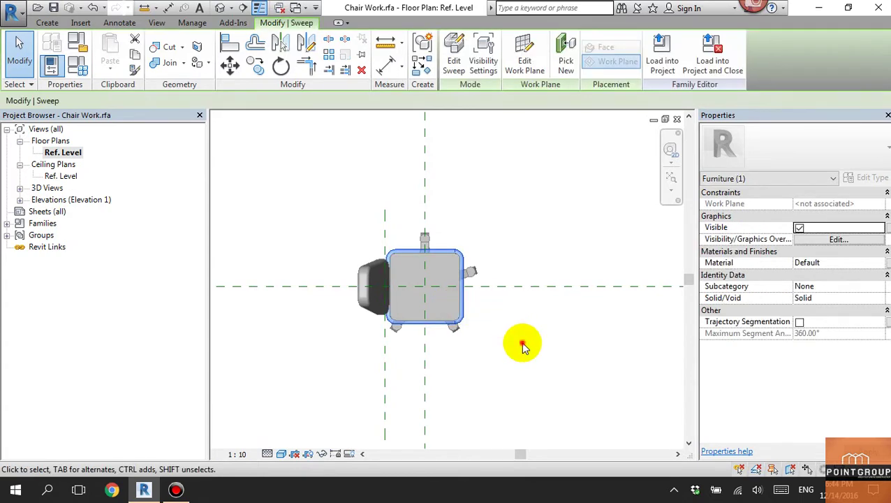
left_click(522, 347)
left_click(455, 313)
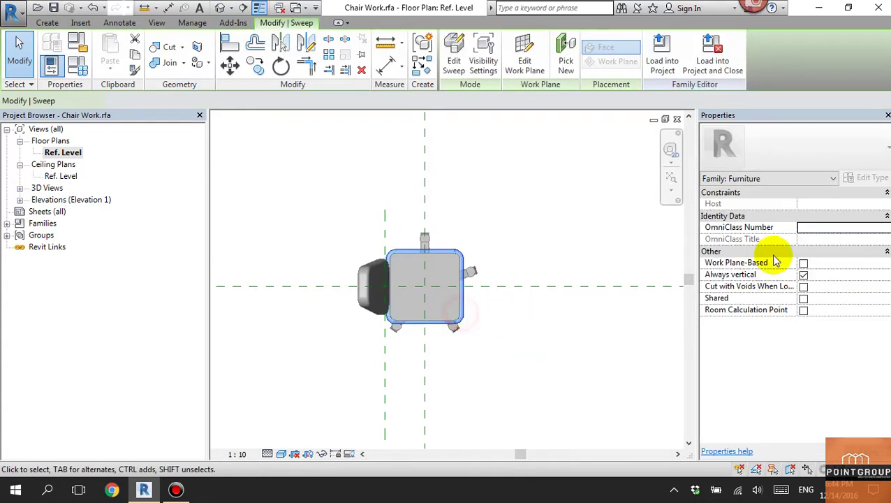
left_click(841, 239)
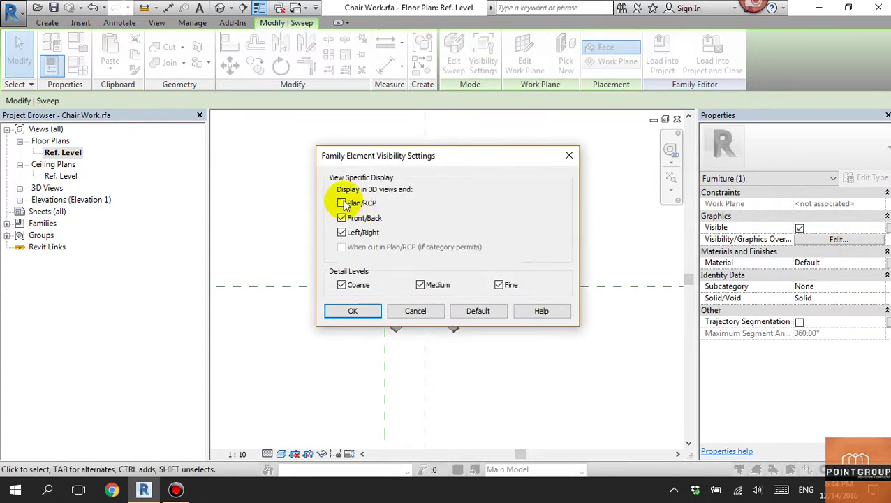
left_click(342, 204)
left_click(353, 311)
left_click(552, 369)
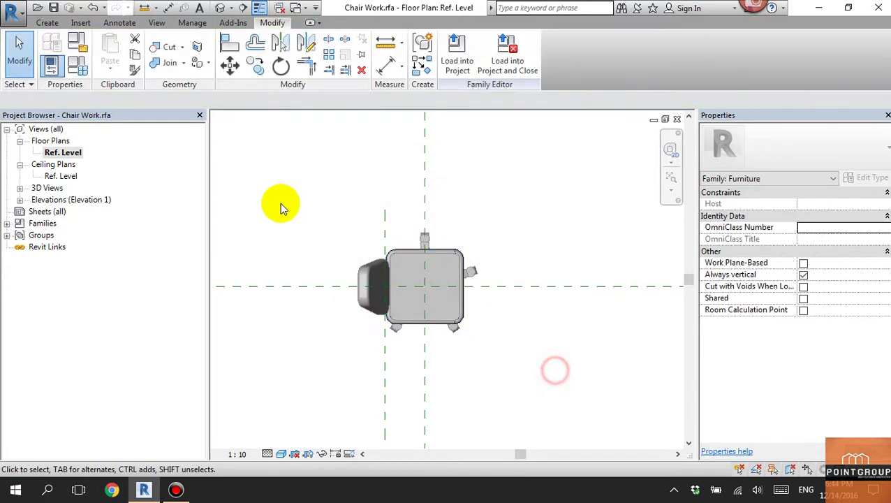
Step: Review all chair parts' categories and visibility settings, then load the family into the project
left_click_drag(280, 203, 545, 349)
left_click(594, 50)
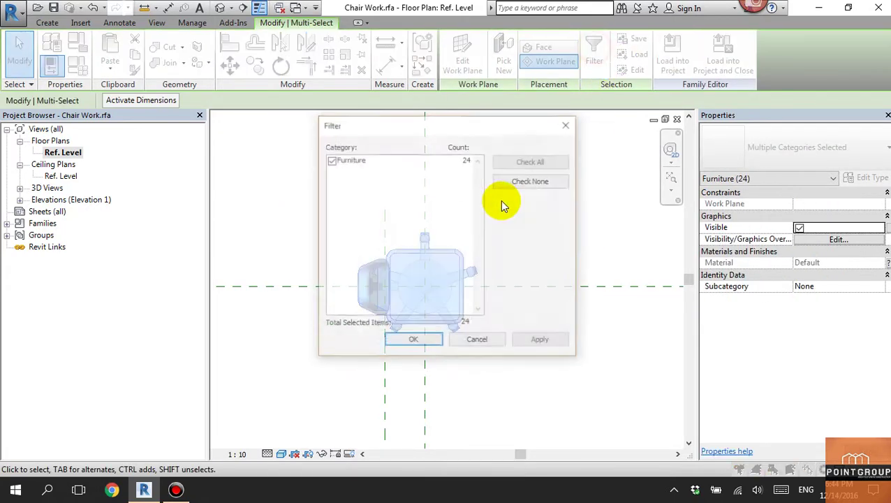
left_click(414, 341)
left_click(838, 239)
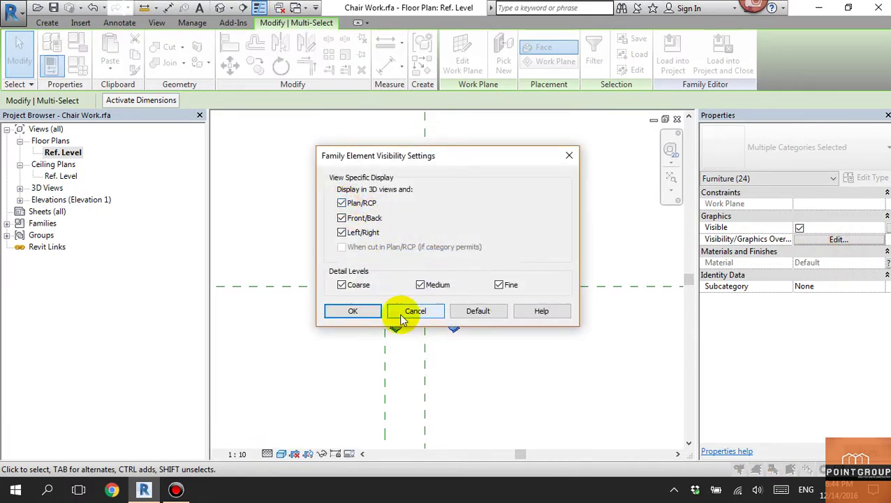
left_click(361, 312)
left_click(537, 342)
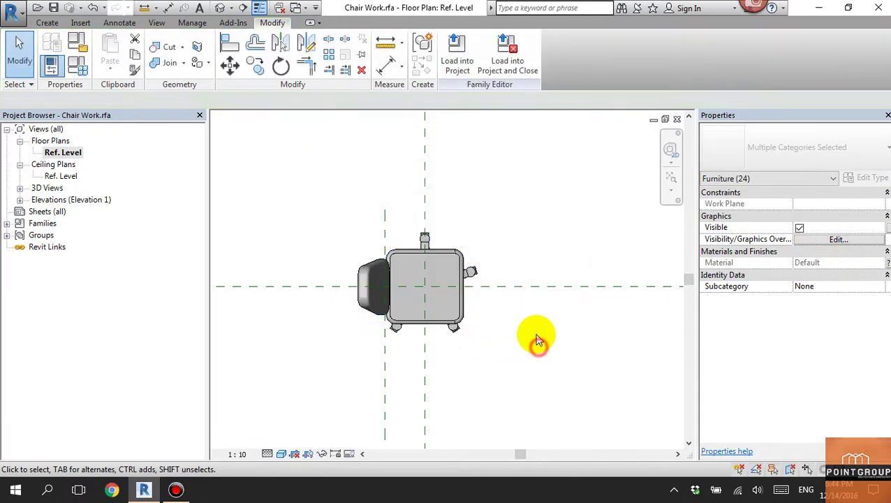
left_click(455, 63)
Step: Load the revised Chair Work family into RNC-A_Bài tập1, overwriting the existing version
left_click(413, 341)
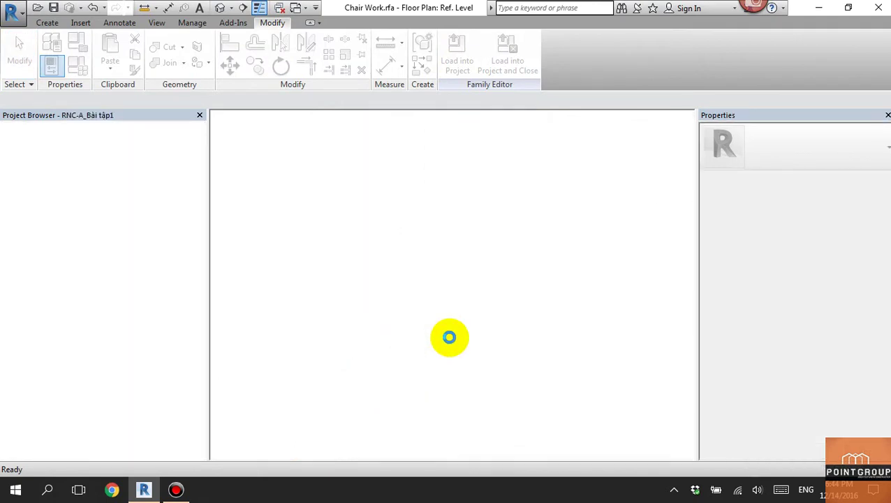
left_click(443, 205)
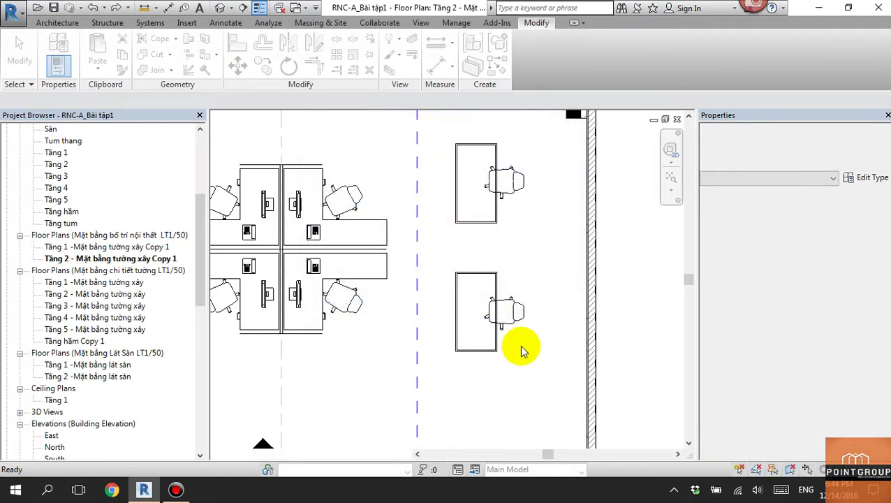
scroll(532, 329, "up", 2)
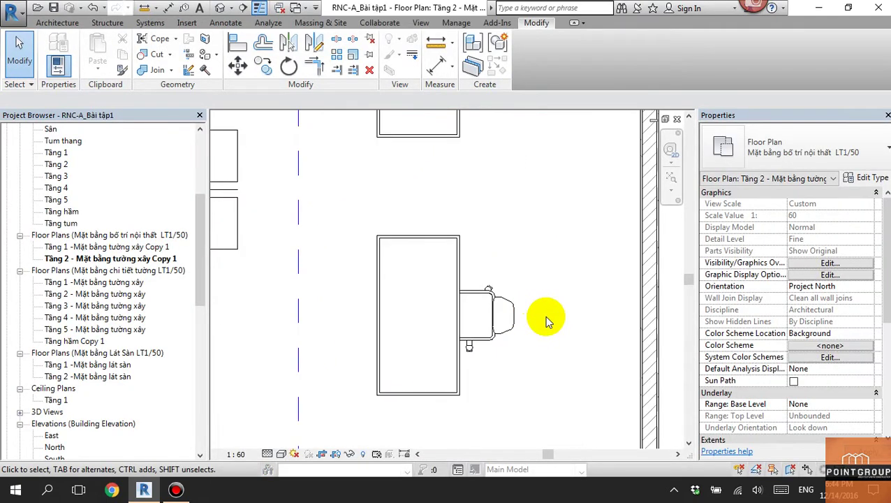
scroll(527, 315, "up", 3)
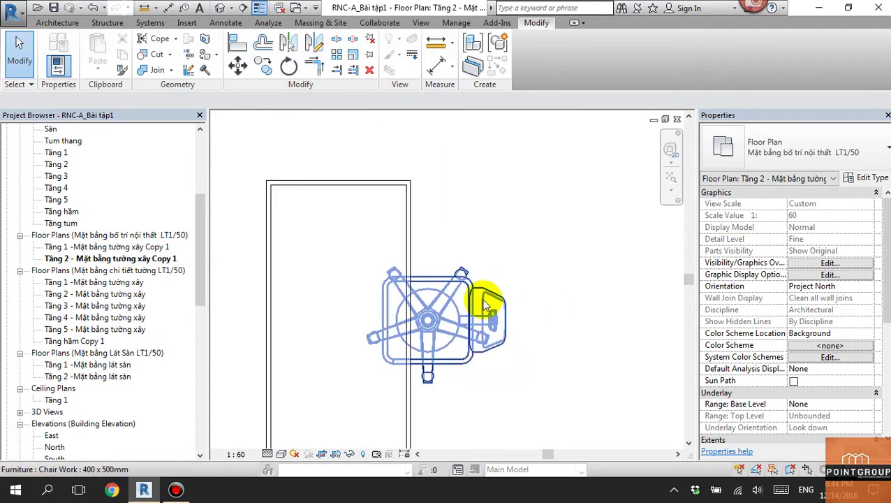
Step: Select one of the reloaded chairs in the Tầng 2 plan to inspect it
left_click(483, 310)
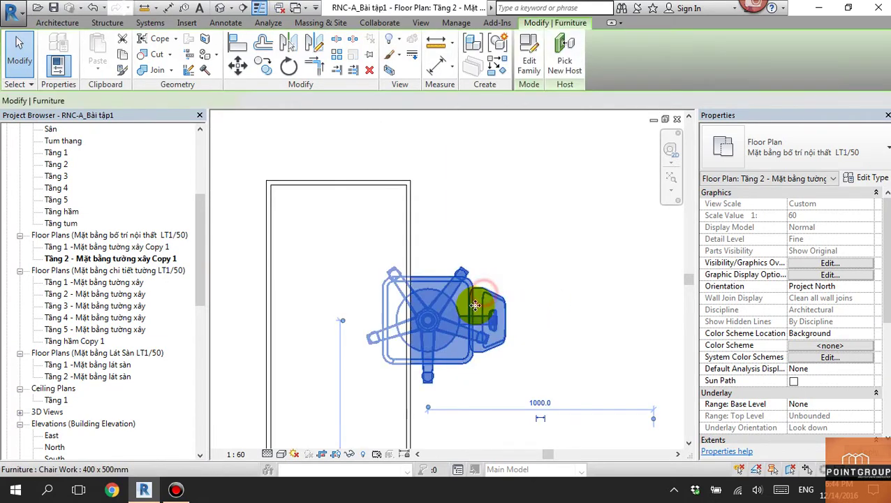
left_click(441, 339)
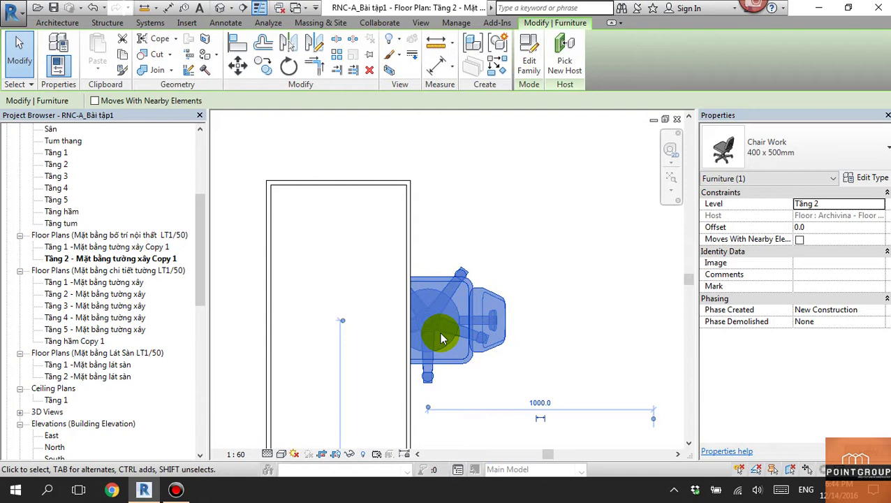
key("Escape")
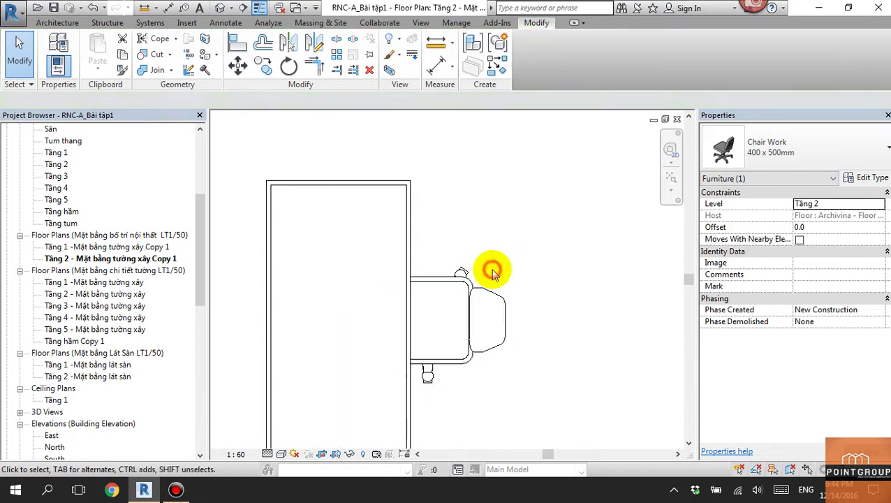
scroll(502, 268, "down", 2)
scroll(506, 268, "down", 2)
scroll(524, 286, "down", 1)
scroll(527, 293, "up", 3)
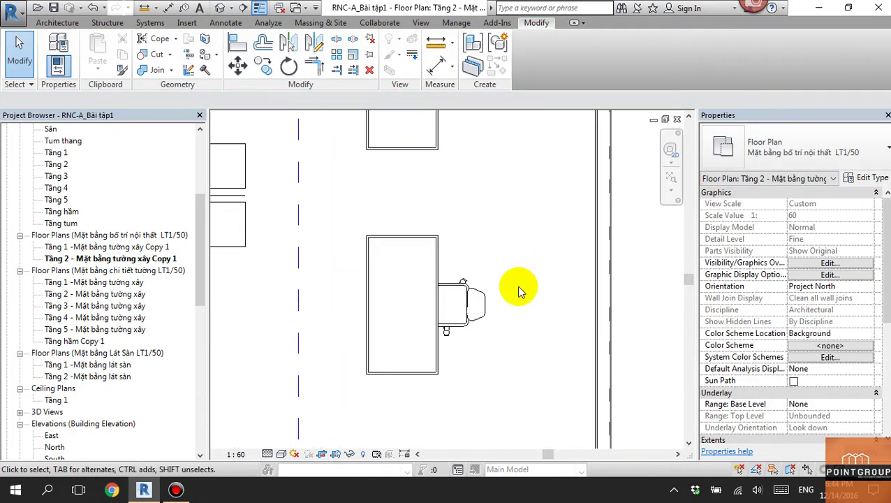
scroll(518, 293, "down", 1)
Step: Bring the cubicle cluster into view and check one of its workstations
middle_click_drag(534, 308, 555, 308)
scroll(551, 298, "down", 2)
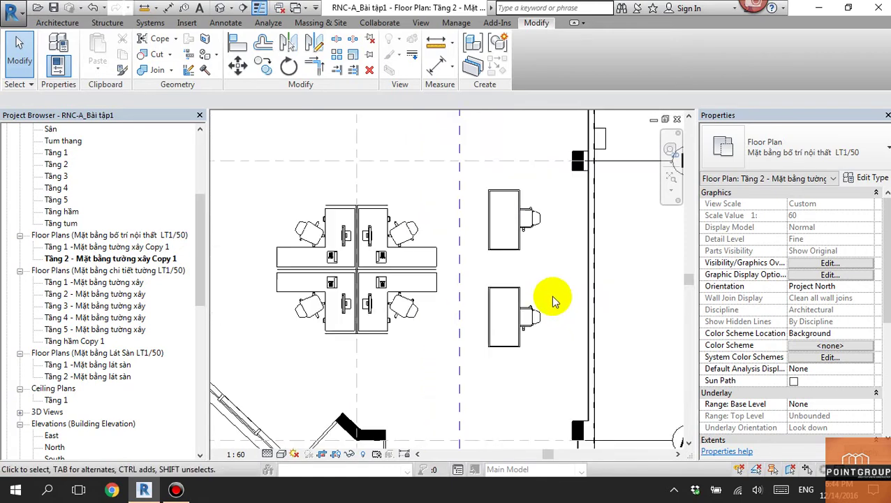
scroll(432, 340, "down", 1)
middle_click_drag(431, 341, 487, 342)
scroll(487, 324, "up", 2)
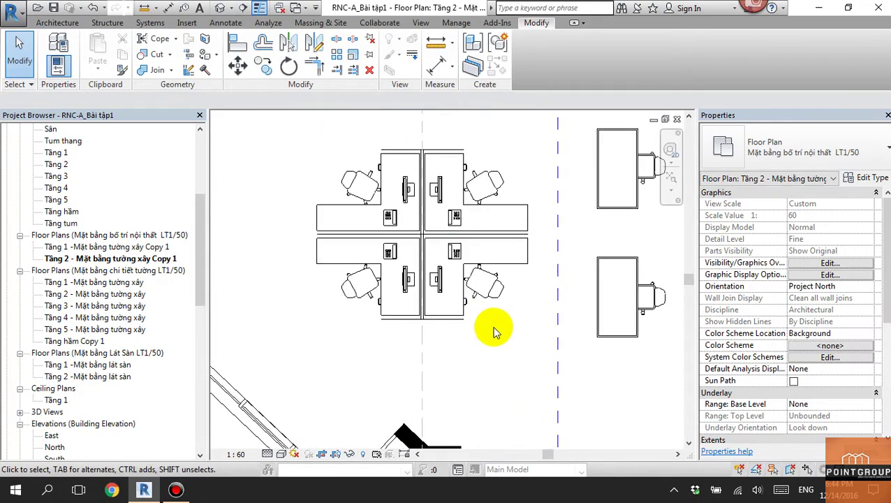
left_click(483, 324)
left_click(487, 352)
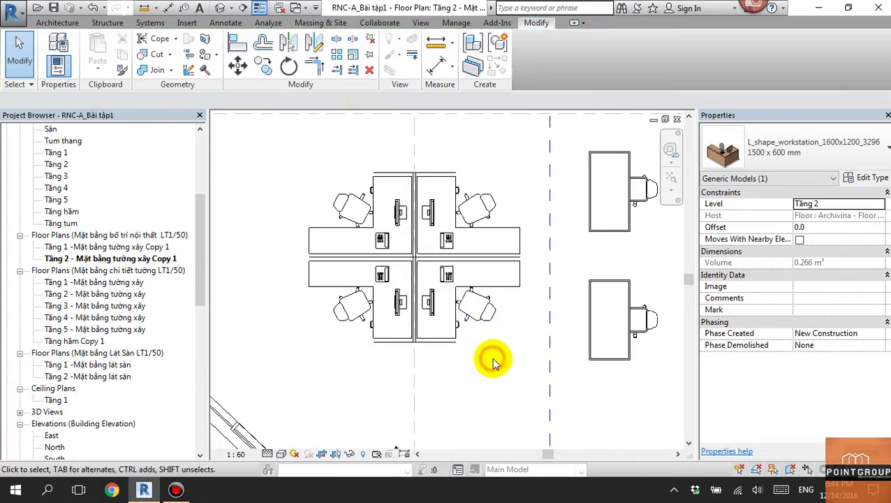
scroll(496, 363, "down", 3)
scroll(488, 358, "up", 2)
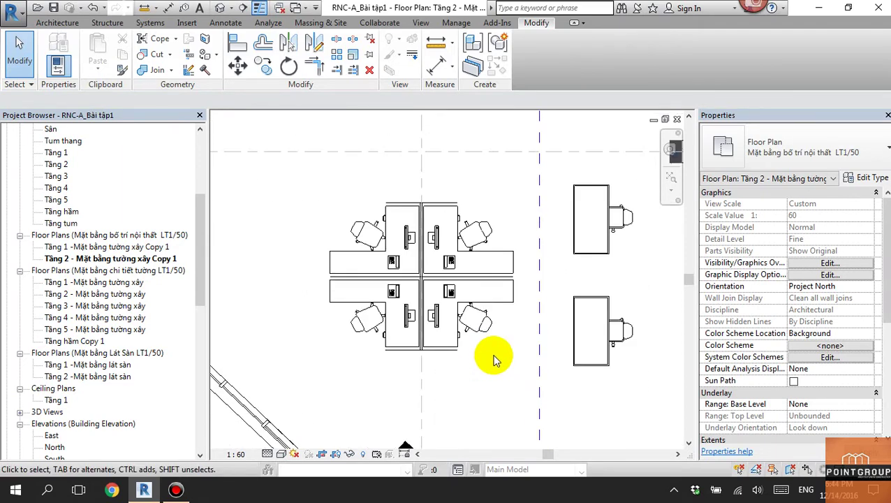
Step: Look at the tag categories in Annotate's Tag All Not Tagged, then close it without tagging
left_click(233, 25)
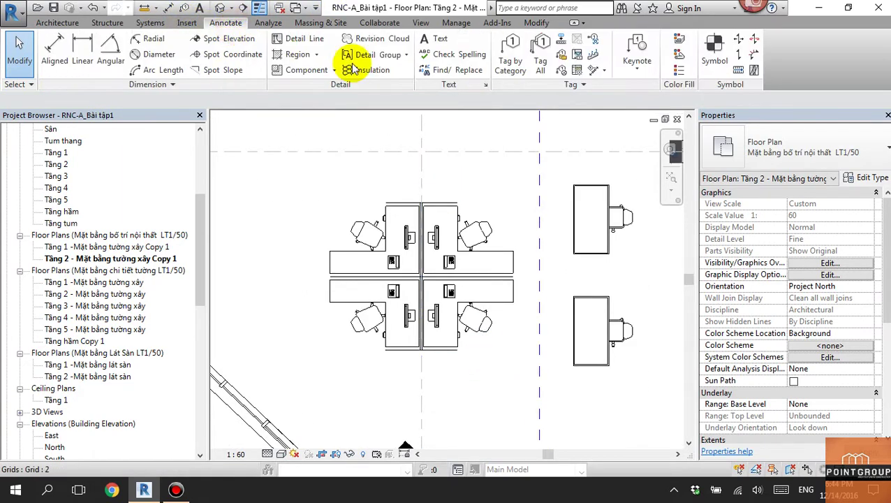
left_click(540, 72)
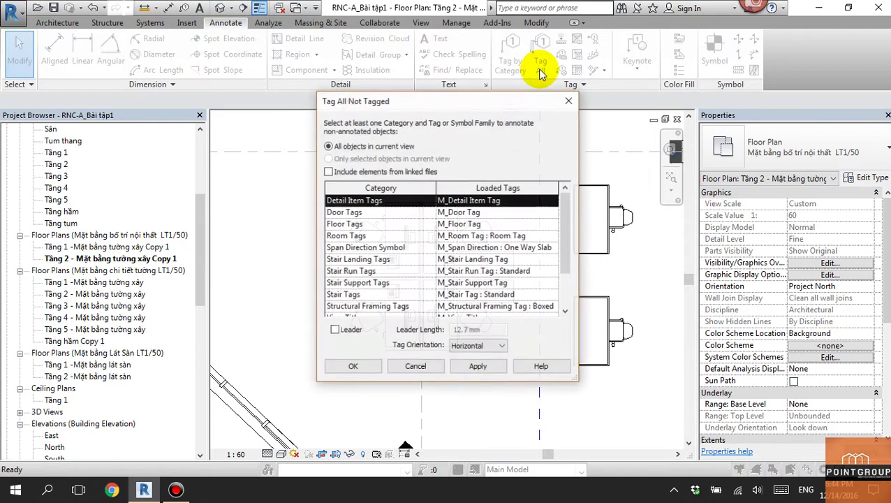
left_click(385, 249)
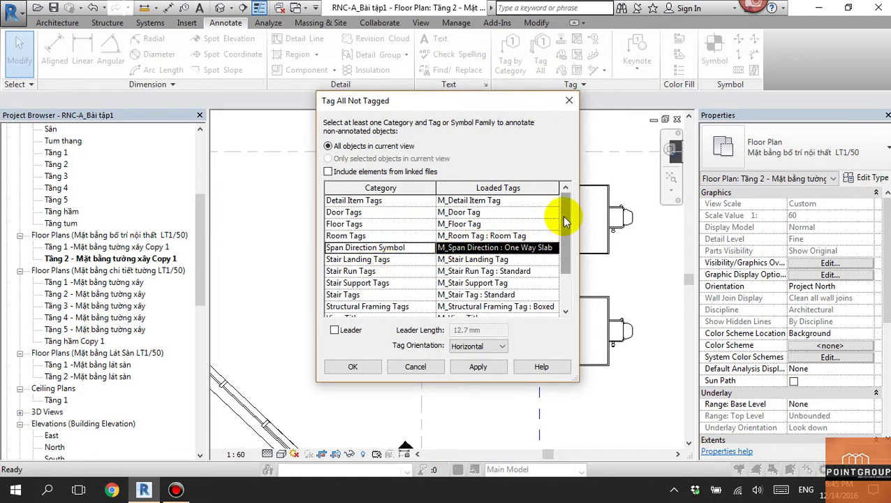
left_click(569, 100)
Step: Select the desk, chair and L-shaped workstation, finding the workstation is Generic Models
left_click(592, 188)
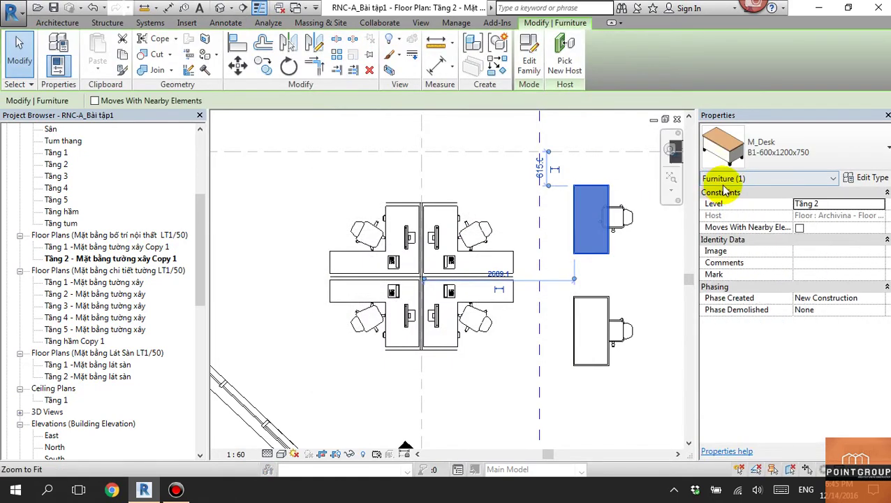
left_click(621, 216)
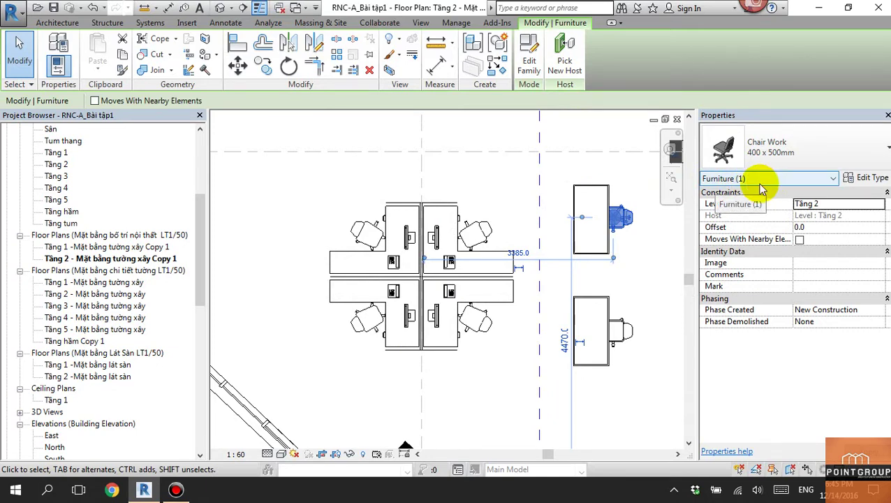
left_click(487, 231)
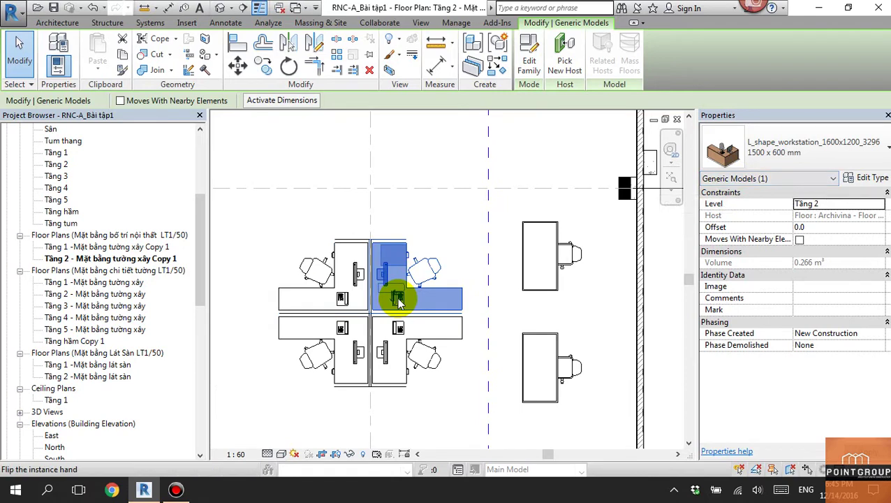
left_click(397, 297)
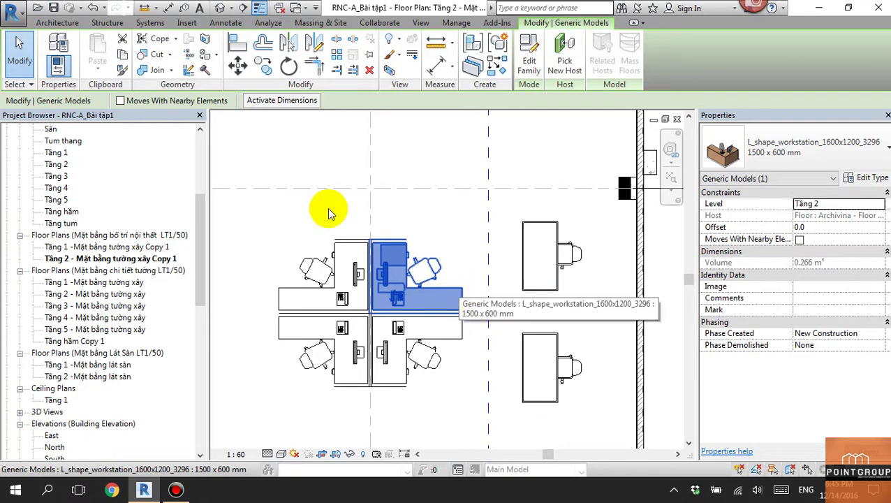
Step: Open the L_shape_workstation family in the Family Editor and orbit around it
double_click(452, 293)
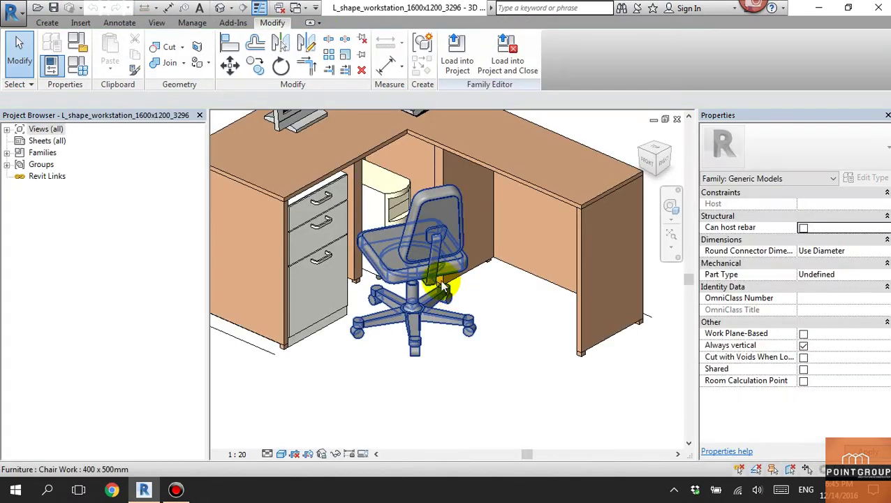
left_click(412, 290)
left_click(421, 283)
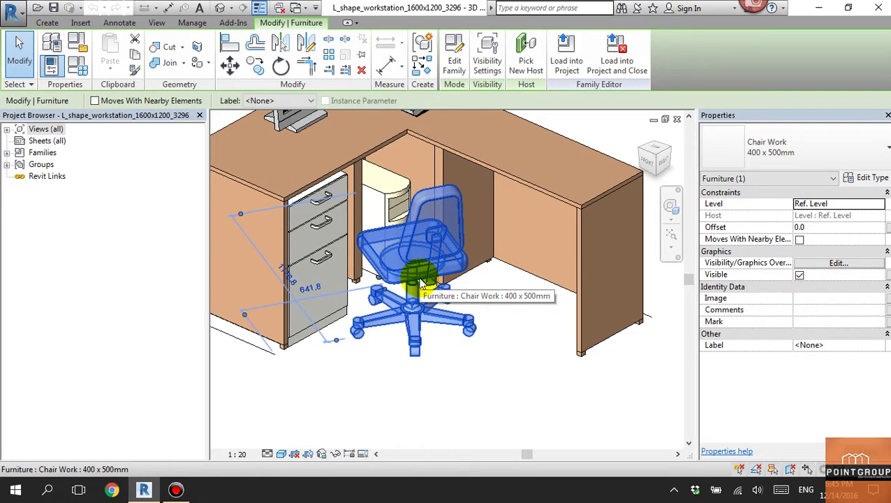
scroll(560, 302, "down", 5)
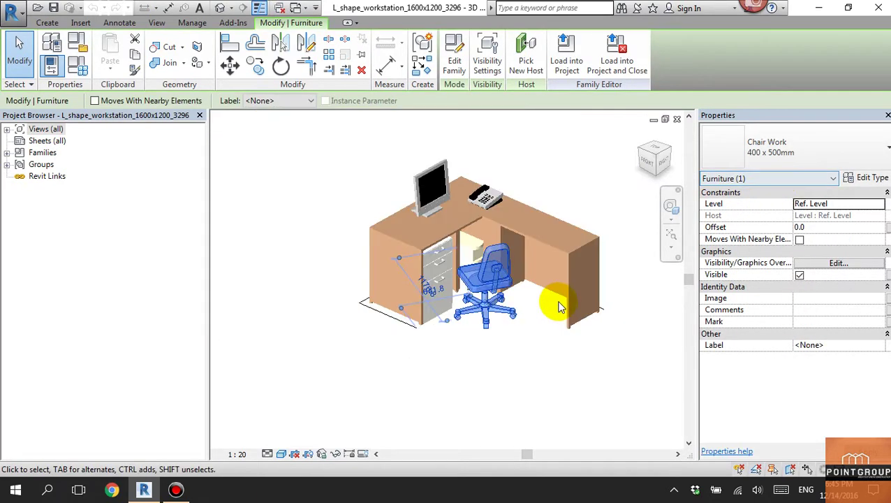
middle_click_drag(561, 302, 408, 308, "shift")
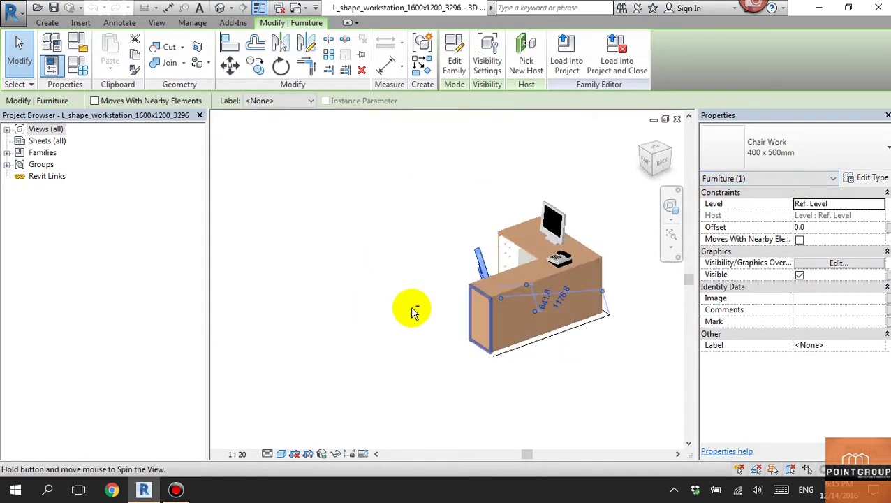
Step: Change the workstation family's category to Furniture
left_click(79, 62)
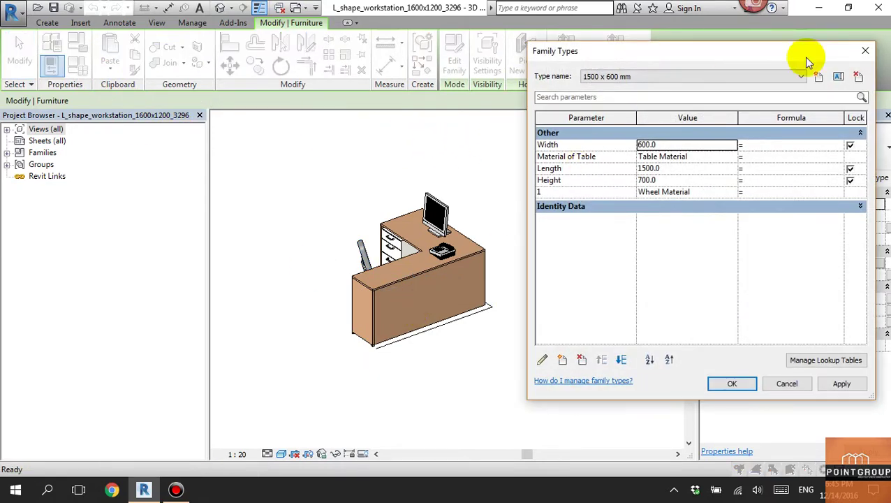
left_click(863, 51)
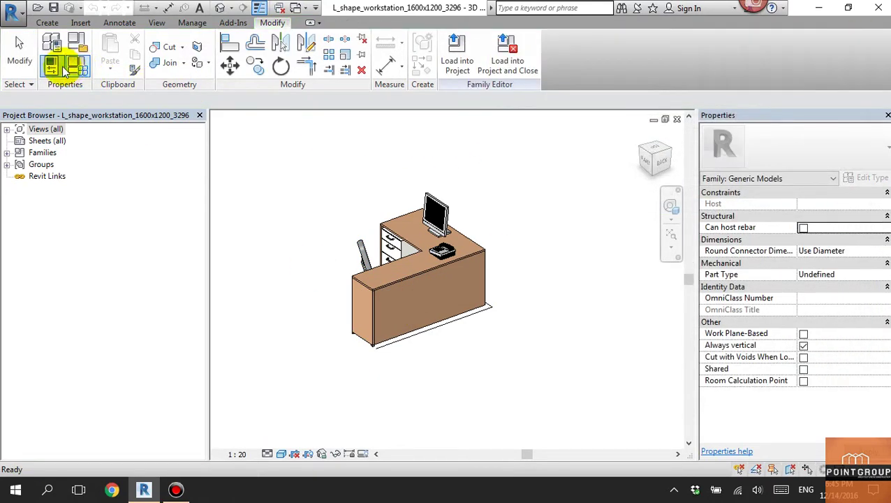
left_click(77, 43)
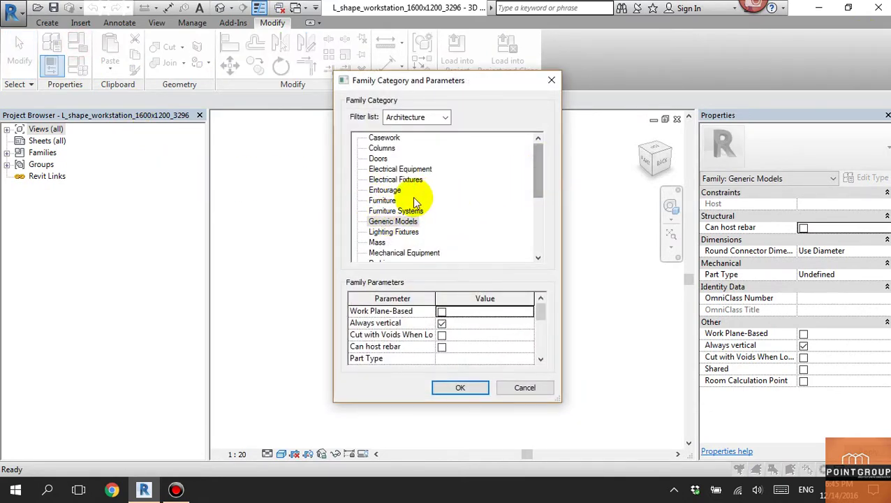
left_click(385, 200)
left_click(460, 388)
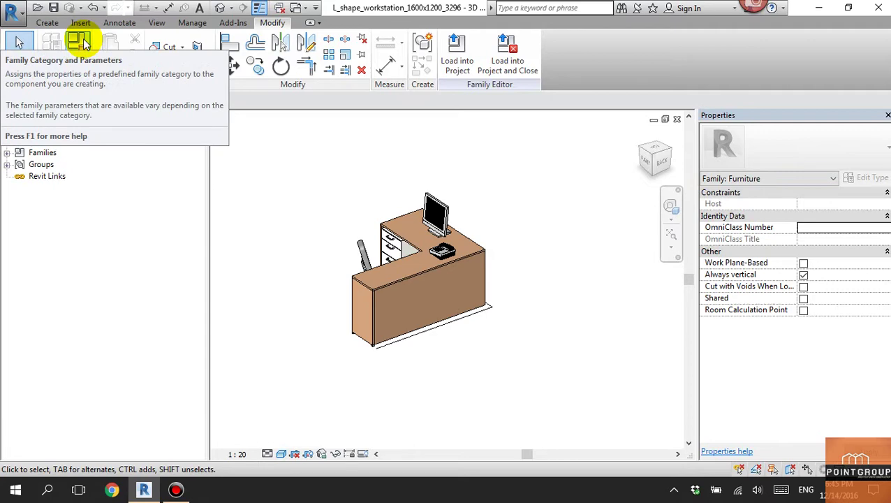
Step: Load the workstation family into the RNC-A project, overwriting the existing version
left_click(459, 70)
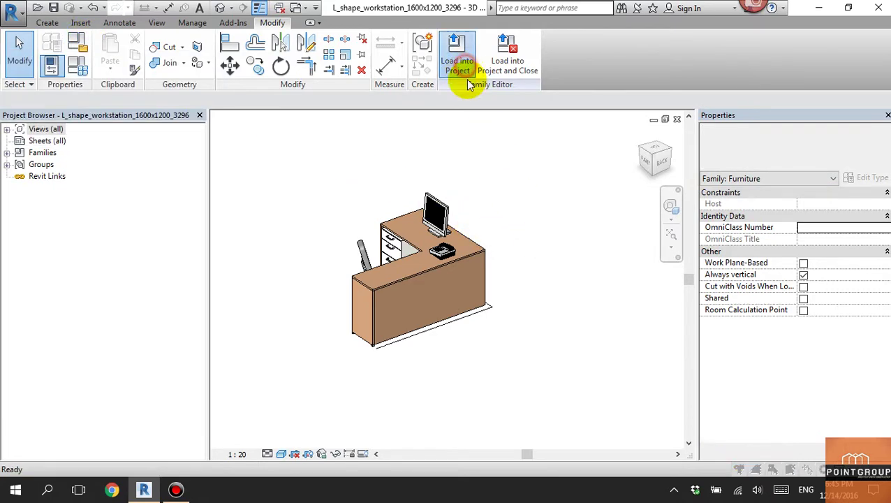
left_click(424, 347)
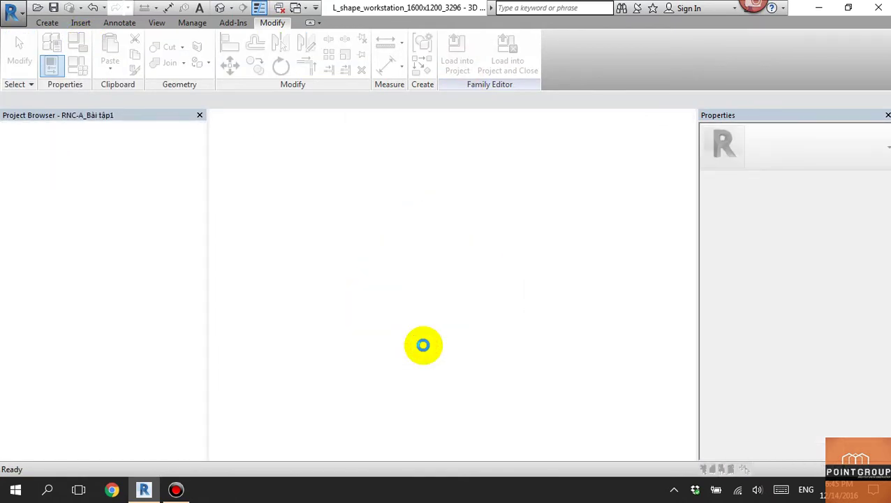
left_click(434, 213)
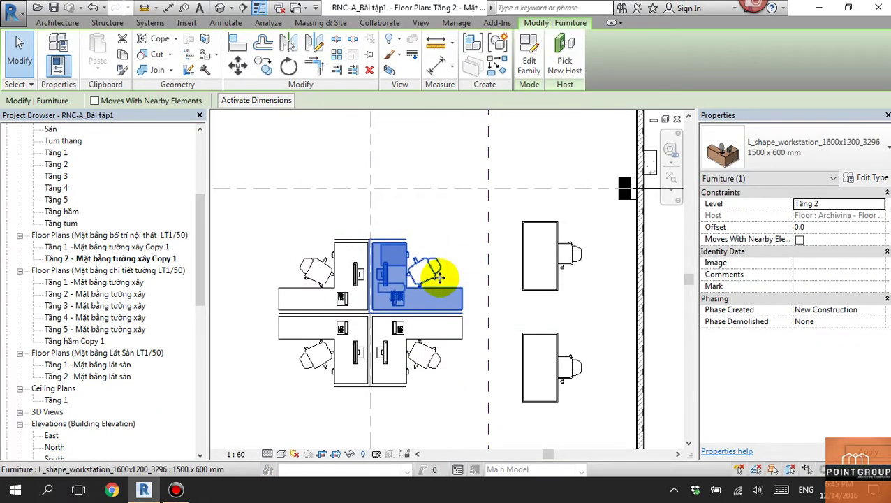
left_click(463, 218)
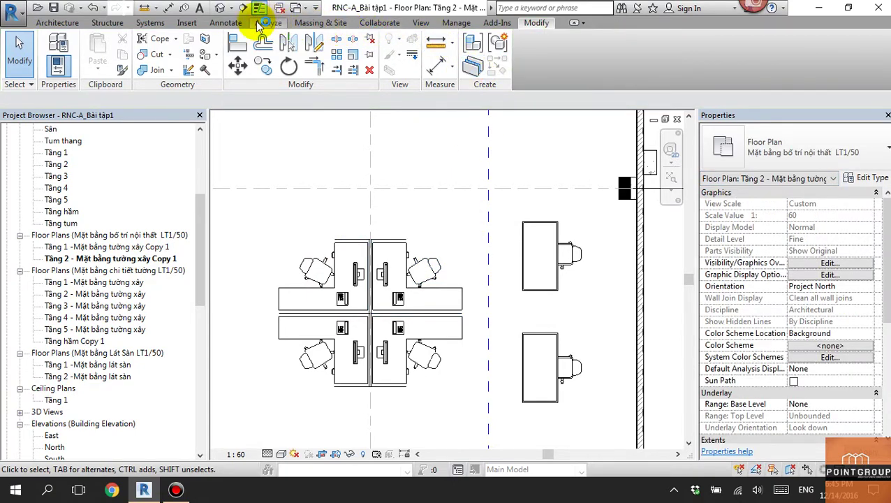
Step: Check the category list in Tag All Not Tagged, then close it without tagging
left_click(227, 22)
left_click(543, 66)
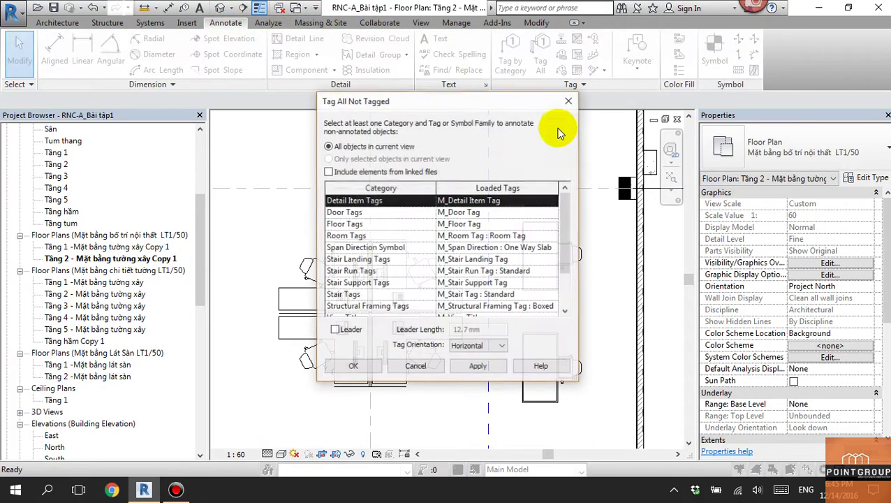
left_click(390, 246)
scroll(398, 259, "down", 2)
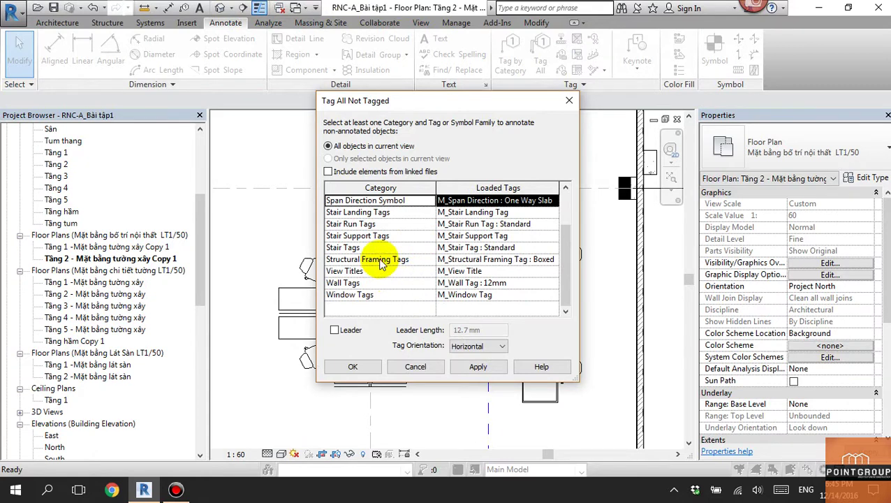
scroll(383, 263, "up", 2)
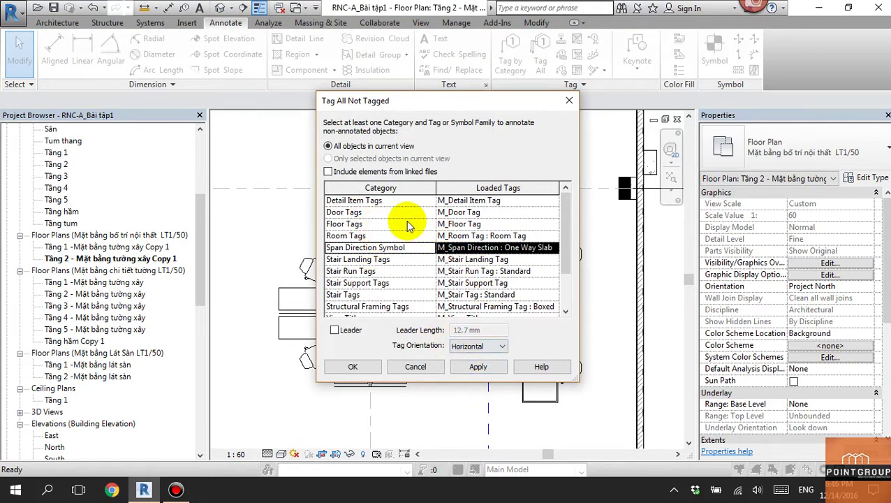
left_click(574, 101)
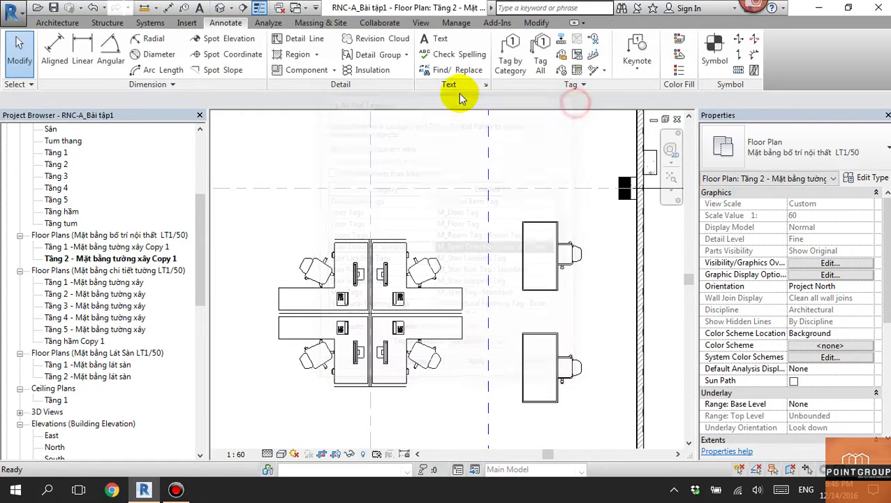
Step: Load M_Furniture Tag from Annotations > Architectural as the Furniture category's tag
left_click(585, 86)
left_click(559, 99)
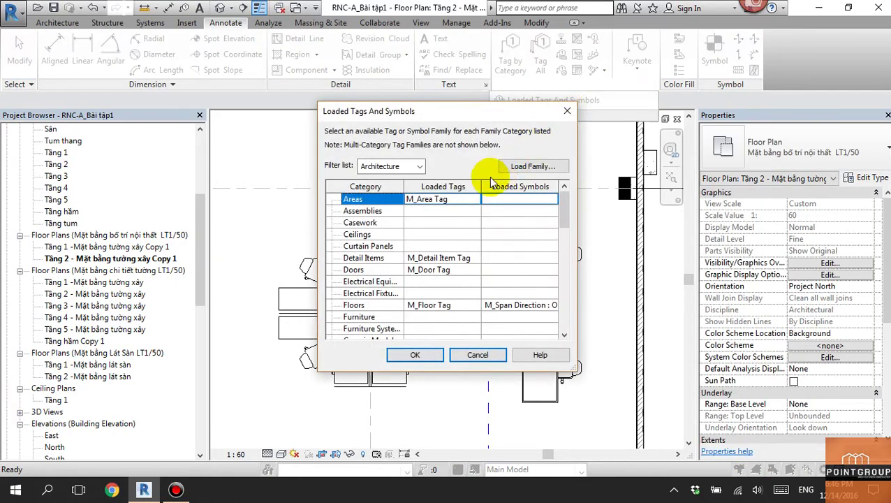
left_click(537, 169)
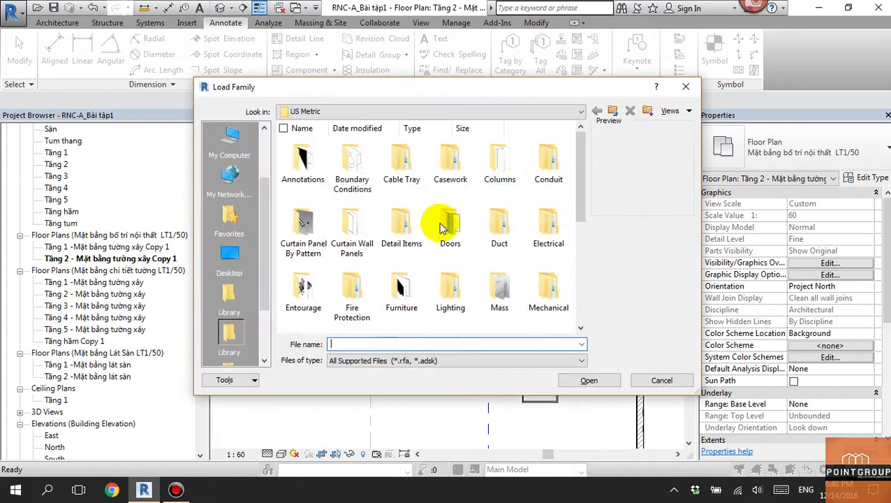
double_click(307, 155)
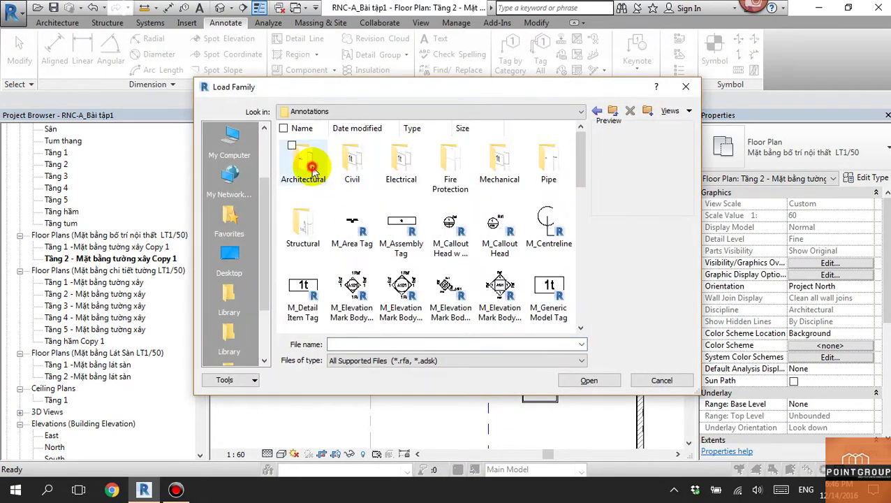
double_click(310, 168)
left_click(670, 110)
left_click(678, 124)
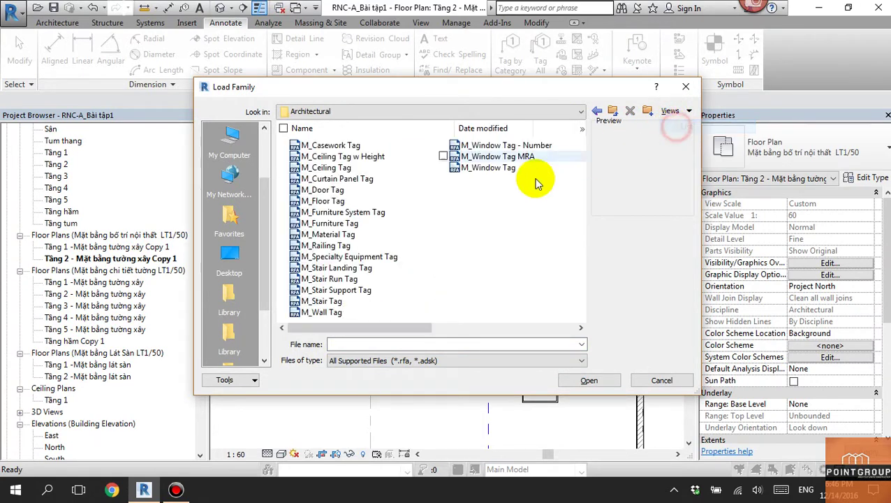
left_click(356, 224)
left_click(569, 385)
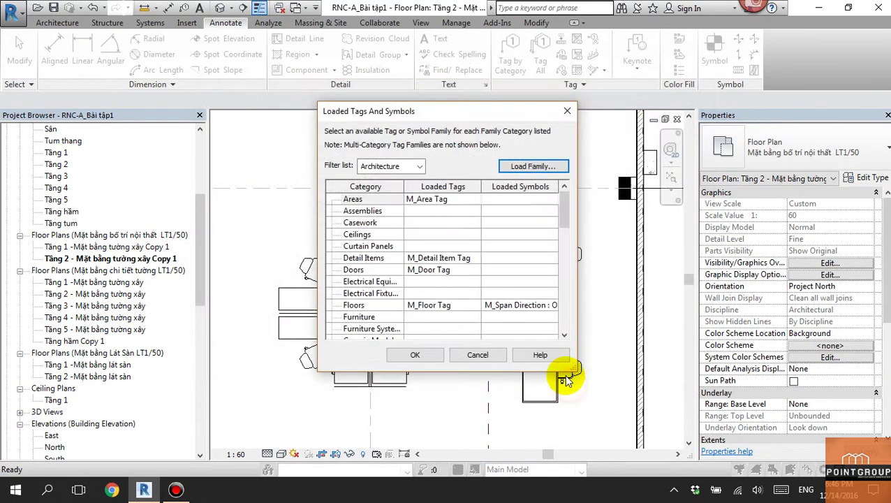
left_click(514, 317)
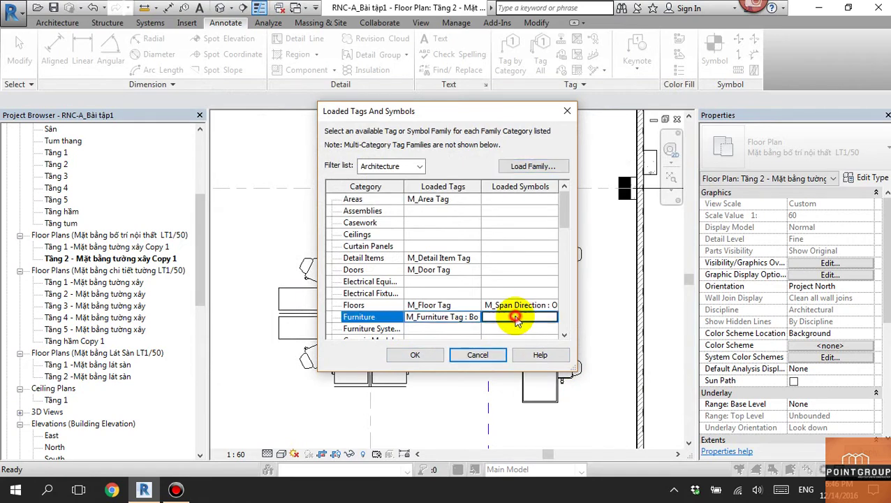
left_click(416, 354)
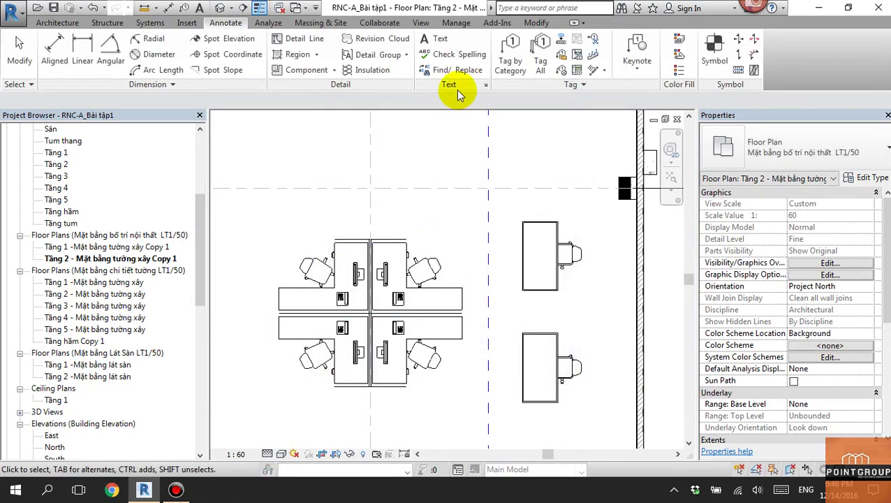
Step: Tag all untagged furniture using Furniture Tags (M_Furniture Tag : Boxed)
left_click(542, 67)
left_click(361, 237)
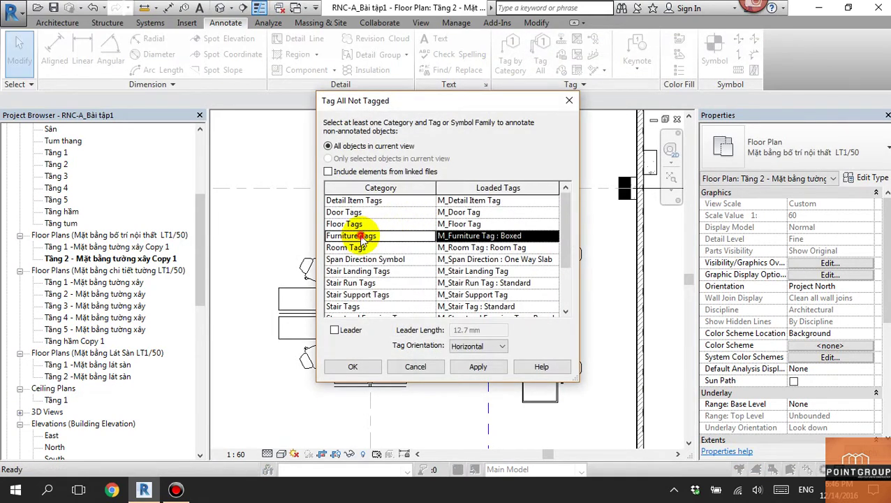
left_click(353, 367)
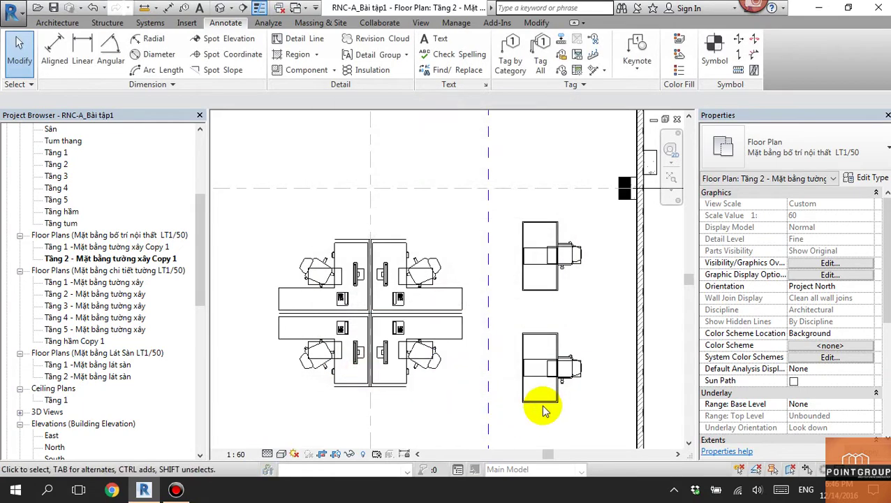
scroll(377, 274, "up", 3)
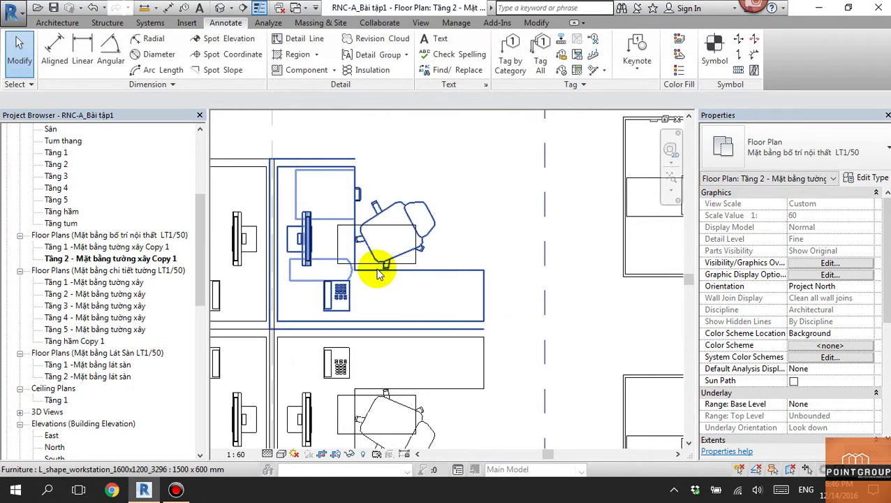
Step: Select the new question-mark tags, including the one on the right desk
left_click(414, 264)
scroll(433, 259, "down", 2)
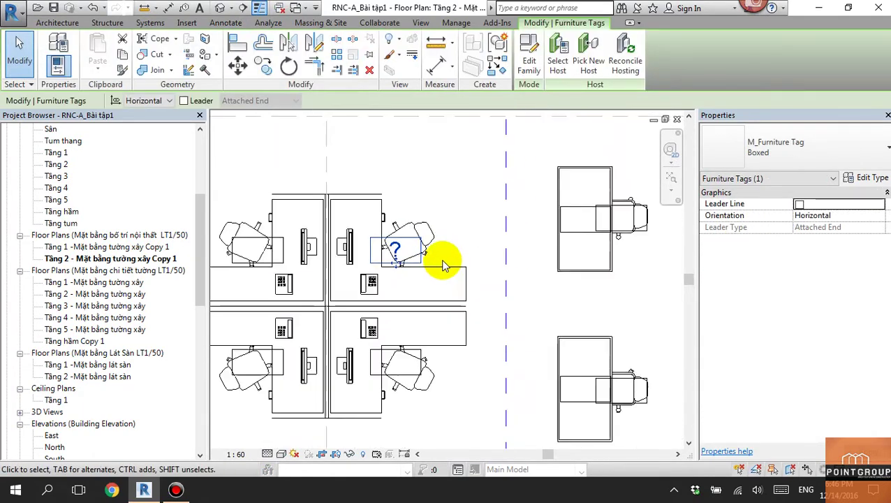
left_click(573, 244)
scroll(531, 279, "up", 2)
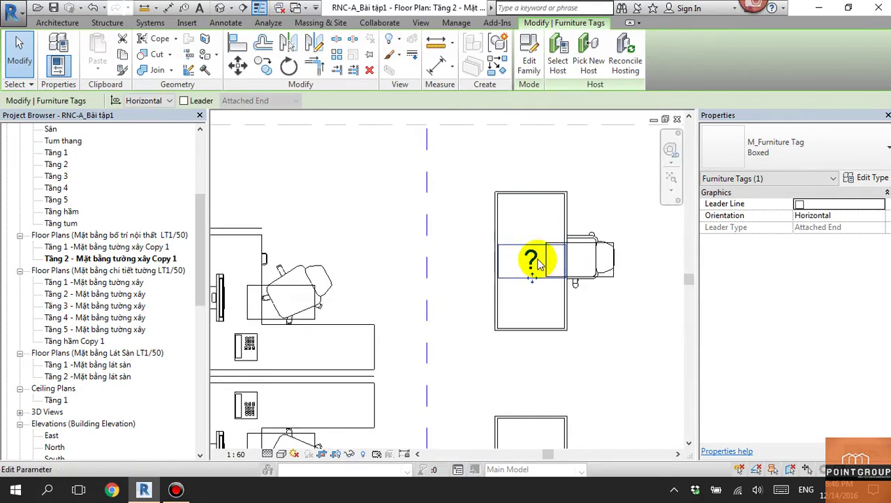
Step: Set the desk's Type Mark to B1
left_click(532, 200)
left_click(590, 237)
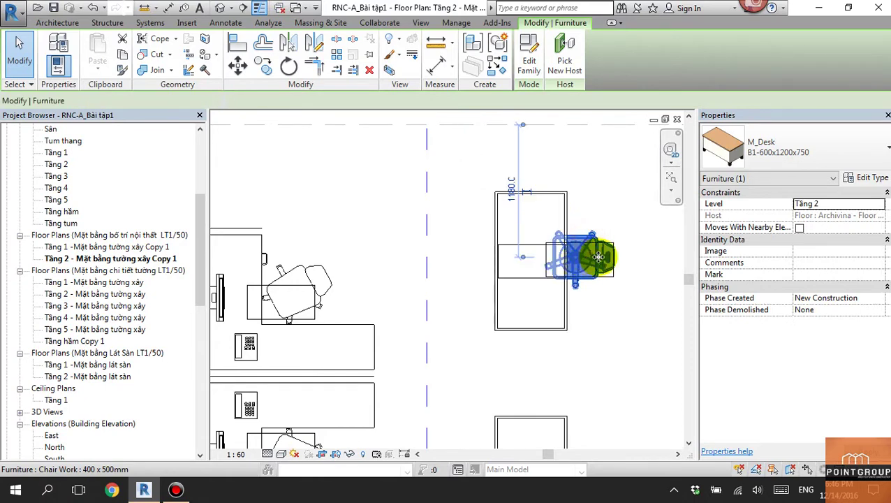
left_click(565, 200)
left_click(863, 183)
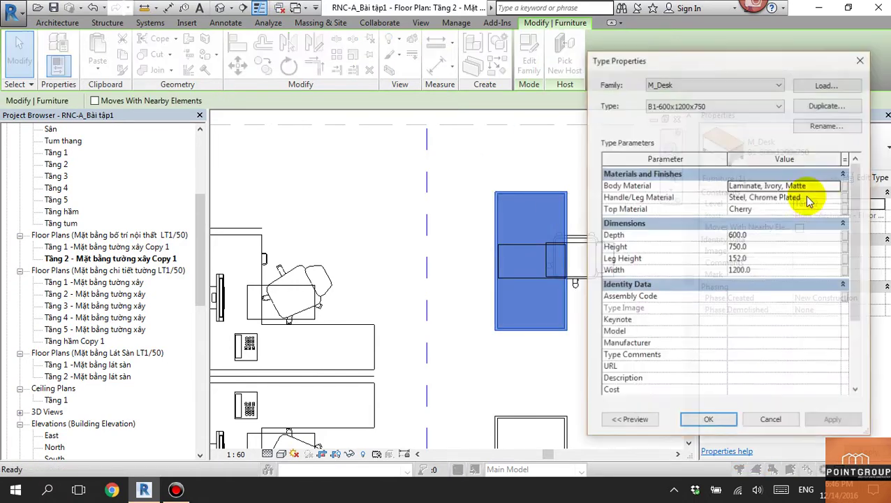
left_click_drag(846, 218, 853, 318)
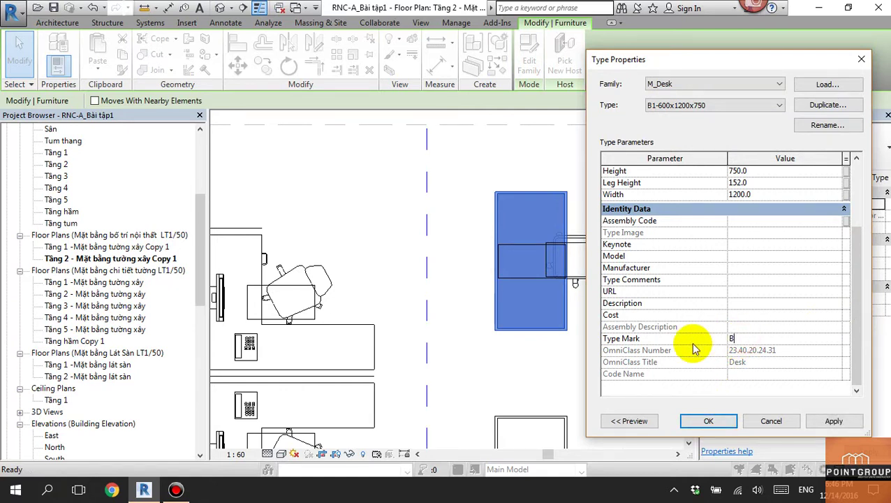
type("1")
left_click(709, 421)
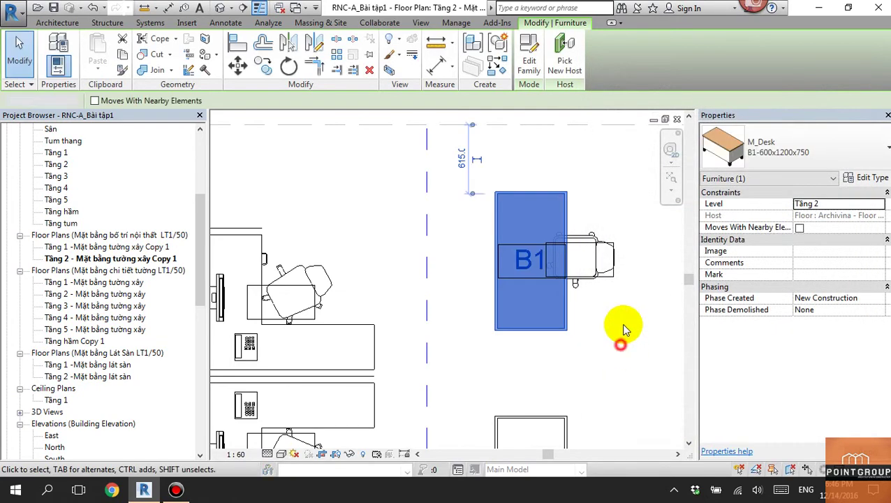
left_click(621, 328)
Step: Set the work chair's Type Mark to G1
left_click(597, 255)
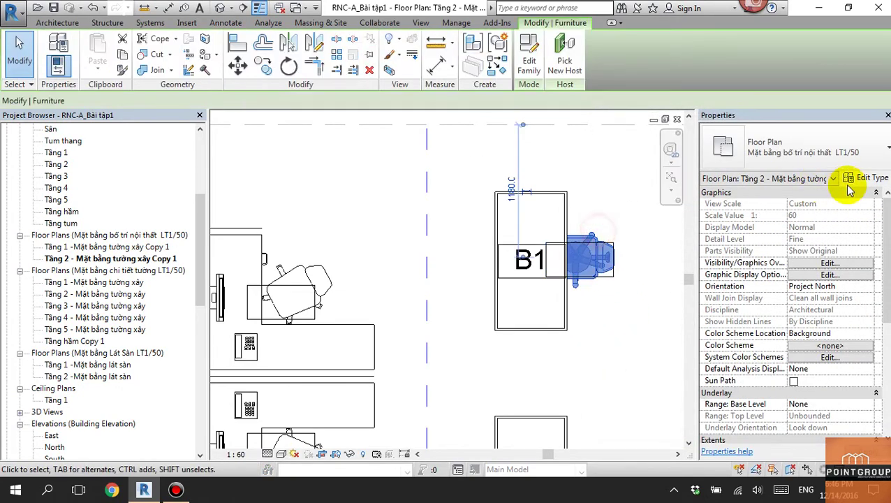
left_click(866, 183)
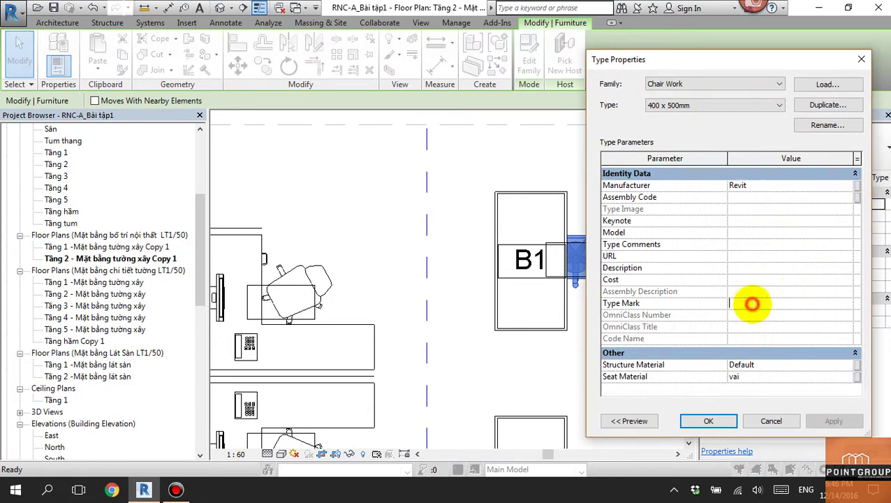
left_click(709, 422)
left_click(617, 383)
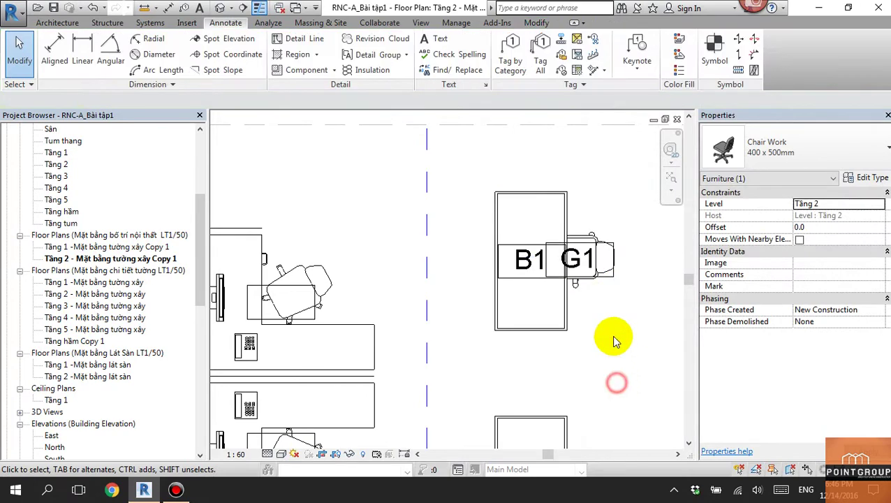
Step: Move the B1 tag above-left of the desk and the G1 tag off the chair
left_click(520, 280)
left_click_drag(533, 278, 451, 248)
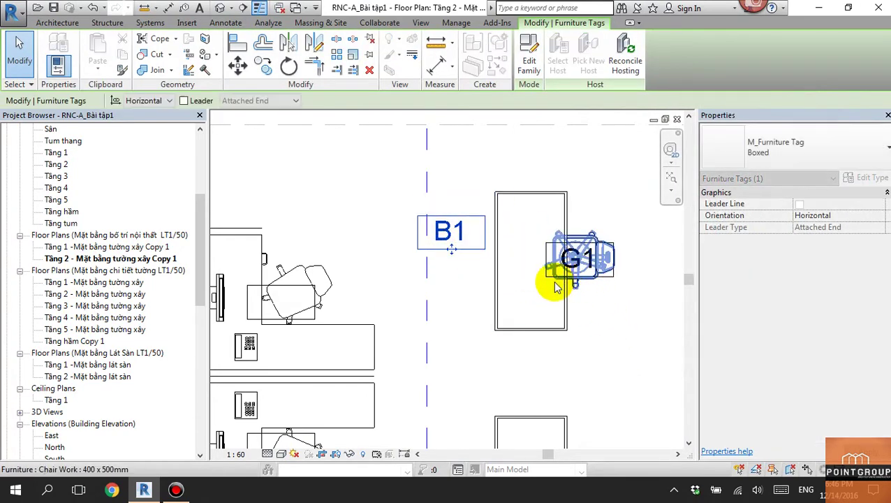
left_click(555, 275)
left_click_drag(581, 273, 617, 216)
left_click(459, 241)
left_click_drag(454, 246, 452, 218)
middle_click_drag(513, 234, 487, 261)
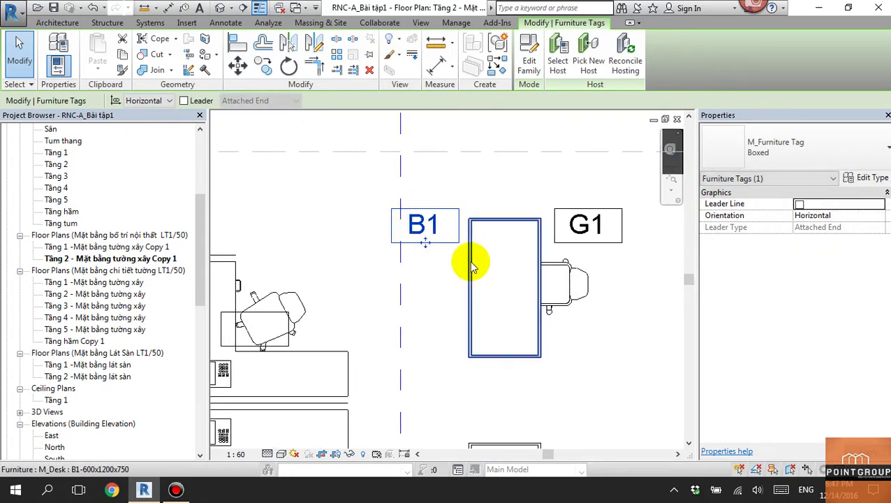
Step: Give the B1 tag a free-end leader ending at the desk edge
left_click(183, 100)
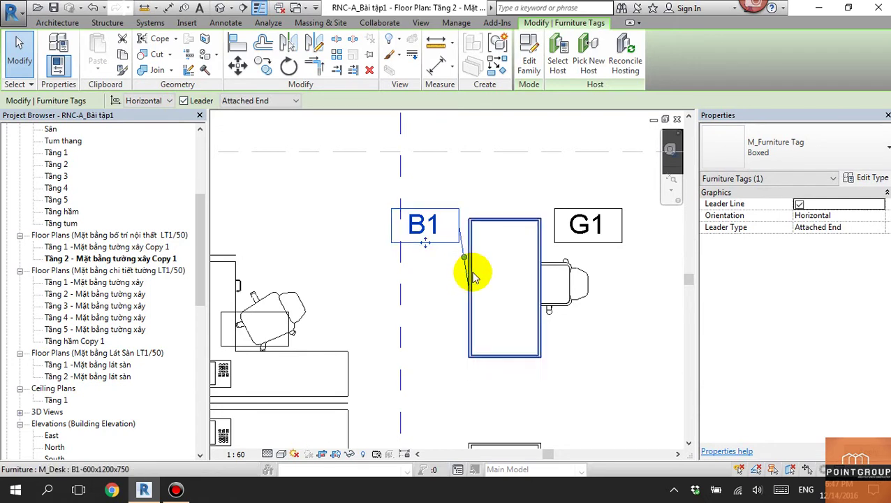
left_click(283, 100)
left_click(249, 122)
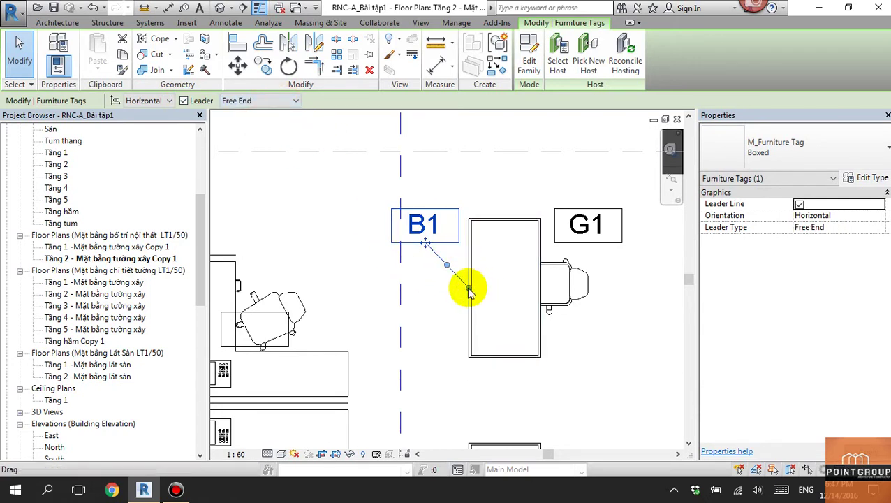
mouse_move(466, 287)
left_mouse_down()
mouse_move(505, 231)
mouse_move(493, 230)
left_mouse_up()
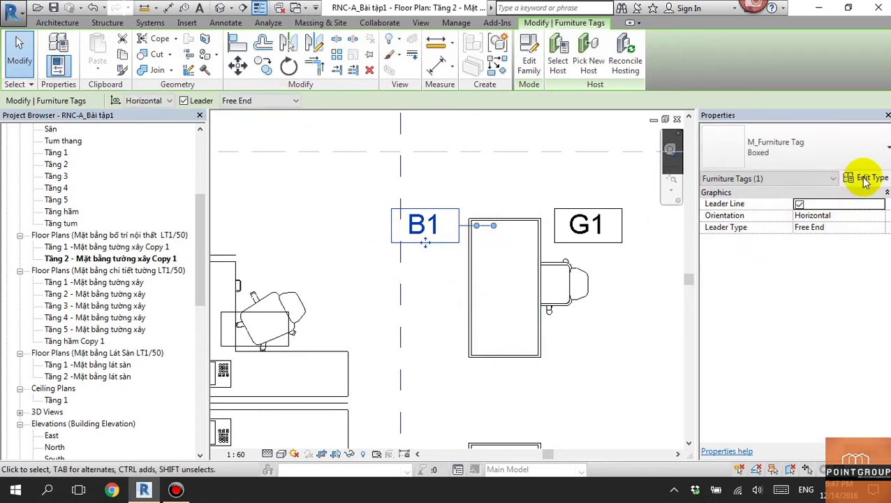
Step: Set the furniture tag type's leader arrowhead to Arrow Filled 15 Degree
left_click(873, 178)
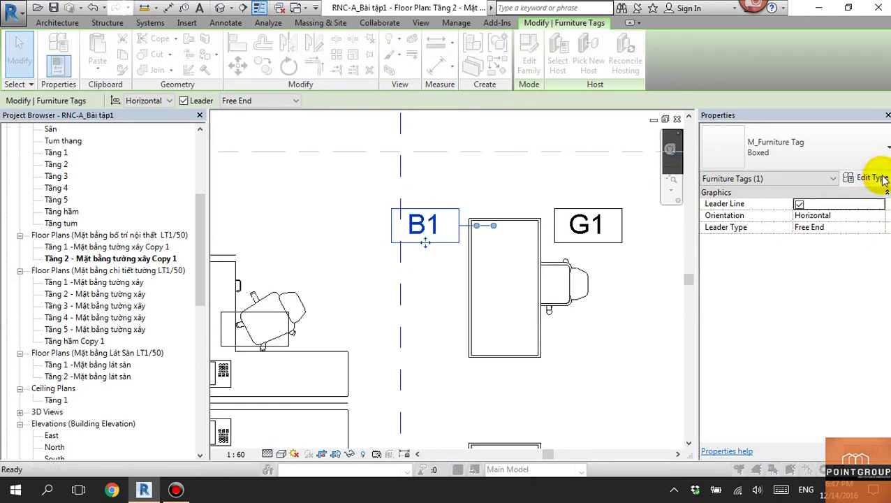
left_click(849, 190)
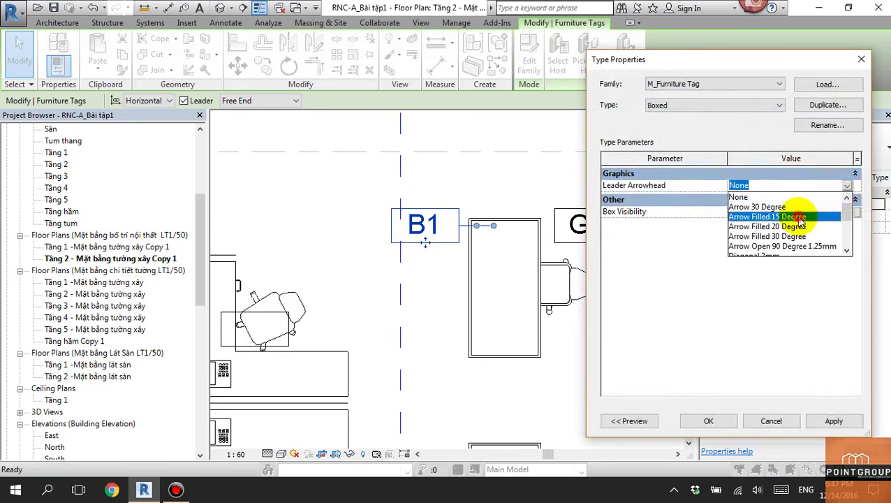
left_click(800, 217)
left_click(719, 420)
scroll(524, 251, "up", 2)
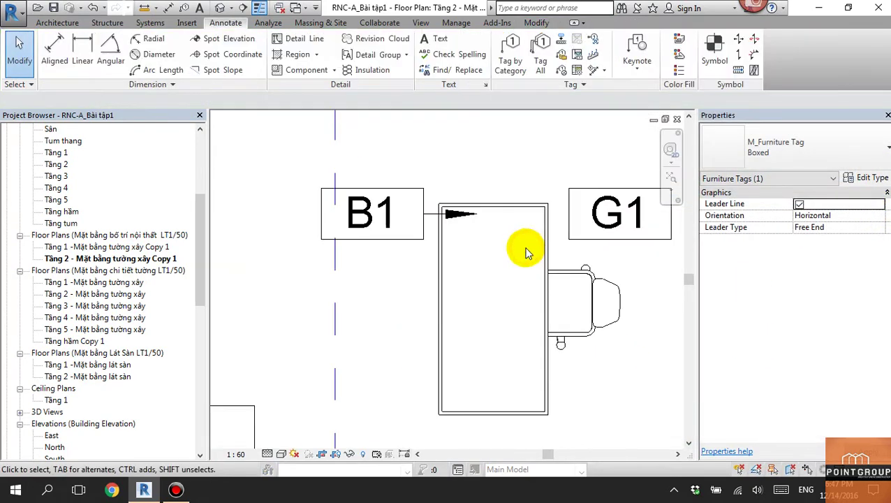
left_click(541, 248)
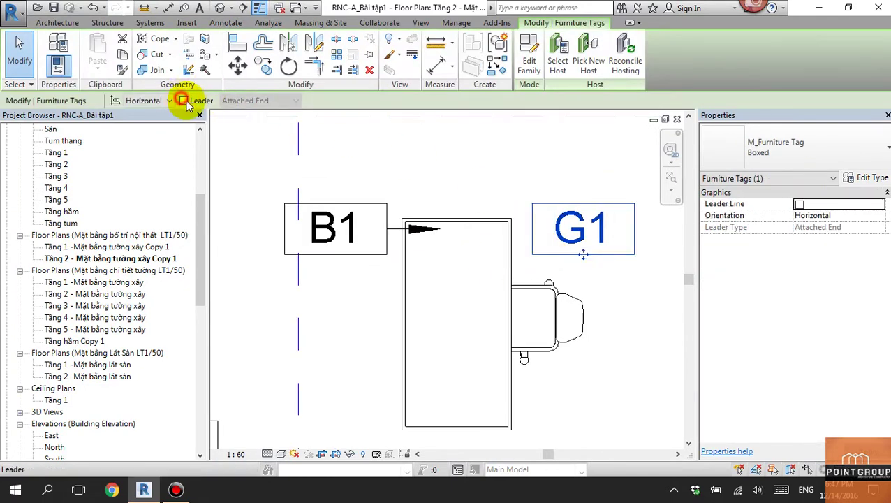
Step: Add a free-end leader with an elbow from the G1 tag to the chair
left_click(182, 101)
mouse_move(553, 266)
left_mouse_down()
mouse_move(498, 253)
mouse_move(493, 230)
left_mouse_up()
left_click(290, 101)
left_click(252, 123)
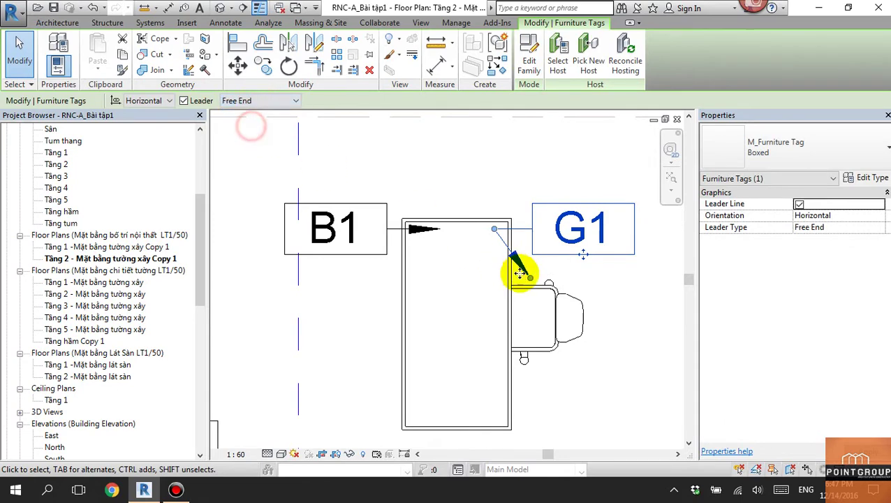
mouse_move(520, 274)
left_mouse_down()
mouse_move(456, 229)
mouse_move(538, 327)
left_mouse_up()
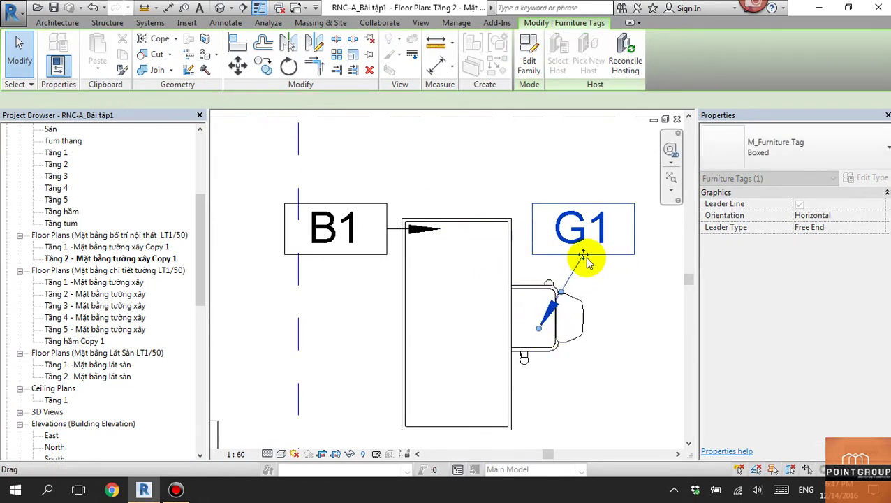
left_click_drag(585, 259, 567, 204)
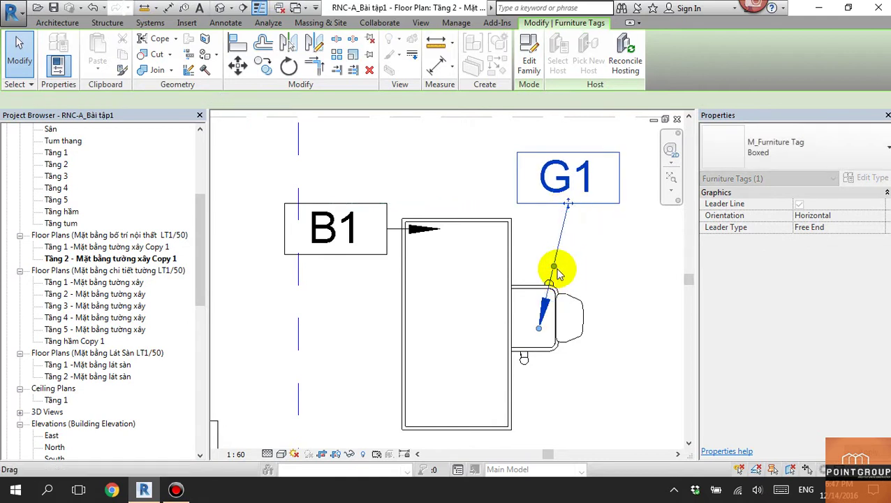
left_click_drag(552, 266, 606, 302)
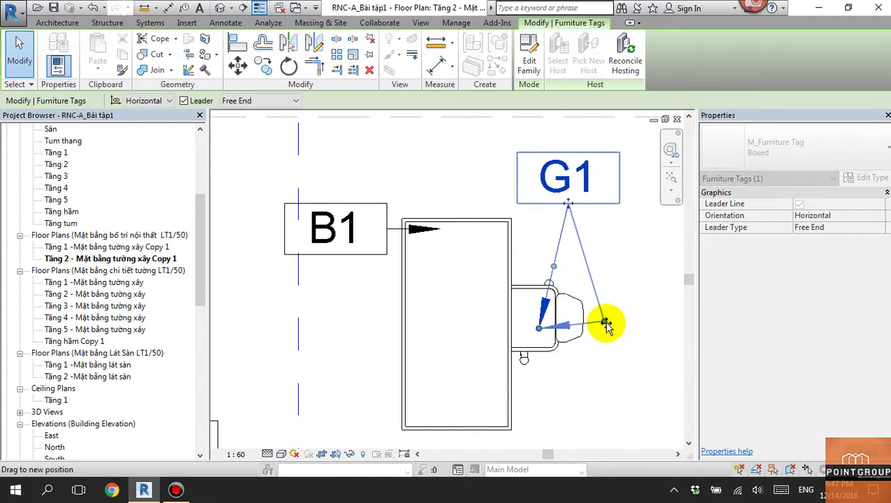
middle_click_drag(591, 243, 518, 274)
left_click_drag(493, 234, 527, 239)
left_click_drag(566, 362, 532, 360)
Step: Reposition the B1 tag's leader so its arrow lands on the desk
scroll(434, 258, "down", 3)
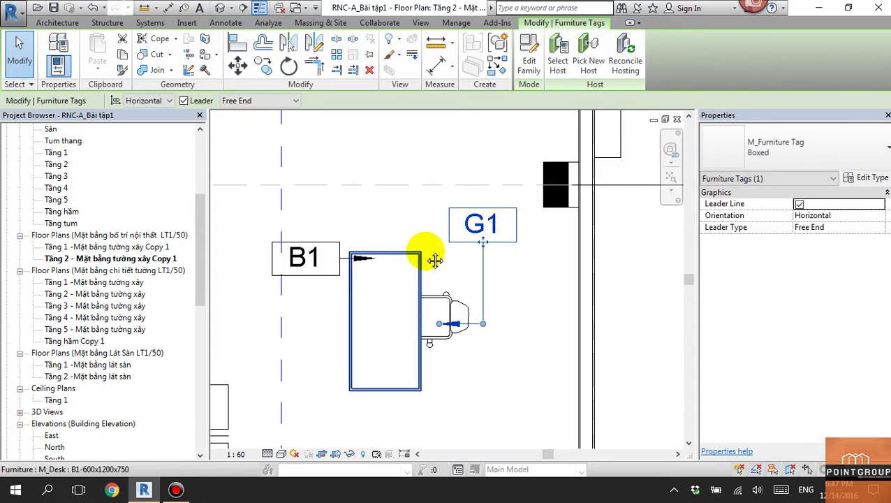
left_click(354, 269)
mouse_move(352, 284)
left_mouse_down()
mouse_move(407, 262)
mouse_move(367, 326)
left_mouse_up()
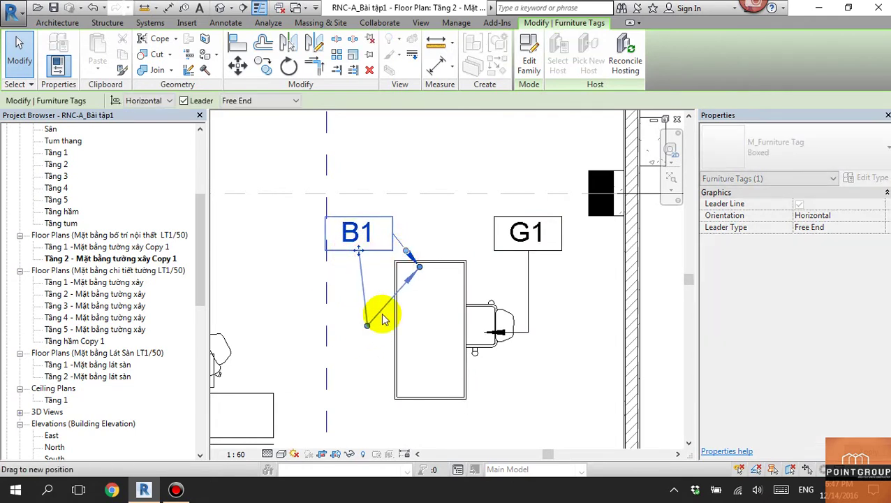
mouse_move(418, 274)
left_mouse_down()
mouse_move(412, 331)
mouse_move(354, 324)
left_mouse_up()
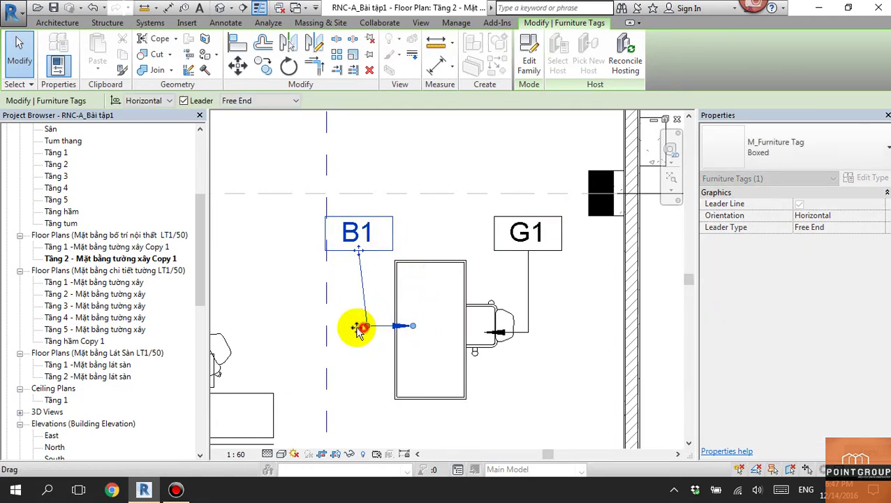
left_click(363, 367)
scroll(434, 292, "down", 3)
scroll(461, 274, "up", 2)
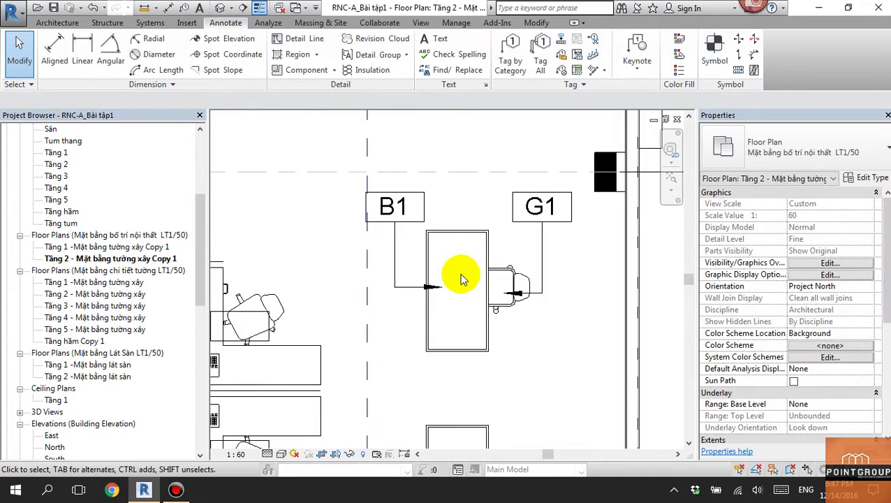
Step: Remove the leaders and place G1 right of the chair and B1 left of the desk
left_click(399, 232)
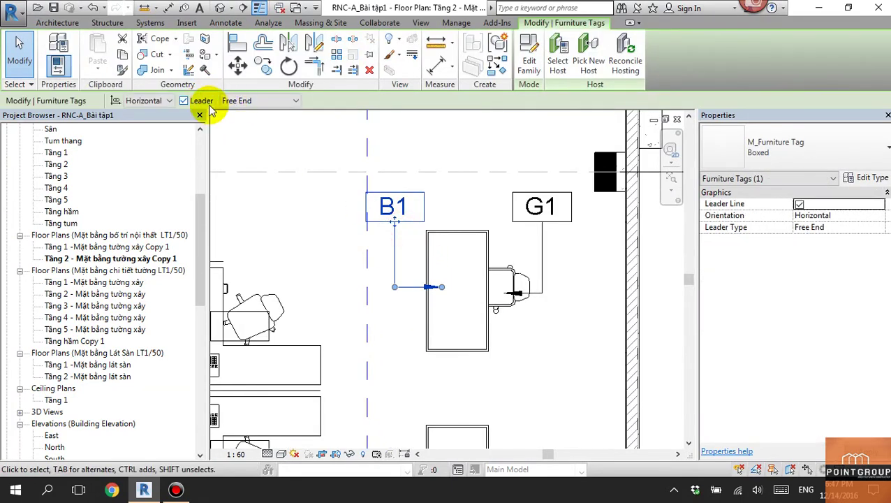
left_click(538, 209)
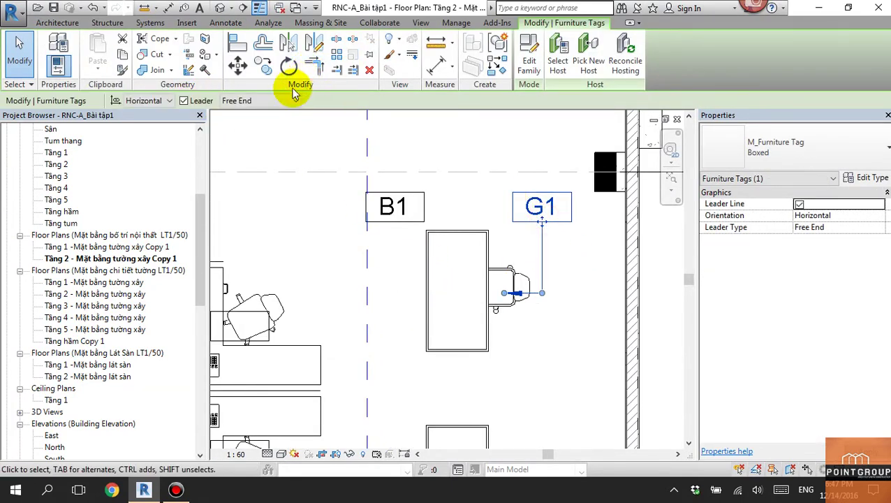
left_click(199, 103)
left_click_drag(532, 220, 574, 315)
left_click(403, 225)
mouse_move(403, 225)
left_mouse_down()
mouse_move(436, 321)
mouse_move(387, 307)
left_mouse_up()
Step: Tag an L-shaped workstation below the cluster and change its tag value from ? to B2
scroll(522, 354, "down", 3)
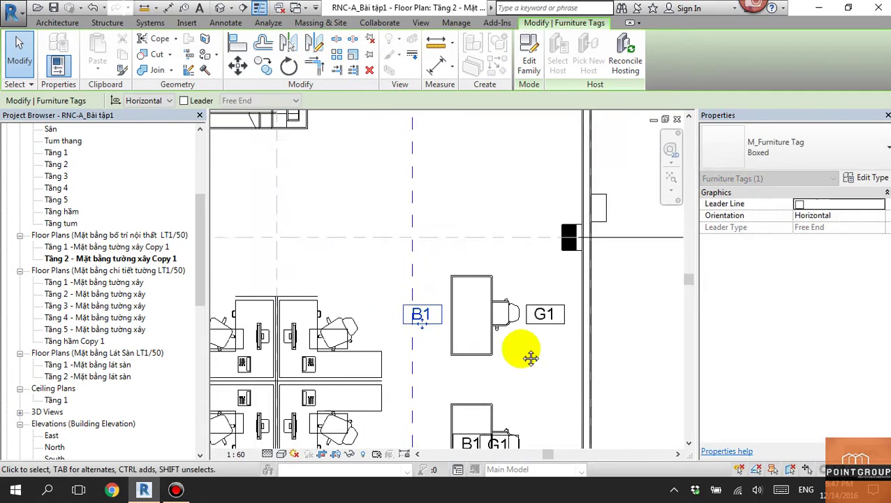
scroll(492, 349, "up", 1)
scroll(419, 339, "up", 2)
scroll(463, 362, "up", 1)
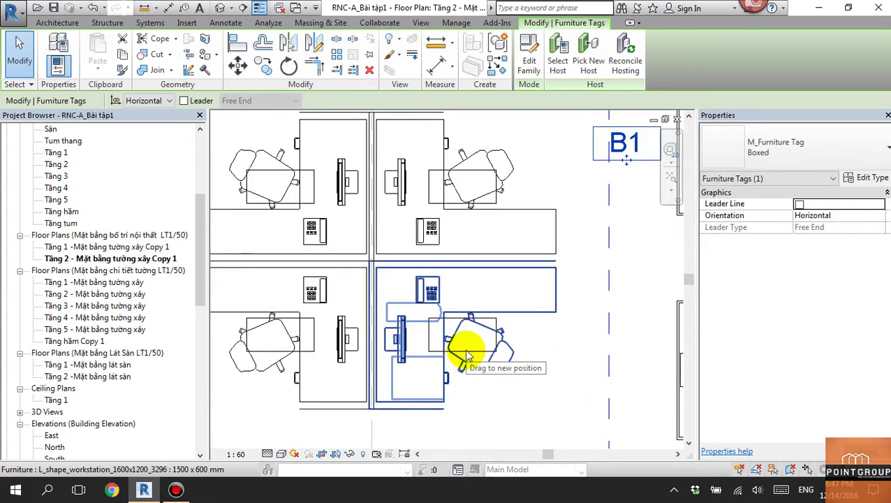
left_click_drag(466, 356, 496, 436)
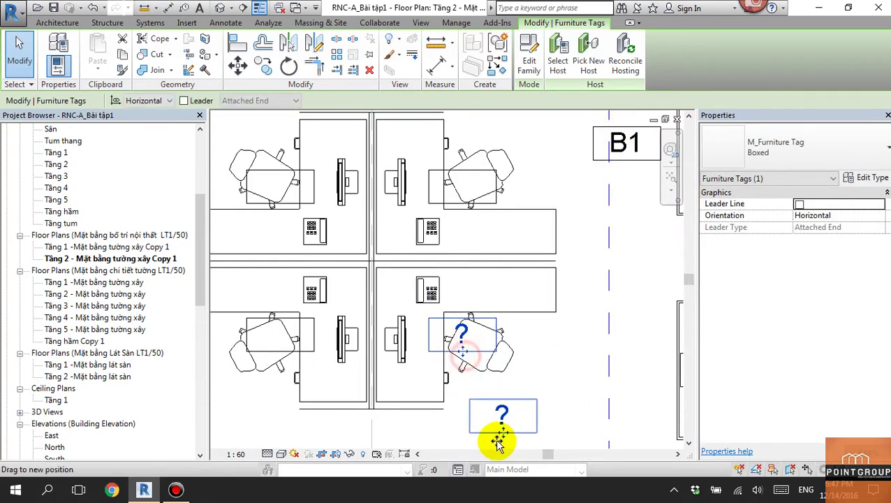
double_click(470, 364)
type("B2")
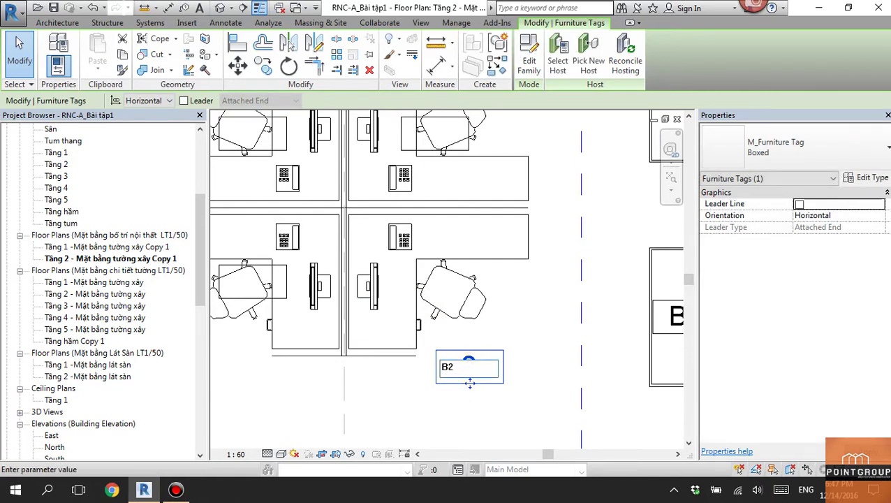
key("Return")
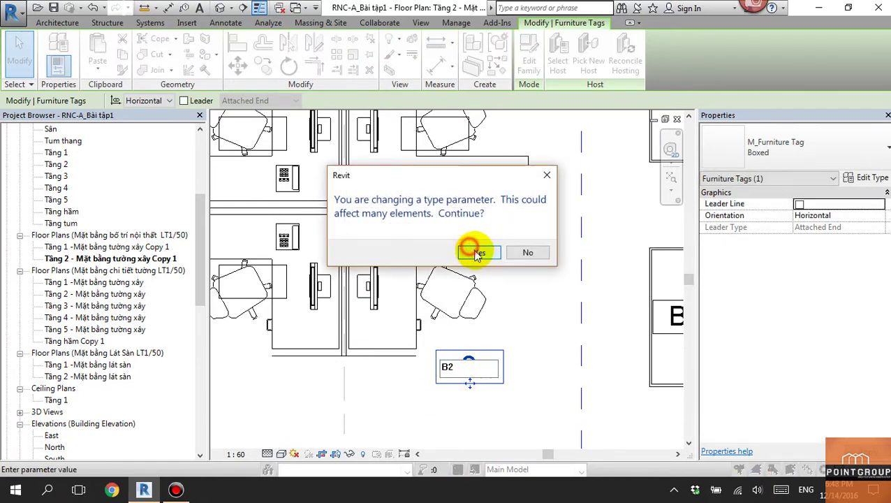
left_click(477, 252)
scroll(454, 338, "down", 2)
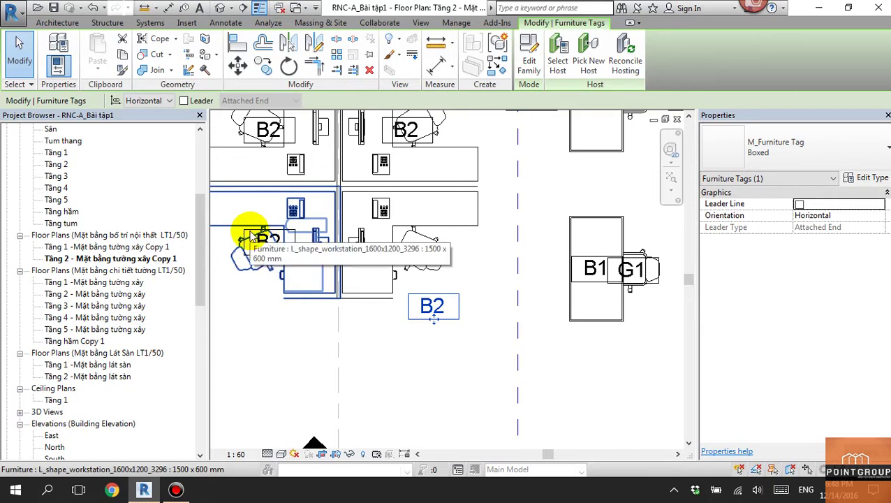
Step: Move the four B2 tags off the workstations to clear spots below and above the desks
left_click(261, 241)
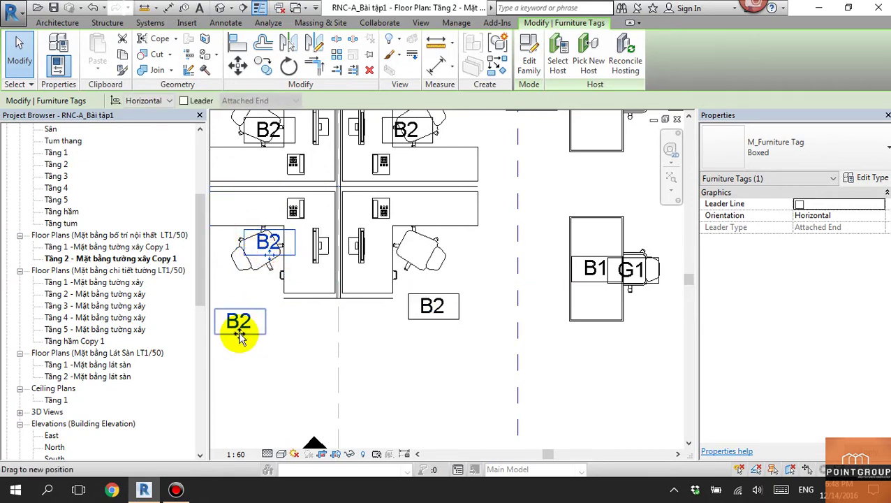
left_click_drag(262, 245, 245, 321)
middle_click_drag(351, 390, 369, 469)
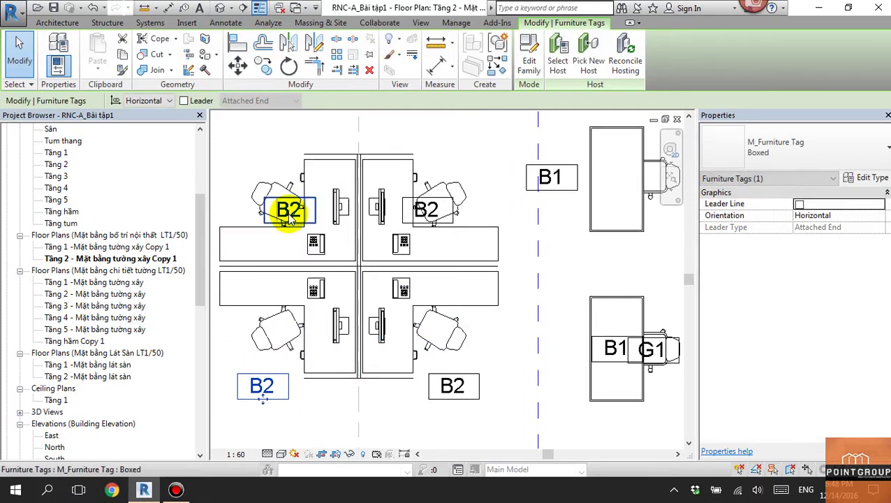
left_click_drag(286, 218, 261, 175)
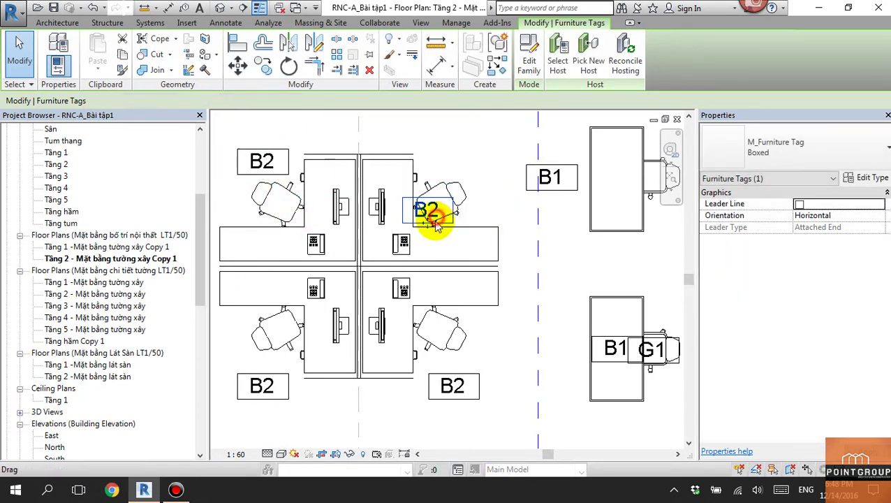
mouse_move(448, 212)
left_mouse_down()
mouse_move(451, 159)
mouse_move(444, 173)
mouse_move(454, 175)
left_mouse_up()
Step: Move the B1 and G1 tags of both right-hand desks clear of the desks and chairs
left_click(548, 178)
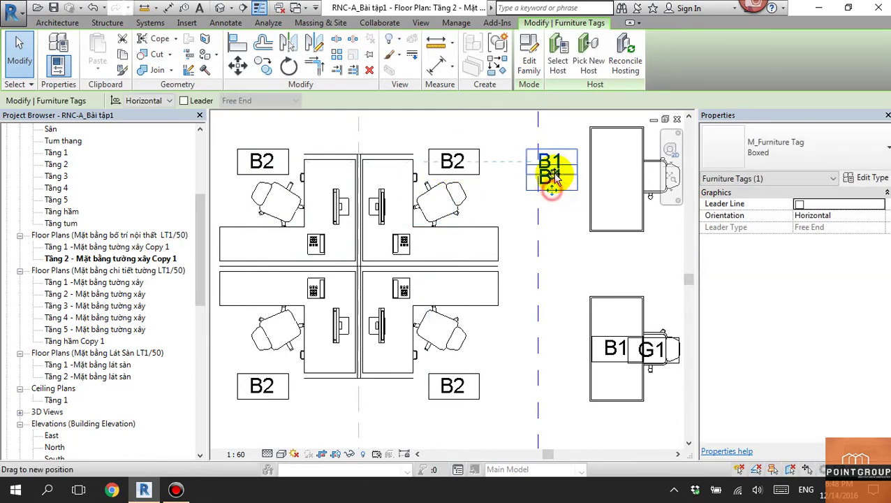
left_click_drag(548, 179, 549, 163)
middle_click_drag(550, 208, 417, 232)
left_click(581, 201)
left_click_drag(581, 201, 581, 186)
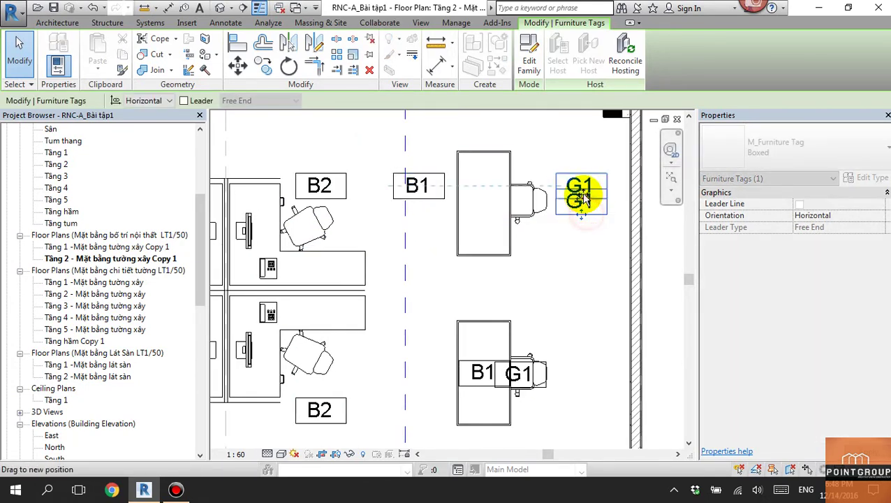
middle_click_drag(583, 241, 577, 183)
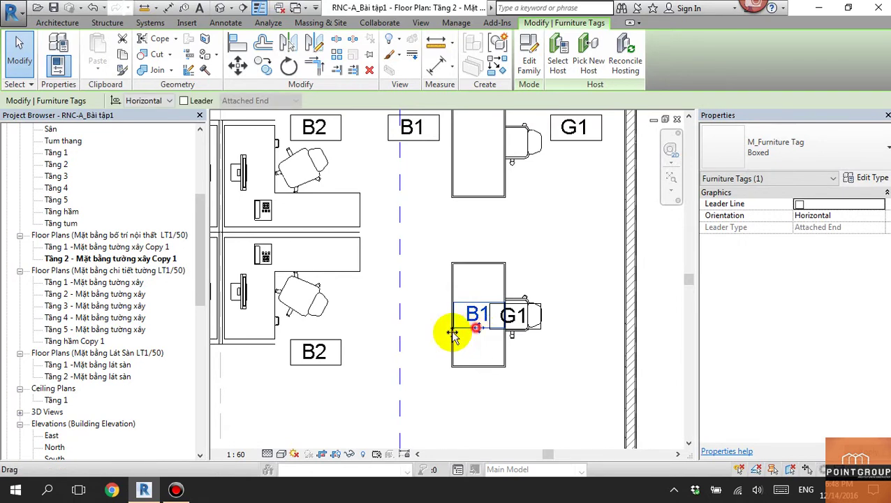
left_click_drag(463, 332, 408, 370)
left_click(497, 332)
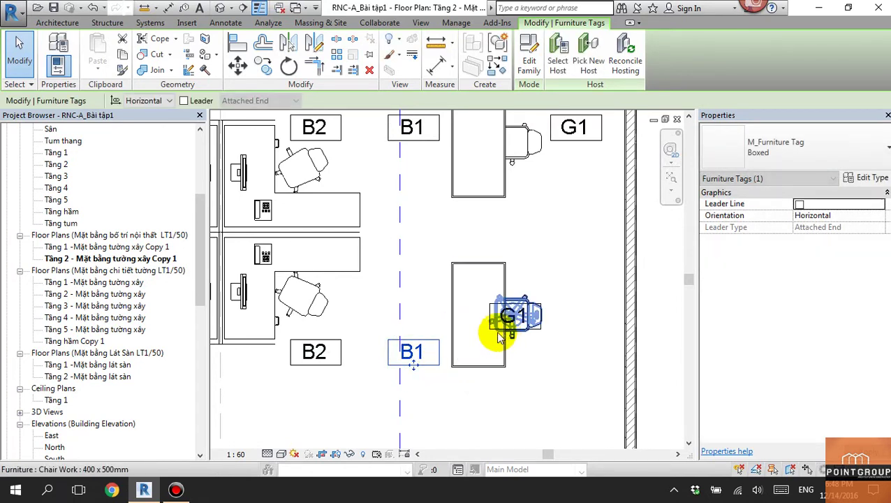
mouse_move(516, 336)
left_mouse_down()
mouse_move(585, 373)
mouse_move(571, 379)
mouse_move(574, 372)
left_mouse_up()
left_click(541, 407)
Step: Scroll the plan aside and switch to the View ribbon for view-creation commands
scroll(533, 354, "down", 2)
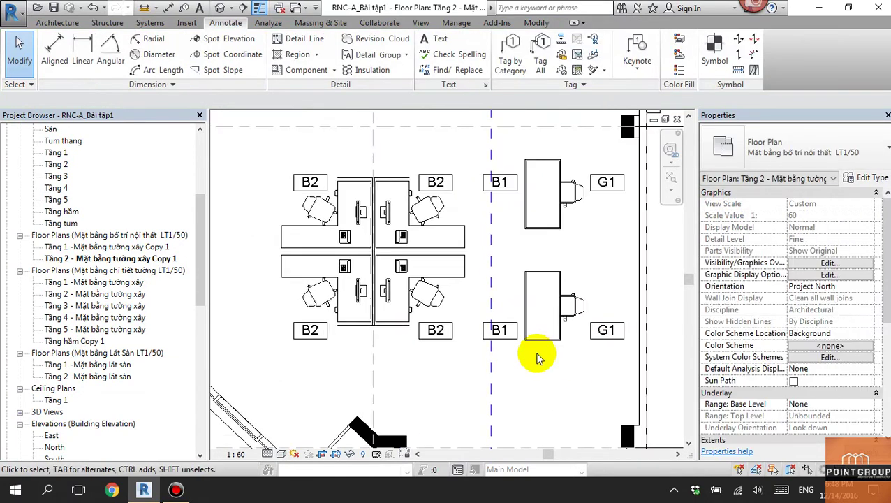
scroll(501, 307, "right", 2)
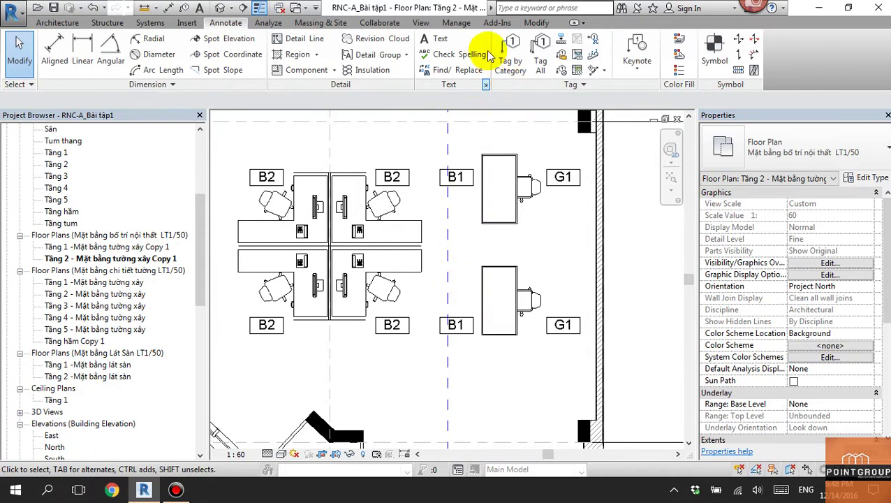
left_click(421, 24)
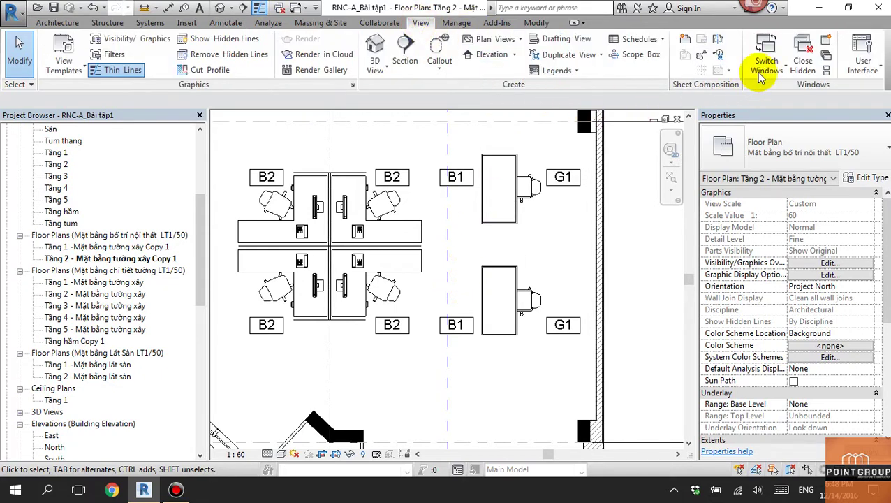
Step: Start a new schedule with the Furniture category
left_click(639, 41)
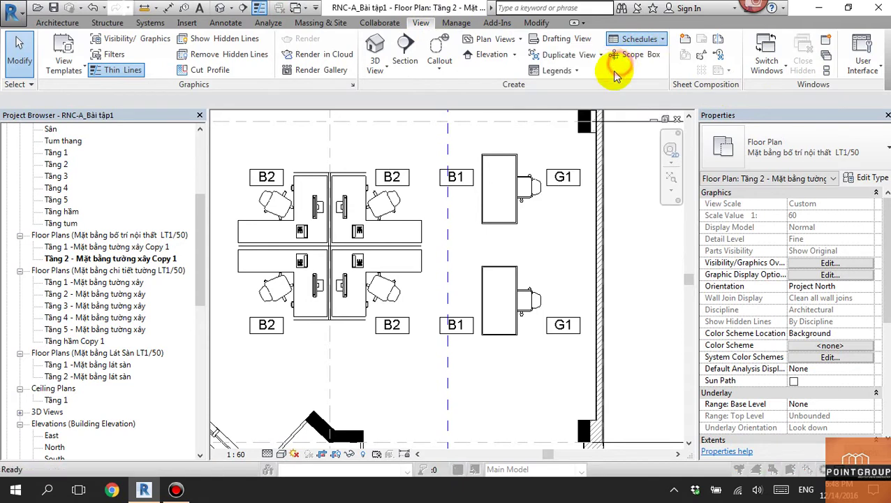
scroll(419, 217, "down", 3)
left_click(358, 255)
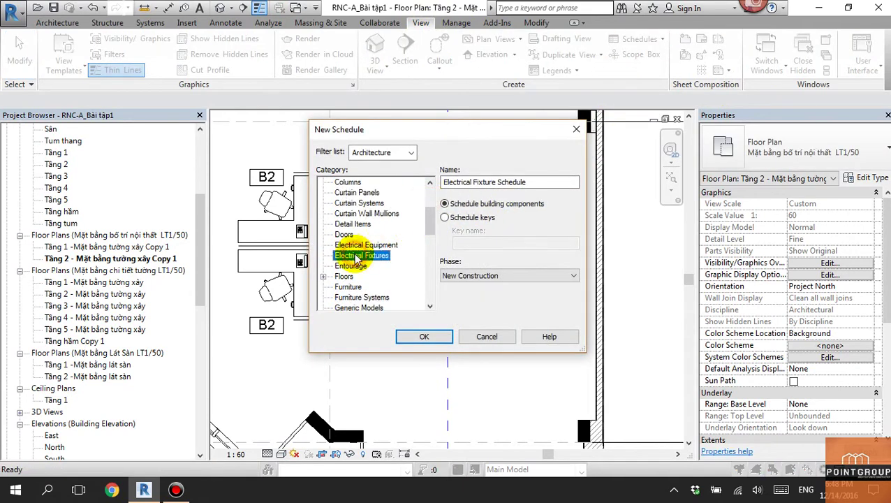
scroll(370, 288, "down", 1)
left_click(348, 266)
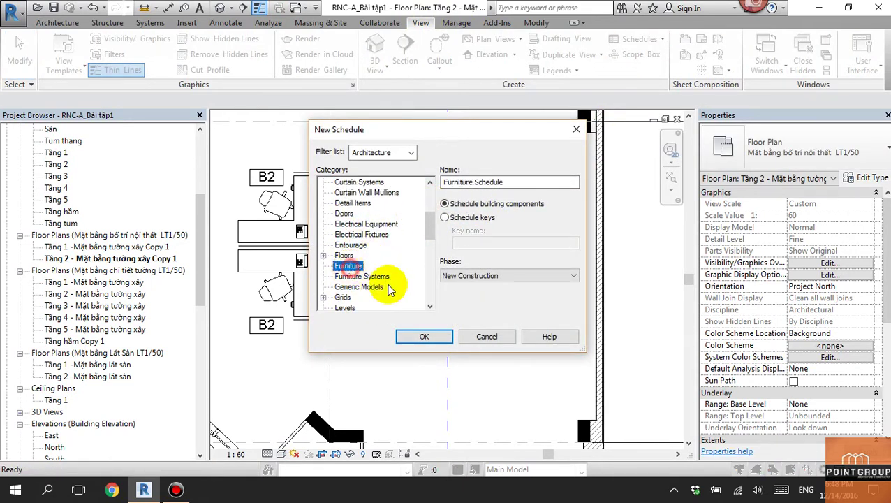
left_click(422, 339)
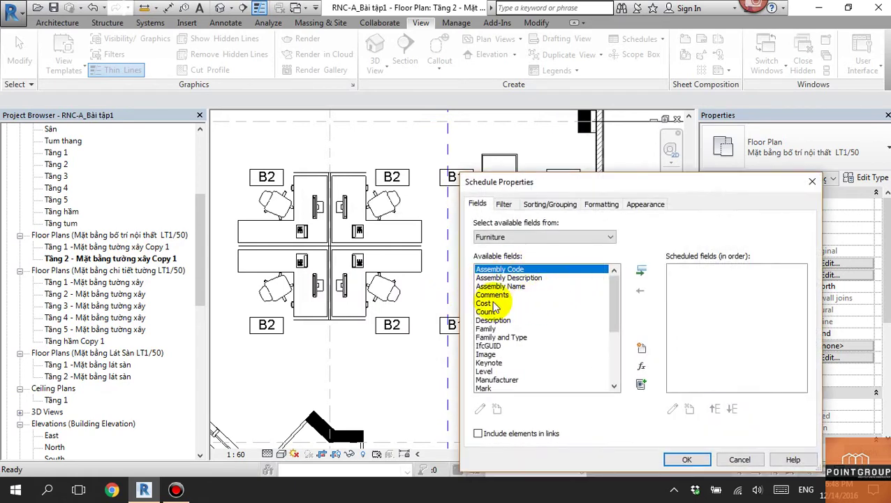
Step: Add Cost, Count, Image and Level to the scheduled fields
left_click(488, 303)
left_click(641, 269)
left_click(641, 272)
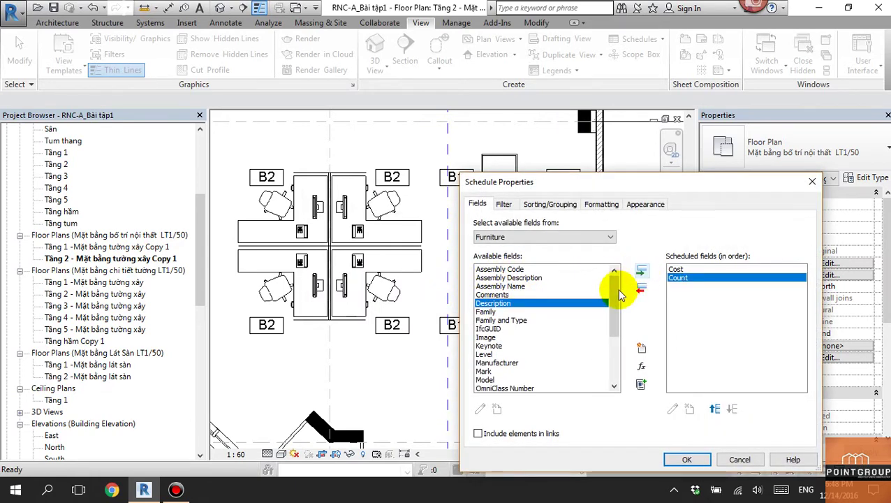
mouse_move(615, 289)
left_mouse_down()
mouse_move(612, 302)
mouse_move(615, 294)
left_mouse_up()
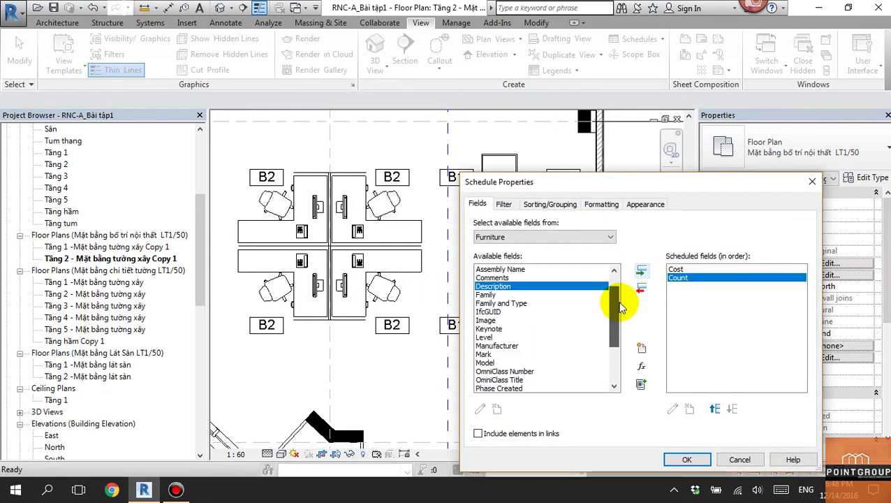
left_click(490, 320)
left_click(641, 272)
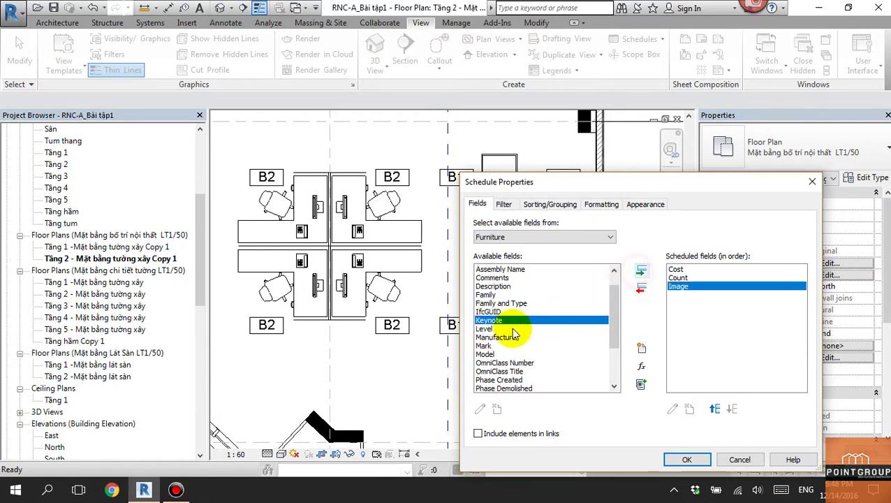
left_click(488, 328)
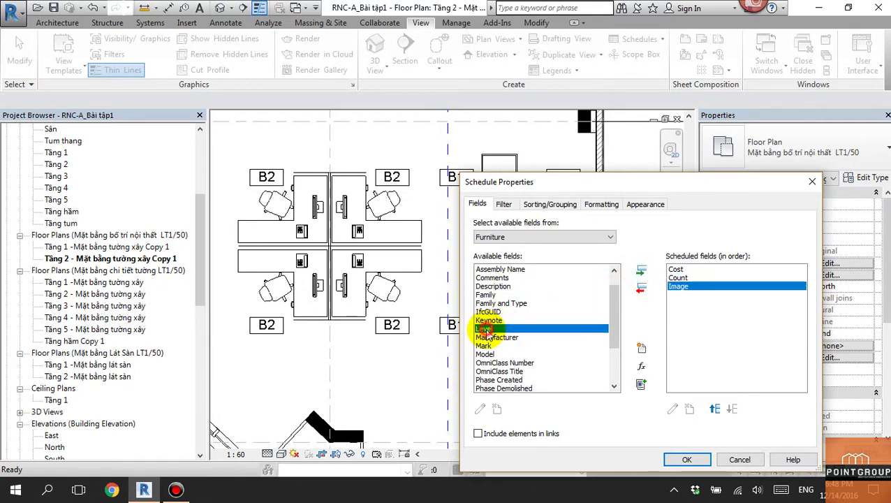
left_click(641, 272)
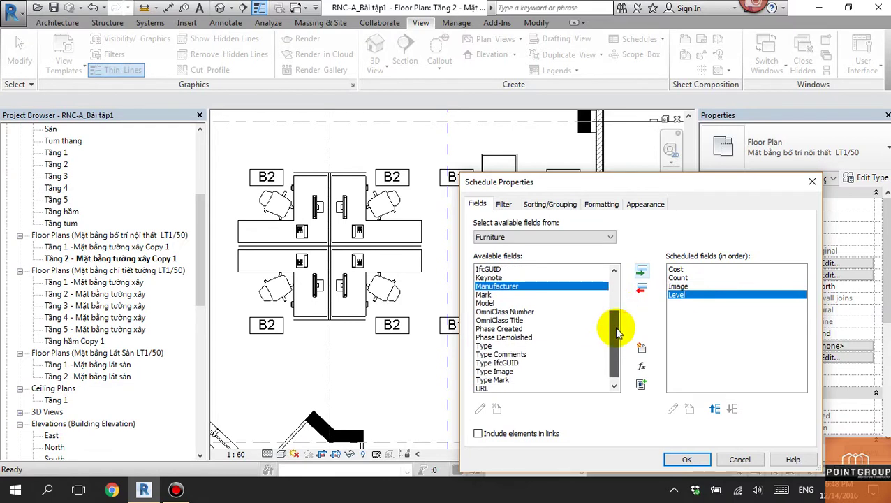
left_click_drag(617, 307, 619, 349)
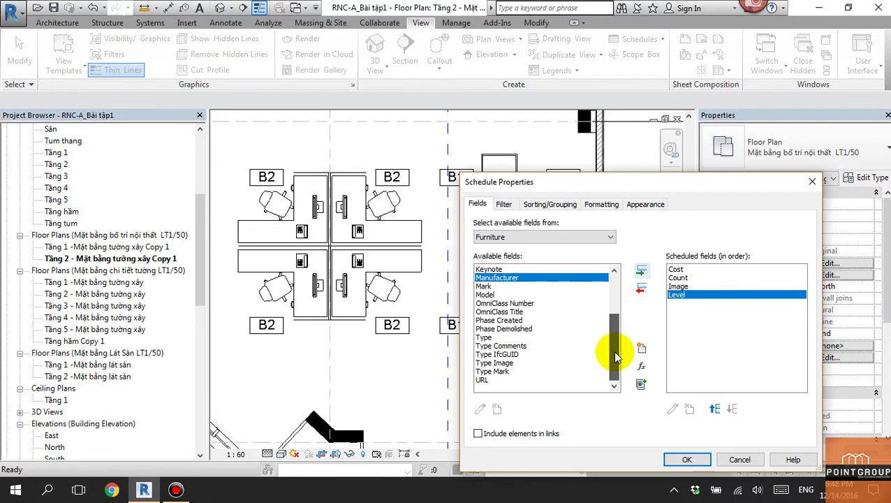
Step: Add Type Mark and Type Comments to the scheduled fields and pick Comments
left_click(497, 362)
left_click(492, 371)
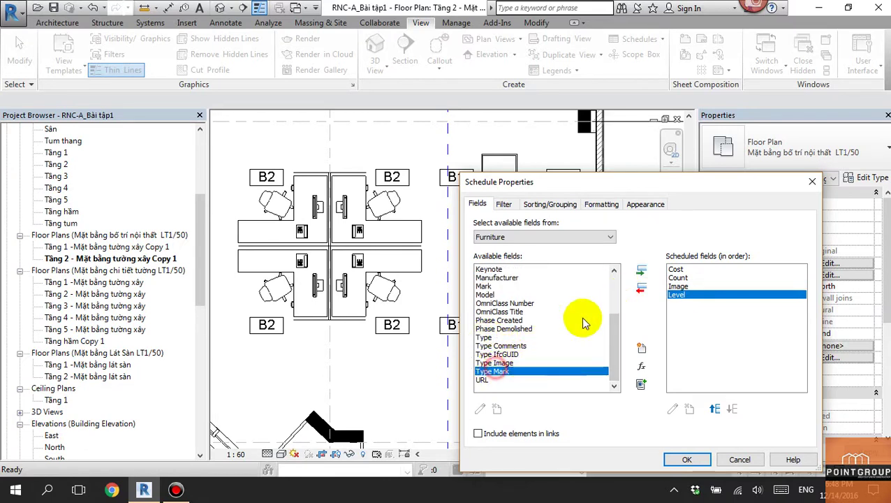
left_click(641, 270)
left_click(515, 354)
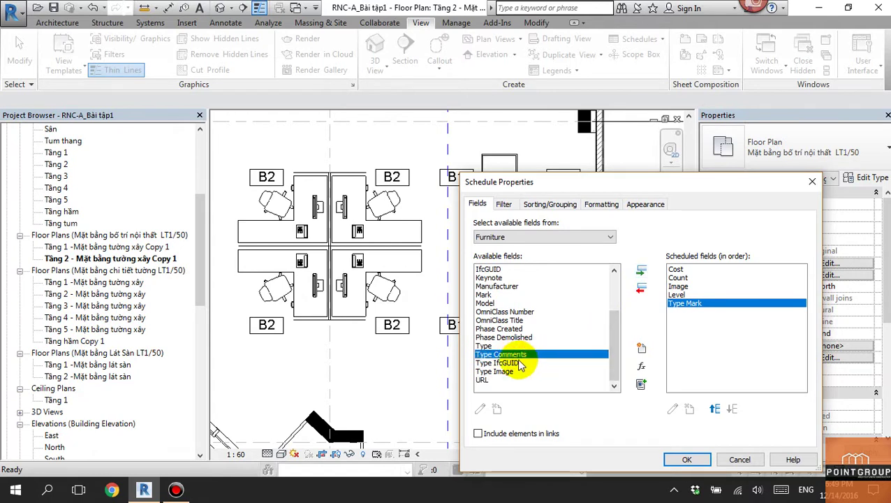
left_click(641, 270)
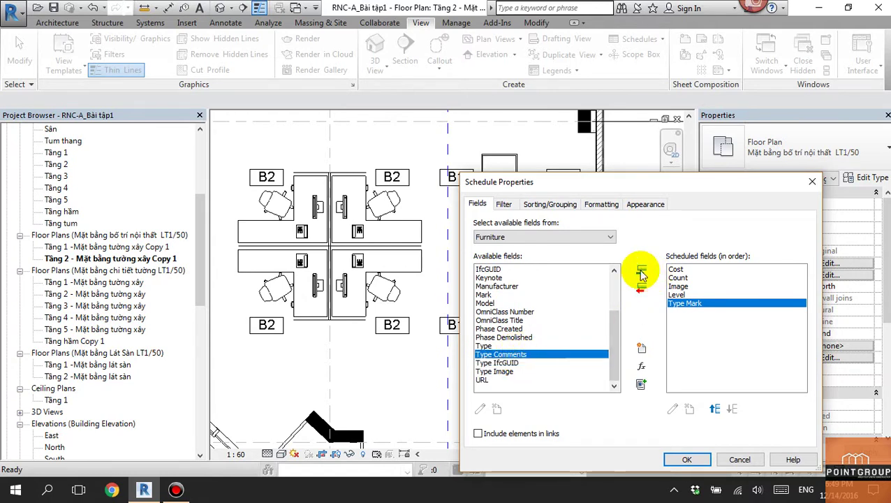
left_click_drag(614, 319, 613, 307)
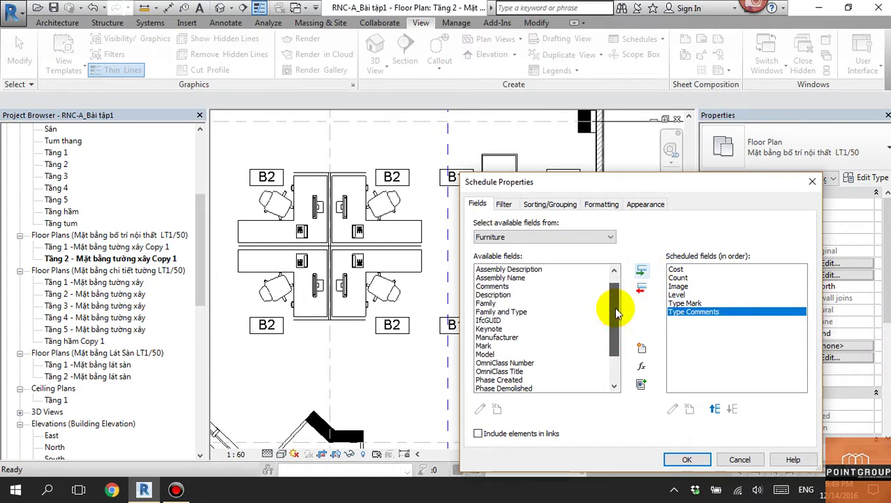
left_click(492, 286)
Step: Add Comments to the fields and move Type Mark to the top of the order
left_click(638, 272)
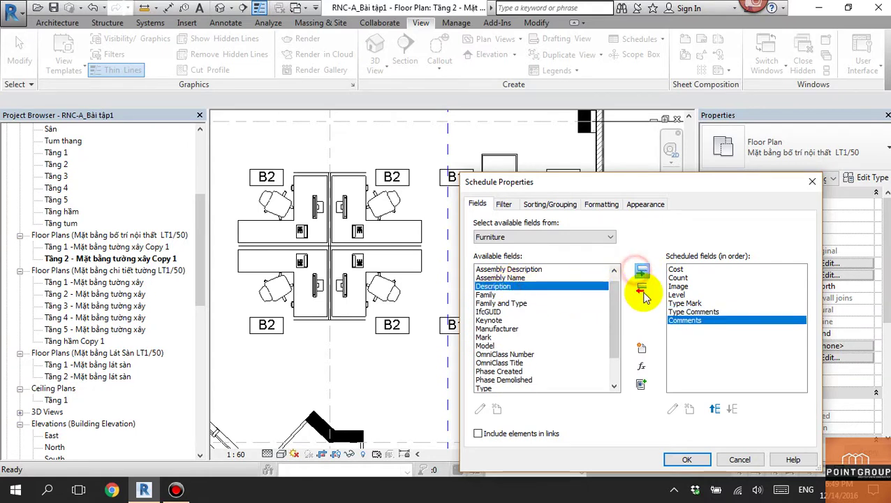
left_click(687, 303)
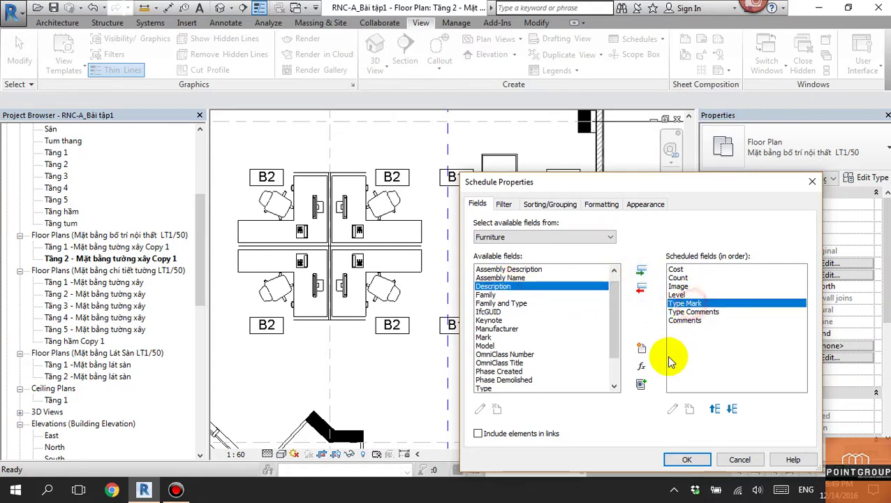
left_click(715, 408)
left_click(715, 409)
left_click(715, 408)
left_click(714, 408)
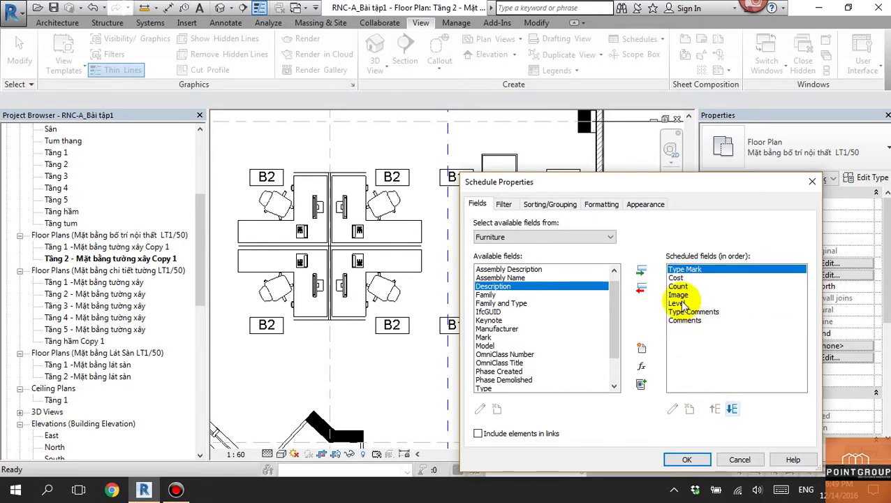
left_click(677, 294)
left_click(677, 304)
Step: Order Level under Type Mark, then Type Comments and Comments above Cost
left_click(715, 408)
left_click(715, 408)
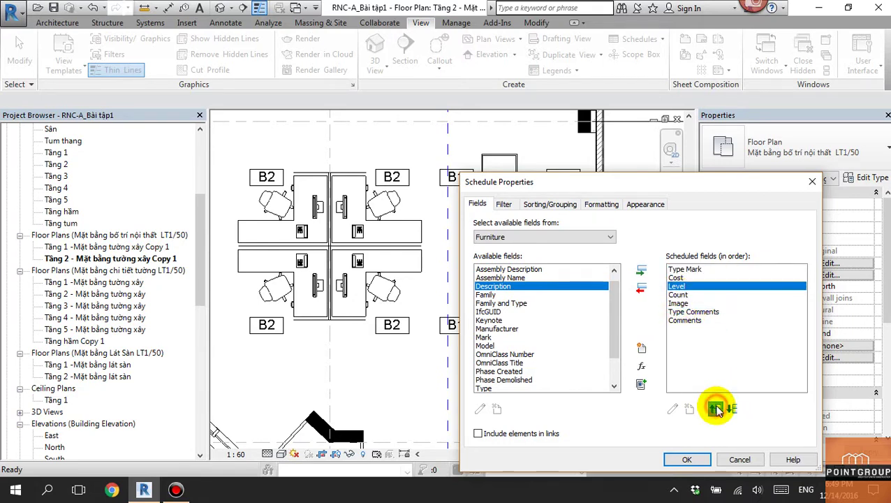
left_click(715, 409)
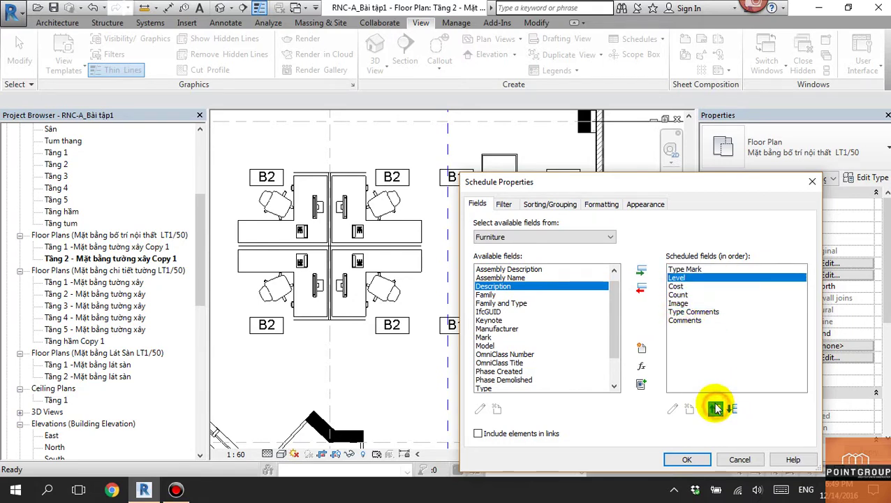
left_click(698, 312)
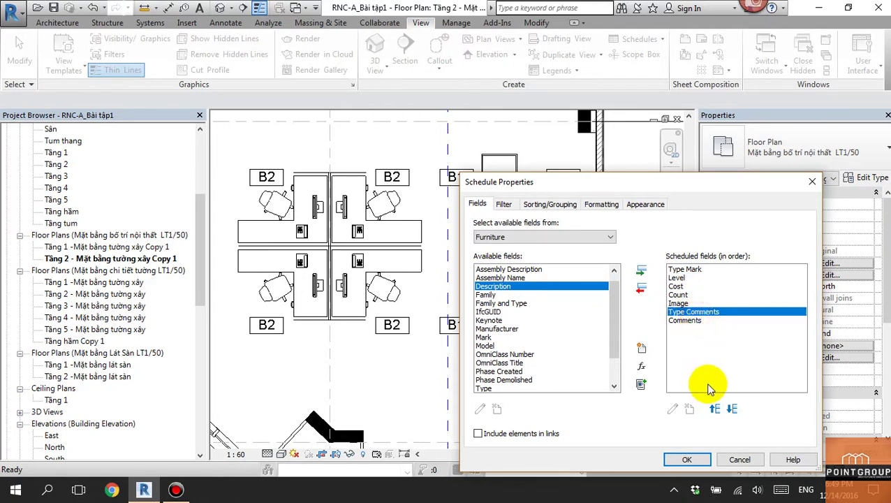
left_click(715, 409)
left_click(715, 408)
left_click(715, 410)
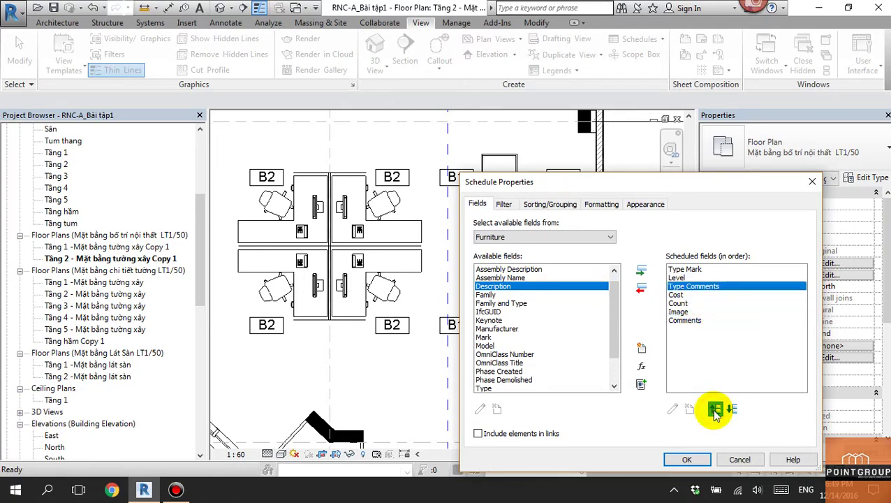
left_click(686, 322)
left_click(715, 410)
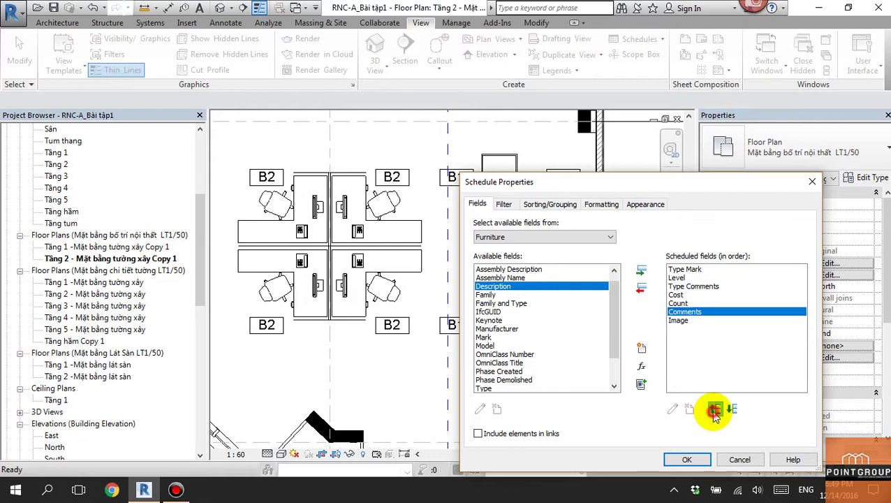
left_click(715, 410)
left_click(715, 410)
Step: Move Count above Cost, leaving Image last, and create the Furniture Schedule
left_click(680, 312)
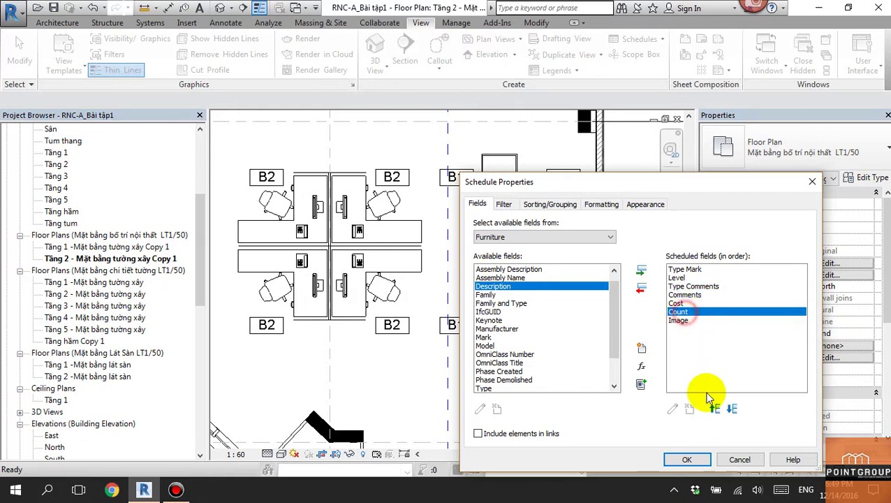
left_click(715, 410)
left_click(687, 322)
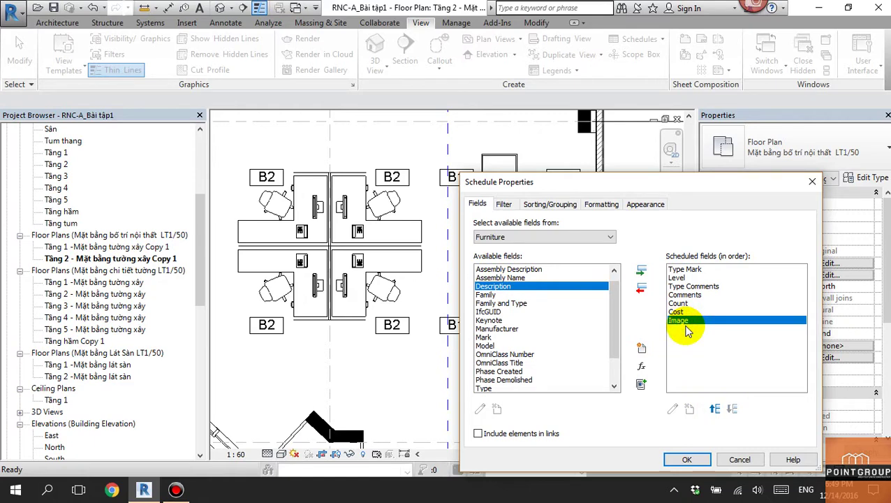
left_click(687, 460)
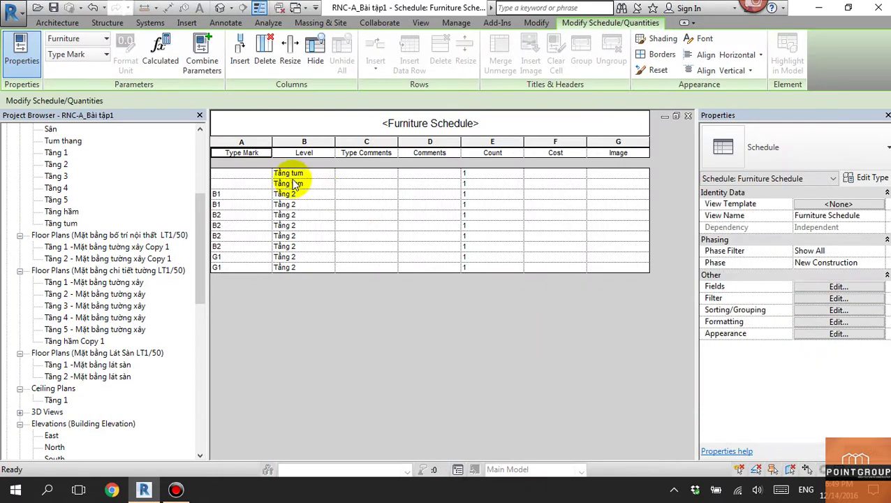
Step: Rename the schedule's column A heading from Type Mark to KÝ HIỆU
left_click(241, 153)
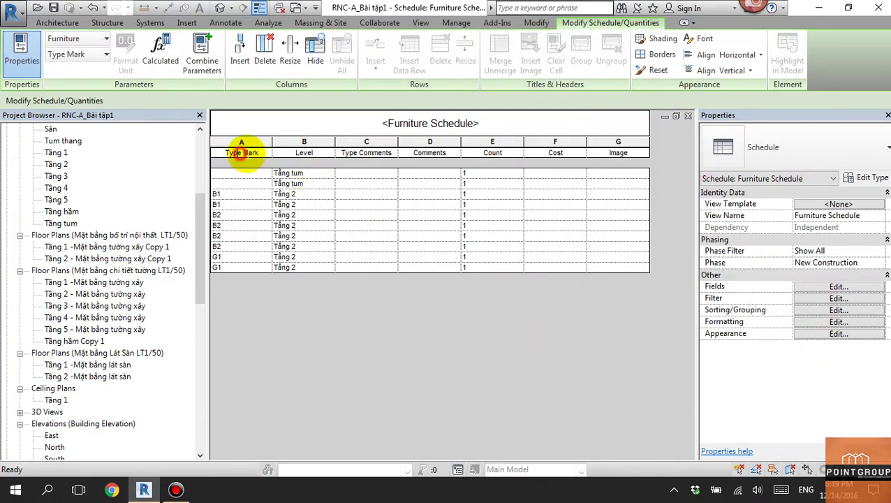
left_click(261, 153)
type("K")
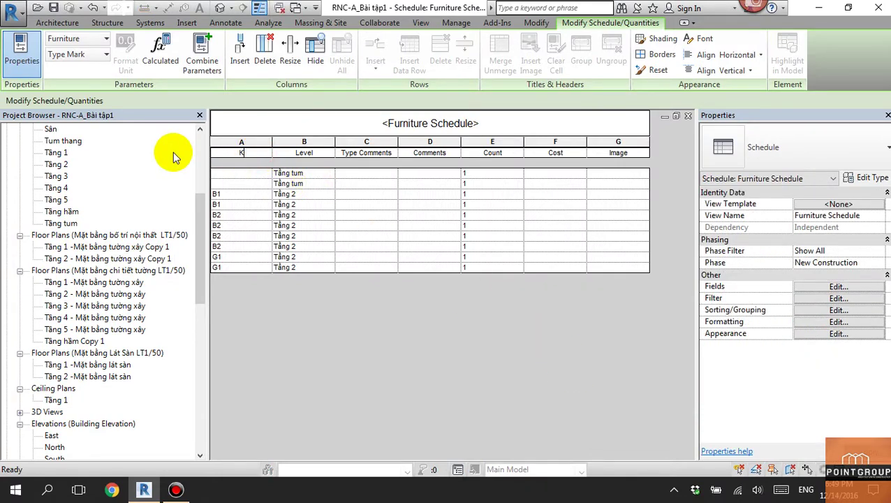
type("SÝ")
type(" HIỆU")
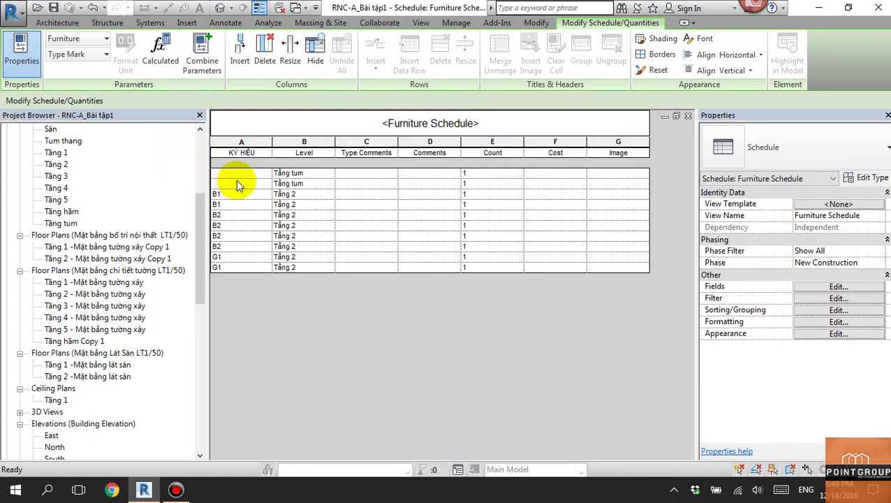
left_click(233, 193)
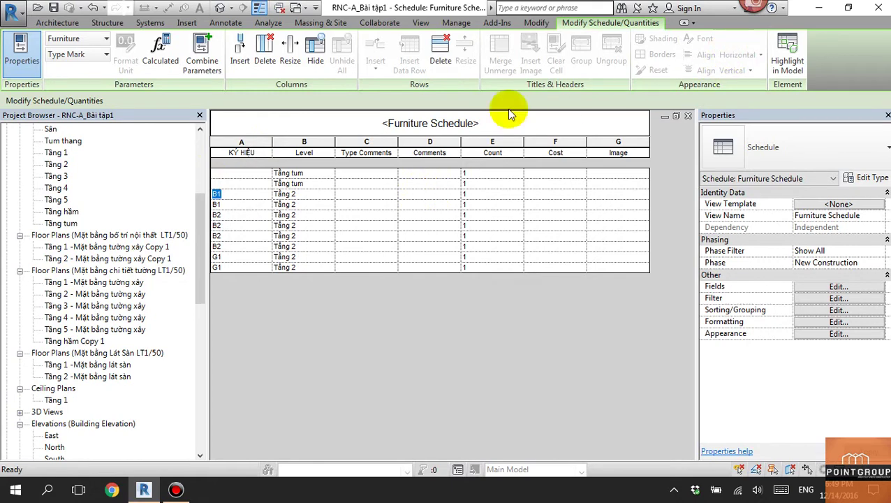
left_click(142, 493)
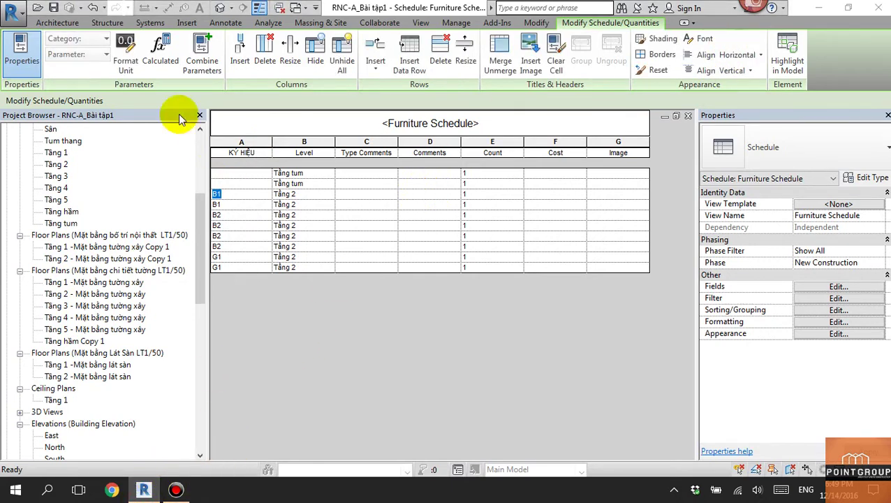
Step: Highlight the B1 desk in the 3D model, then clear the selection
left_click(218, 10)
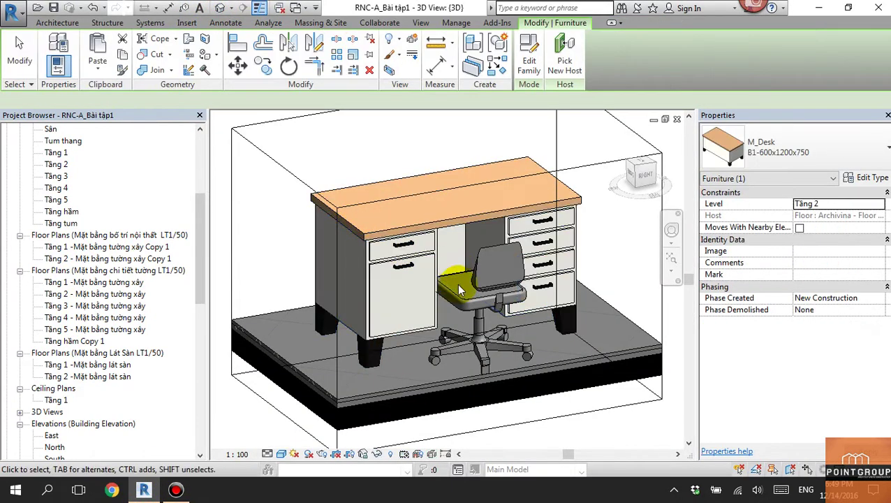
scroll(558, 314, "down", 3)
left_click(626, 380)
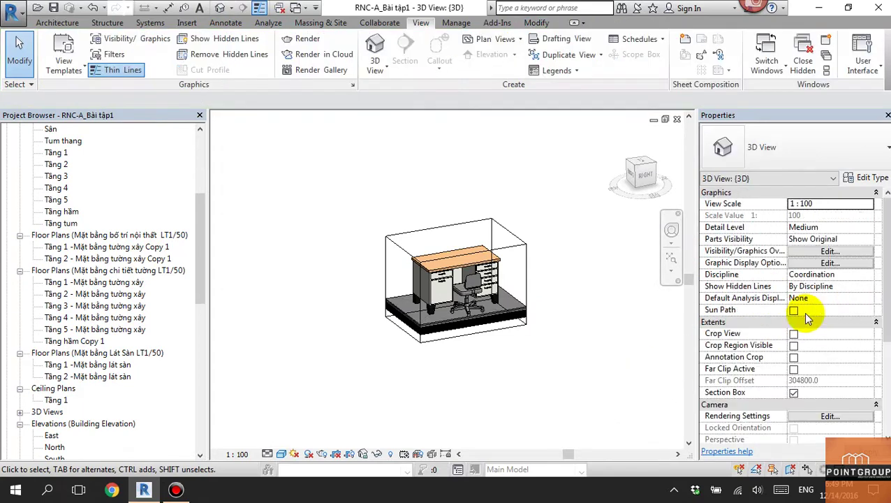
Step: Turn off Section Box and orbit to view the whole building from above
left_click(793, 392)
scroll(569, 328, "down", 3)
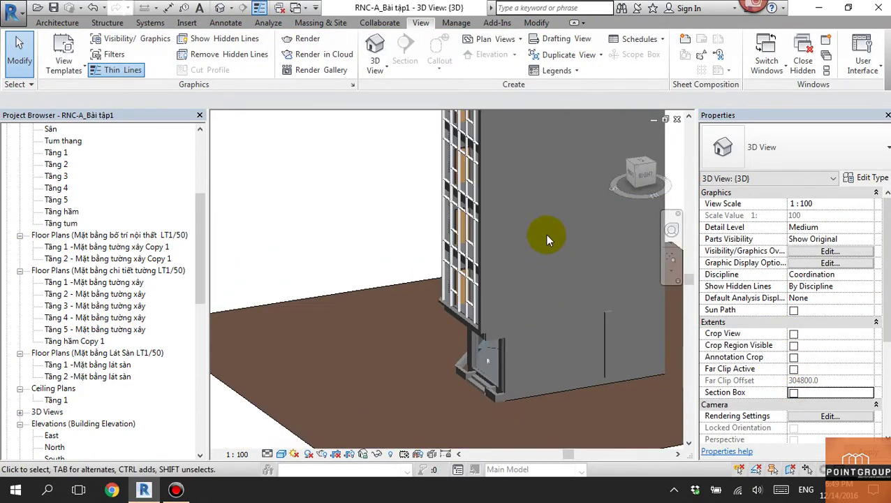
scroll(545, 233, "down", 3)
mouse_move(509, 340)
middle_mouse_down("shift")
mouse_move(630, 338)
mouse_move(511, 179)
middle_mouse_up("shift")
scroll(512, 178, "up", 3)
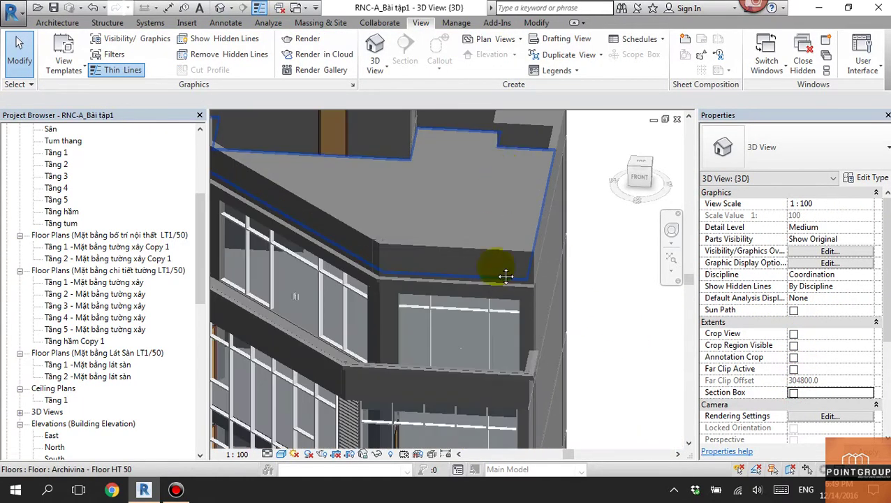
scroll(522, 244, "up", 2)
mouse_move(520, 253)
middle_mouse_down("shift")
mouse_move(527, 222)
mouse_move(507, 219)
mouse_move(415, 270)
mouse_move(434, 280)
mouse_move(433, 303)
mouse_move(453, 292)
mouse_move(453, 303)
mouse_move(523, 279)
mouse_move(515, 255)
middle_mouse_up("shift")
Step: Open the Tầng tum floor plan and inspect the elevator door and window LVF-W-033
double_click(61, 223)
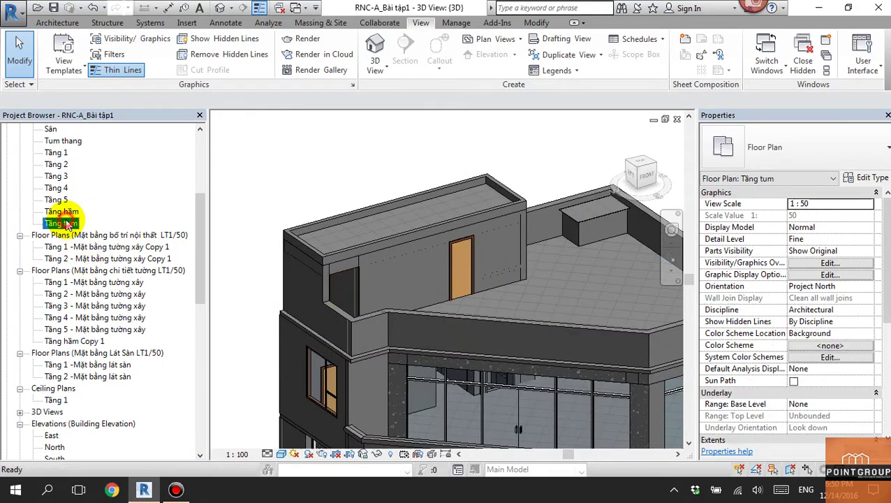
scroll(419, 262, "up", 3)
scroll(450, 254, "up", 4)
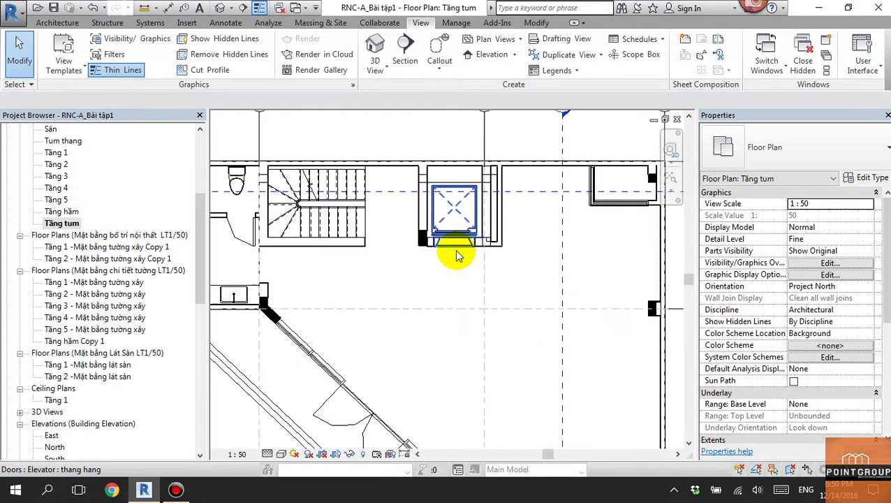
mouse_move(453, 253)
middle_mouse_down()
mouse_move(372, 312)
mouse_move(376, 279)
middle_mouse_up()
left_click(376, 279)
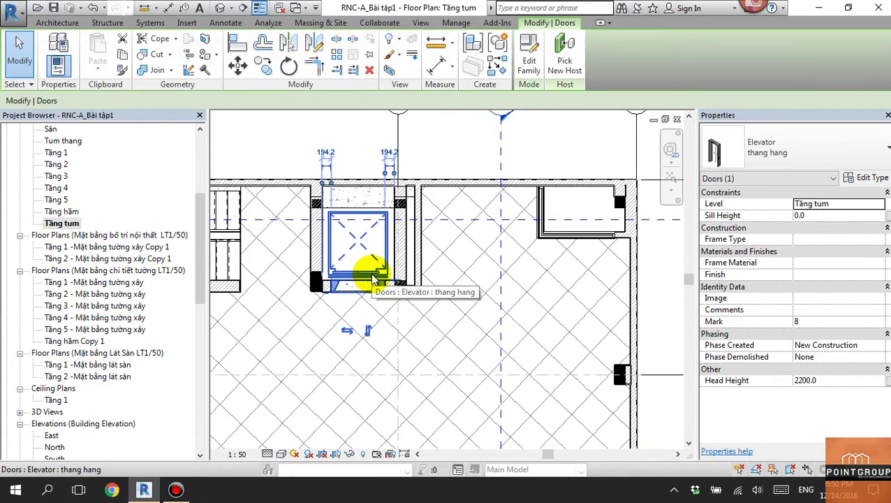
scroll(367, 278, "down", 2)
left_click(461, 257)
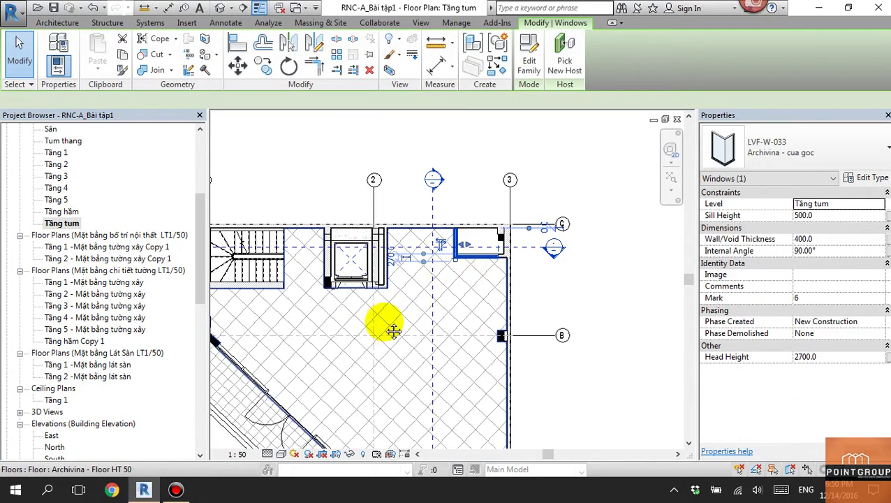
middle_click_drag(387, 328, 507, 308)
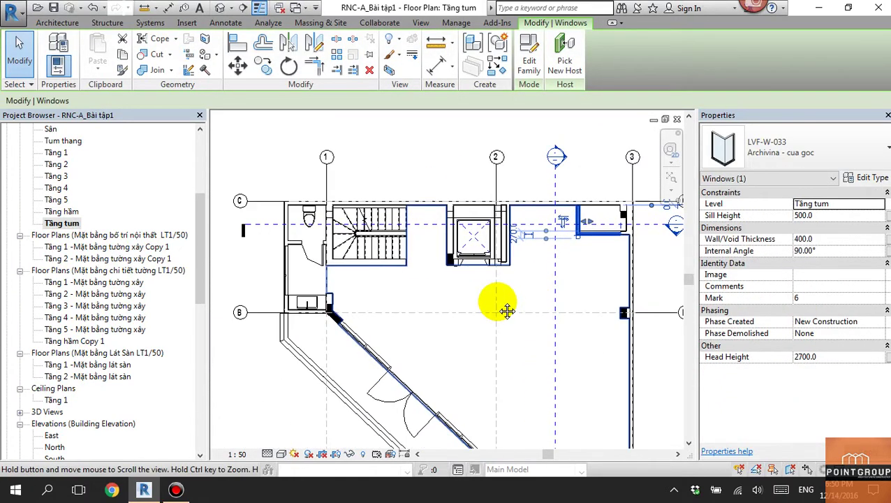
Step: Inspect the toilet, vanity casework, main floor slab and diagonal strip floor, then deselect
left_click(310, 222)
scroll(312, 302, "up", 3)
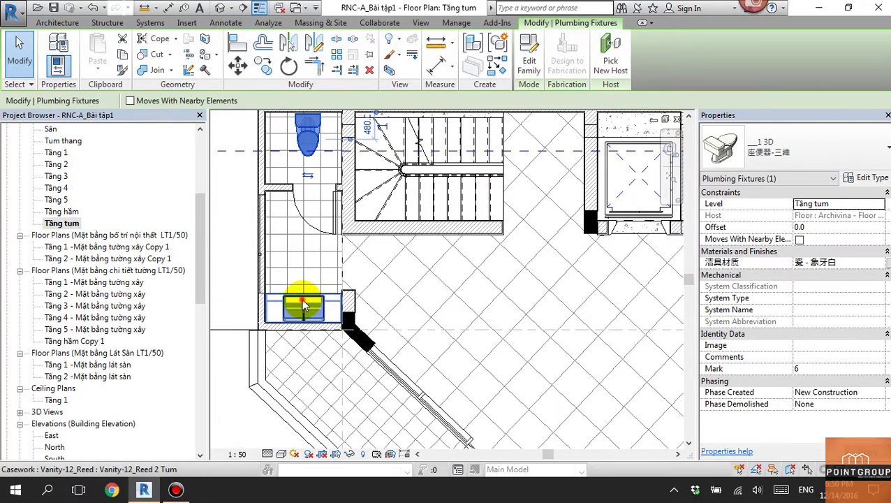
left_click(303, 305)
scroll(303, 305, "down", 2)
scroll(368, 258, "down", 2)
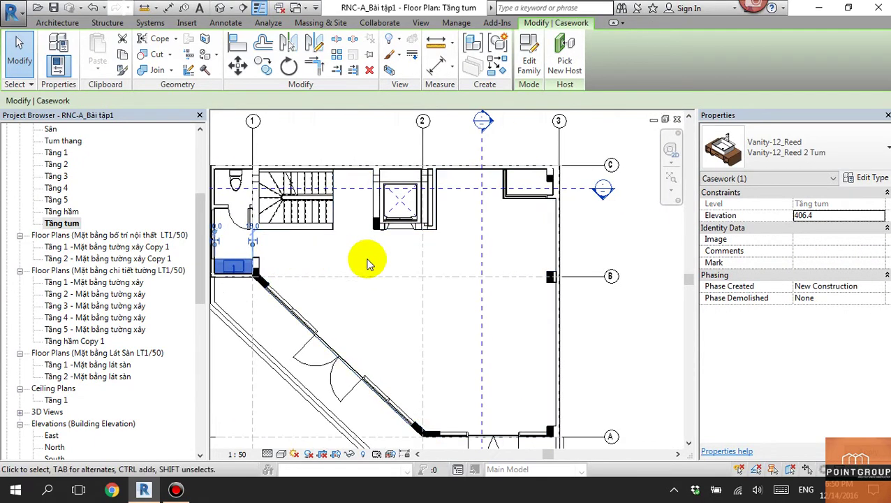
left_click(398, 293)
scroll(394, 299, "down", 1)
scroll(338, 258, "up", 1)
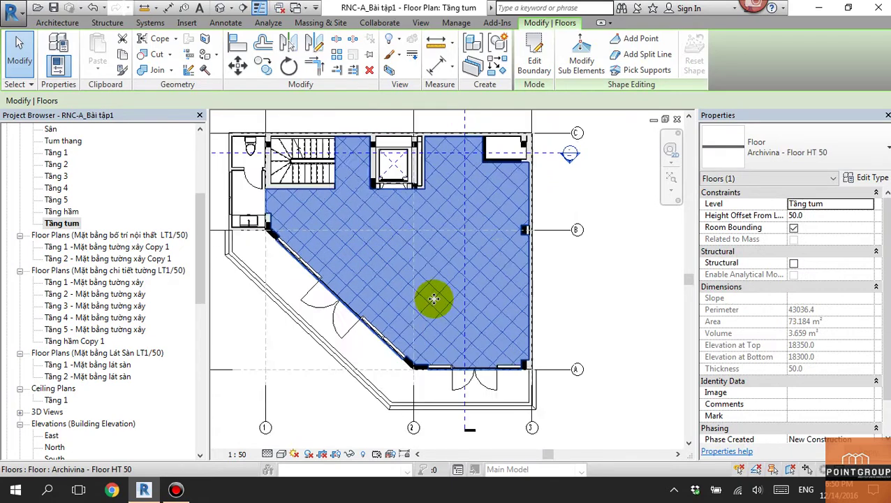
scroll(328, 298, "up", 1)
scroll(308, 348, "up", 1)
left_click(344, 373)
left_click(617, 304)
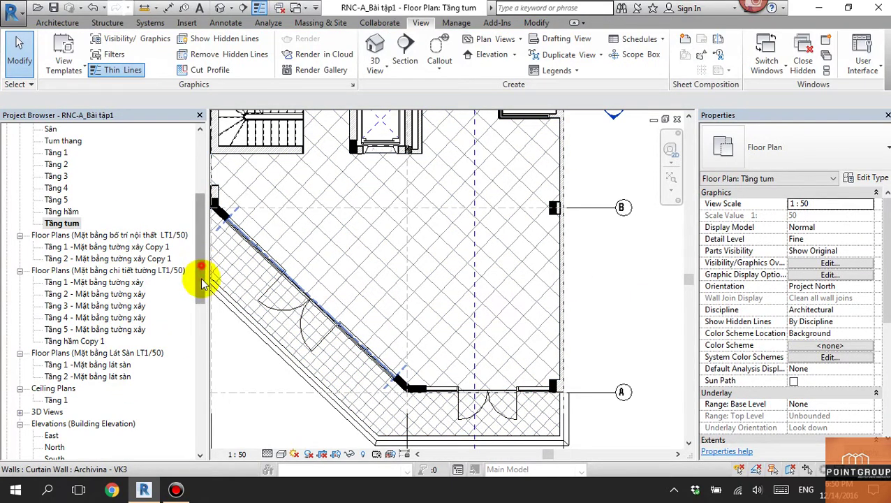
left_click_drag(199, 279, 199, 349)
Step: In the Furniture Schedule, enter A1 as the first row's type mark, then cancel the Nan chop type-wide change
double_click(87, 423)
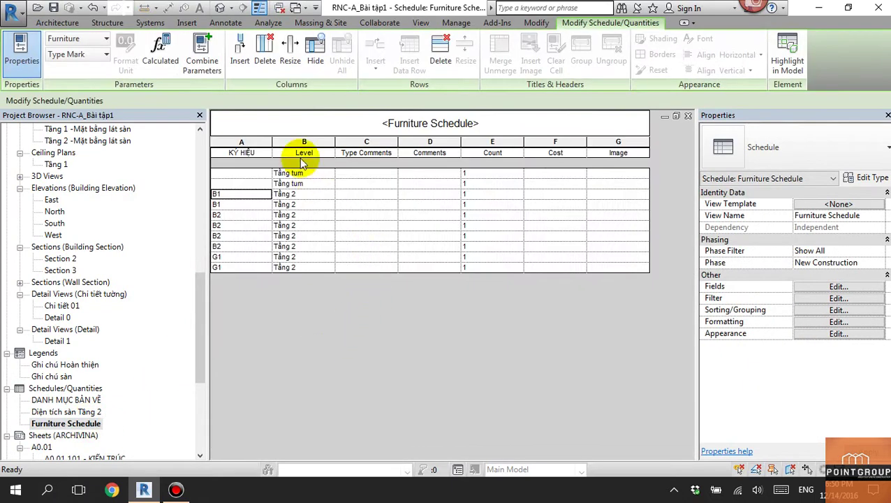
left_click(447, 174)
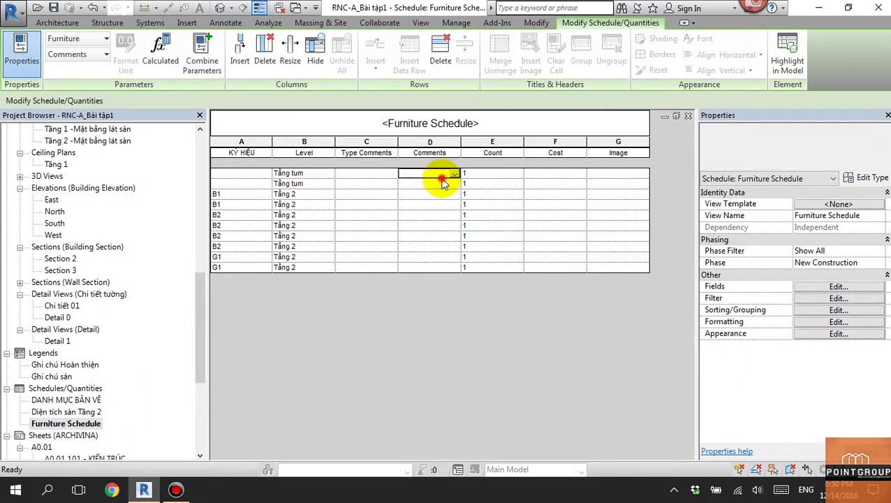
left_click(256, 173)
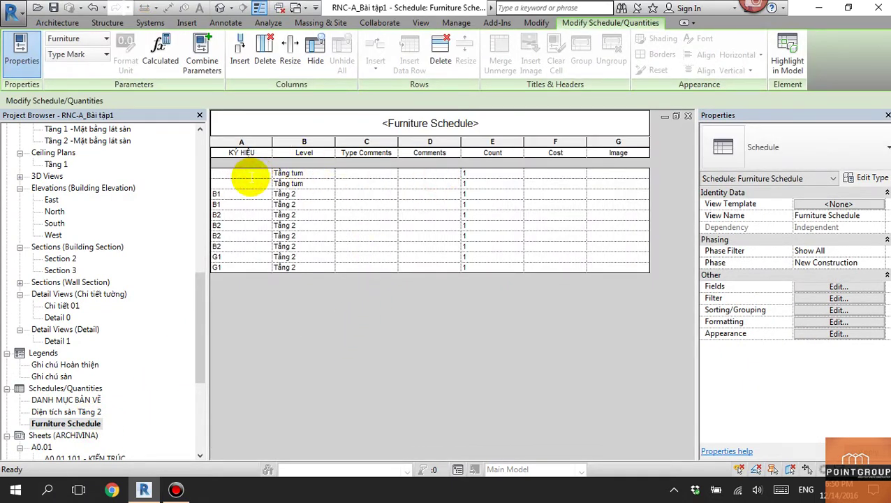
left_click(307, 173)
left_click(236, 174)
type("A1")
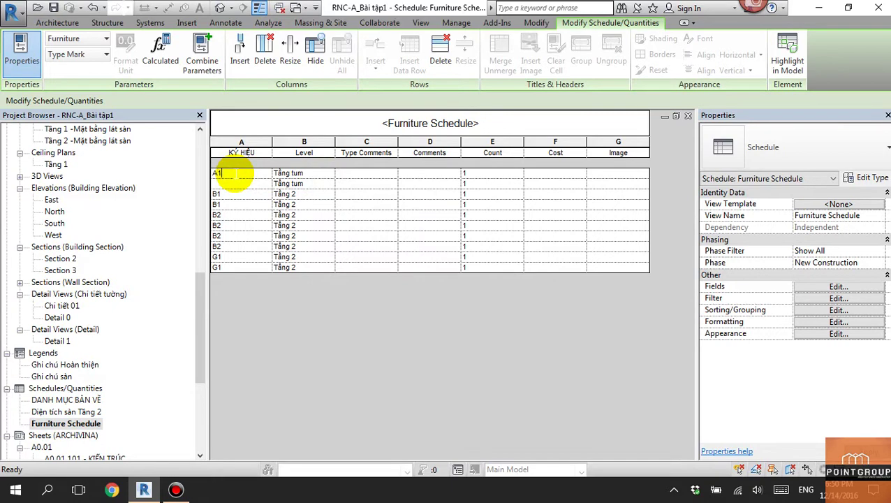
left_click(345, 246)
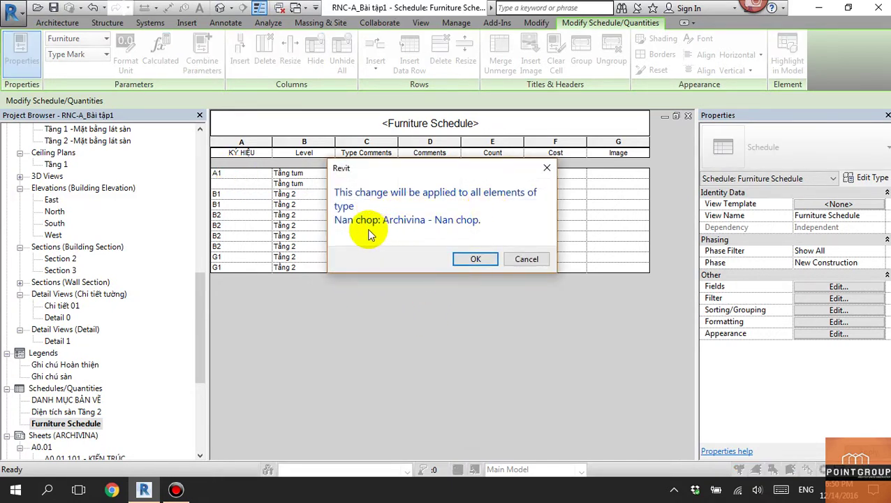
left_click(531, 260)
Step: Highlight the first row's element in 3D and orbit to the blue Nan chop louver panel
left_click(220, 7)
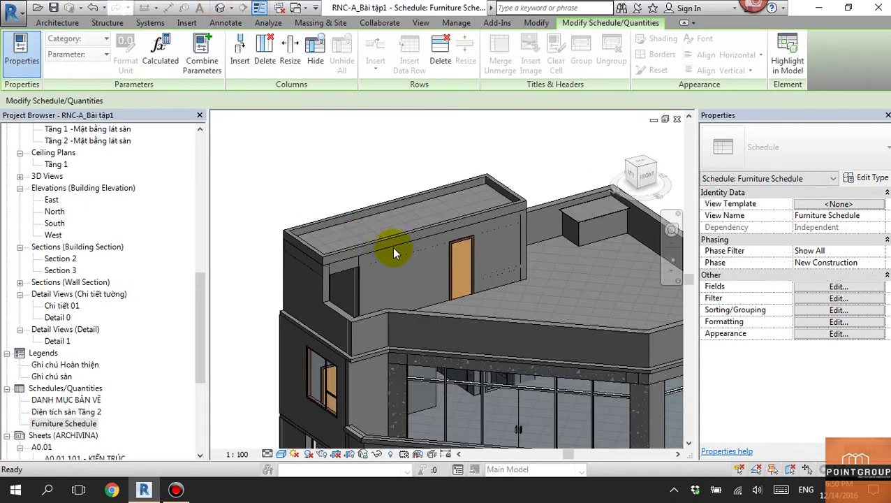
scroll(447, 308, "up", 3)
scroll(447, 308, "down", 5)
mouse_move(457, 289)
middle_mouse_down("shift")
mouse_move(347, 377)
mouse_move(430, 265)
middle_mouse_up("shift")
key("Escape")
left_click(582, 284)
mouse_move(583, 284)
middle_mouse_down("shift")
mouse_move(377, 310)
mouse_move(413, 294)
middle_mouse_up("shift")
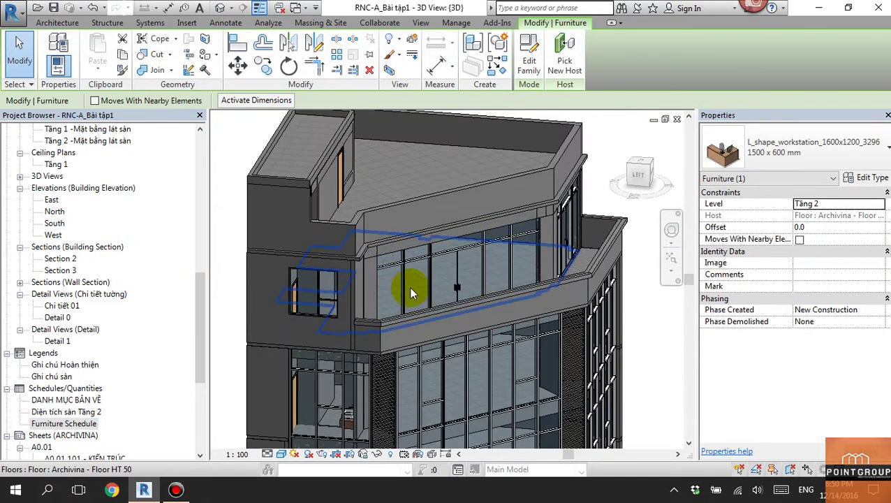
left_click(395, 370)
middle_click_drag(398, 368, 417, 278)
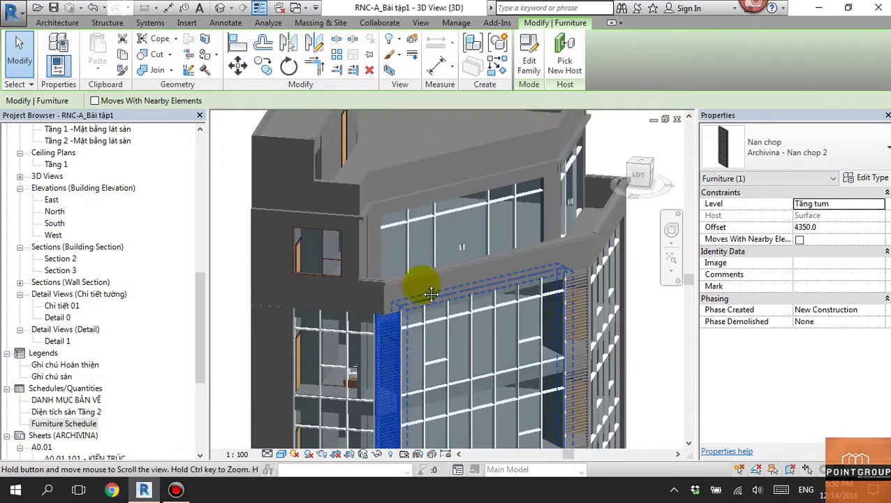
Step: Confirm the louver is categorized as Furniture and open the Nan chop family for editing
left_click(765, 179)
left_click(761, 187)
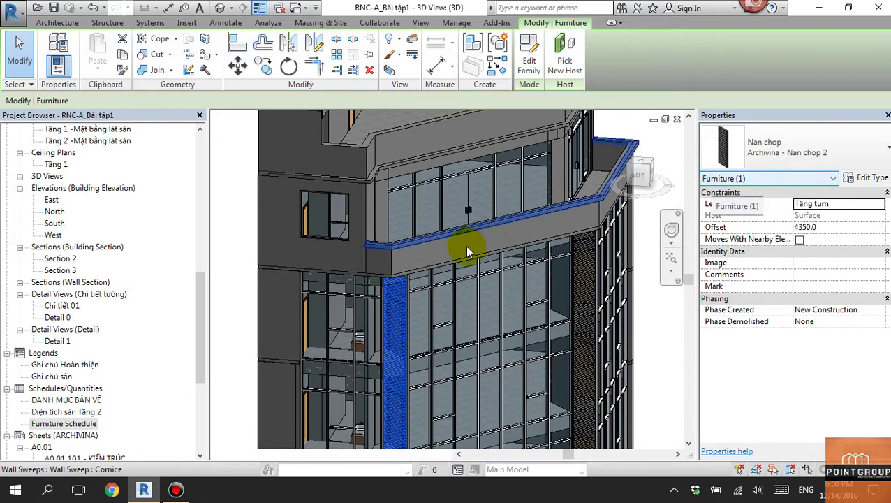
mouse_move(465, 245)
middle_mouse_down("shift")
mouse_move(439, 218)
mouse_move(507, 288)
middle_mouse_up("shift")
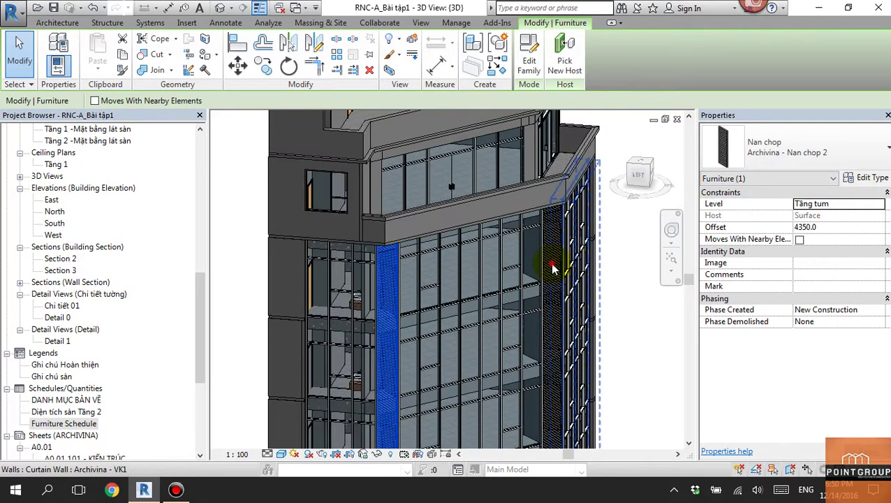
left_click(551, 267)
scroll(492, 230, "up", 5)
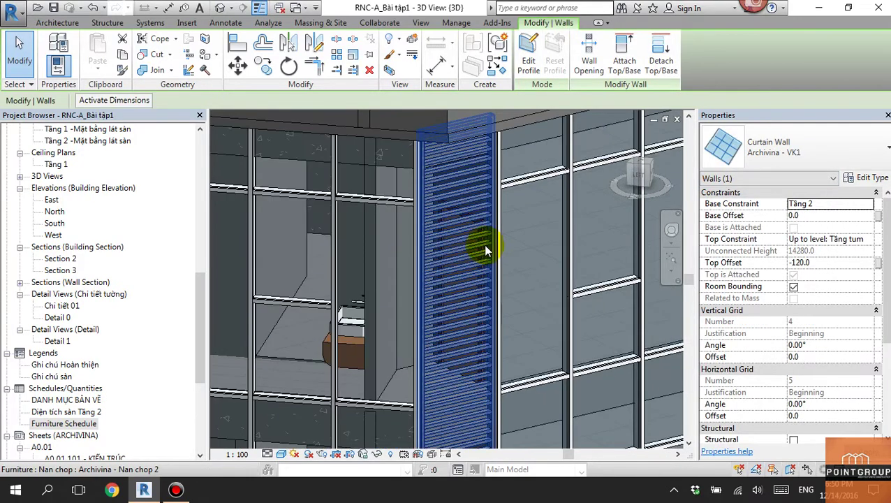
left_click(482, 244)
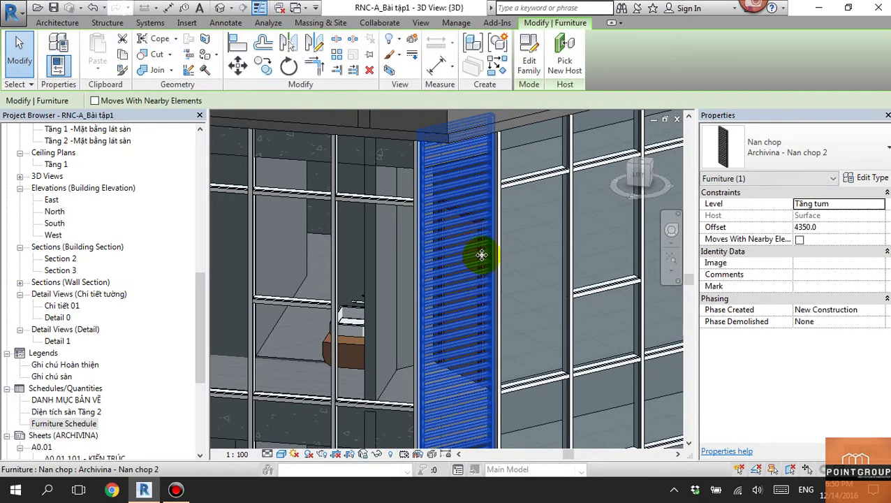
double_click(482, 254)
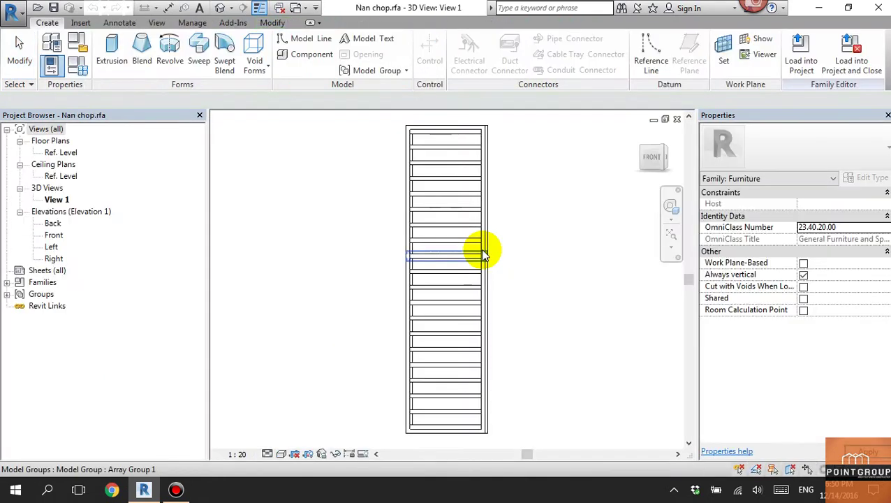
Step: Change the Nan chop louvre family's category from Furniture to Casework and load it into RNC-A
left_click(498, 241)
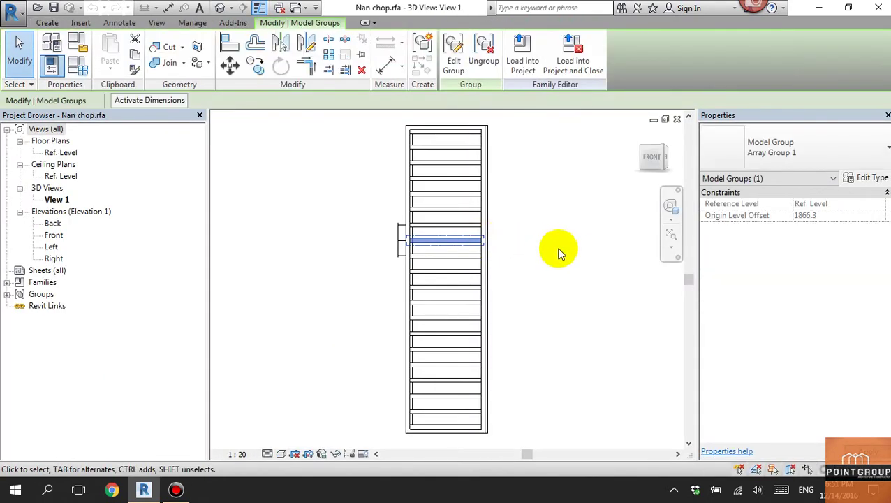
middle_click_drag(556, 252, 558, 292, "shift")
key("Escape")
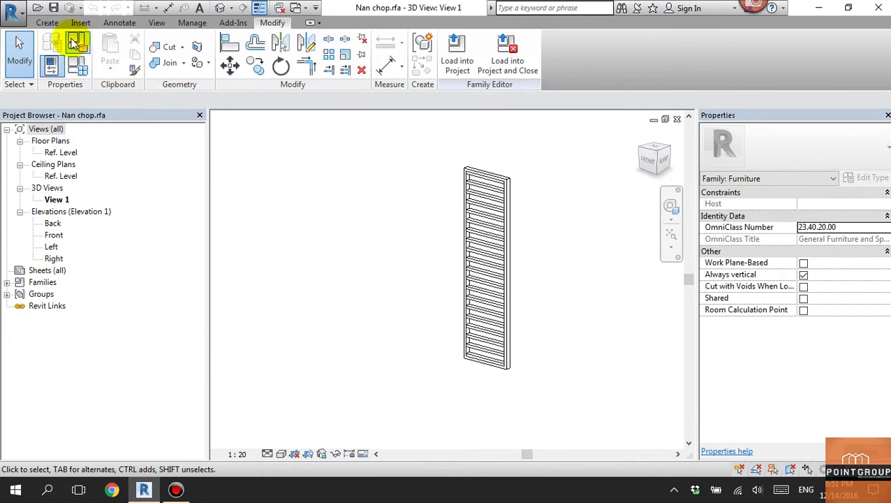
left_click(75, 41)
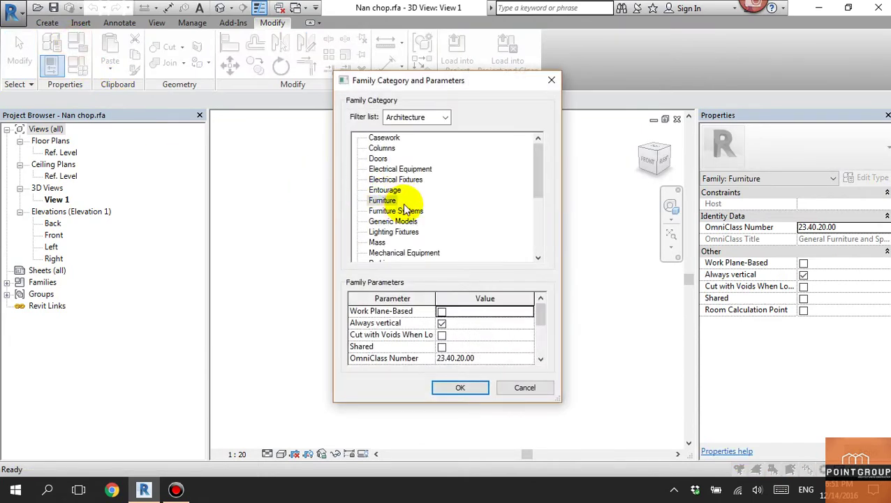
scroll(398, 234, "down", 1)
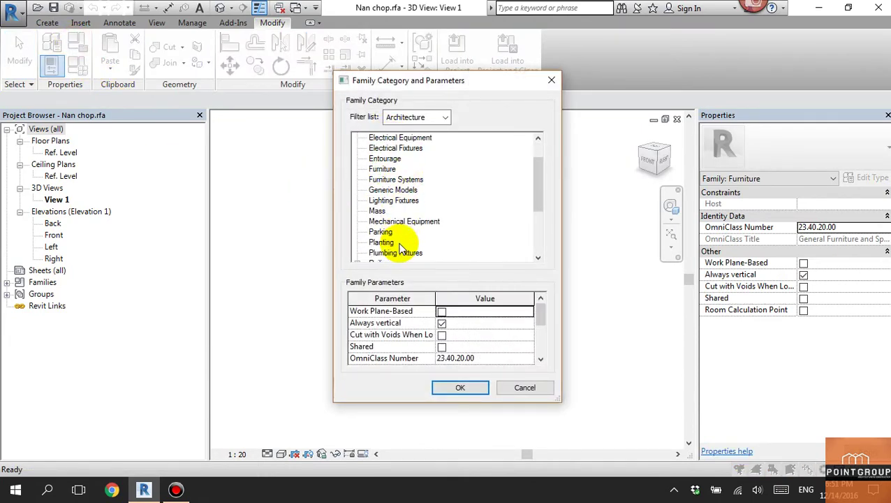
scroll(412, 252, "down", 2)
scroll(413, 255, "down", 2)
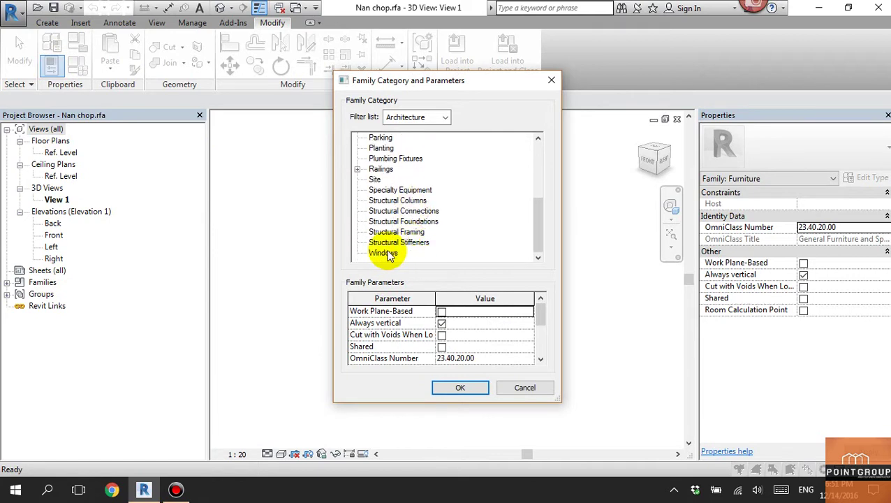
scroll(397, 252, "up", 2)
scroll(401, 249, "up", 2)
scroll(400, 240, "up", 1)
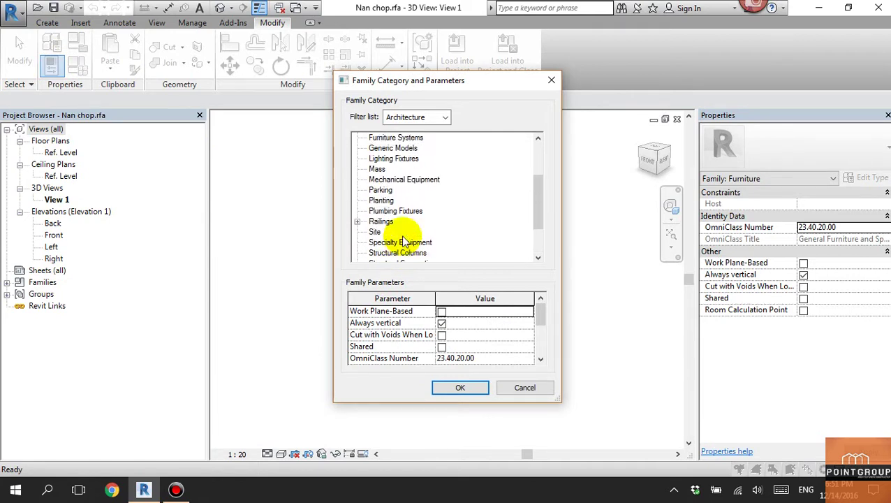
scroll(404, 240, "up", 1)
scroll(404, 241, "up", 2)
scroll(403, 241, "up", 1)
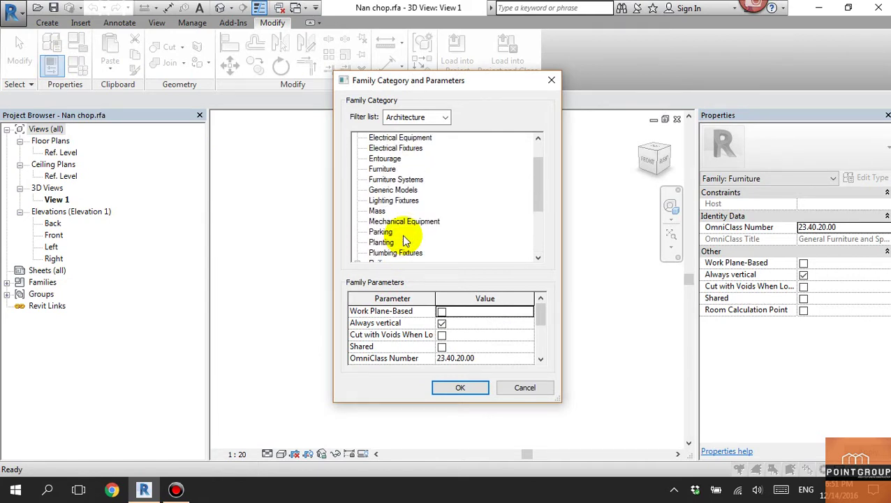
scroll(403, 241, "up", 1)
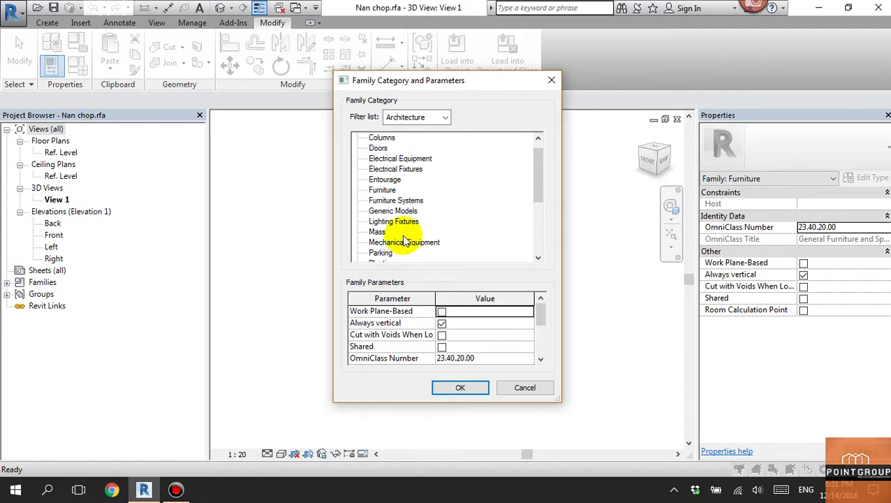
scroll(403, 240, "down", 2)
scroll(403, 238, "down", 3)
scroll(406, 238, "down", 1)
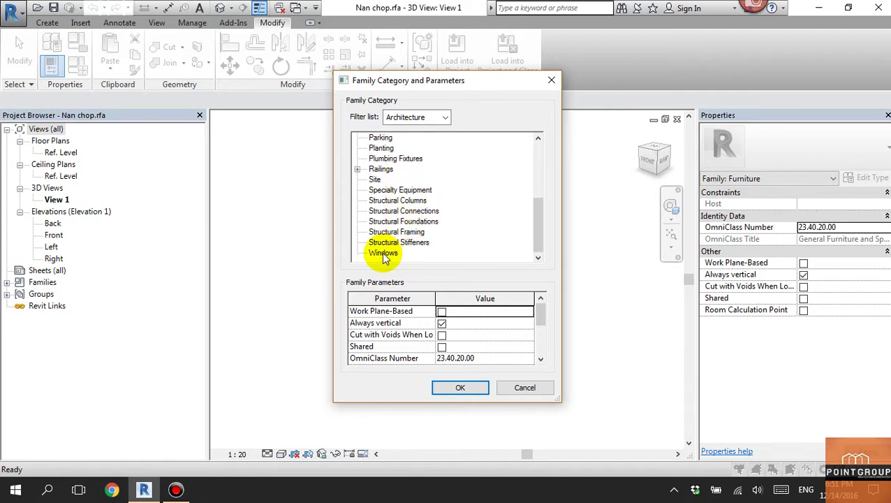
scroll(401, 250, "up", 1)
scroll(402, 250, "up", 1)
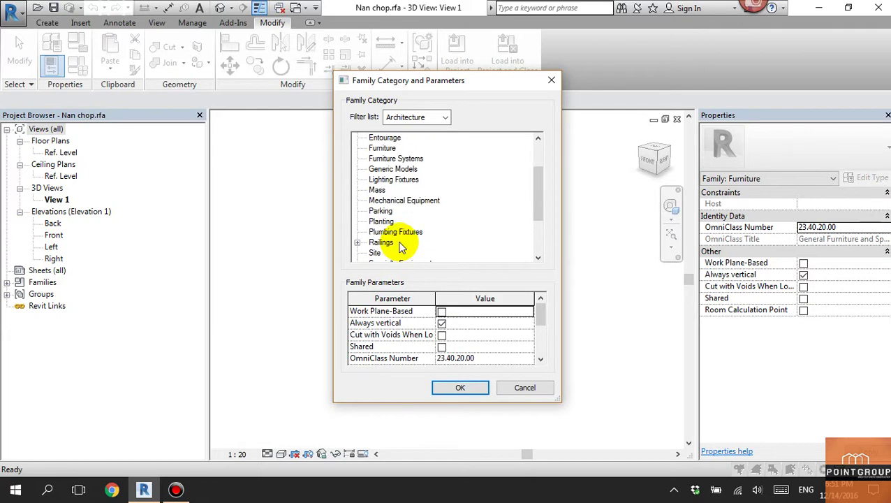
scroll(401, 250, "up", 1)
scroll(401, 247, "up", 1)
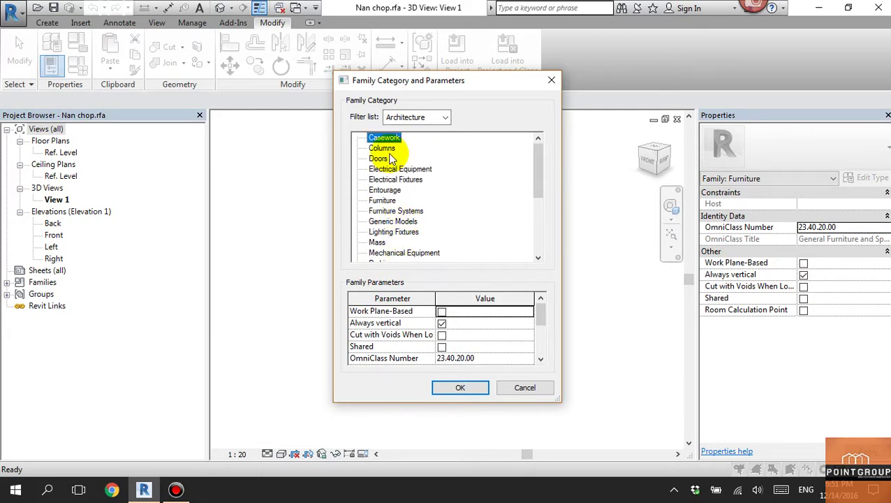
left_click(461, 387)
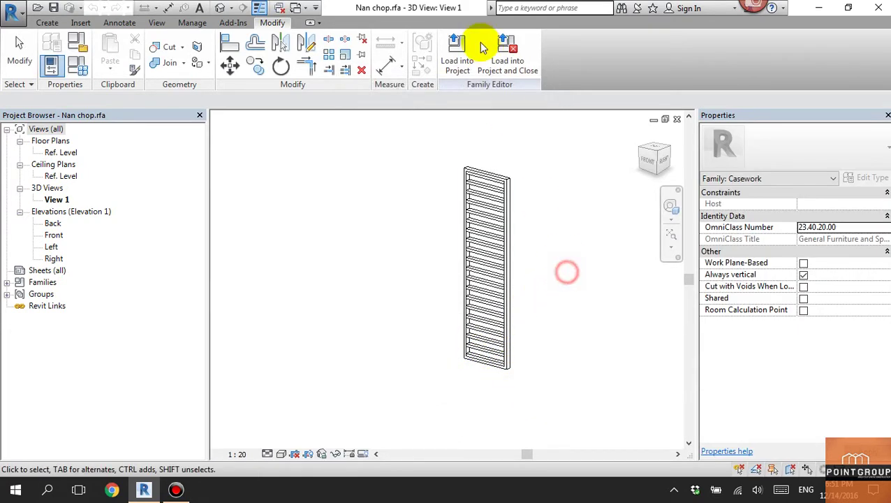
left_click(455, 52)
left_click(414, 345)
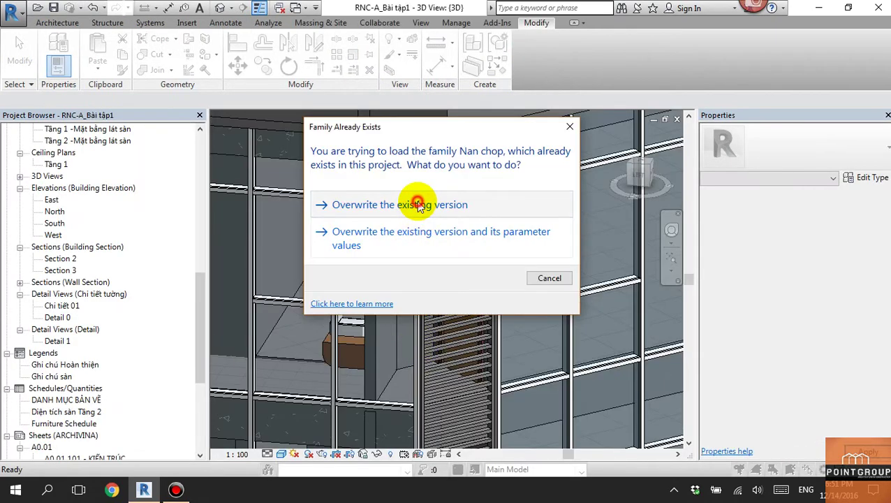
Step: Overwrite the existing louvre family in RNC-A and accept the 'Elements have changed category' warning
left_click(417, 203)
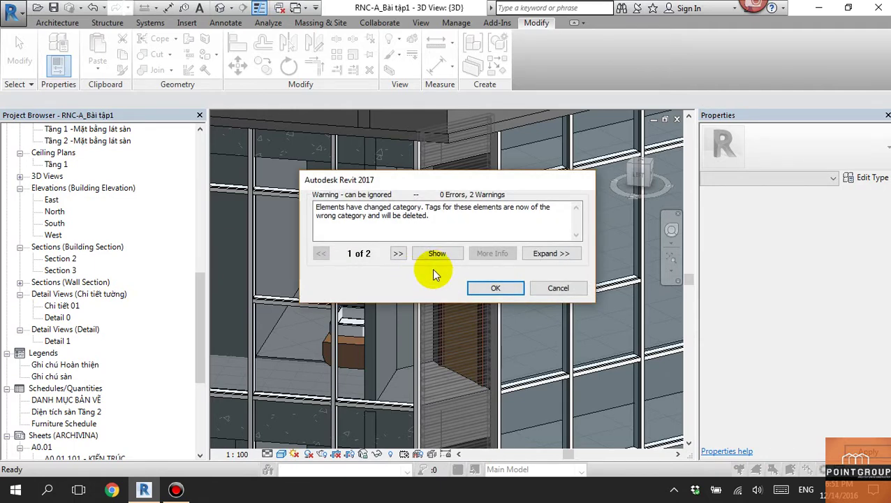
left_click(488, 288)
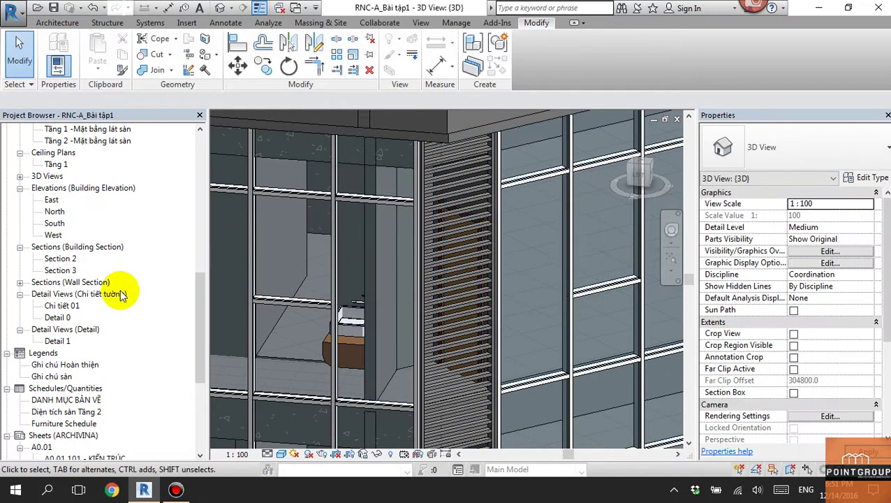
mouse_move(200, 320)
left_mouse_down()
mouse_move(199, 368)
mouse_move(199, 328)
left_mouse_up()
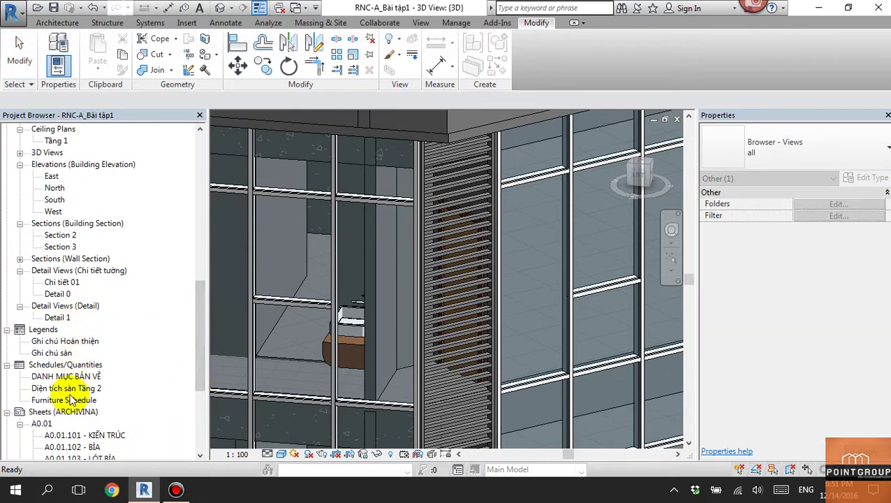
Step: In the Furniture Schedule, rename the Level, Type Comments and Comments headers to TẦNG, GHI CHÚ, CHÚ THÍCH
double_click(68, 401)
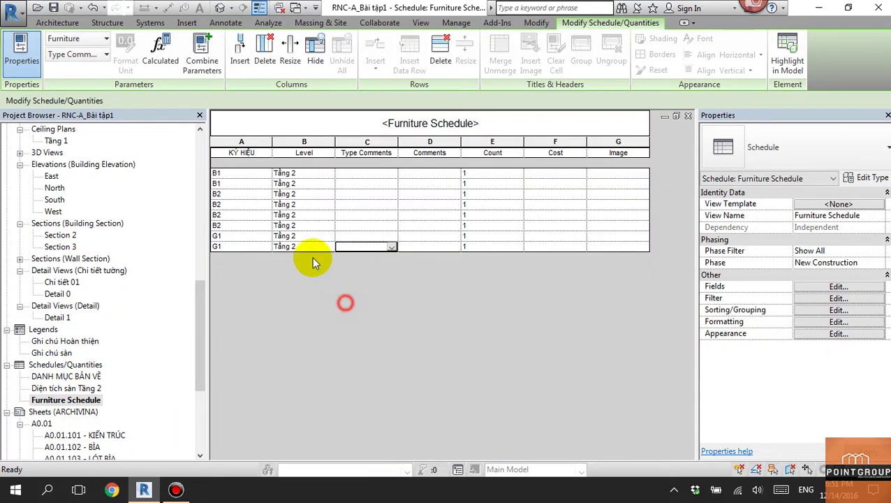
left_click(303, 152)
type("TẦNG")
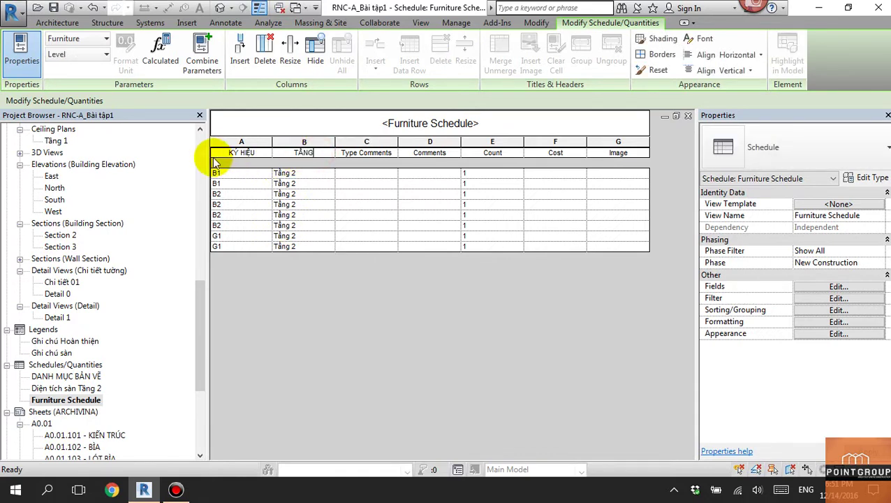
left_click(384, 152)
type("GHI CHÚ")
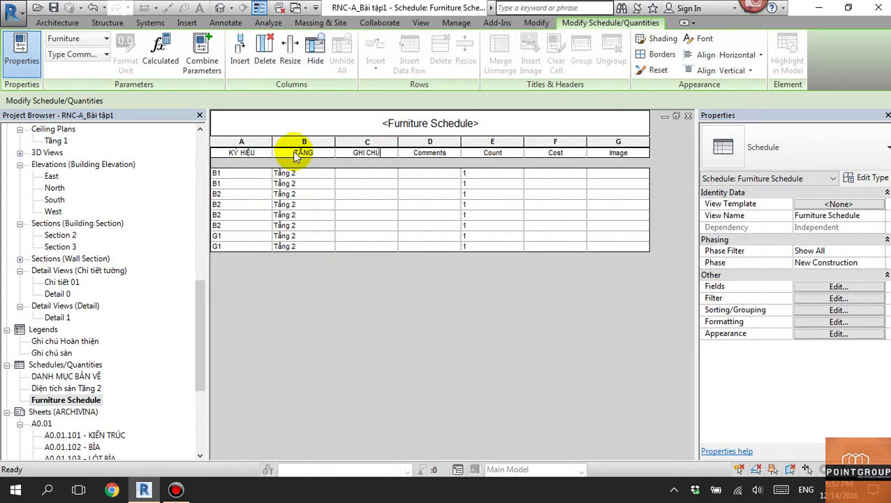
left_click(439, 151)
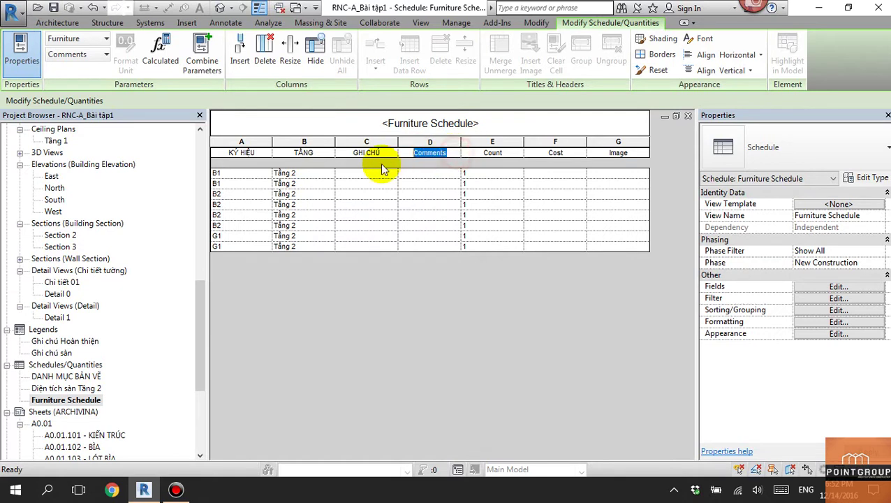
type("CHÚ THIC")
type("H")
Step: Rename the Count, Cost and Image headers to SỐ LƯỢNG, ĐƠN GIÁ and ẢNH MINH HỌA, then edit the schedule title
left_click(509, 152)
type("SỐ LƯỢNG")
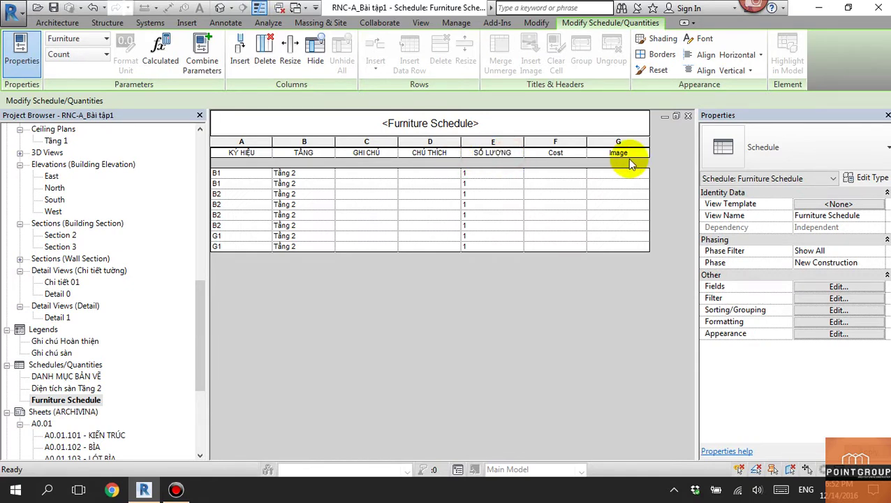
left_click(556, 152)
type("ĐƠN GIÁ")
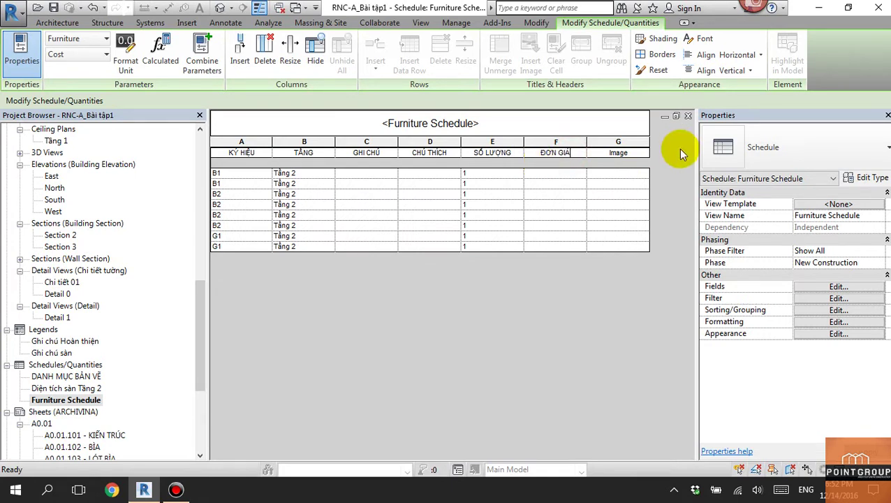
left_click(632, 152)
type("ẢNH")
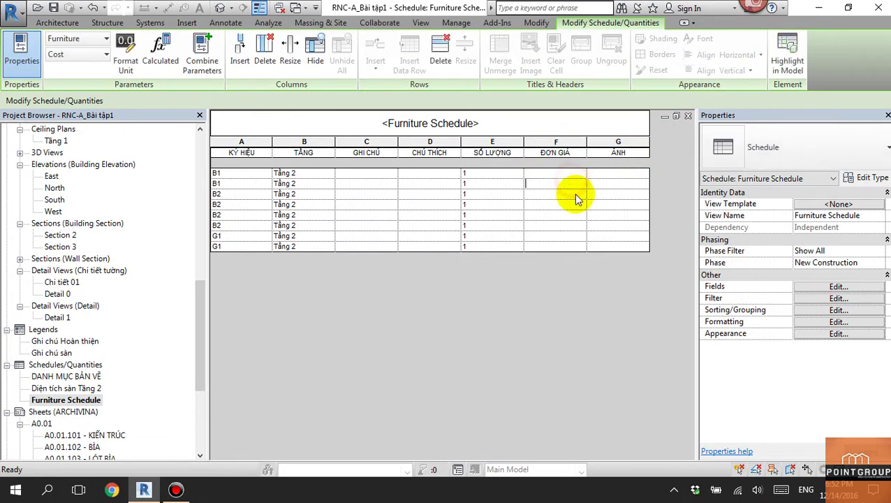
double_click(628, 153)
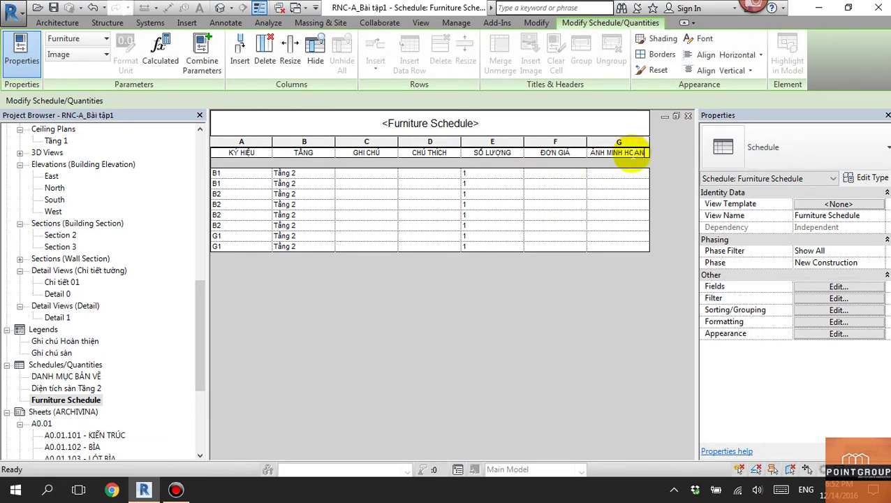
left_click(617, 199)
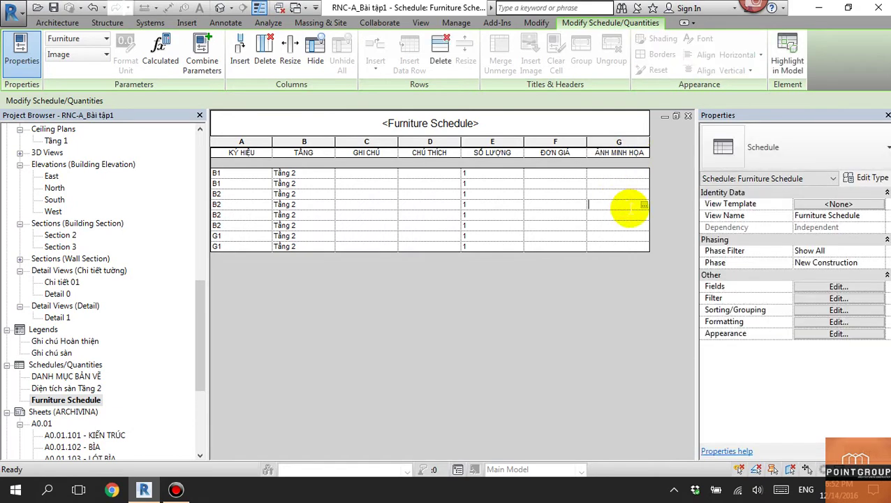
left_click(445, 130)
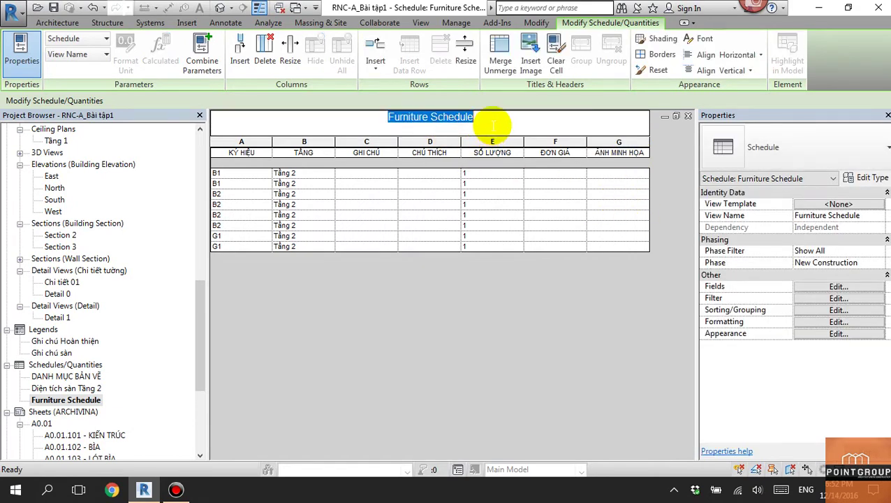
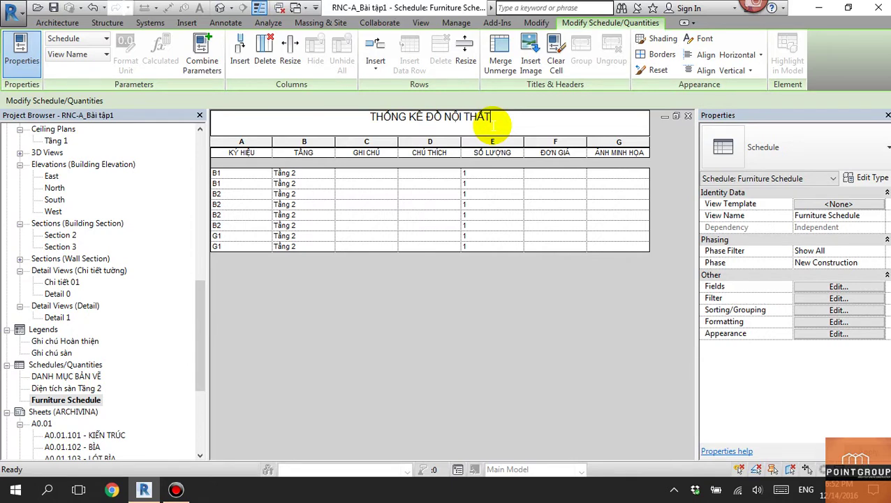
Step: Commit the THỐNG KÊ ĐỒ NỘI THẤT title and make it bold at 4 mm
left_click(479, 194)
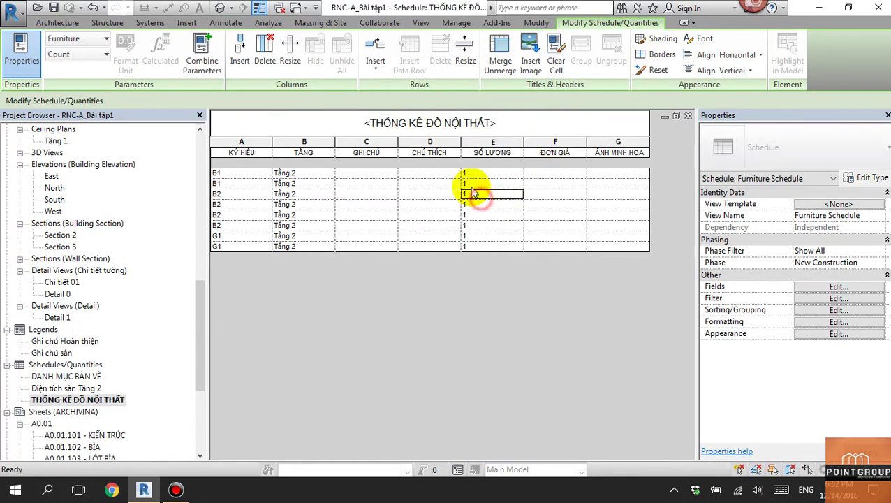
mouse_move(234, 119)
left_mouse_down()
mouse_move(640, 157)
mouse_move(513, 136)
left_mouse_up()
left_click(513, 129)
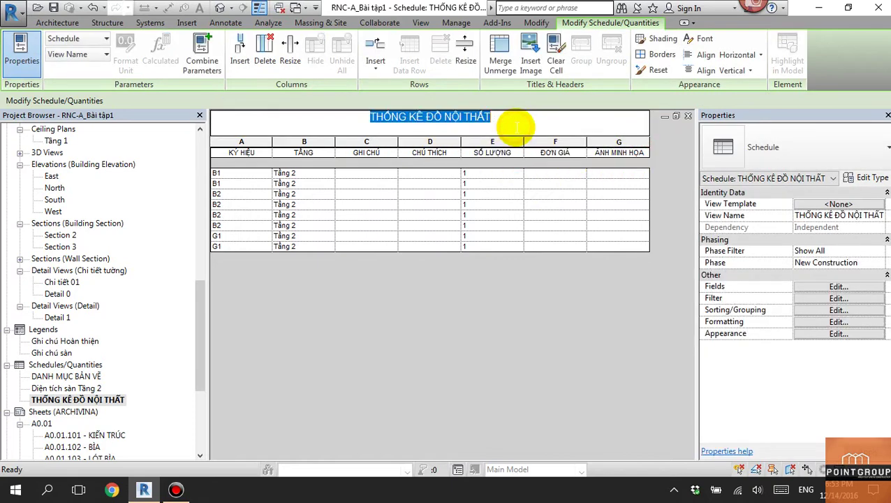
left_click(700, 38)
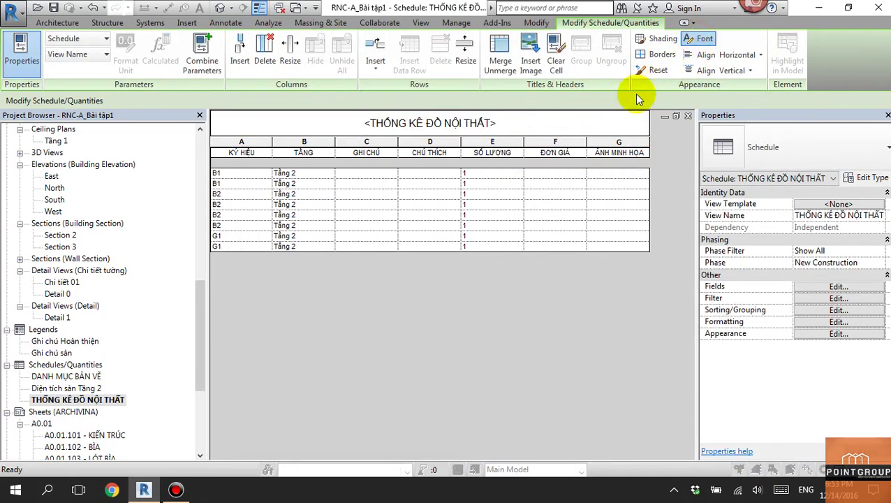
left_click(473, 184)
left_click(483, 181)
left_click(408, 214)
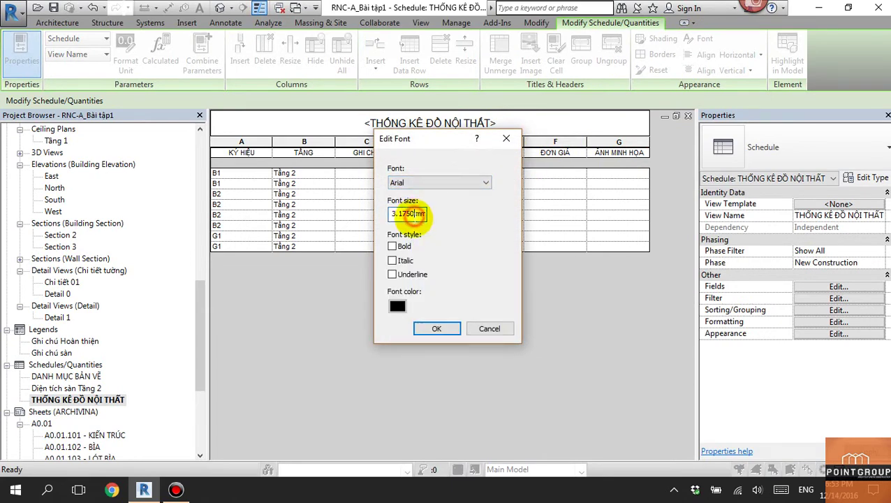
left_click(393, 246)
double_click(409, 213)
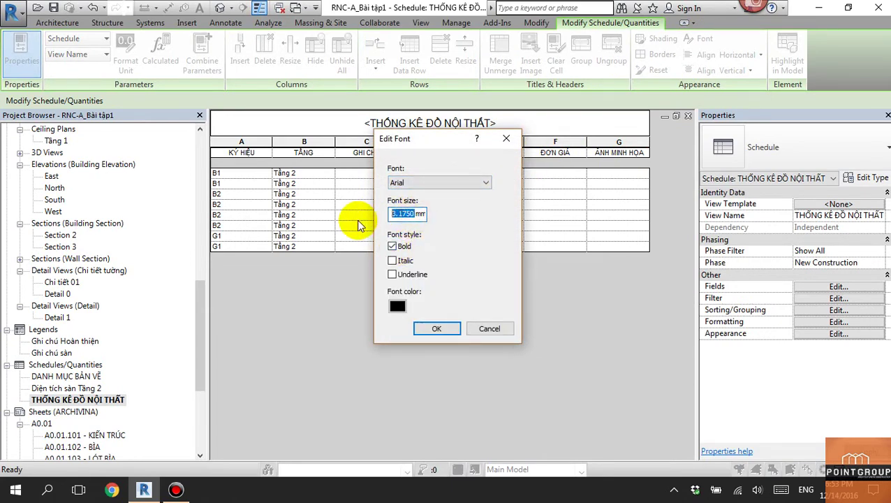
type("4")
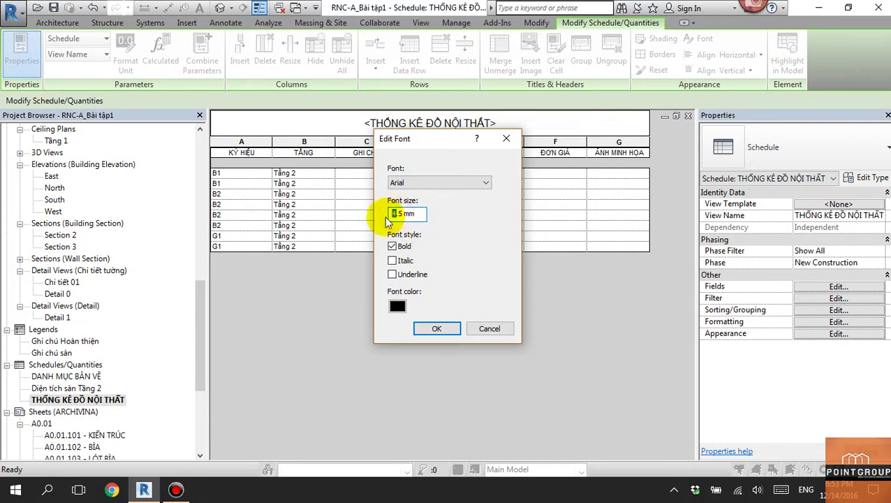
left_click(439, 329)
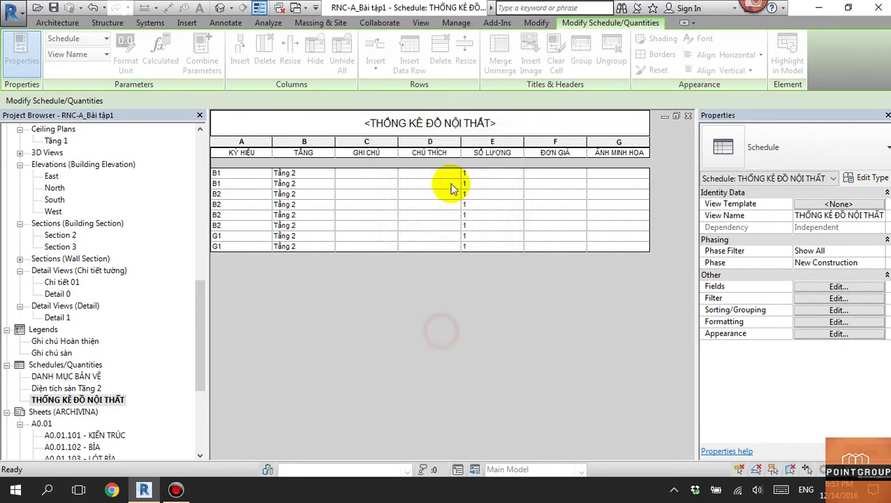
Step: Make the column header row bold Arial at 2 mm
mouse_move(274, 150)
left_mouse_down()
mouse_move(350, 162)
mouse_move(533, 143)
left_mouse_up()
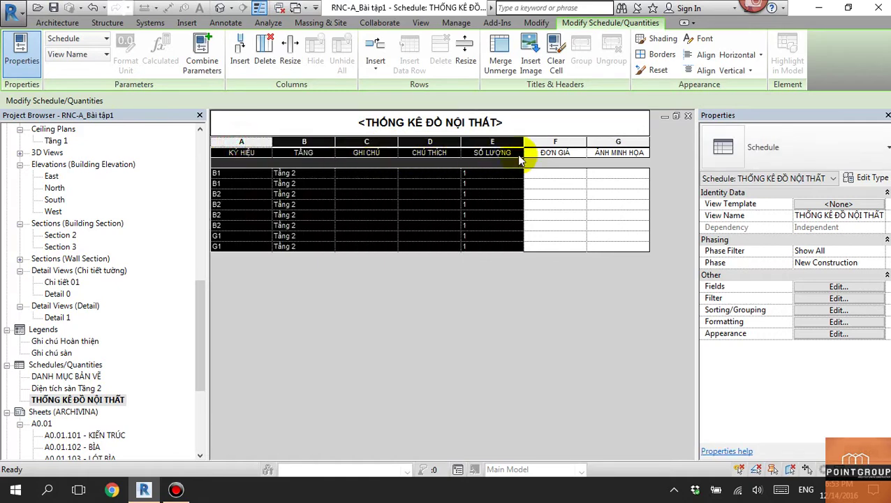
left_click(563, 143)
left_click_drag(641, 155, 236, 152)
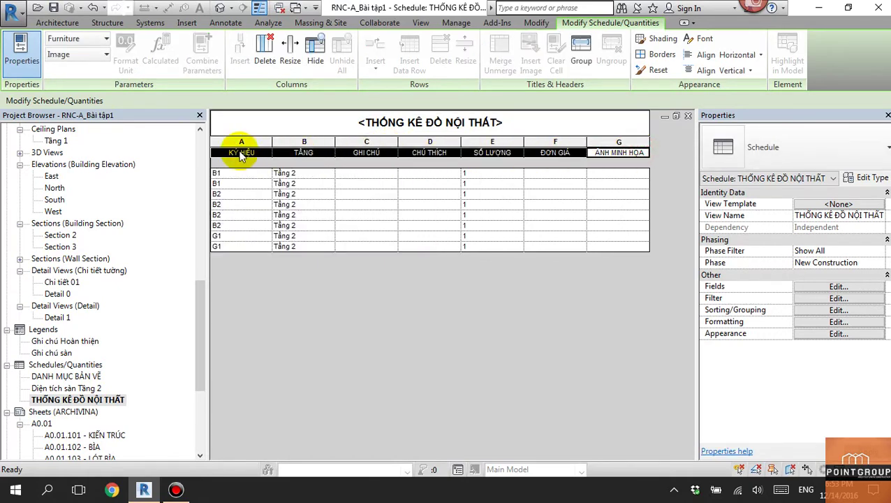
left_click(700, 39)
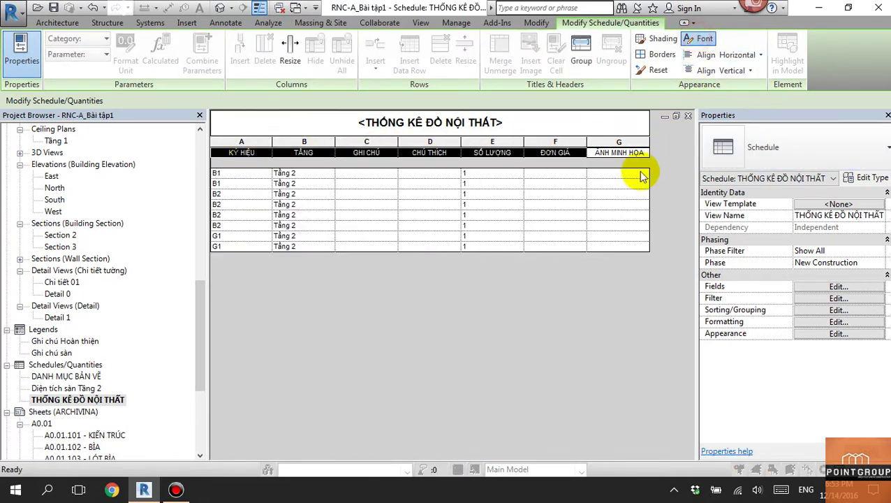
left_click_drag(407, 213, 414, 212)
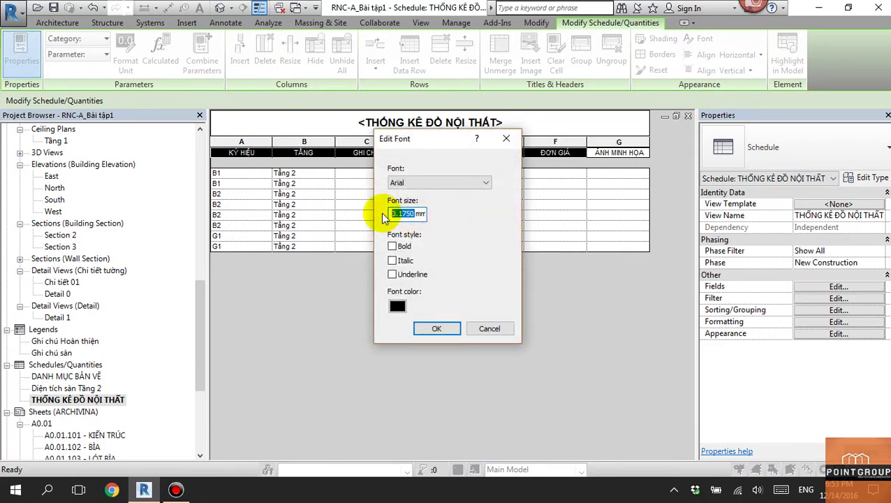
type("2")
left_click(392, 246)
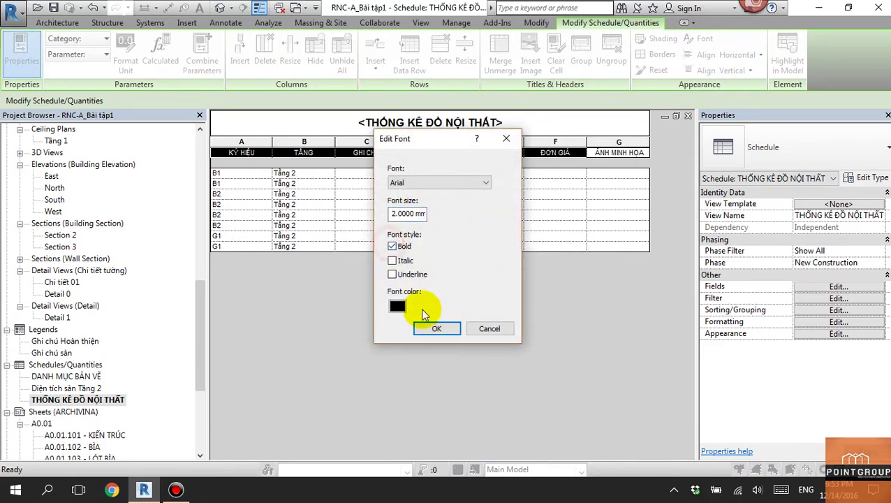
left_click(435, 338)
left_click(556, 211)
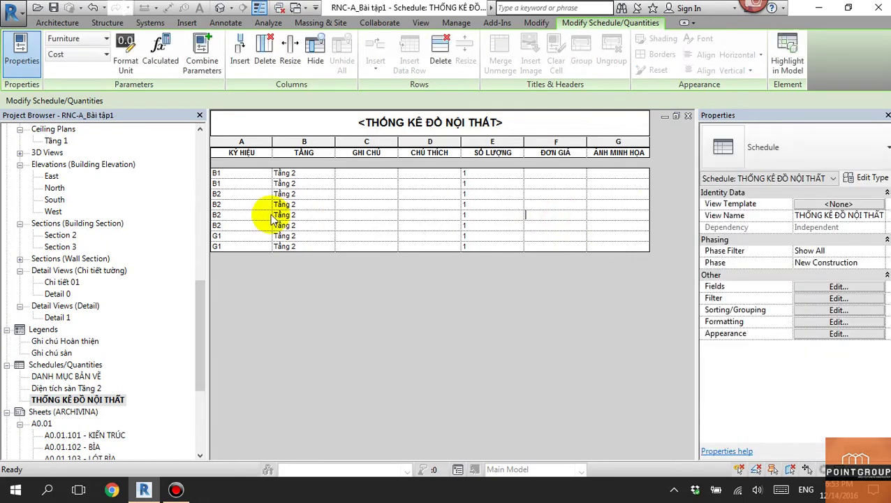
mouse_move(628, 173)
left_mouse_down()
mouse_move(487, 224)
mouse_move(251, 257)
left_mouse_up()
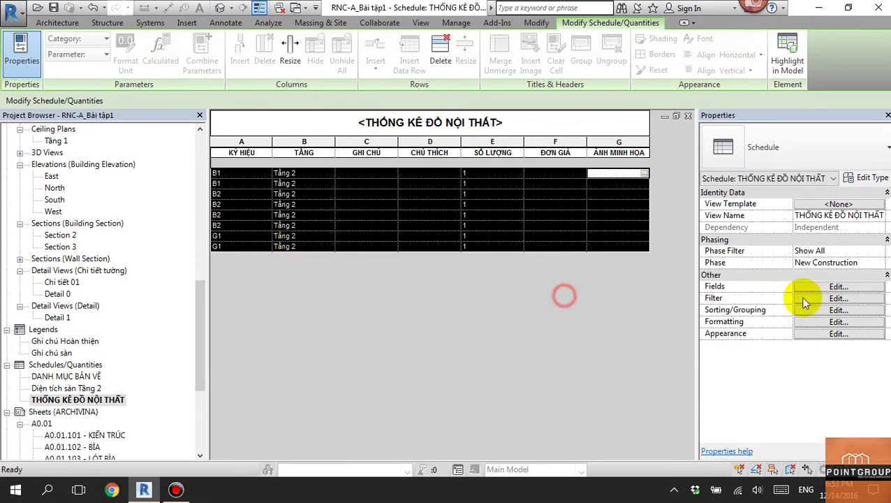
Step: Sort the schedule by Type Mark, turn off Itemize, and add a grand total titled TỔNG SỐ
left_click(831, 333)
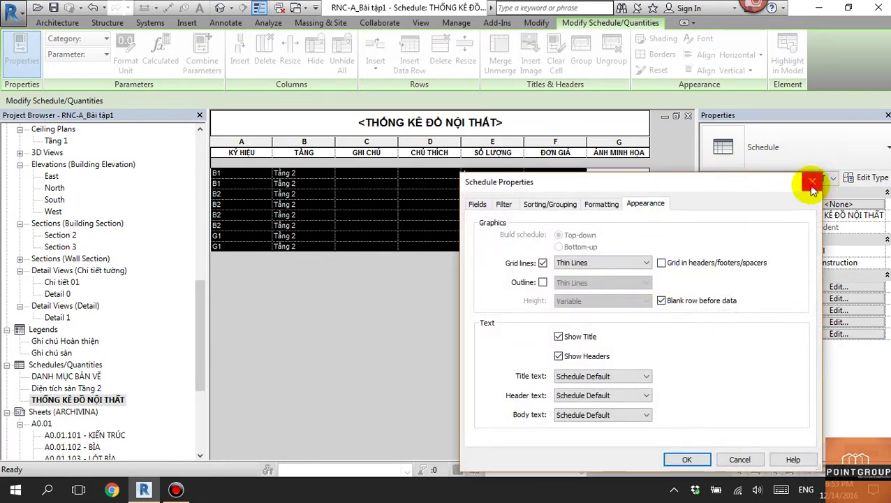
left_click(811, 182)
left_click(464, 225)
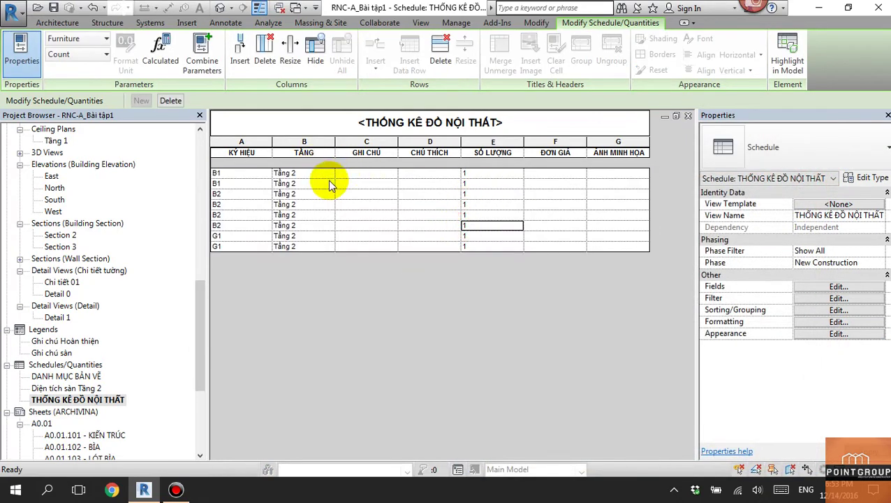
left_click(307, 183)
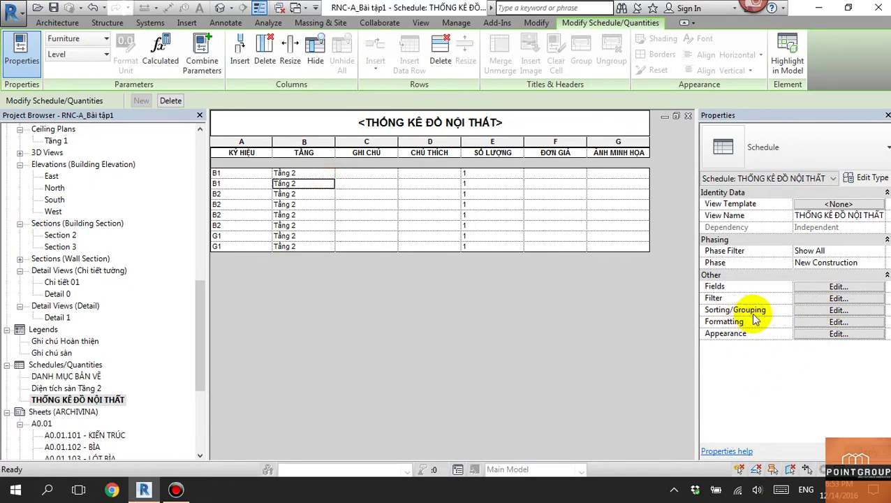
left_click(824, 310)
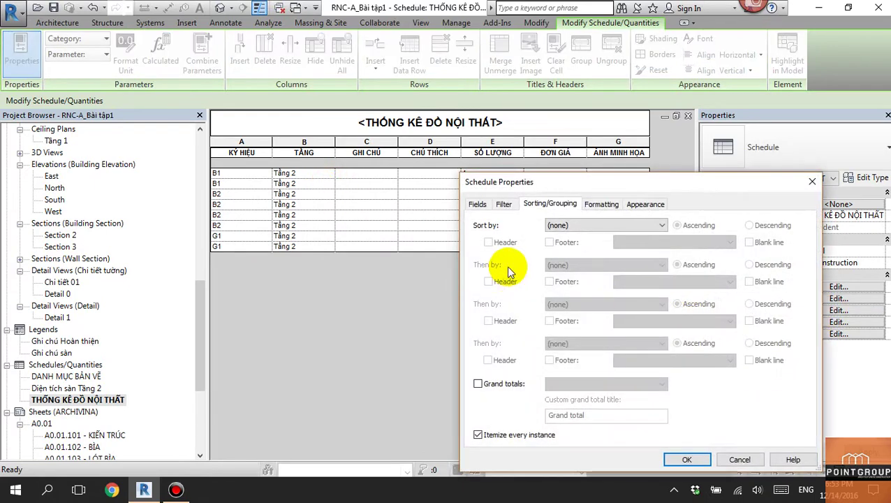
left_click(560, 224)
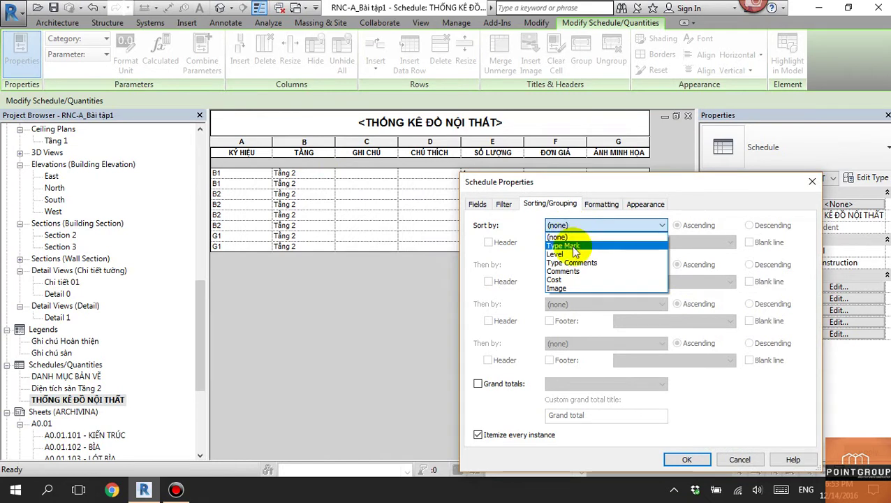
left_click(573, 244)
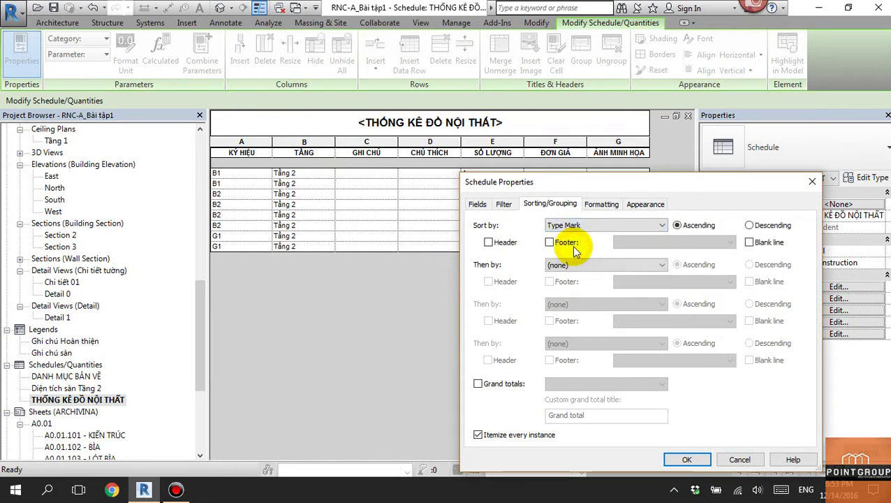
left_click(477, 436)
left_click(477, 383)
double_click(604, 414)
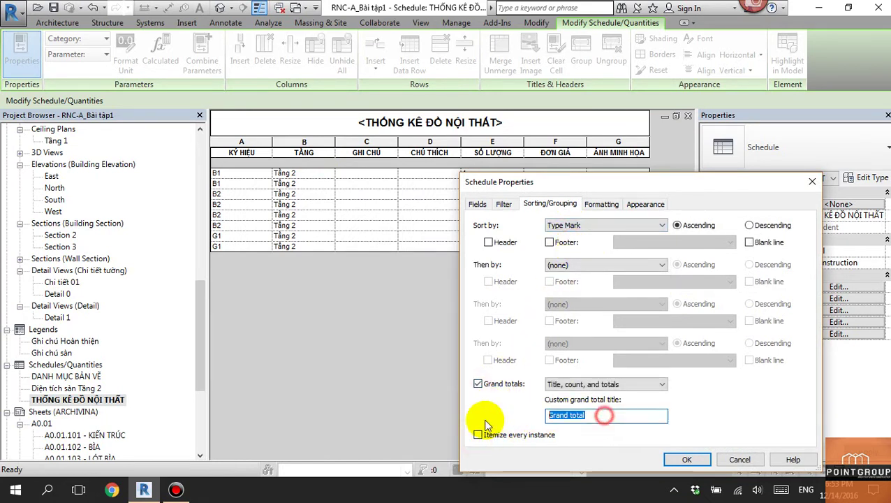
type("TO")
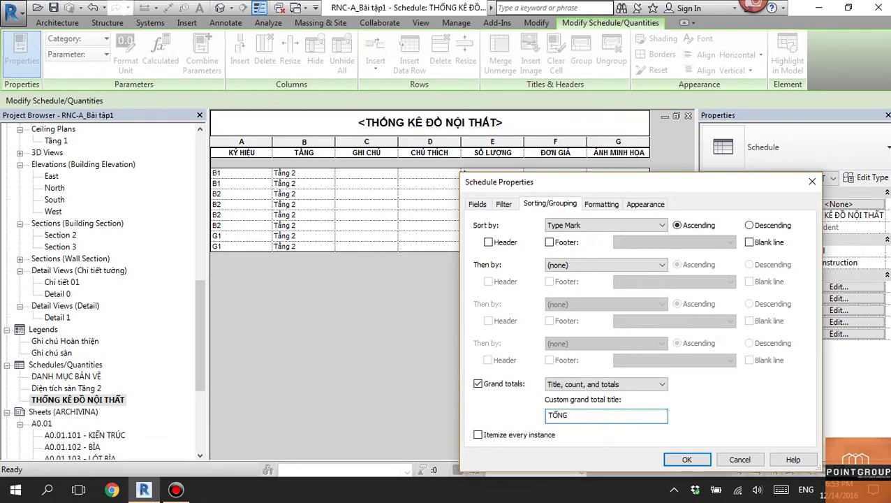
left_click(687, 460)
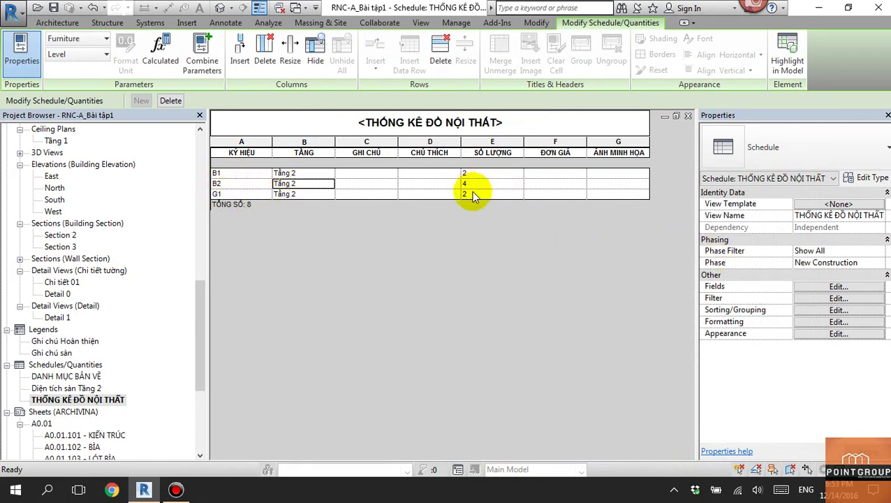
Step: Add Level as the secondary ascending sort field
left_click(837, 312)
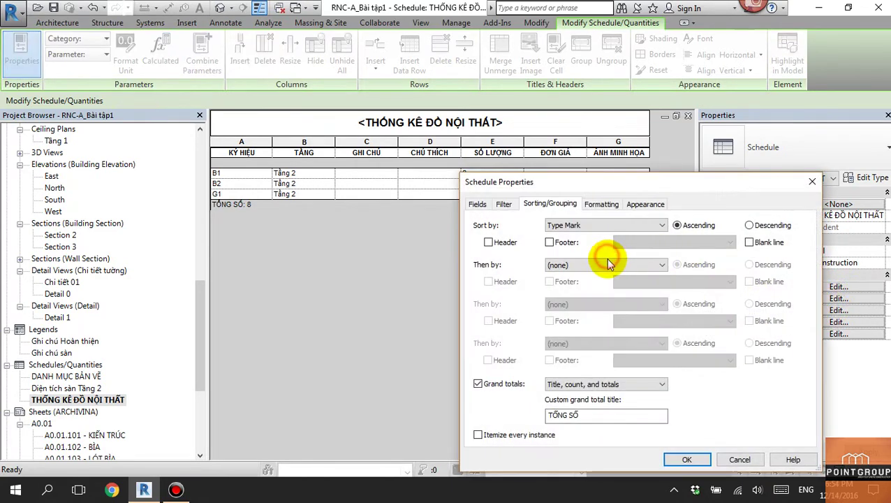
left_click(606, 265)
left_click(565, 294)
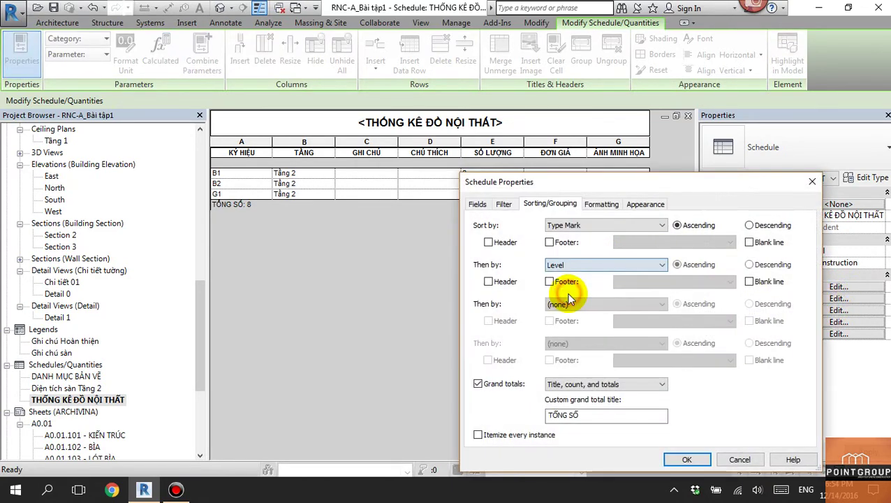
left_click(681, 459)
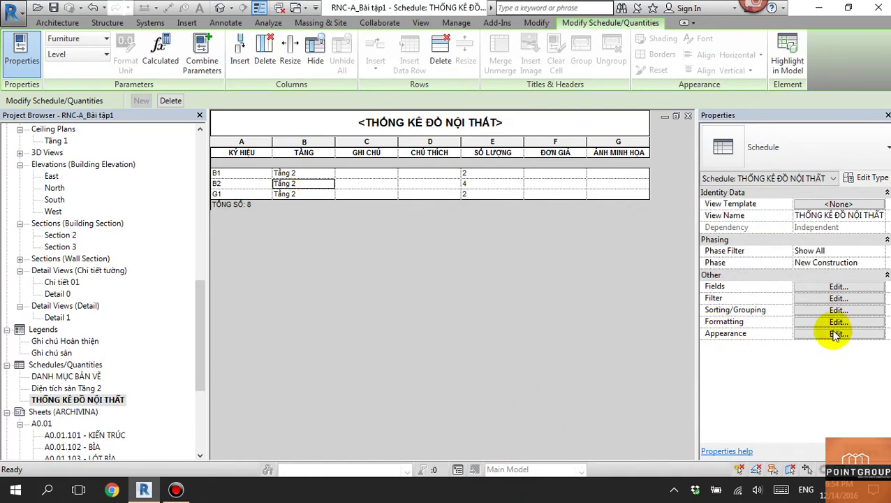
Step: Open sheet A1.03.102 and activate its floor plan viewport
left_click(94, 398)
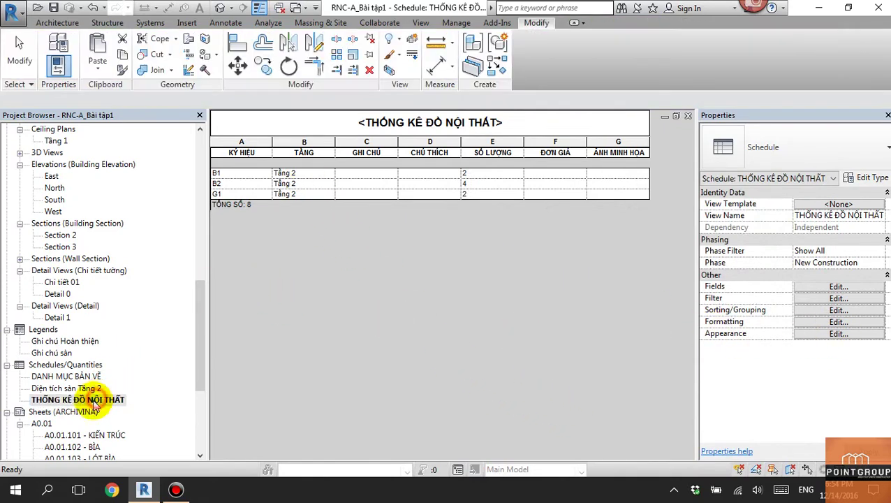
left_click_drag(196, 340, 199, 413)
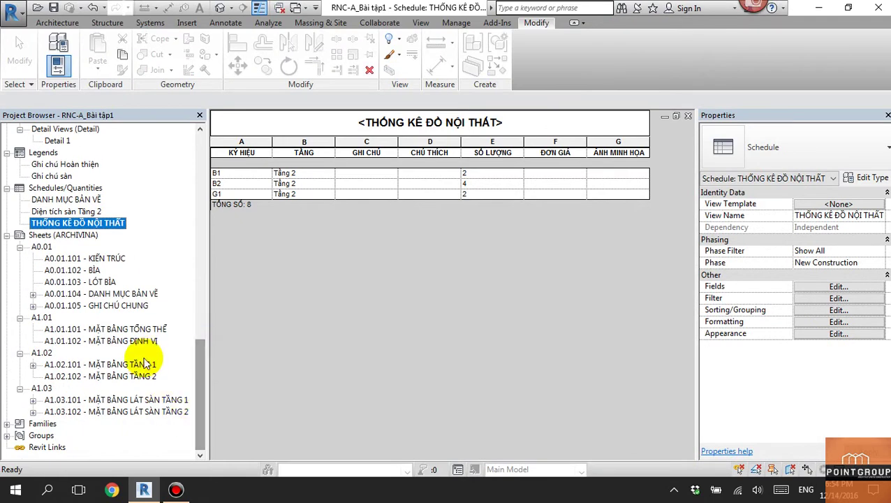
double_click(141, 411)
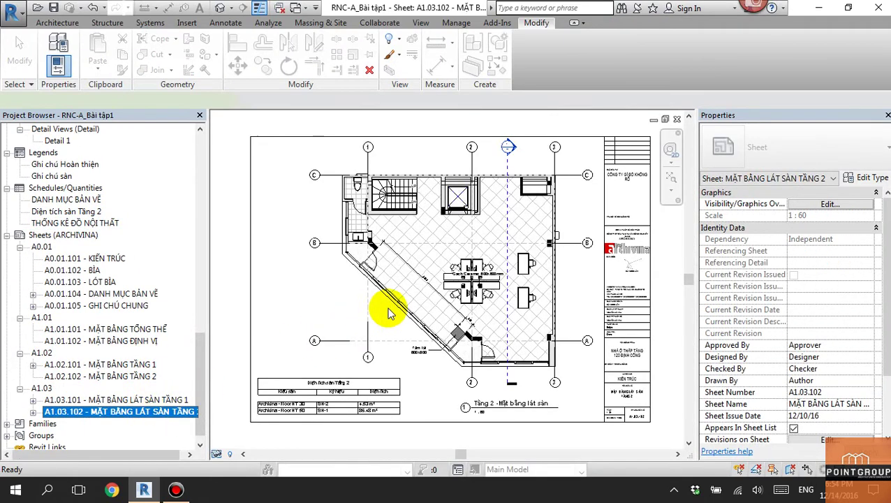
double_click(390, 314)
scroll(487, 308, "up", 3)
left_click(487, 302)
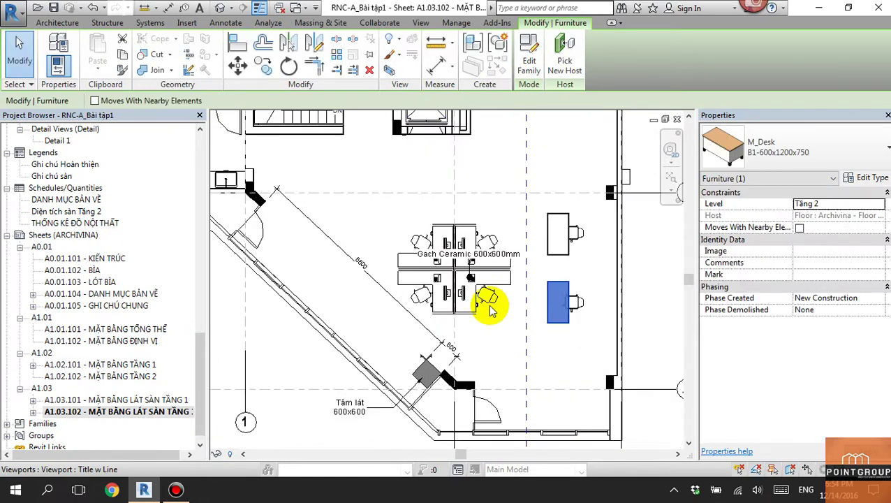
key("Escape")
scroll(477, 297, "down", 2)
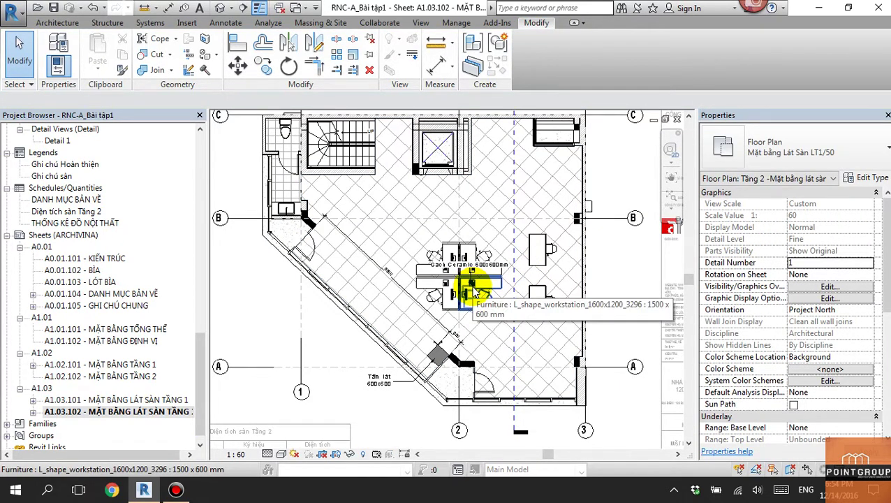
left_click_drag(885, 302, 885, 375)
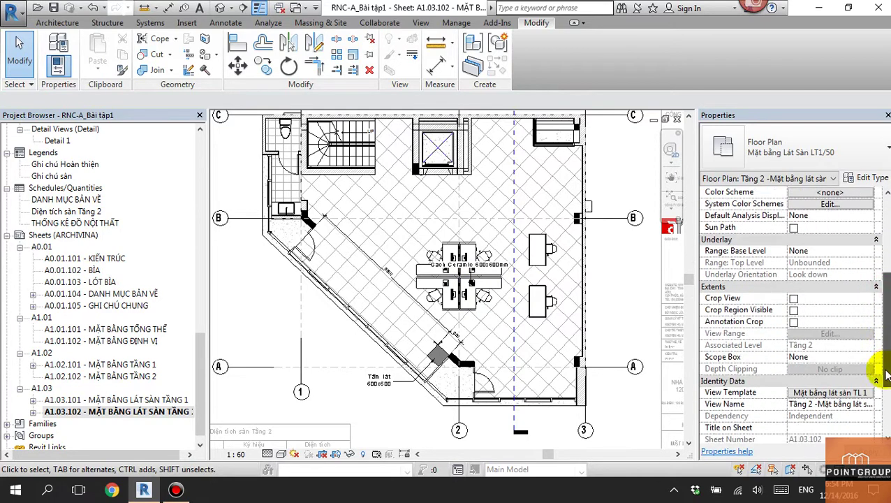
Step: Hide the Furniture category in the Mặt bằng lát sàn TL 1/50 view template's overrides
left_click(830, 392)
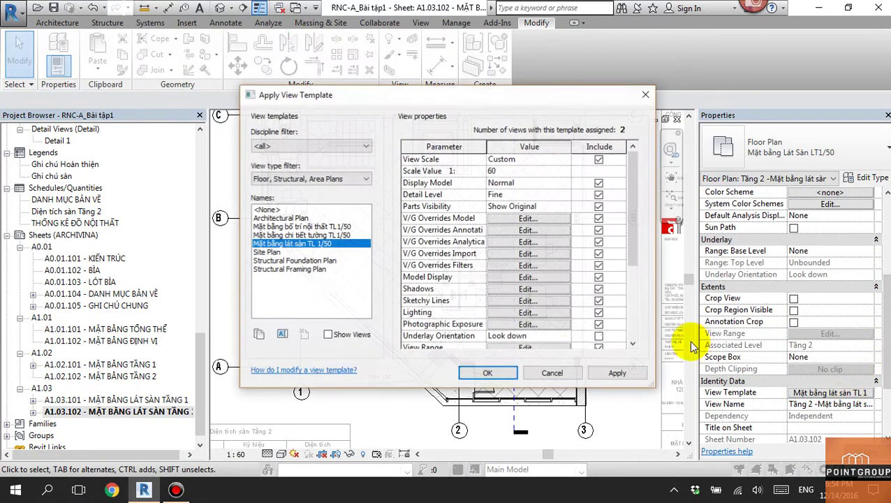
left_click(529, 219)
left_click(411, 258)
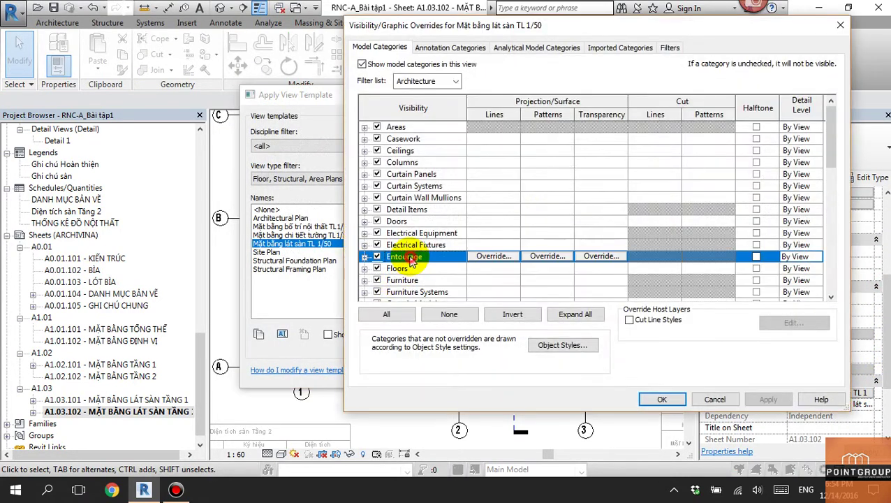
scroll(374, 265, "down", 1)
left_click(377, 268)
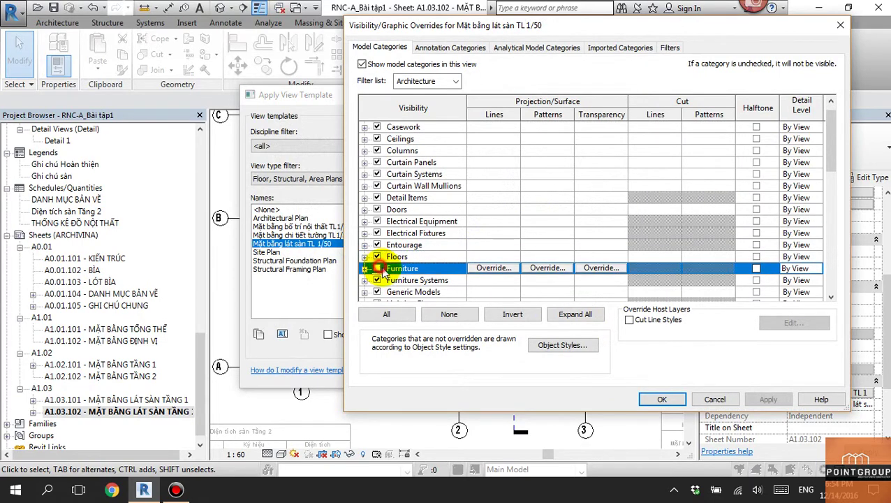
left_click(661, 400)
left_click(492, 373)
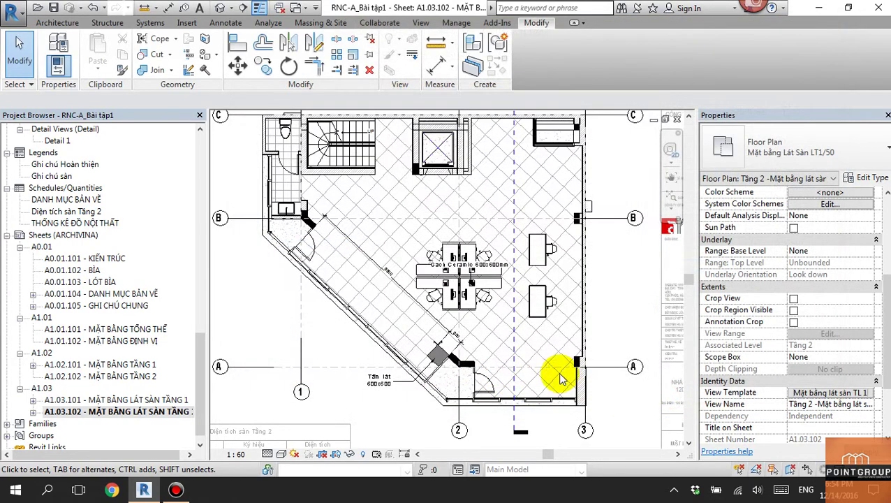
Step: Select the Computer - CPU equipment symbols in the plan to check them
scroll(451, 304, "up", 3)
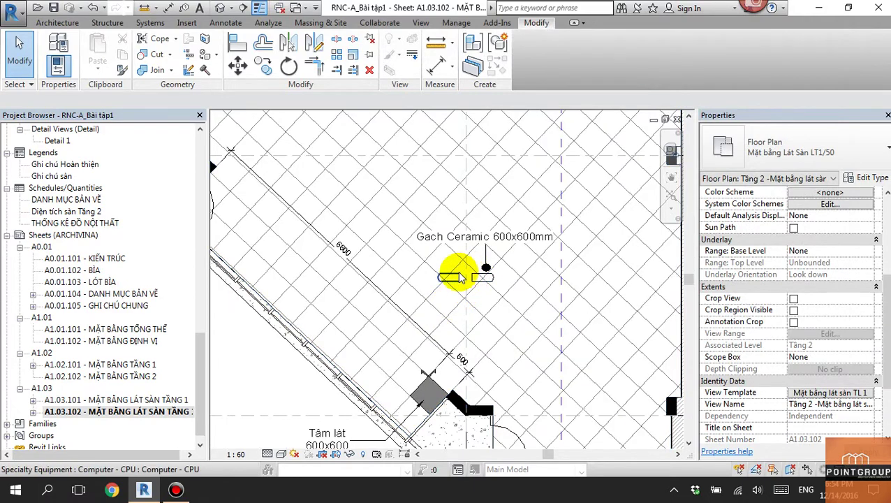
left_click(455, 274)
scroll(455, 280, "up", 3)
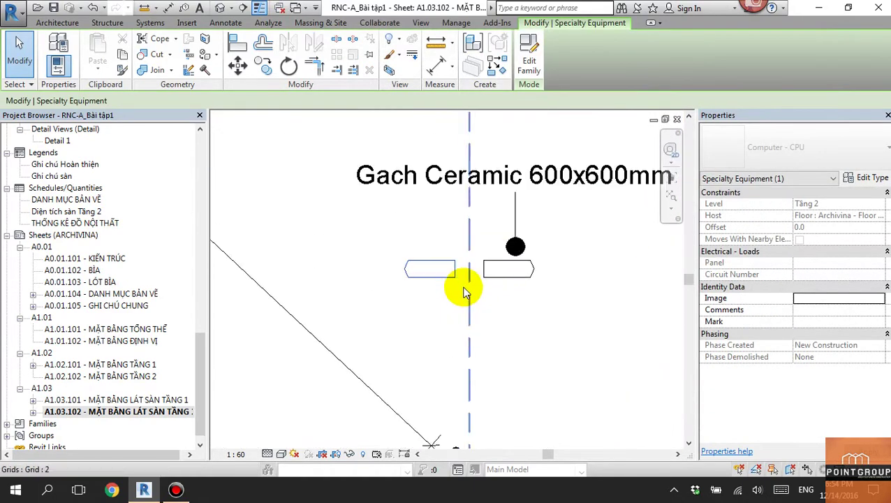
scroll(462, 290, "up", 2)
left_click(517, 280)
scroll(517, 279, "down", 2)
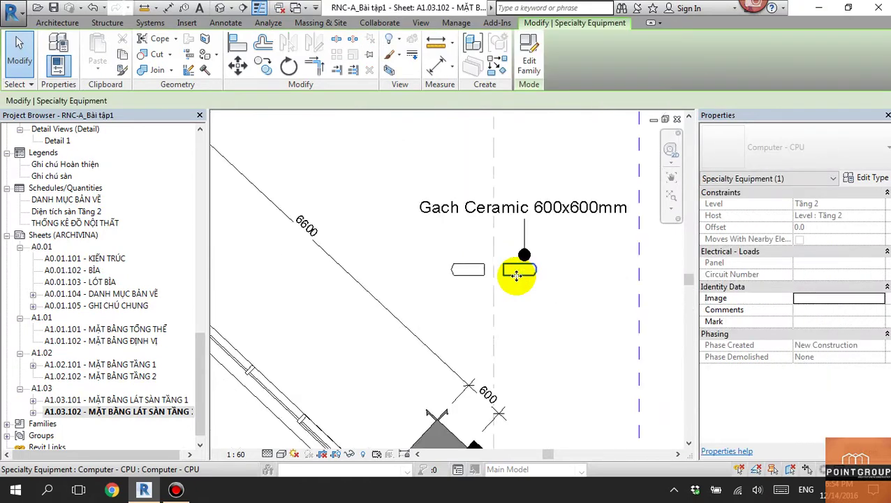
scroll(520, 276, "down", 2)
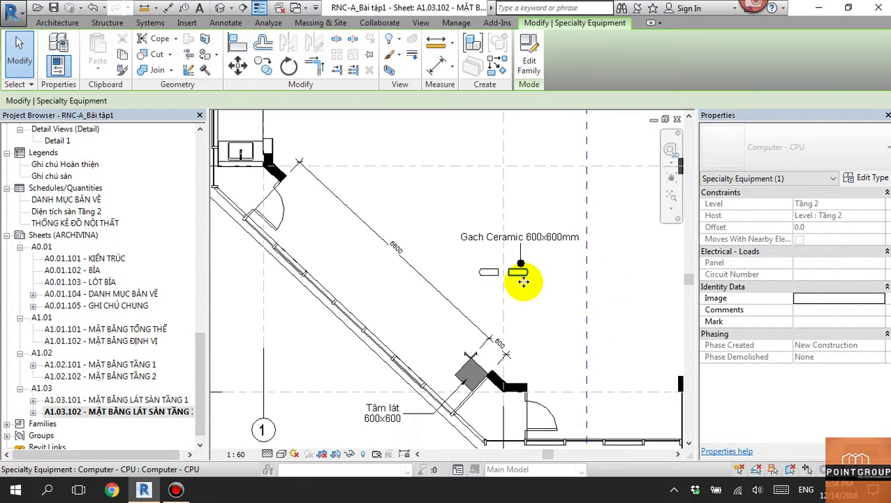
Step: Open the blank sheet A1.02.102 from the Project Browser
left_click(133, 377)
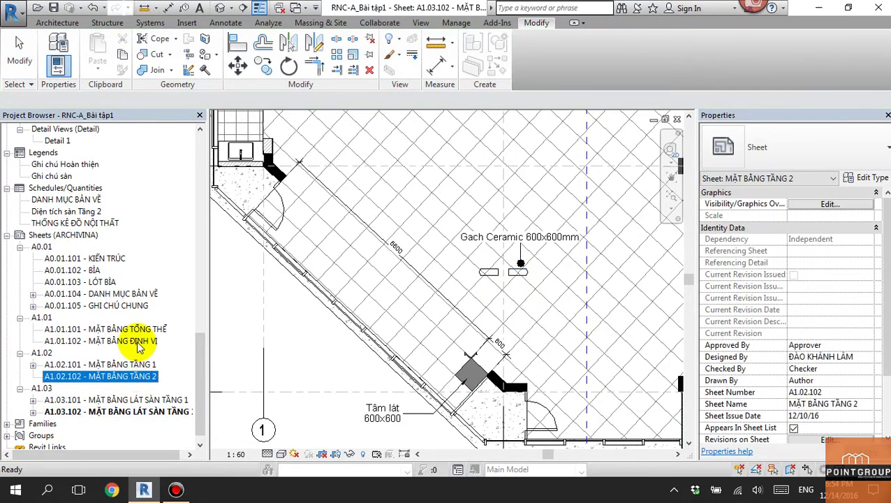
left_click(115, 305)
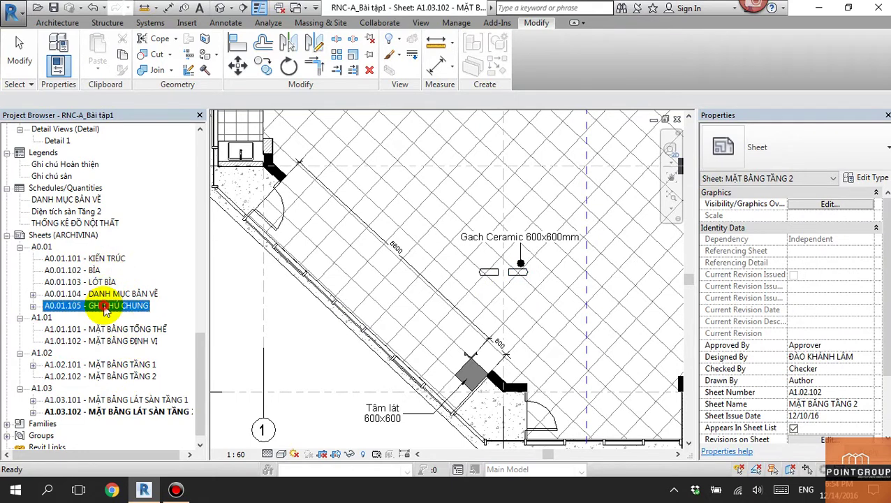
scroll(158, 380, "down", 1)
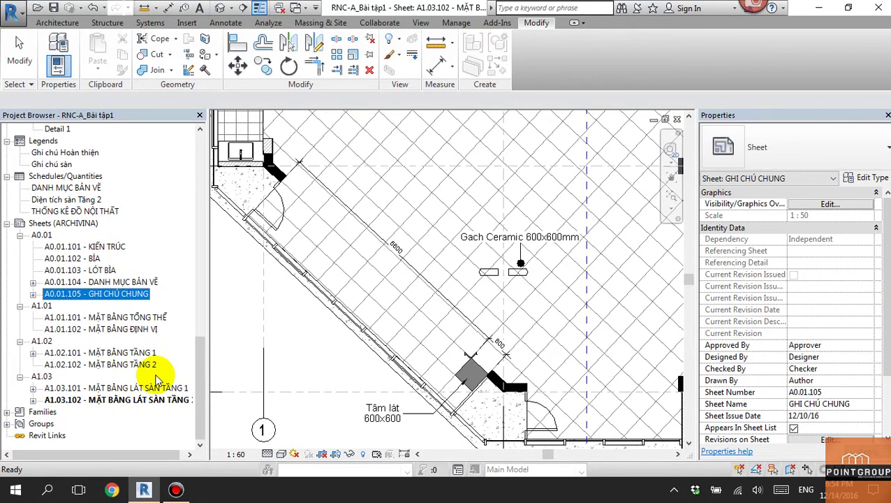
scroll(178, 370, "up", 2)
left_click(128, 389)
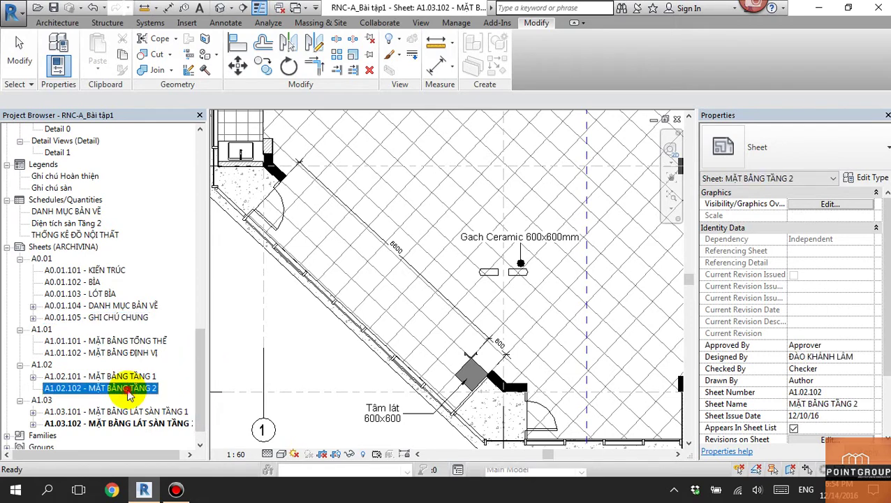
double_click(128, 389)
mouse_move(195, 358)
left_mouse_down()
mouse_move(212, 264)
mouse_move(193, 171)
left_mouse_up()
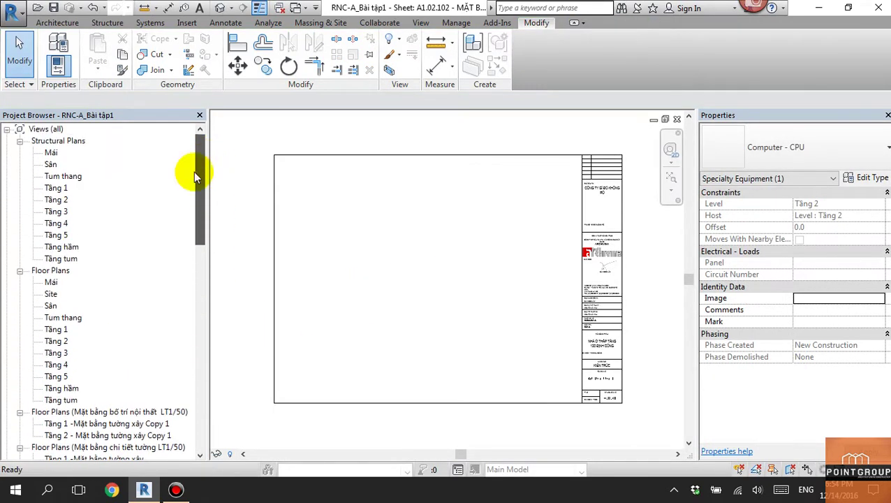
Step: In the Tầng 2 structural plan, select the eight desks and chairs
double_click(55, 200)
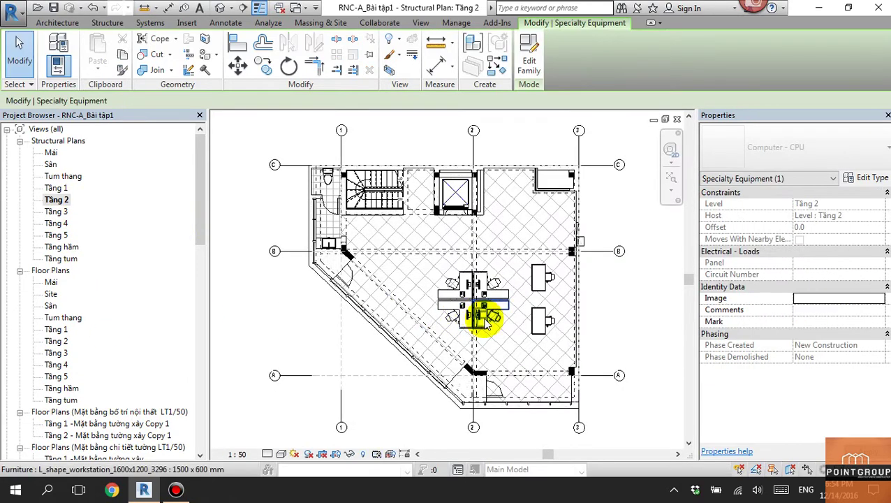
left_click(482, 320)
key("s")
key("a")
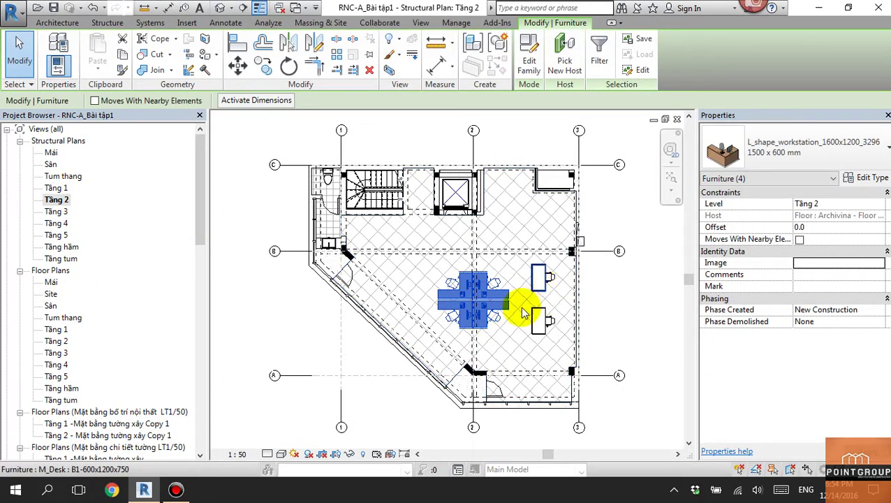
scroll(523, 314, "up", 3)
scroll(543, 328, "up", 2)
left_click(551, 307, "ctrl")
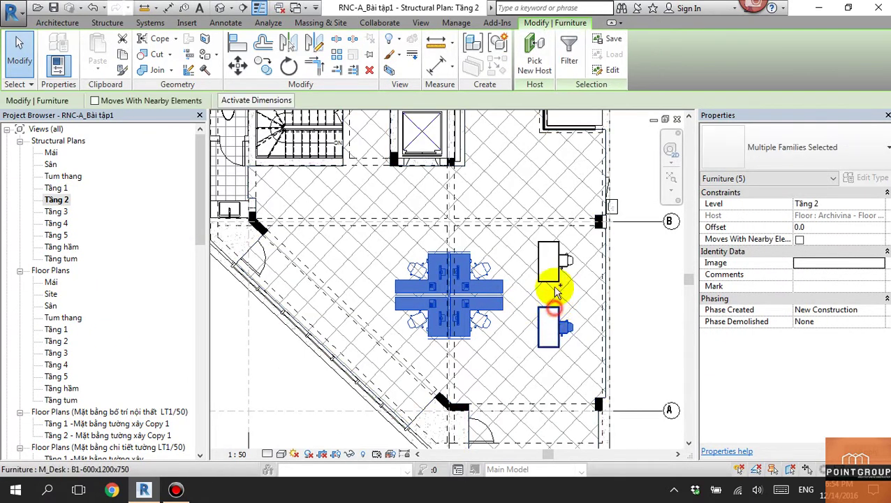
left_click(557, 273, "ctrl")
left_click(558, 260, "ctrl")
left_click(565, 260, "ctrl")
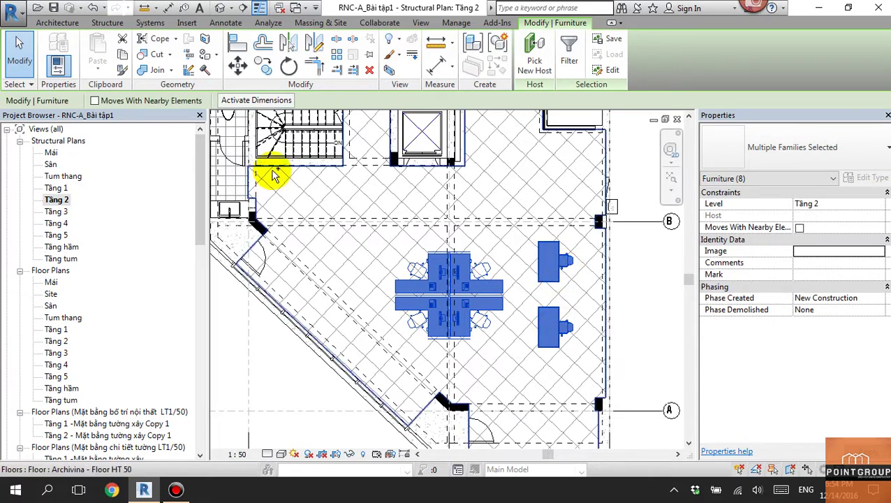
Step: Copy the furniture and paste it aligned onto levels Tầng 3 and Tầng 4
key("ctrl+c")
left_click(98, 75)
left_click(103, 124)
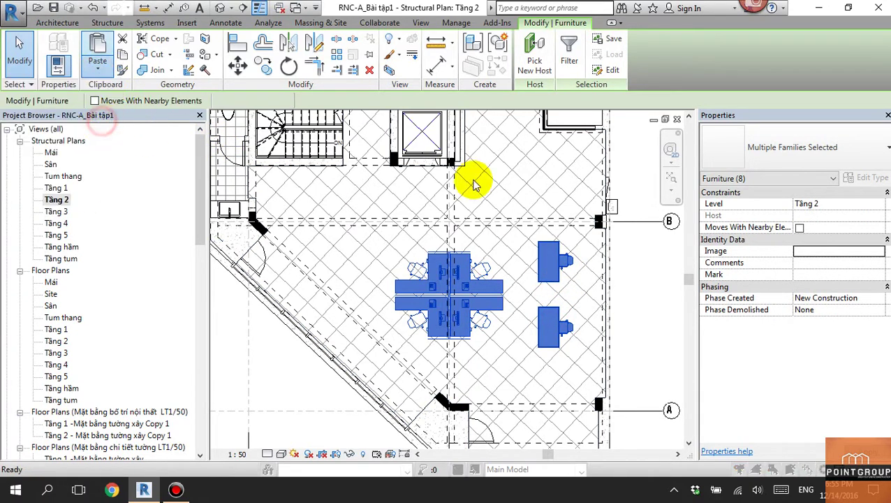
left_click_drag(380, 200, 381, 208)
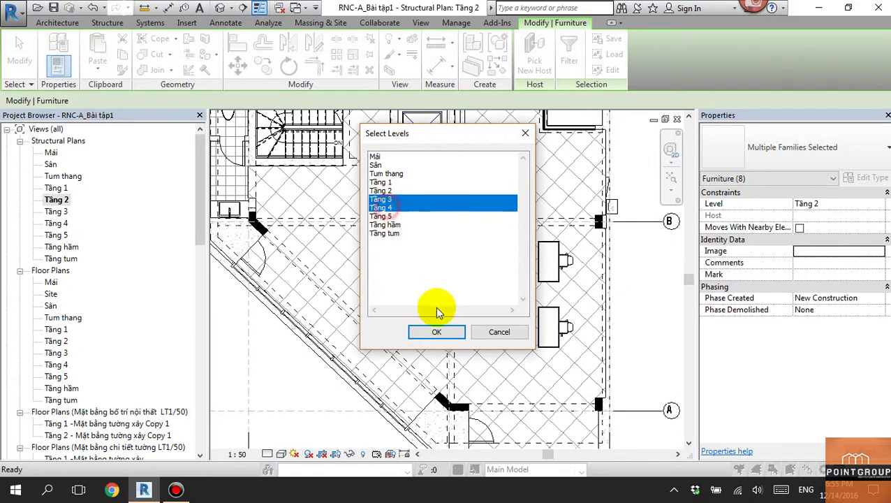
left_click(435, 331)
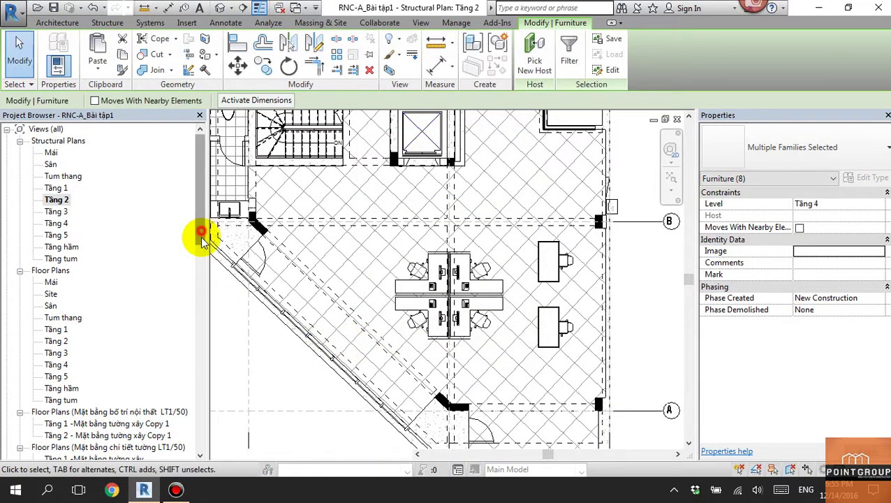
left_click_drag(201, 237, 200, 447)
Step: Open sheet A1.03.102 and scroll the Project Browser to the floor plans
double_click(174, 412)
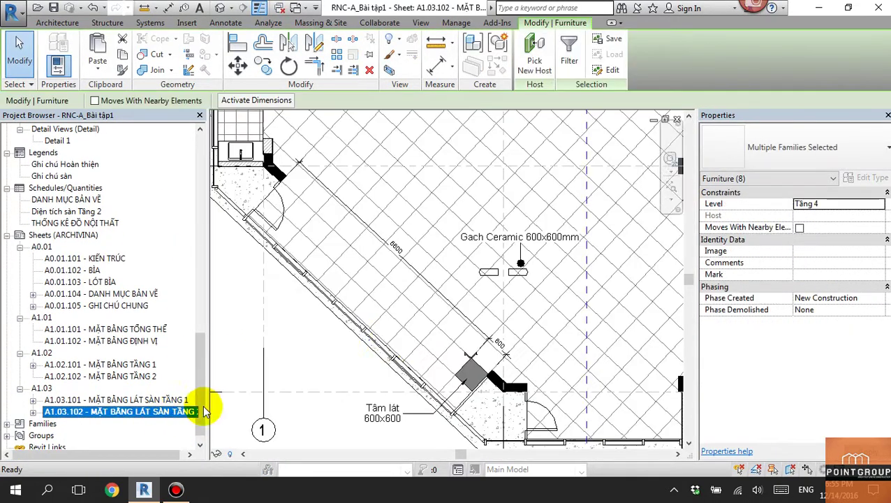
scroll(521, 302, "down", 2)
scroll(481, 312, "down", 2)
scroll(449, 305, "down", 2)
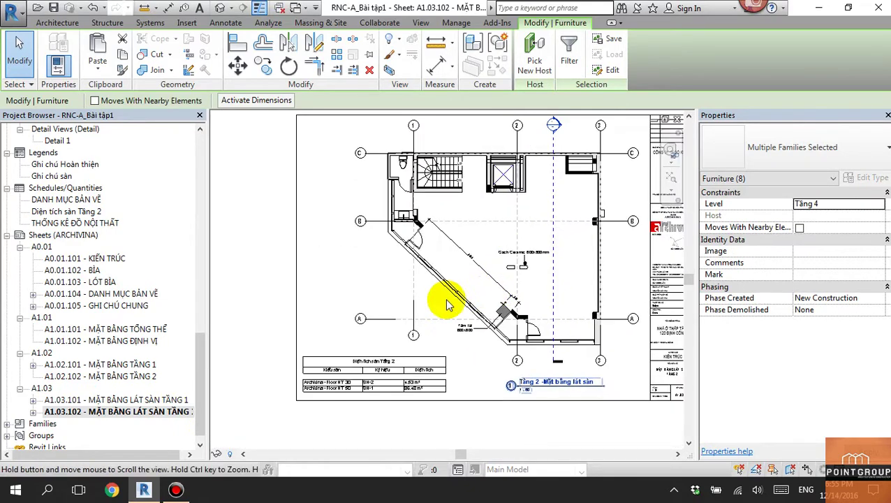
left_click_drag(200, 352, 218, 225)
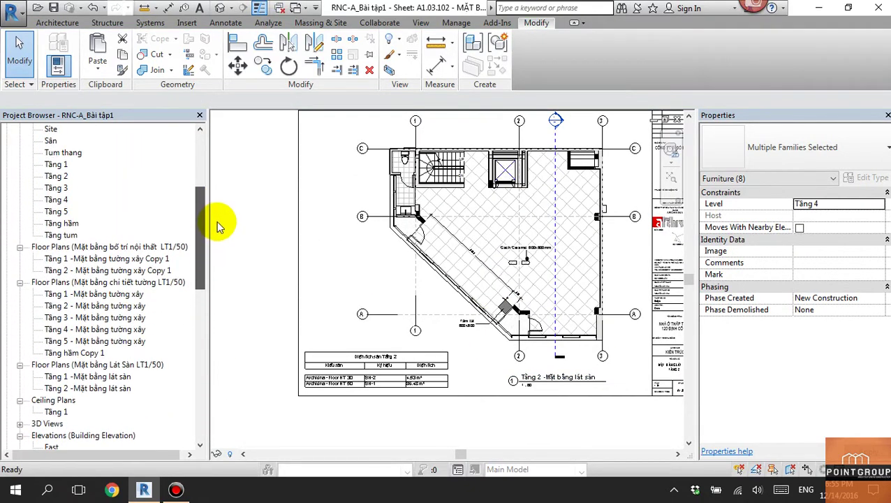
Step: Open the 'Tầng 2 - Mặt bằng tường xây Copy 1' furniture layout plan
double_click(124, 387)
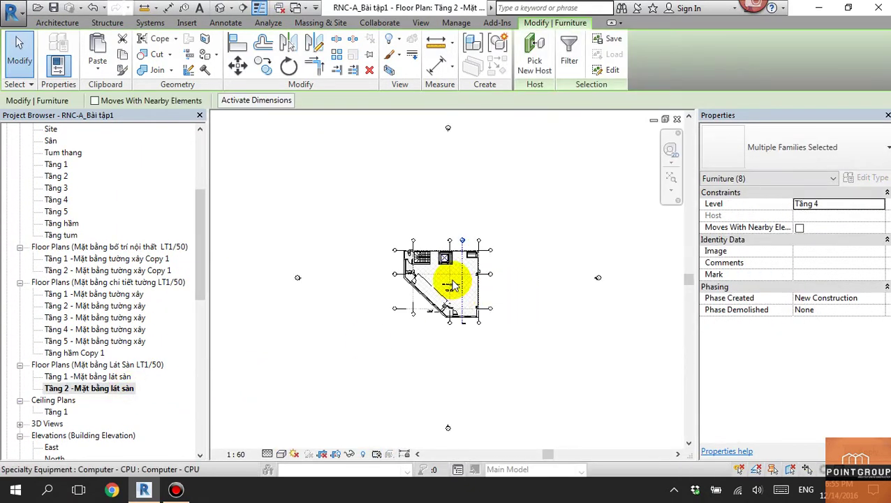
scroll(452, 285, "up", 5)
left_click(120, 378)
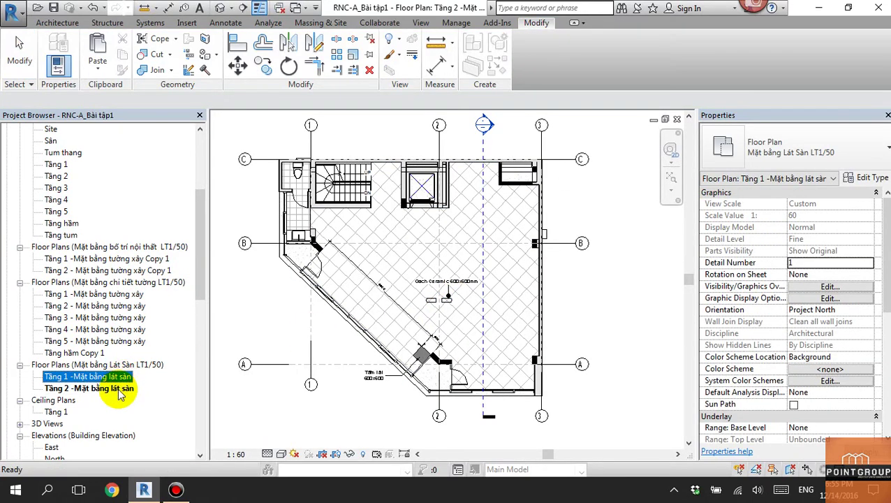
left_click(119, 389)
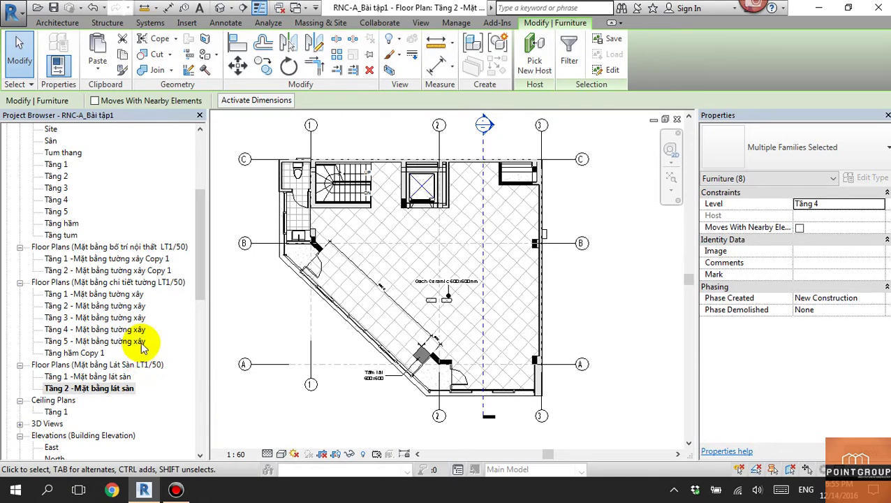
double_click(140, 272)
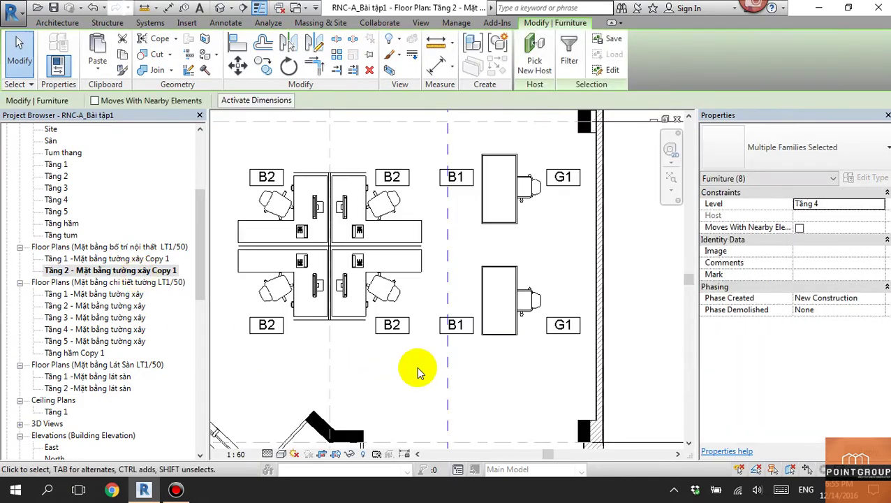
scroll(489, 223, "down", 1)
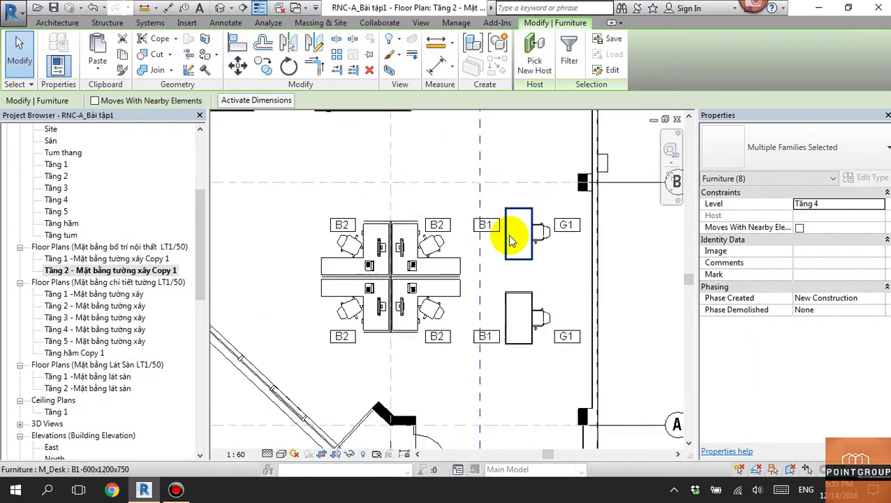
scroll(513, 235, "down", 1)
left_click_drag(201, 251, 199, 353)
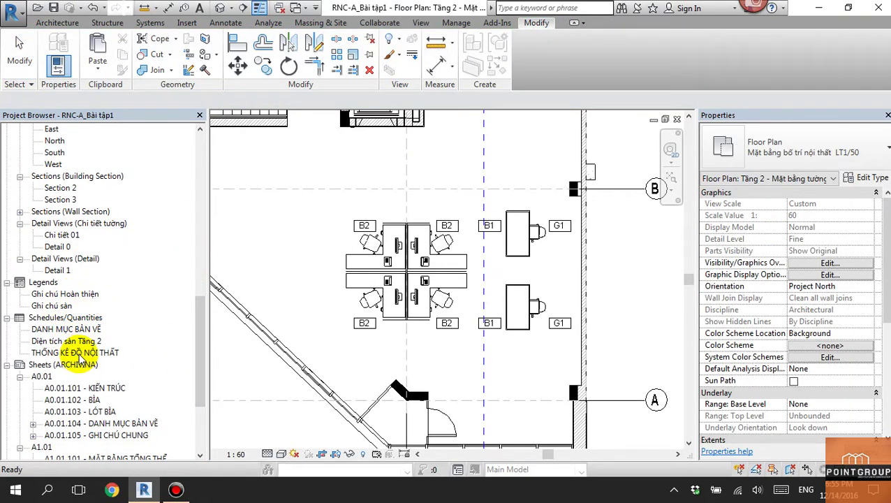
Step: Open the THỐNG KÊ ĐỒ NỘI THẤT schedule and add count footers to the Level grouping
double_click(79, 354)
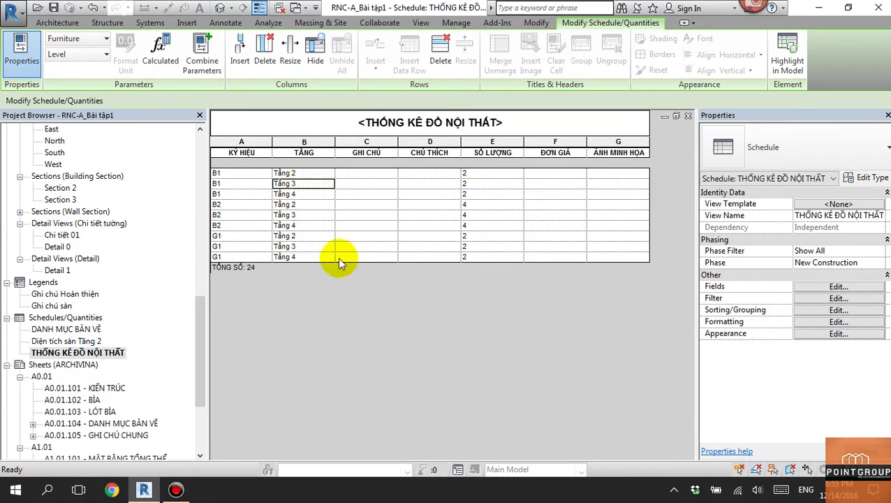
left_click(840, 310)
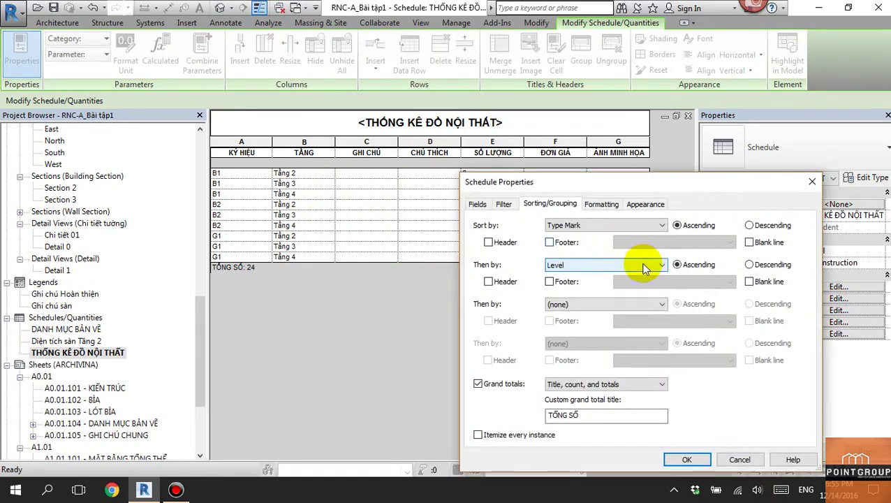
left_click(643, 269)
left_click(644, 269)
left_click(644, 270)
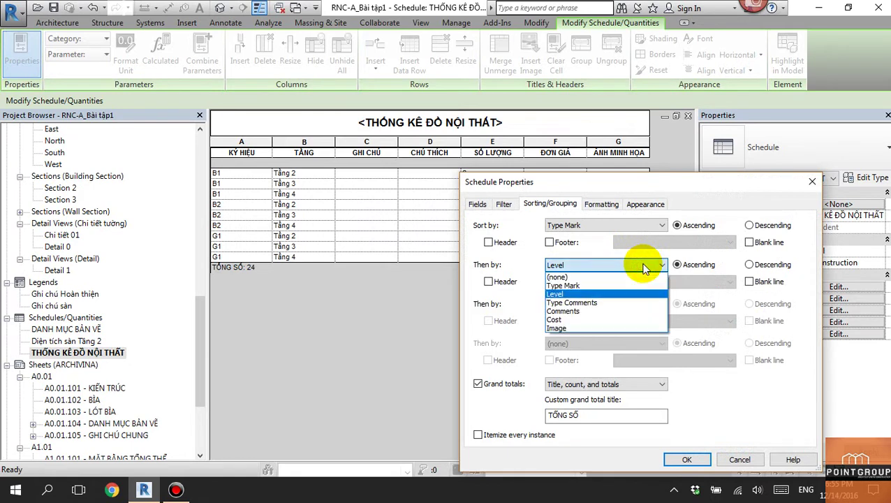
left_click(643, 269)
left_click(488, 281)
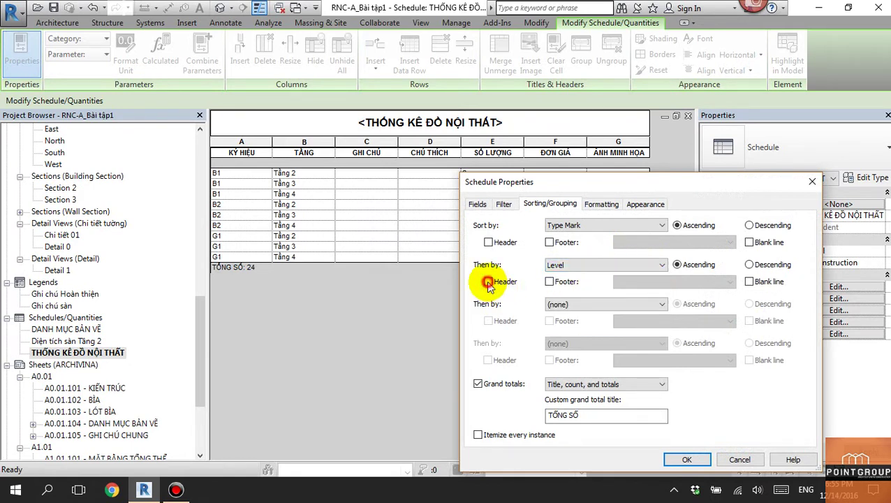
left_click(549, 281)
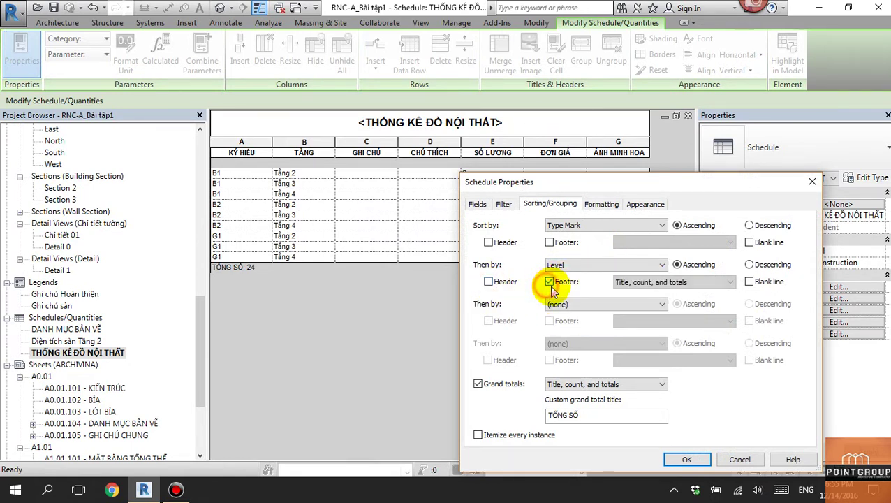
left_click(686, 459)
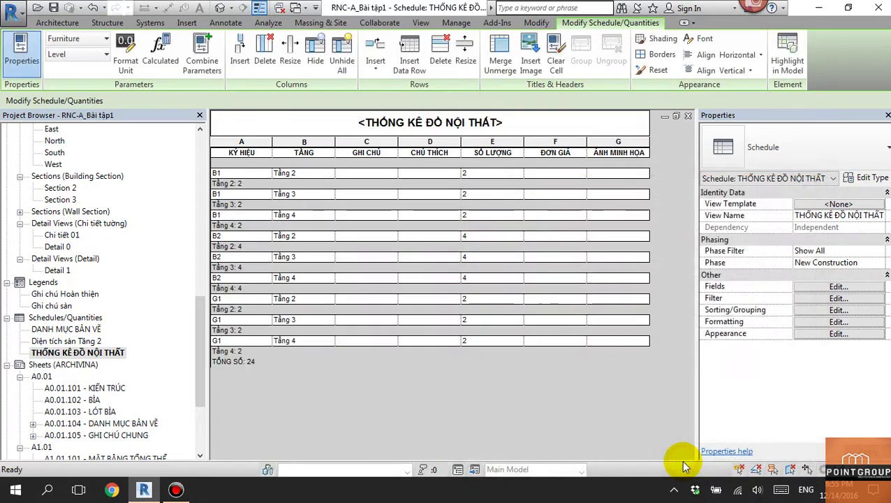
Step: Remove the Level footer and add a header row for each Type Mark group
left_click(820, 313)
left_click(549, 281)
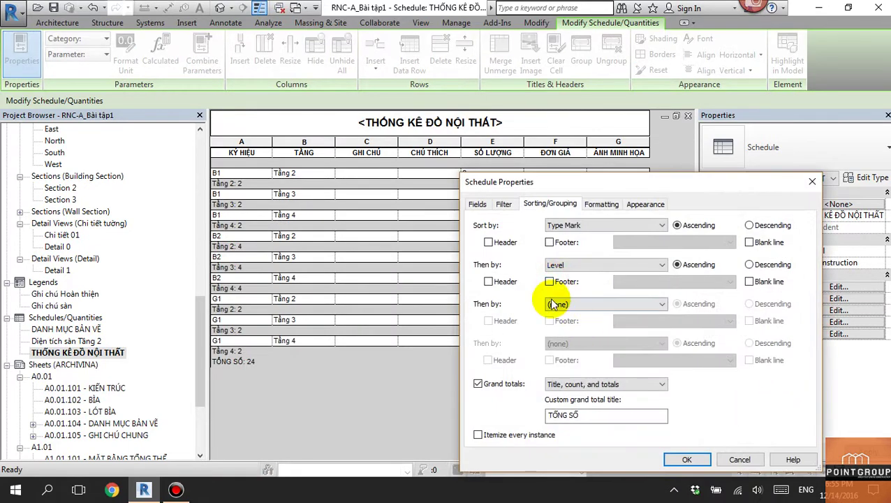
left_click(488, 242)
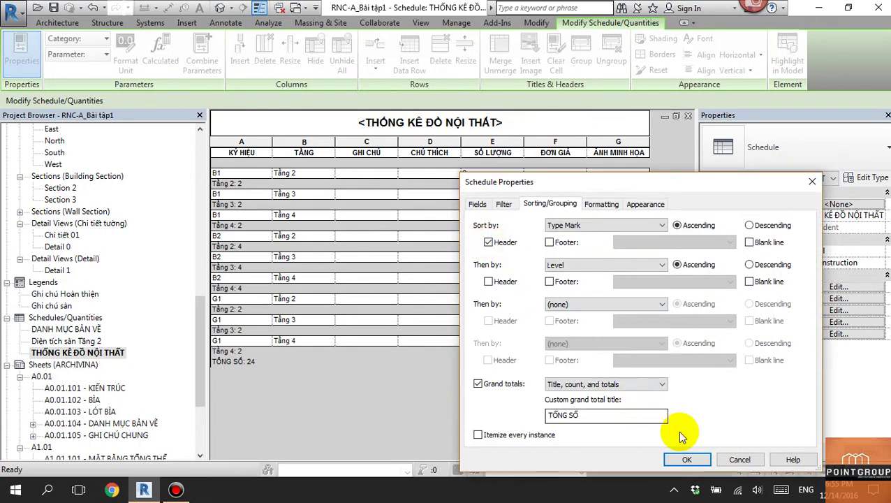
left_click(686, 458)
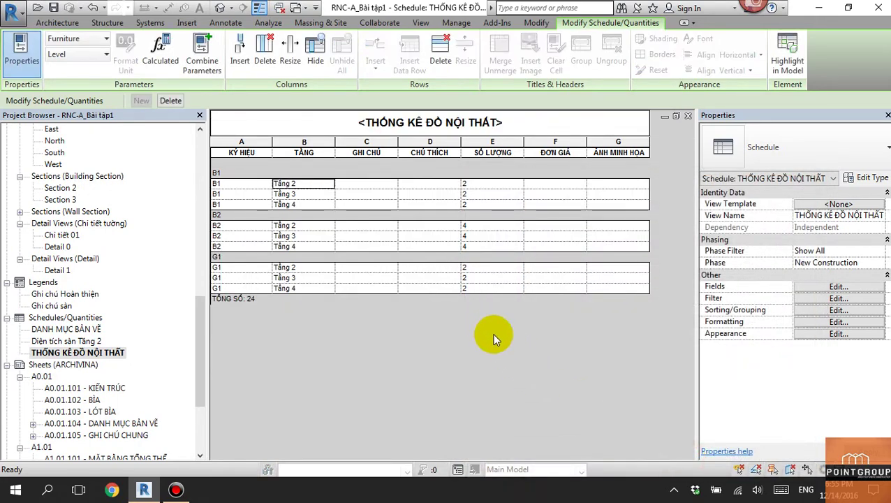
Step: Try sorting by Level first, then by Type Mark
left_click(837, 310)
left_click(602, 227)
left_click(585, 254)
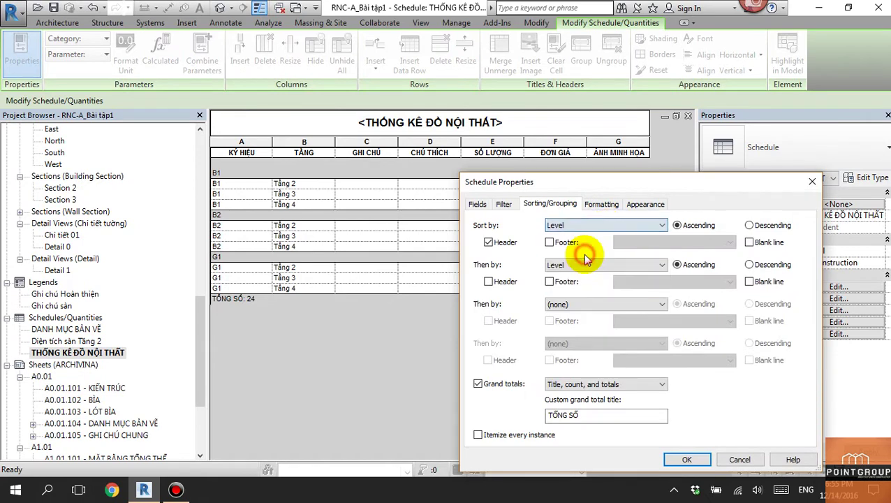
left_click(591, 265)
left_click(583, 288)
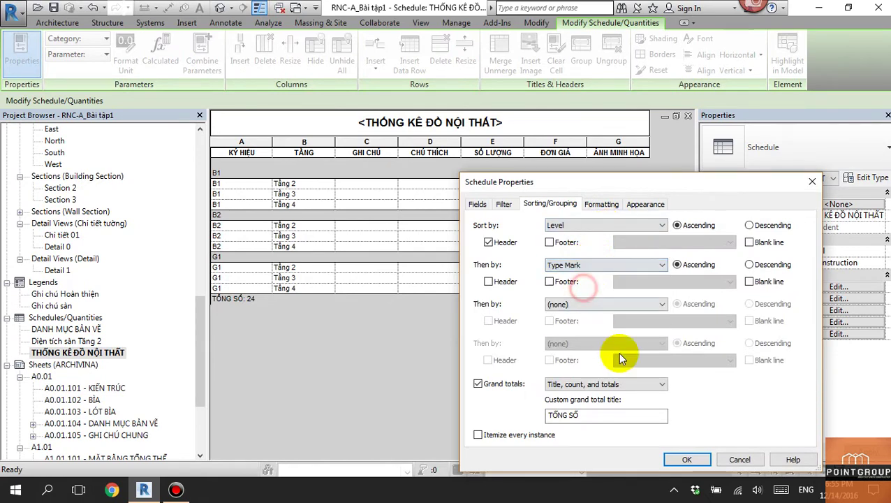
left_click(686, 459)
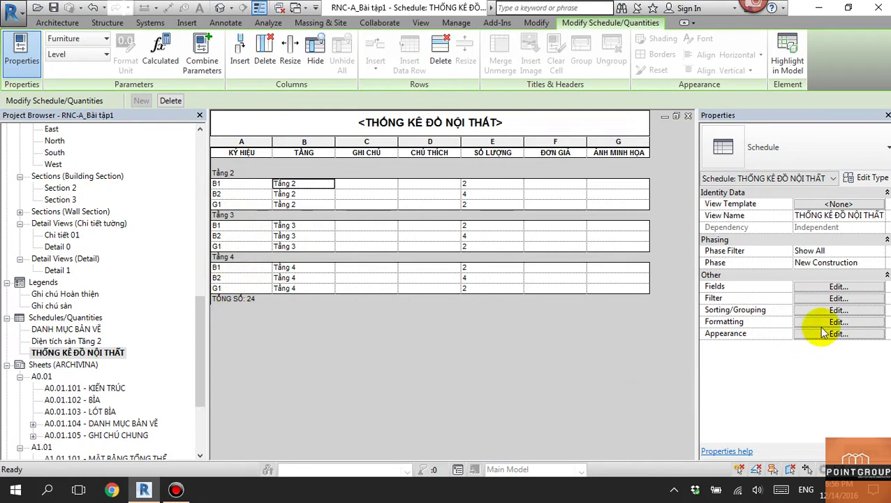
Step: Restore Type Mark as the primary sort with Level second
left_click(835, 310)
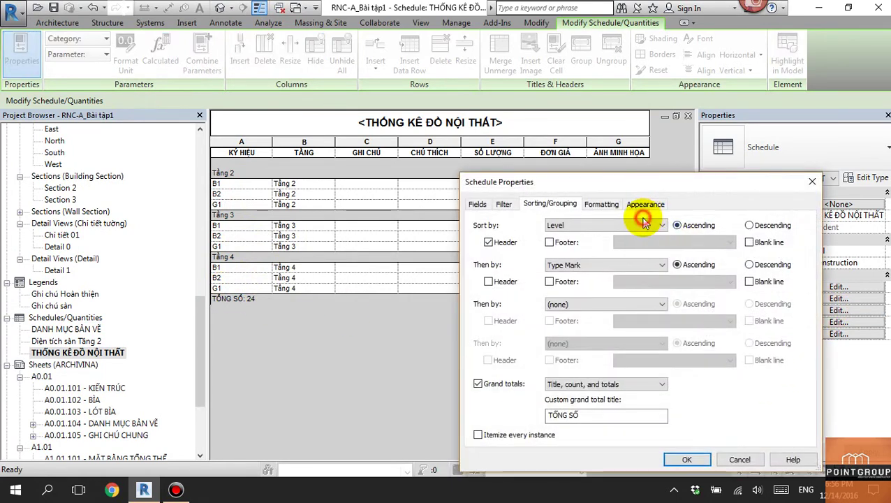
left_click(639, 225)
left_click(566, 245)
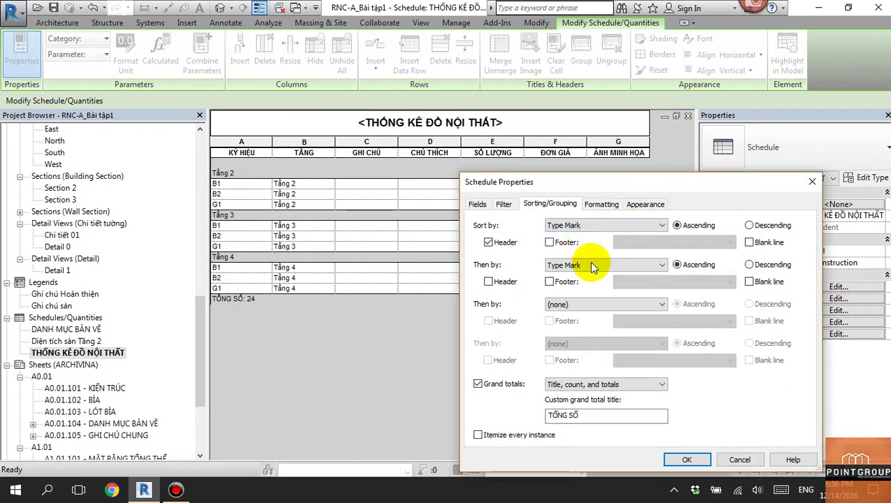
left_click(600, 264)
left_click(576, 293)
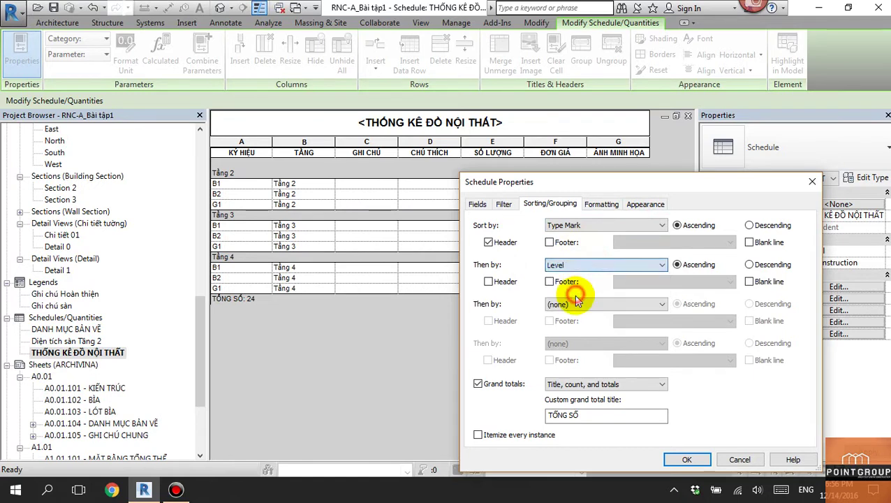
left_click(686, 459)
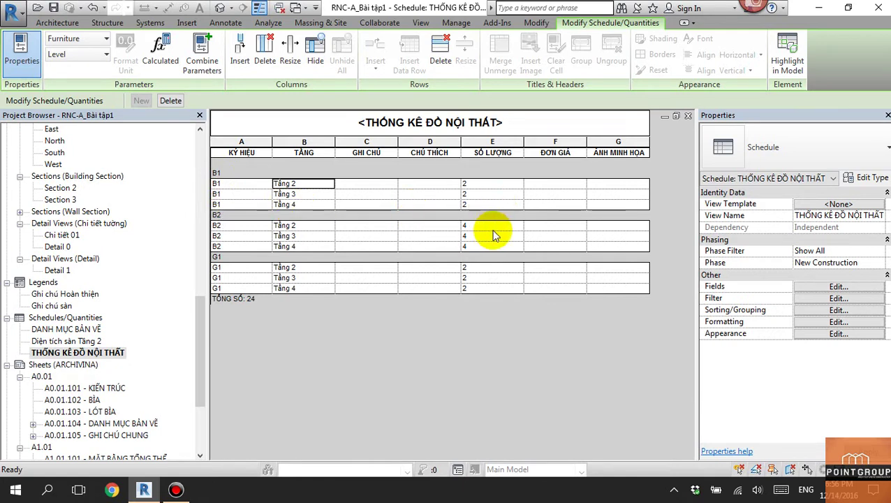
Step: Hide the KÝ HIỆU column from the schedule
left_click(802, 322)
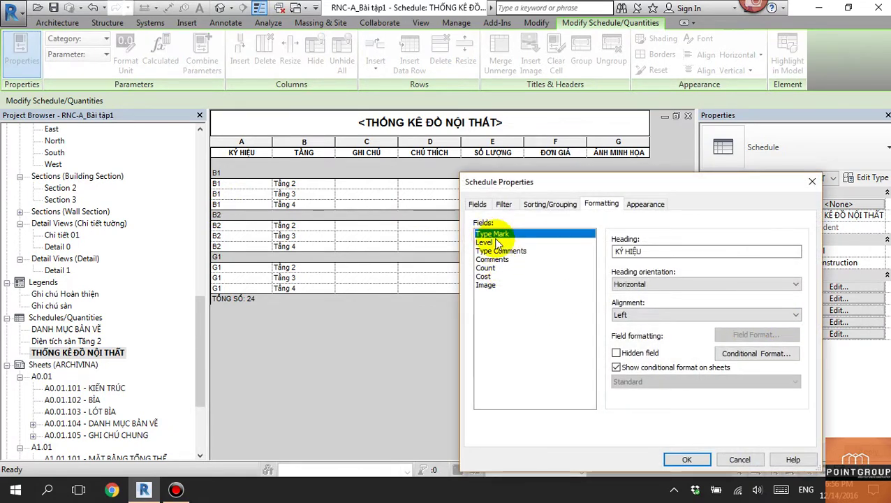
left_click(686, 458)
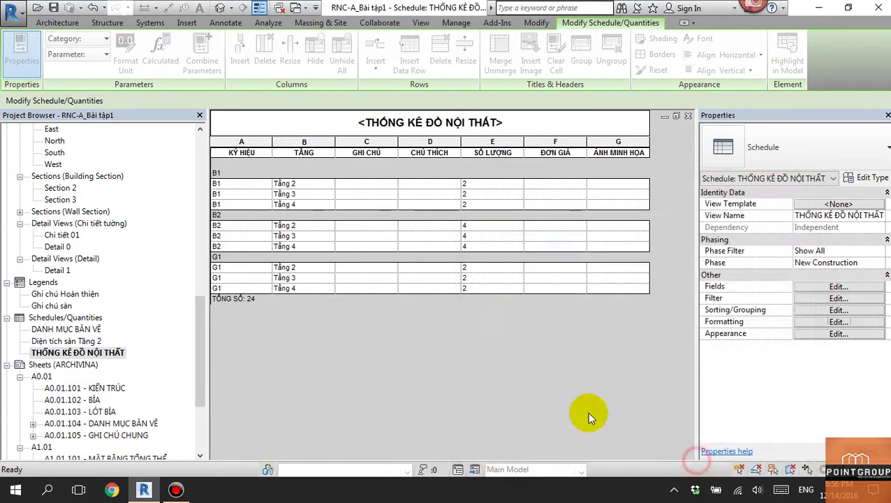
left_click(304, 183)
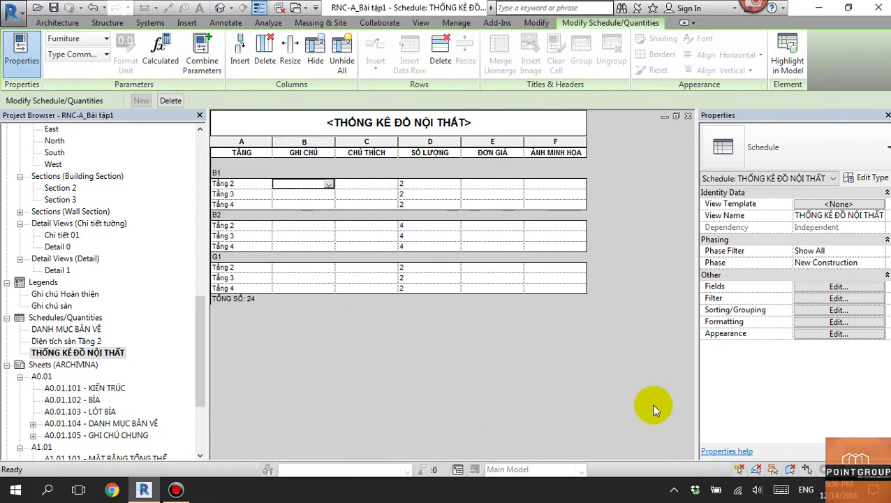
left_click(835, 311)
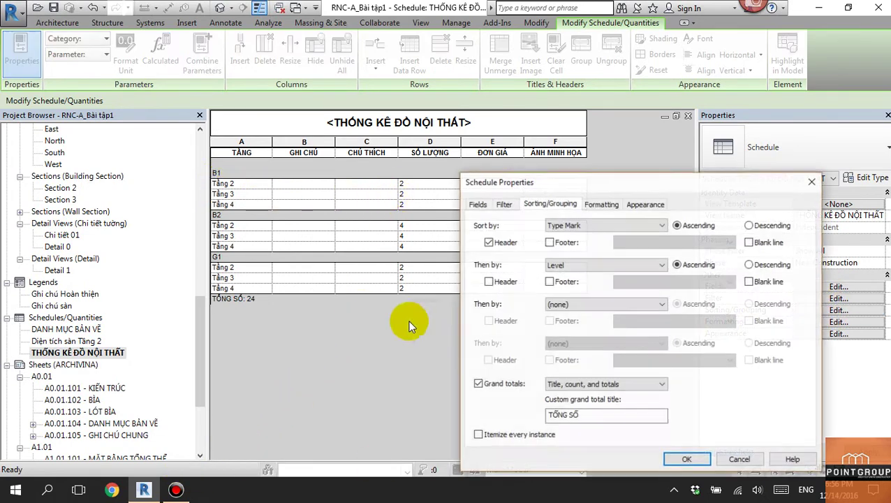
left_click(686, 459)
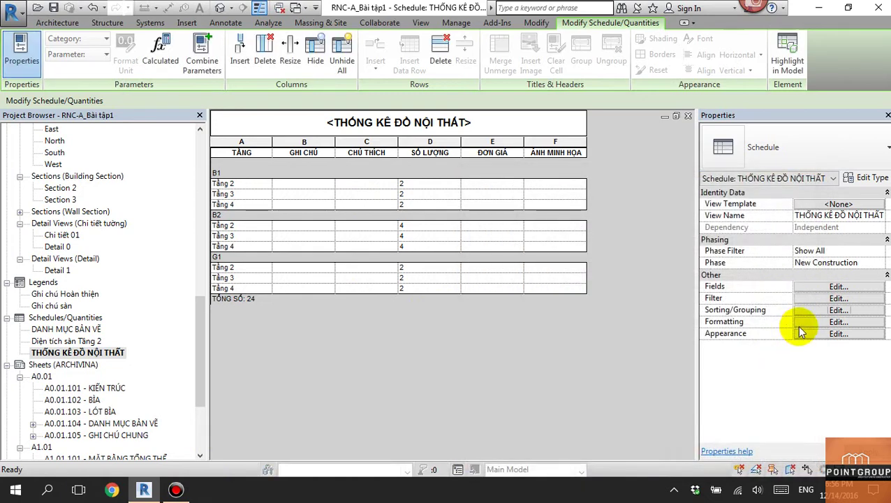
Step: Set the Count field to Calculate totals so SỐ LƯỢNG totals 24
left_click(835, 321)
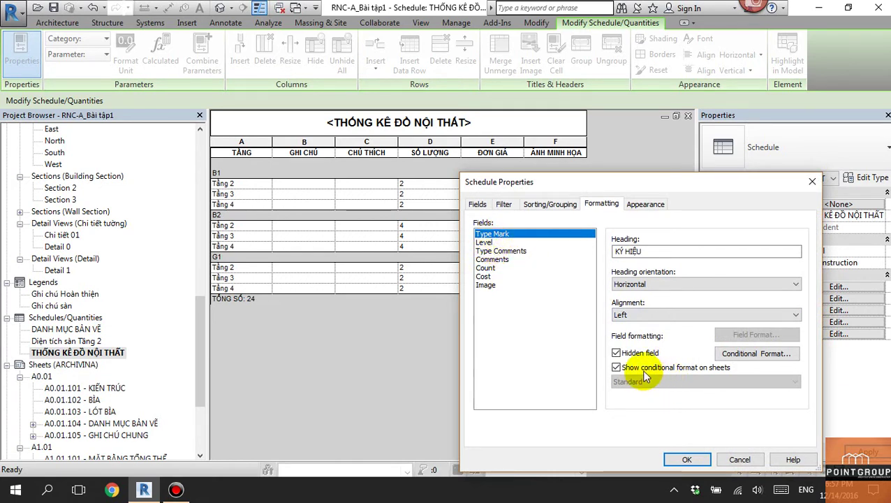
left_click(489, 268)
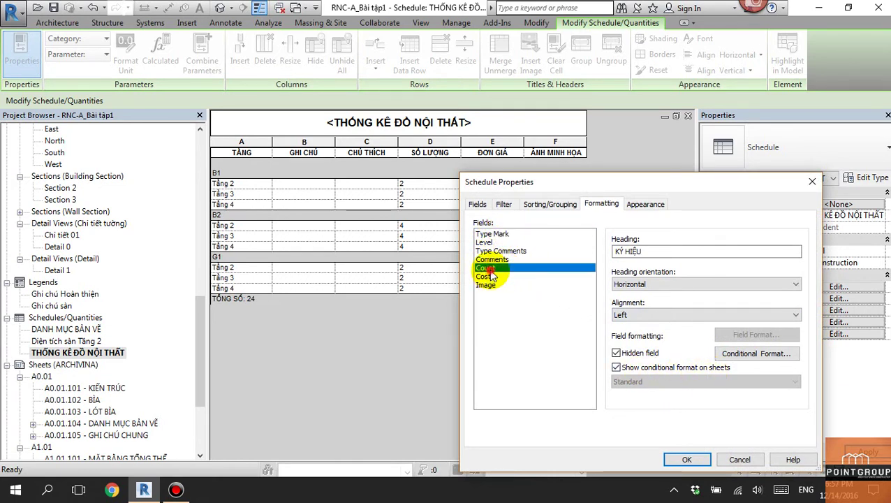
left_click(672, 381)
left_click(642, 402)
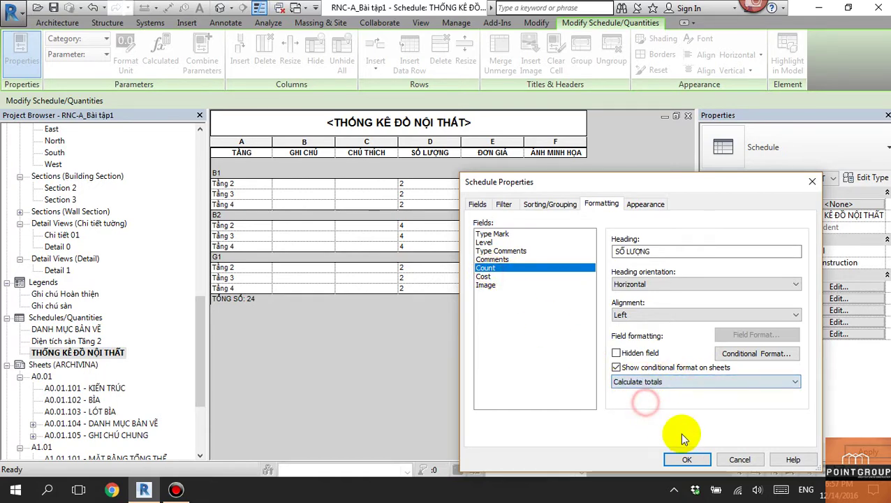
left_click(686, 458)
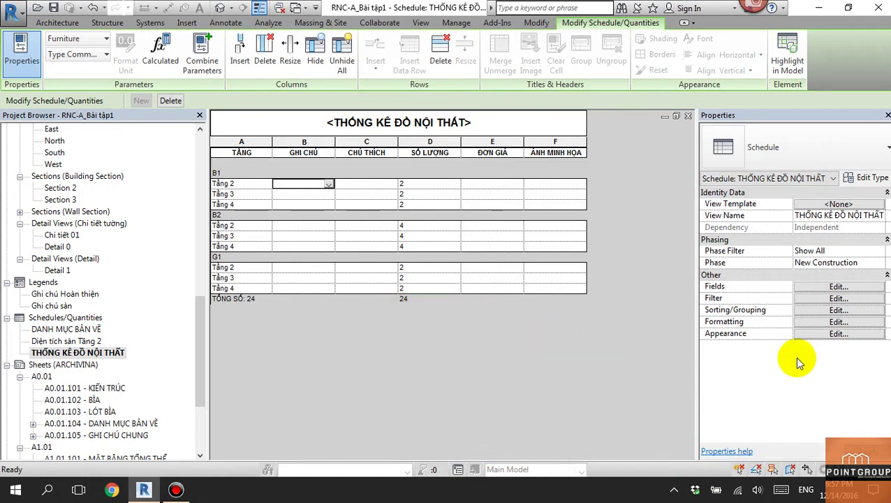
left_click(834, 322)
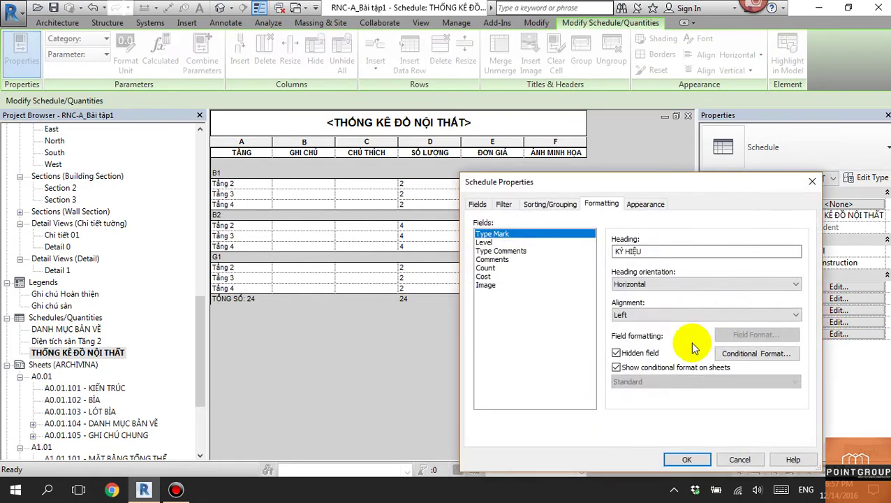
Step: Try itemizing every furniture instance in the schedule, then turn itemizing back off
left_click(811, 182)
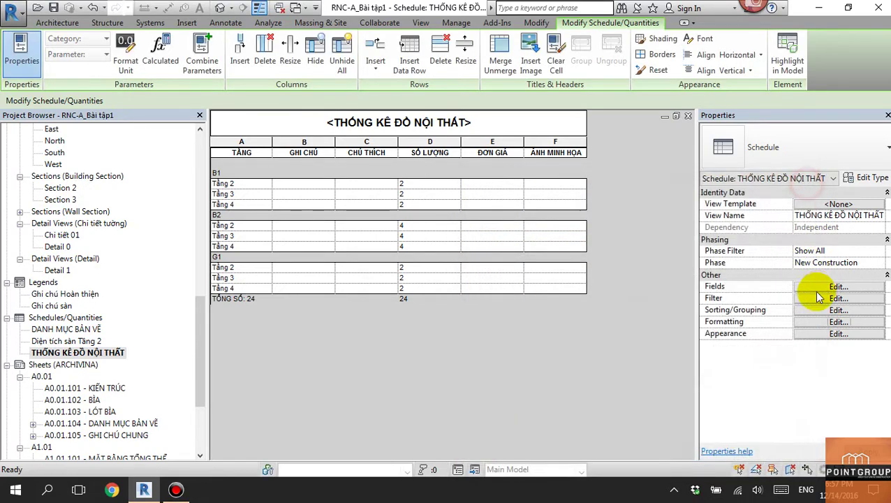
left_click(823, 310)
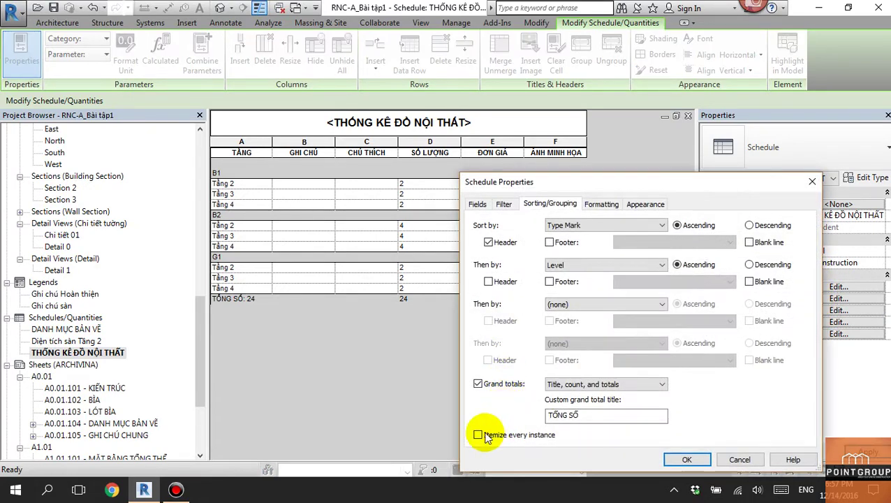
left_click(478, 434)
left_click(686, 459)
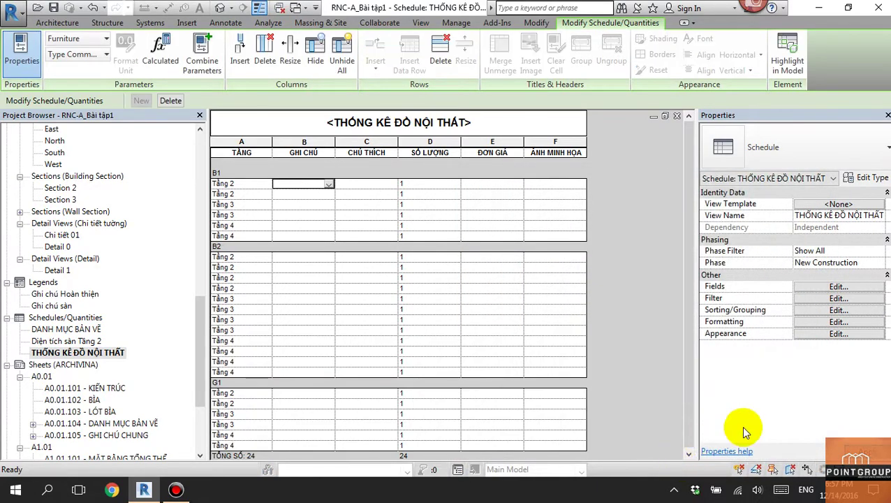
left_click(827, 310)
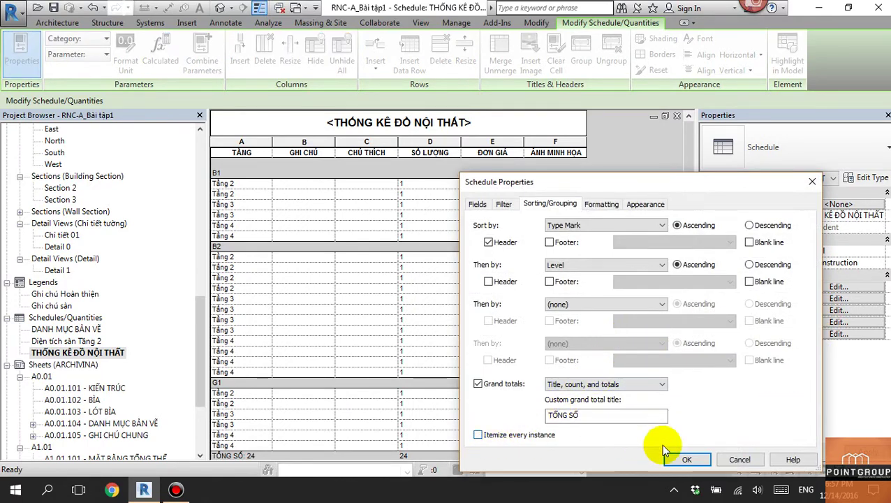
left_click(687, 459)
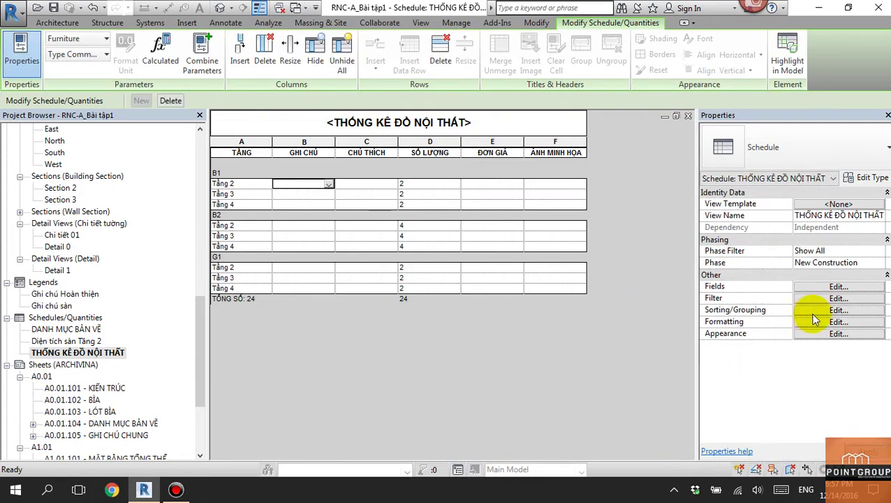
Step: Add a footer under each Type Mark group, giving subtotals B1: 6, B2: 12, G1: 6
left_click(836, 311)
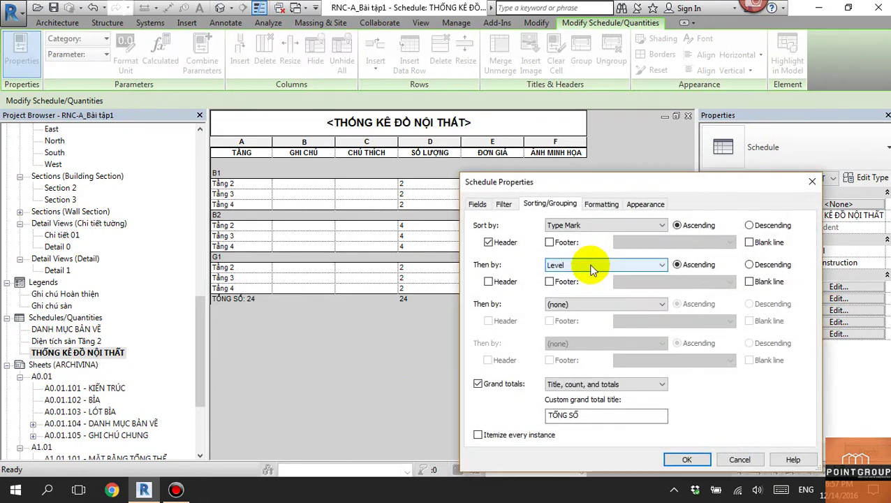
left_click(550, 243)
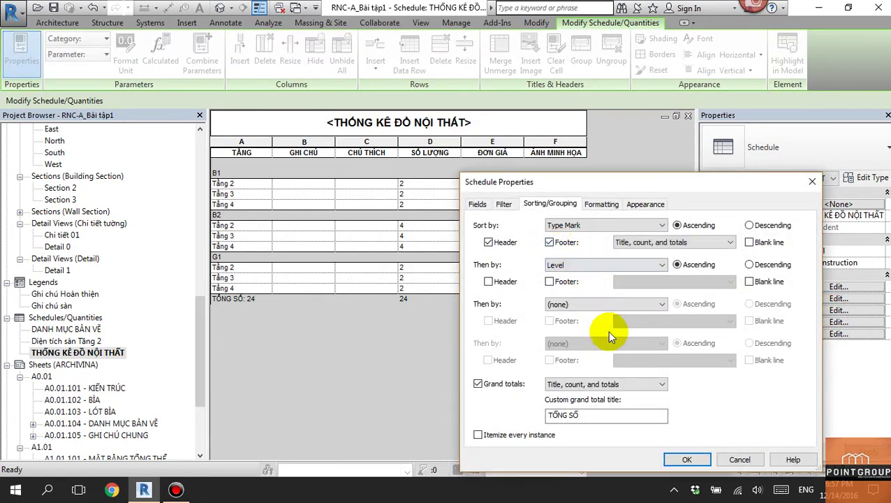
left_click(686, 459)
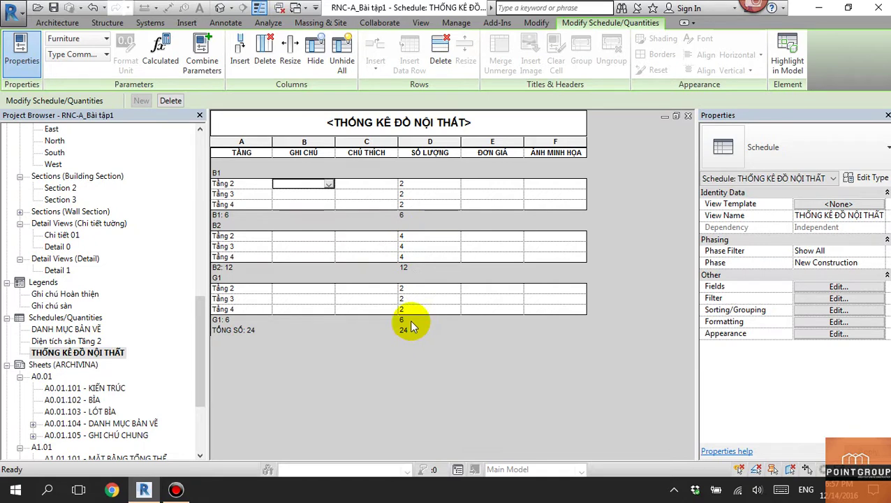
Step: Sort the schedule by Level, then by Type Mark, with the level footer turned off
left_click(839, 310)
left_click(635, 224)
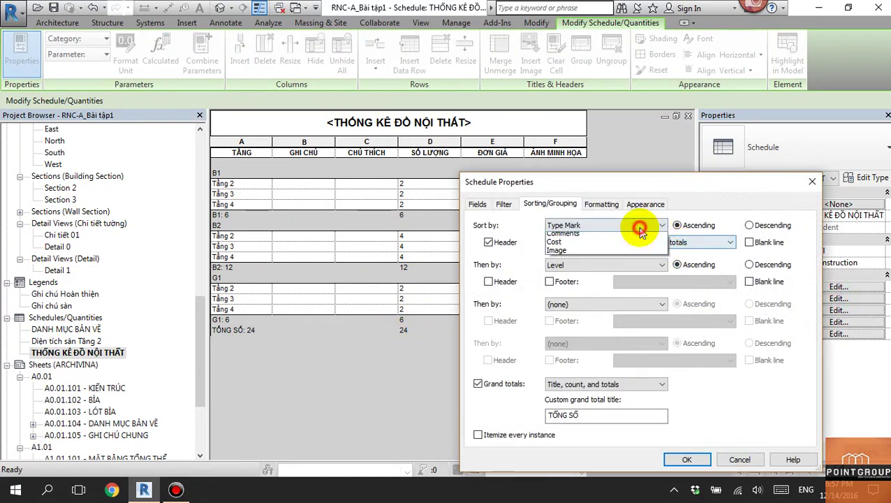
left_click(569, 254)
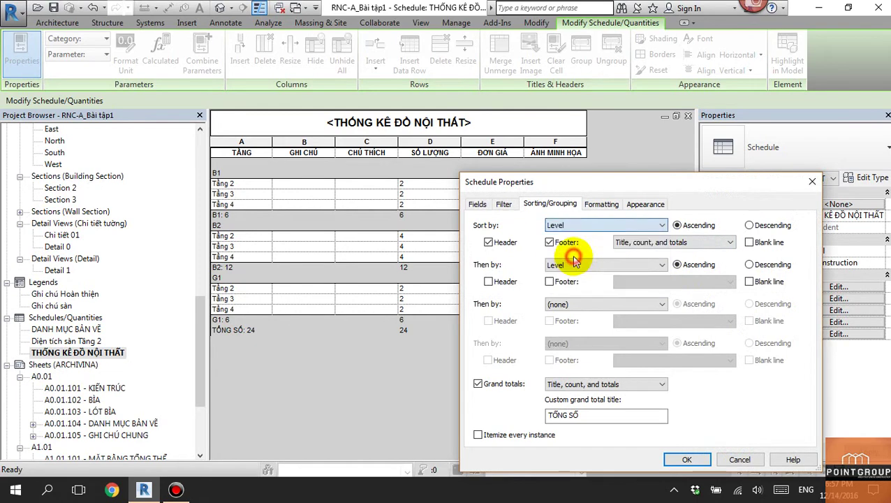
left_click(580, 271)
left_click(567, 282)
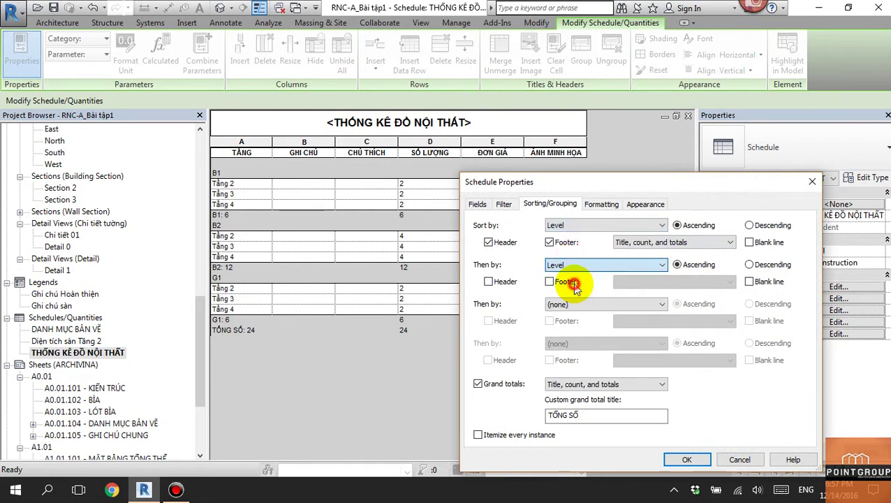
left_click(549, 243)
left_click(686, 458)
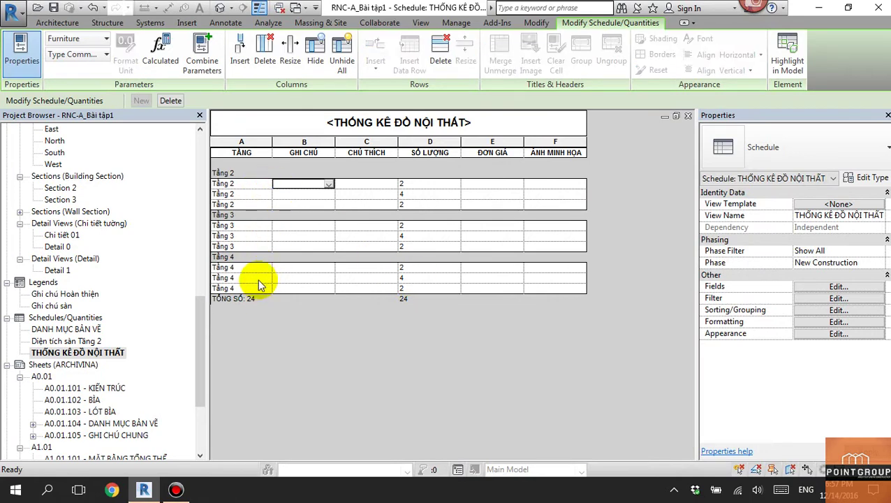
Step: Show the Type Mark (KÝ HIỆU) field again and hide the Level field
left_click(813, 321)
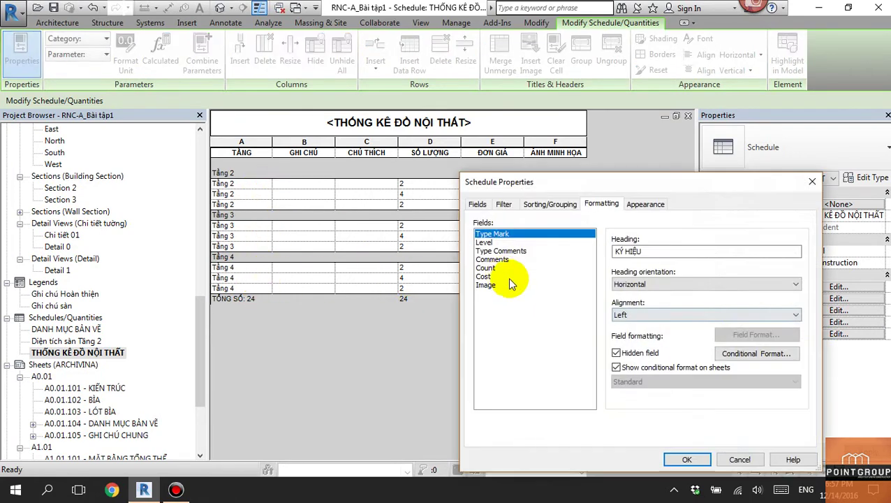
left_click(616, 353)
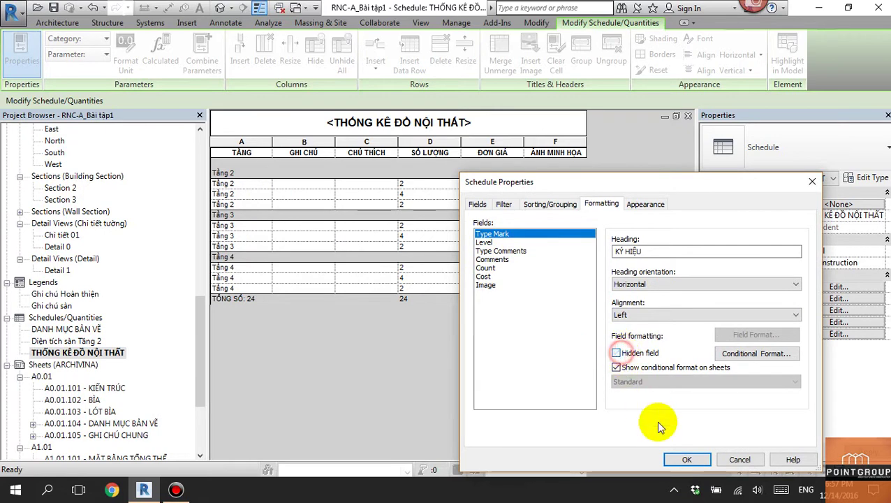
left_click(684, 458)
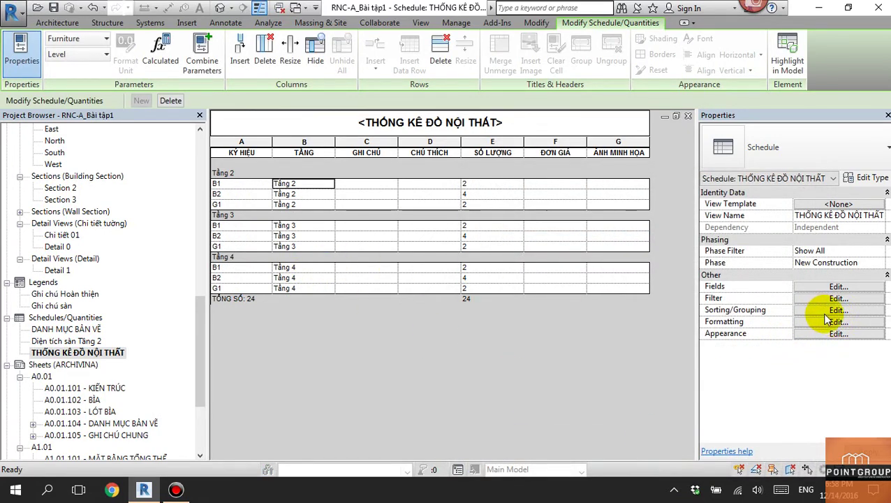
left_click(827, 310)
left_click(811, 182)
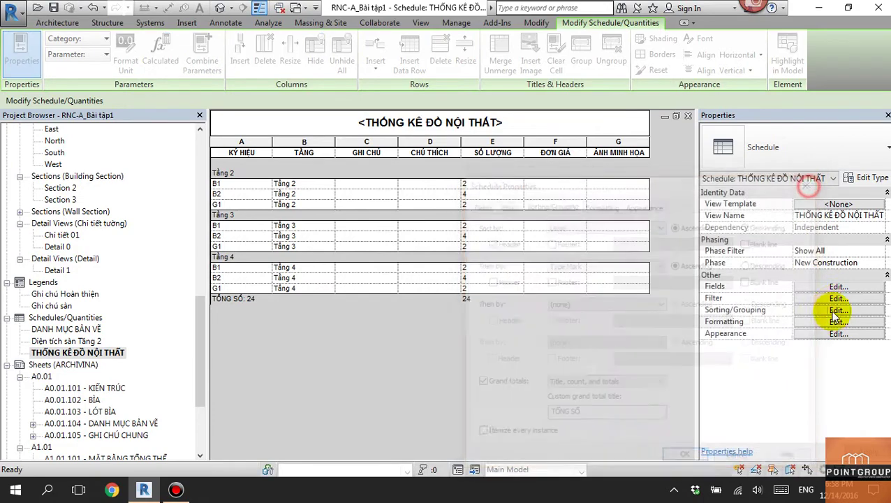
left_click(836, 322)
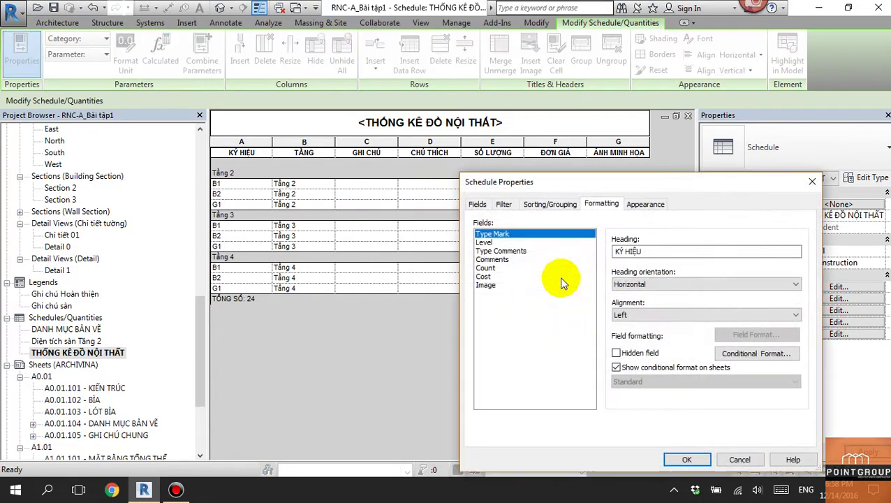
left_click(484, 242)
left_click(615, 352)
left_click(680, 458)
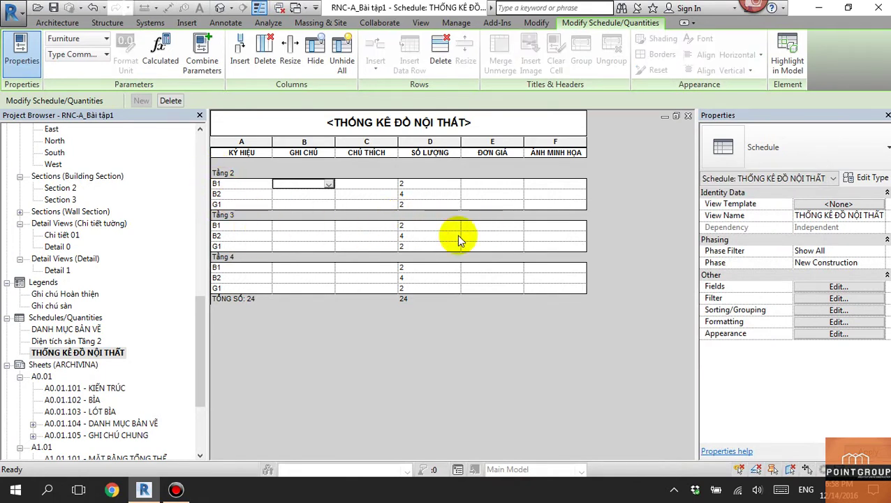
Step: Try footers on each Type Mark group, then undo them
left_click(837, 310)
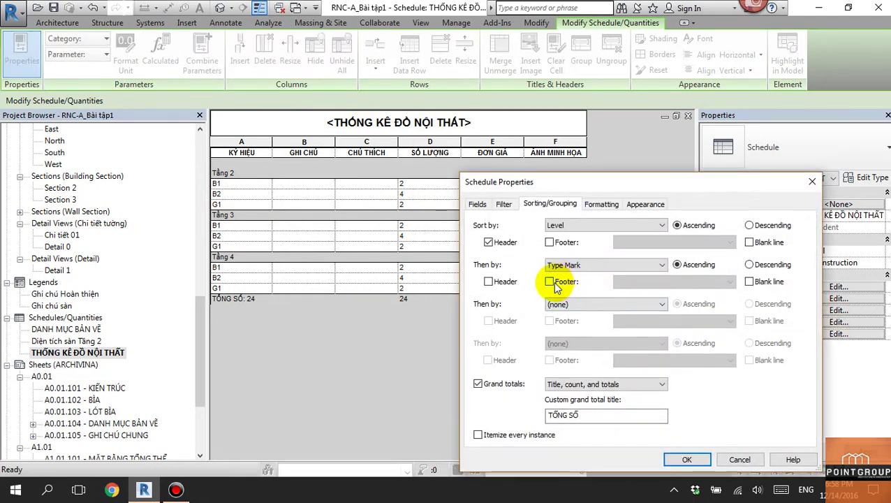
left_click(549, 281)
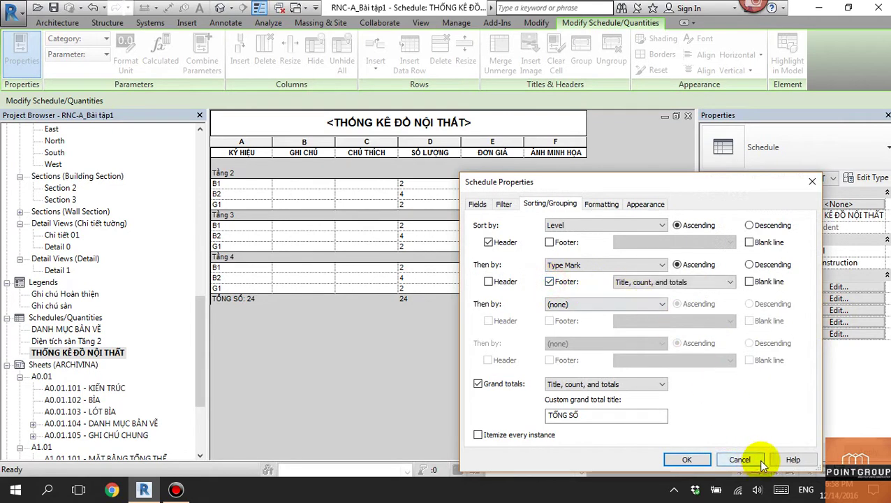
left_click(686, 459)
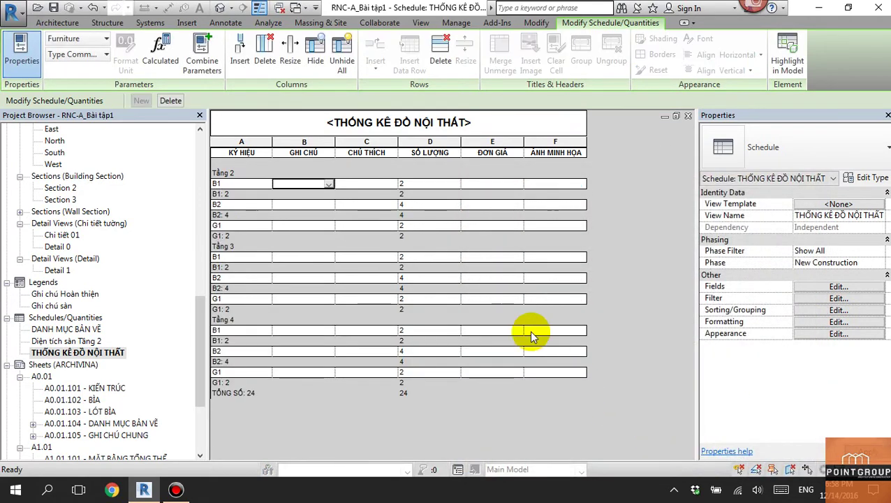
key("ctrl+z")
left_click(836, 320)
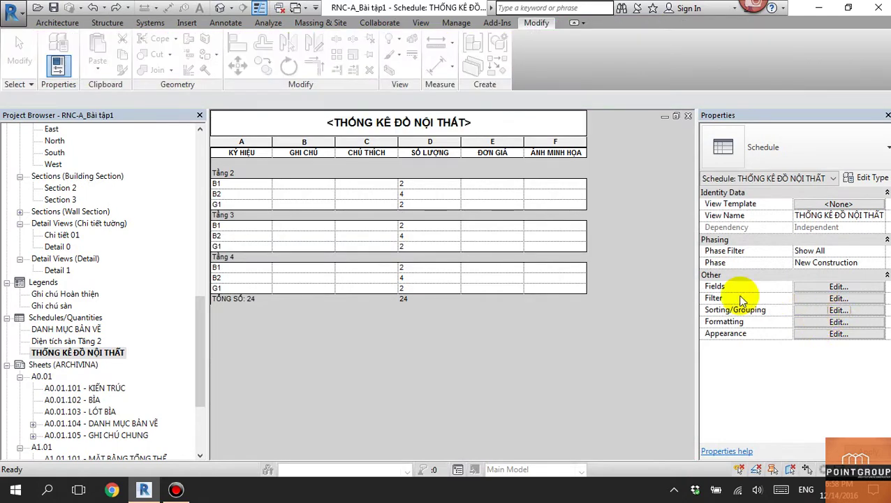
Step: Try headers on each Type Mark group, then remove them
left_click(831, 310)
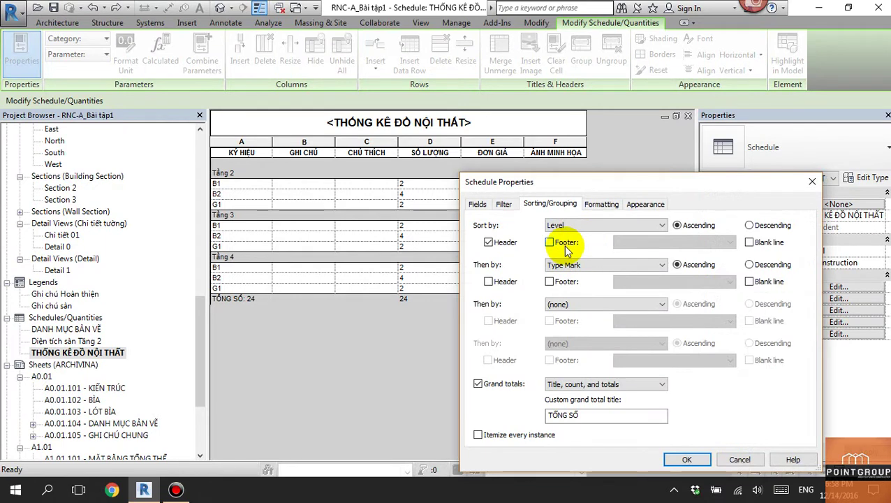
left_click(488, 281)
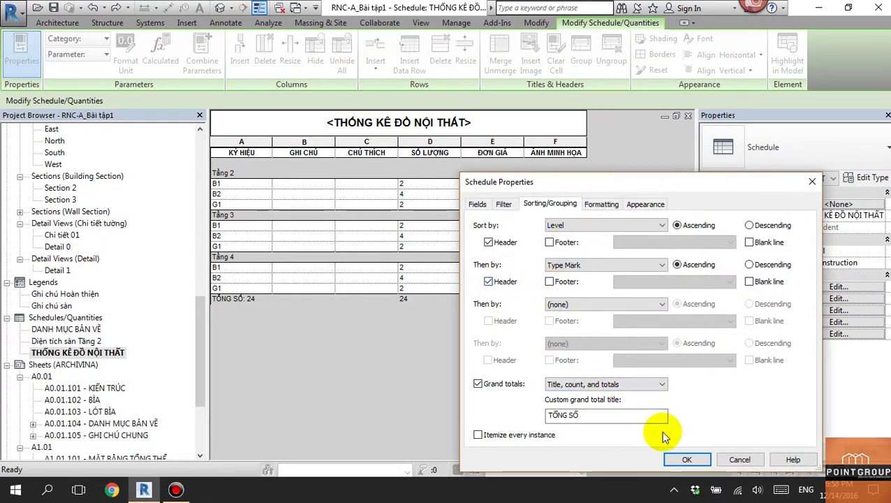
left_click(683, 459)
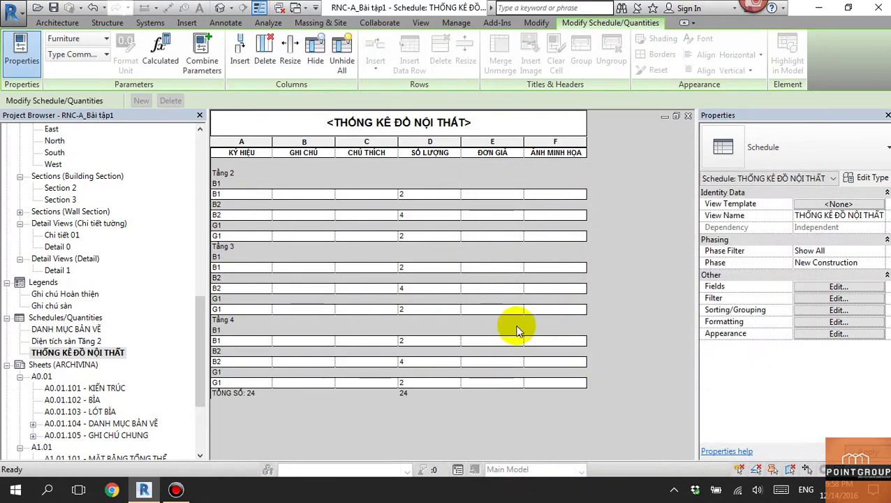
left_click(828, 311)
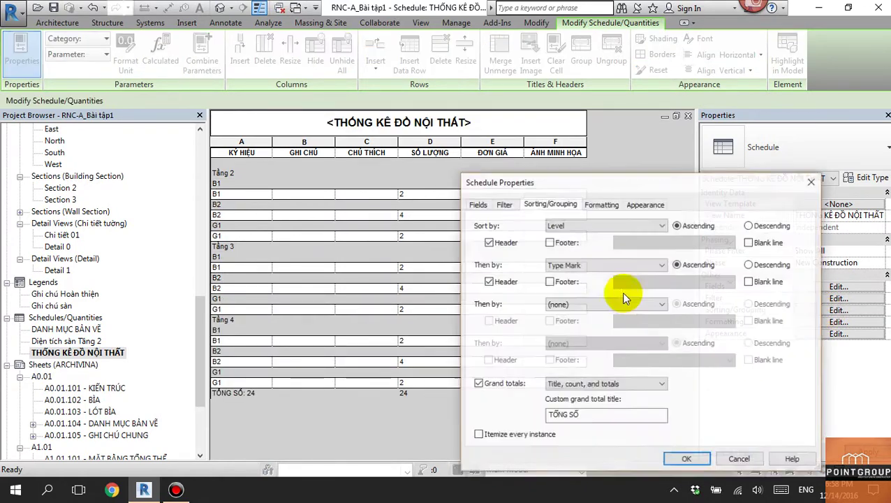
left_click(488, 281)
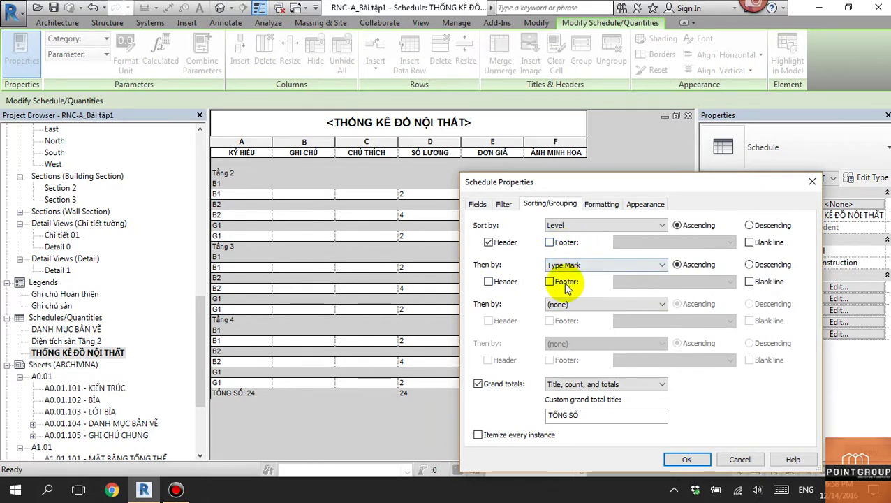
Step: Try Totals-only Type Mark footers, then remove the subtotal rows and reopen Sorting/Grouping
left_click(556, 283)
left_click(705, 282)
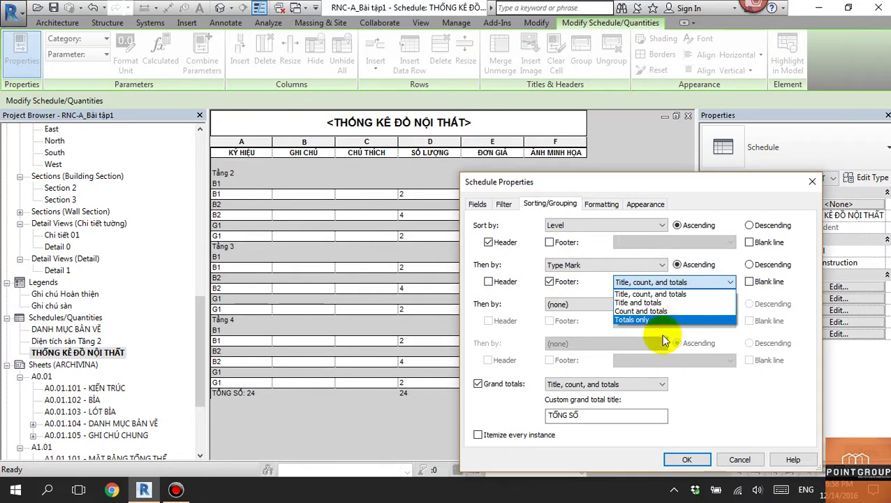
left_click(648, 320)
left_click(684, 459)
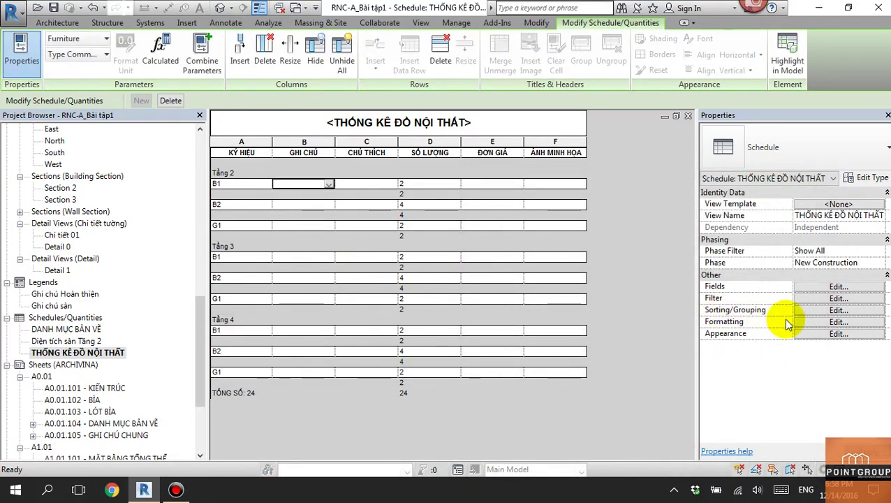
left_click(838, 310)
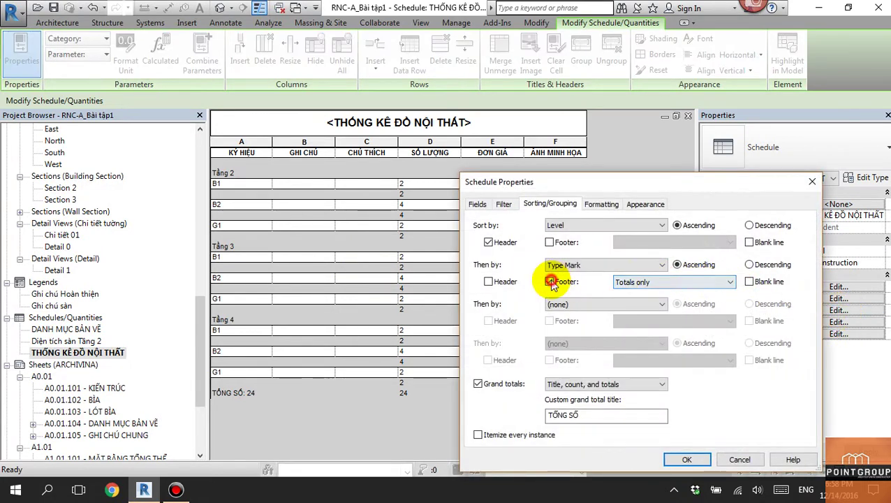
left_click(549, 281)
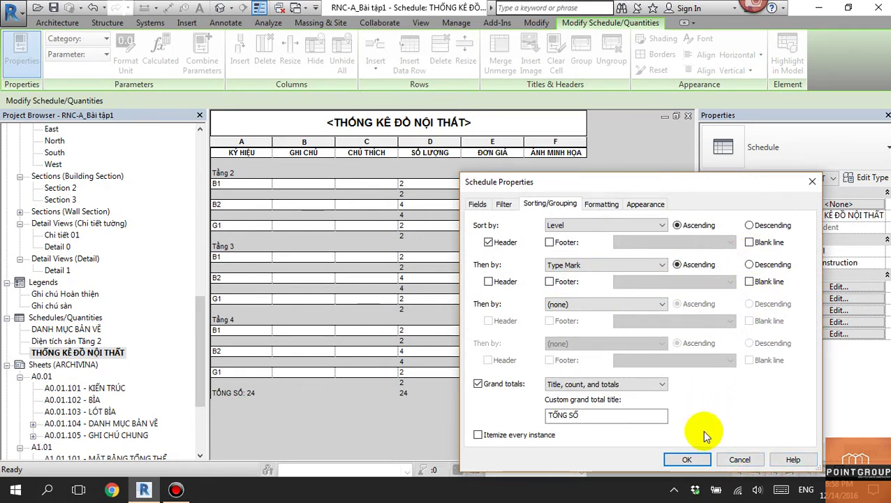
left_click(687, 460)
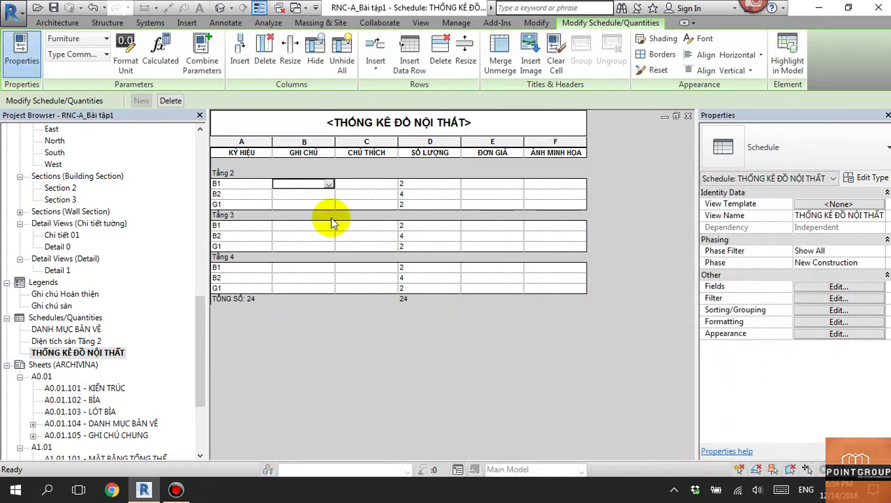
left_click(838, 309)
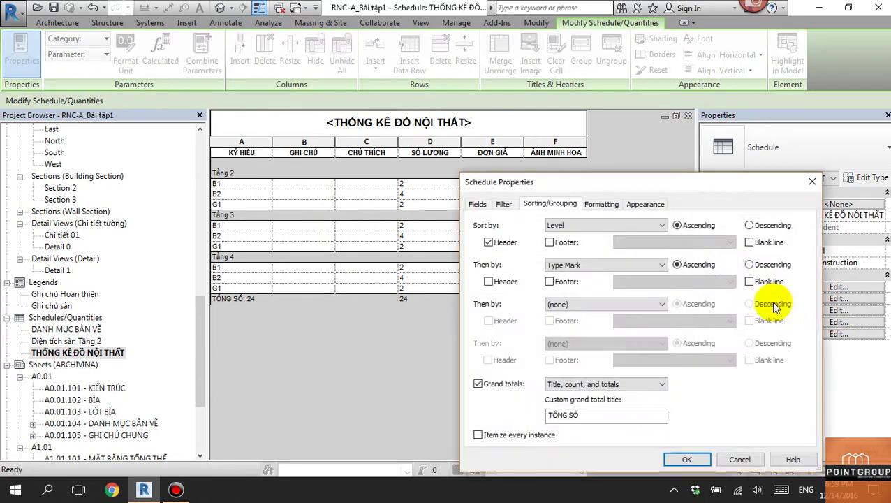
Step: Turn level group headers back on and add a footer to each level group
left_click(549, 242)
left_click(549, 242)
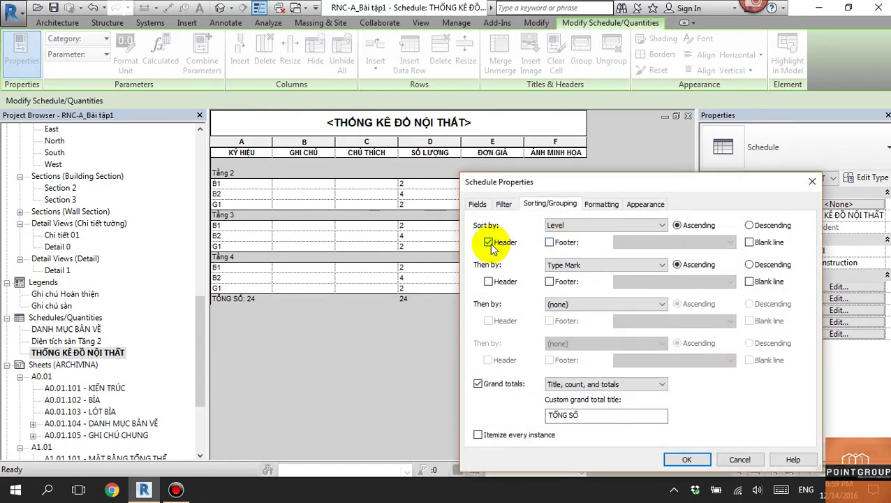
left_click(707, 454)
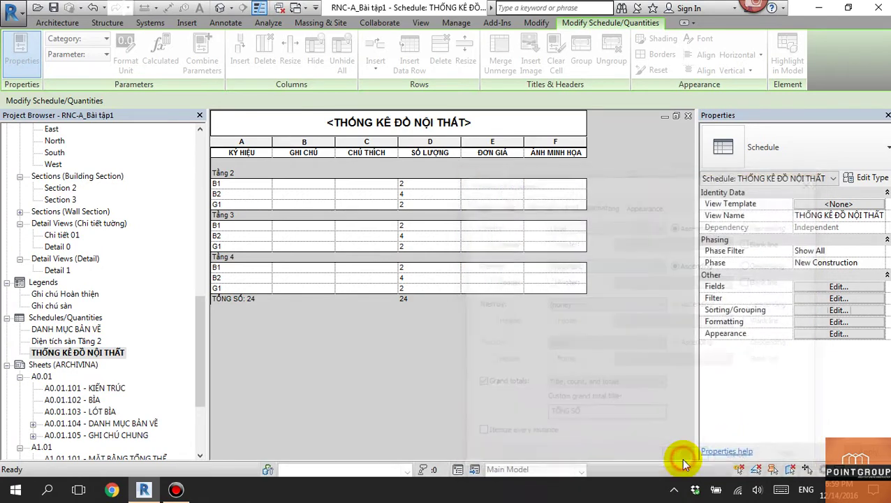
left_click(841, 310)
left_click(488, 242)
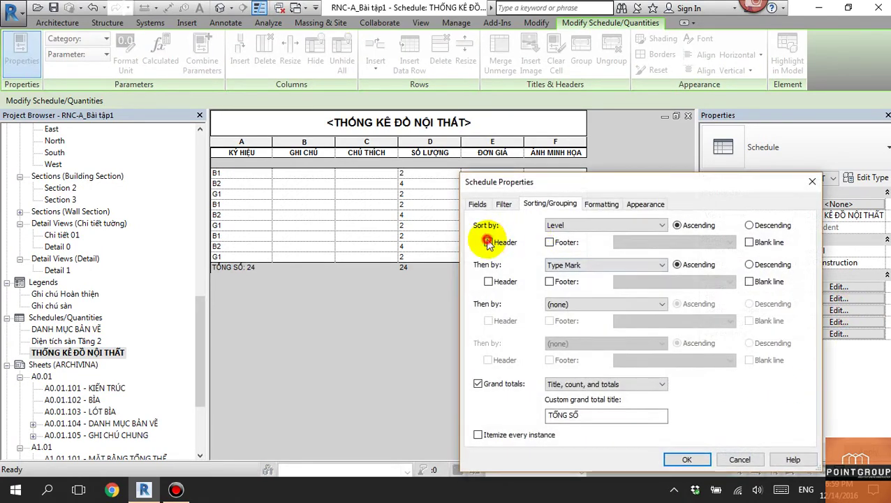
left_click(549, 242)
left_click(687, 459)
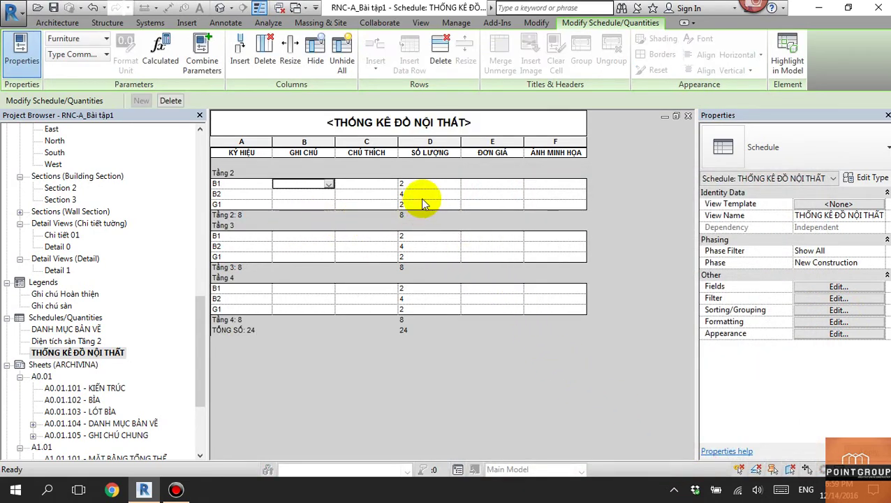
Step: Try 'Title and totals', then 'Count and totals' as the level footer style
left_click(831, 314)
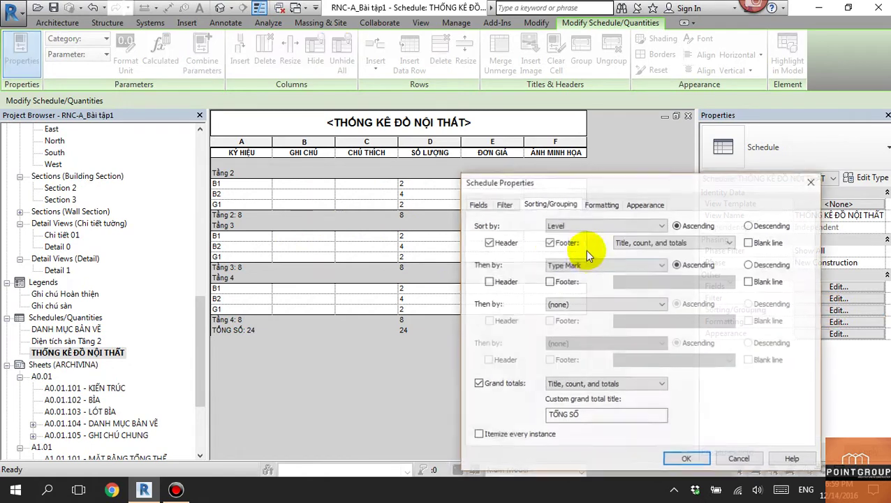
left_click(672, 243)
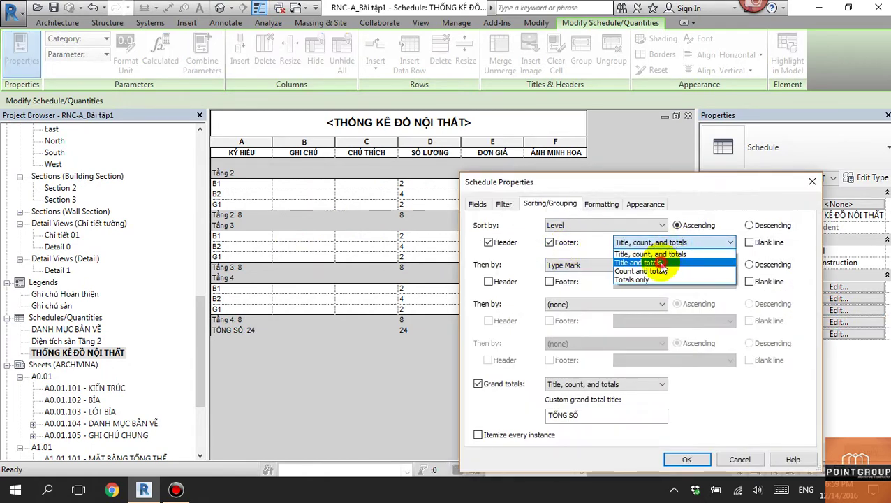
left_click(665, 262)
left_click(681, 459)
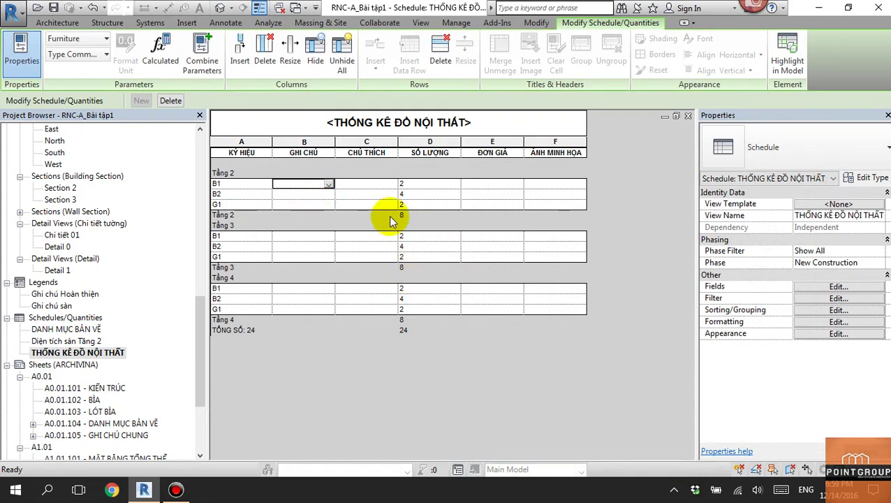
left_click(826, 312)
left_click(729, 242)
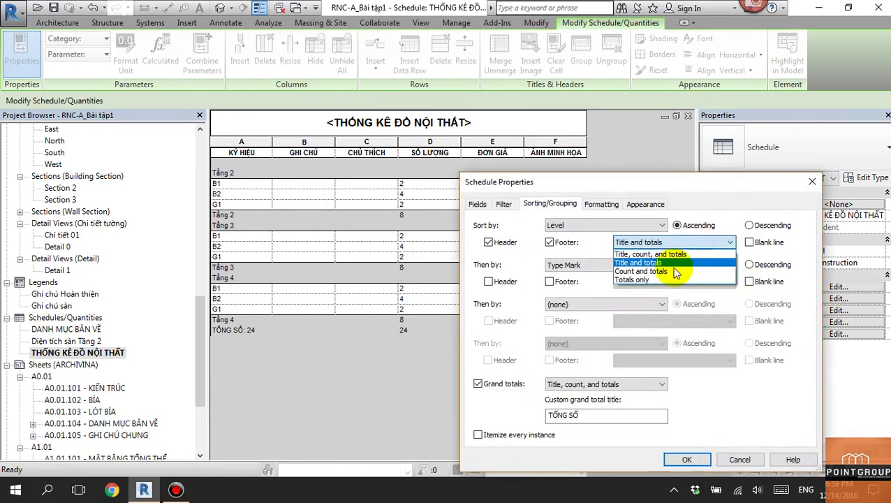
left_click(673, 269)
left_click(685, 461)
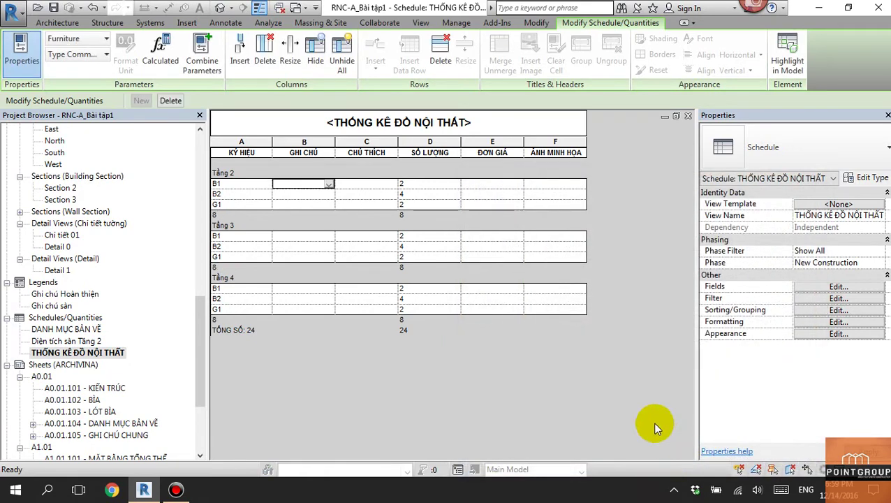
Step: Set the level group footers to 'Totals only'
left_click(837, 310)
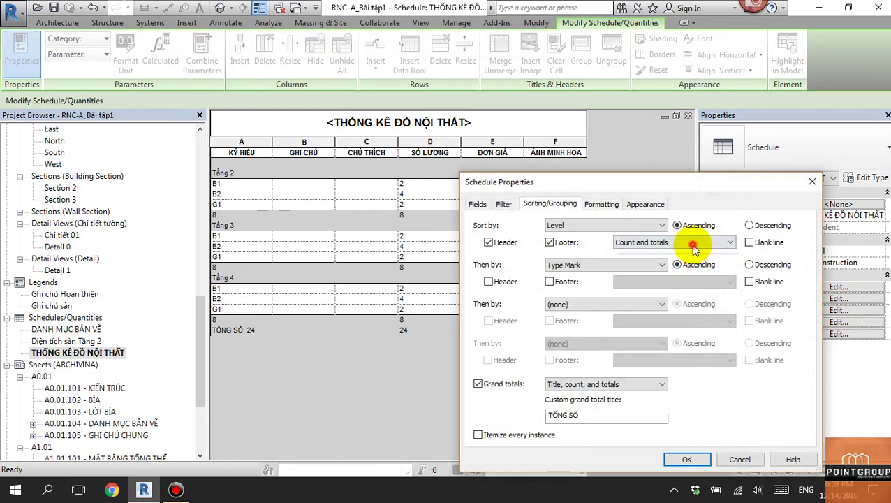
left_click(638, 241)
left_click(635, 279)
left_click(684, 459)
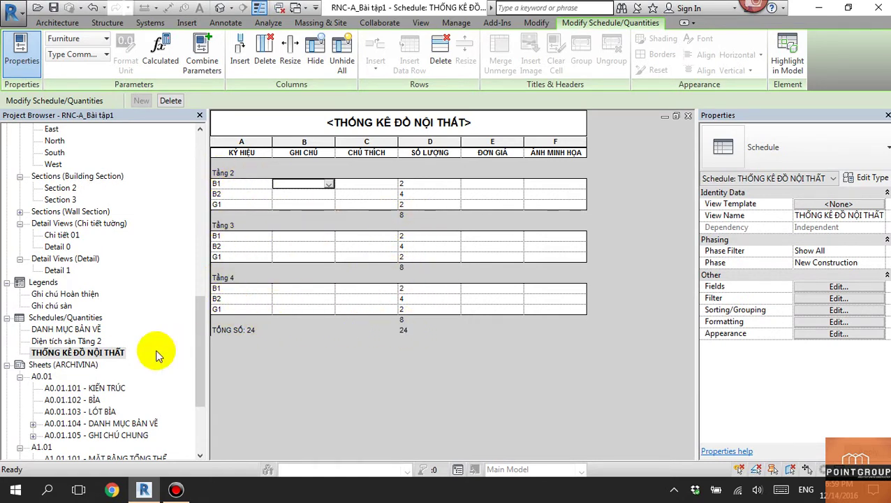
mouse_move(200, 363)
left_mouse_down()
mouse_move(200, 391)
mouse_move(200, 283)
left_mouse_up()
Step: Copy the four-workstation cluster to the upper left of the Tầng 2 plan
double_click(148, 188)
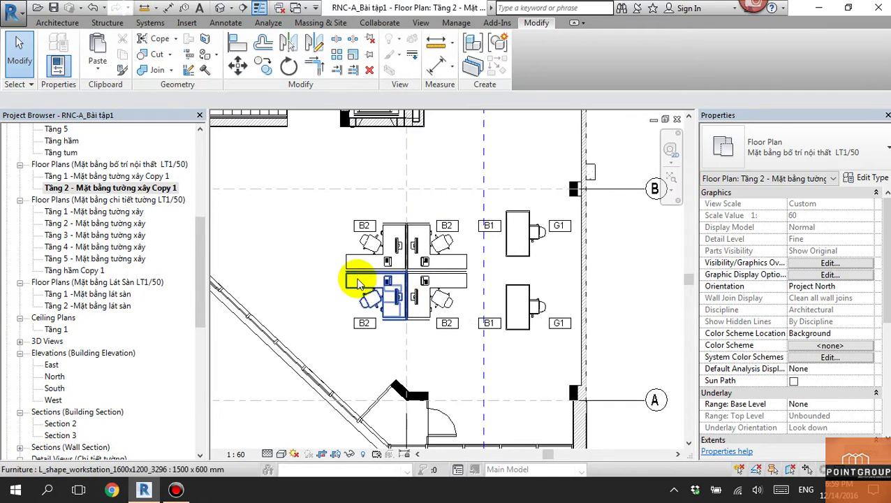
left_click(377, 265)
left_click(423, 266, "ctrl")
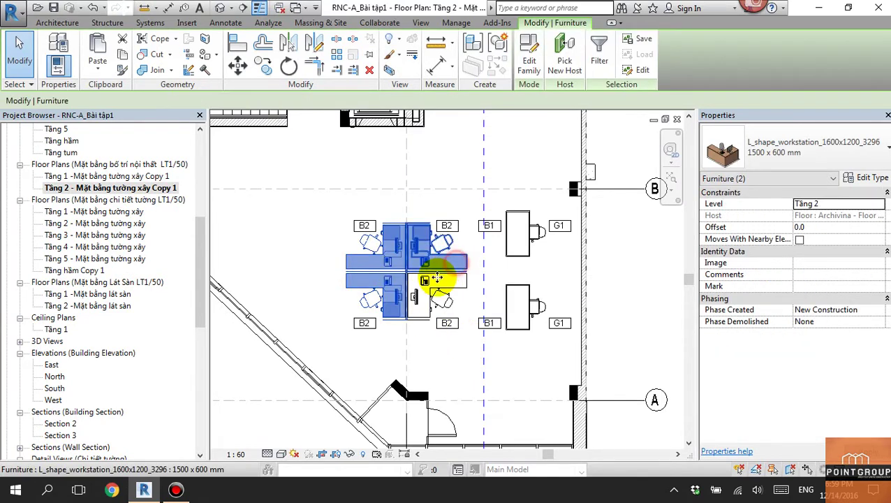
left_click(427, 281, "ctrl")
left_click(423, 274, "ctrl")
key("r")
key("o")
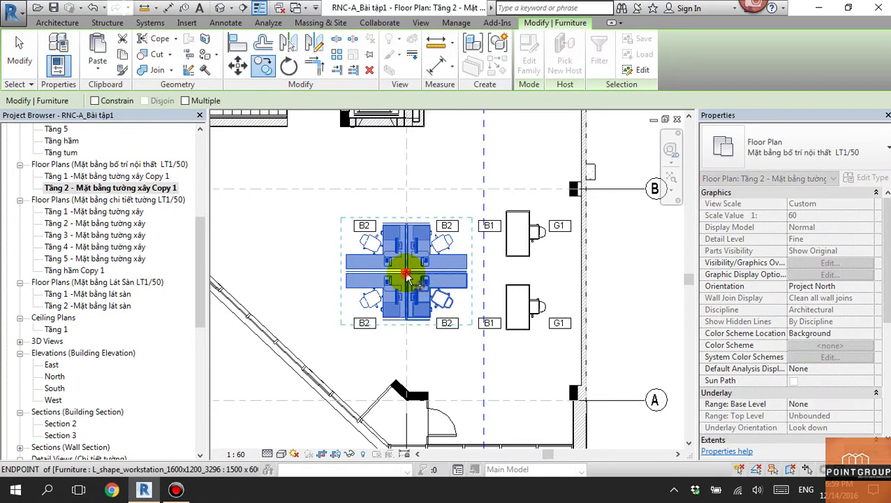
middle_click_drag(271, 207, 387, 274)
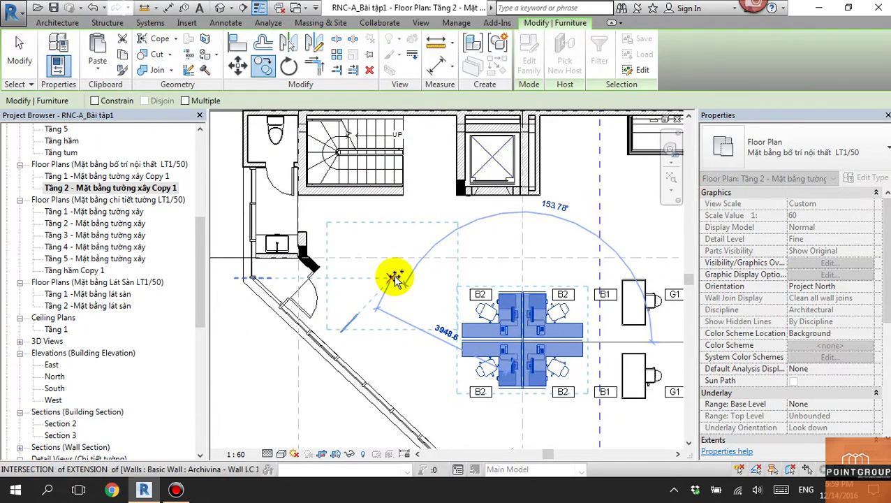
left_click(398, 272)
left_click(427, 354)
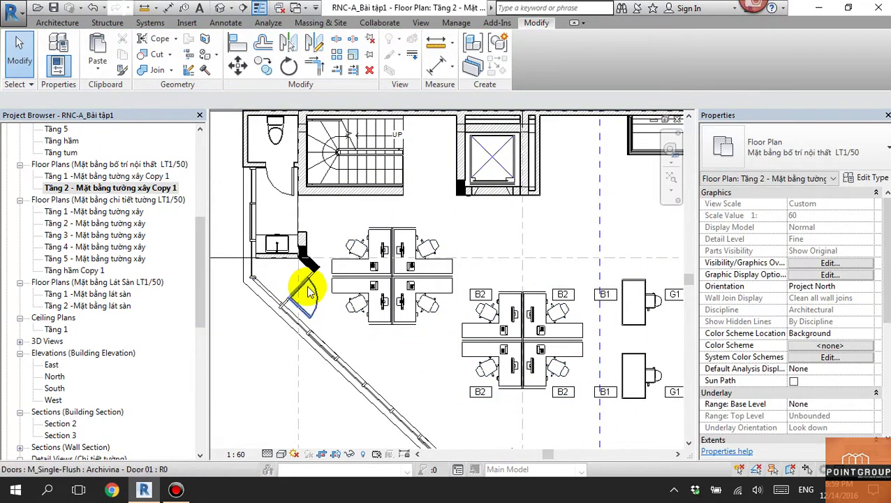
Step: Reopen the THỐNG KÊ ĐỒ NỘI THẤT schedule, now showing B2 at 8 and 28 total
scroll(306, 279, "down", 1)
left_click_drag(198, 273, 197, 395)
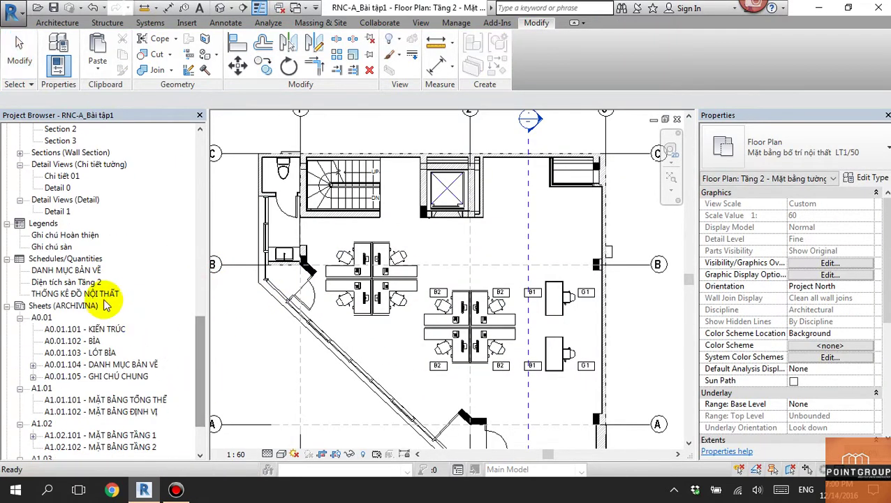
double_click(76, 293)
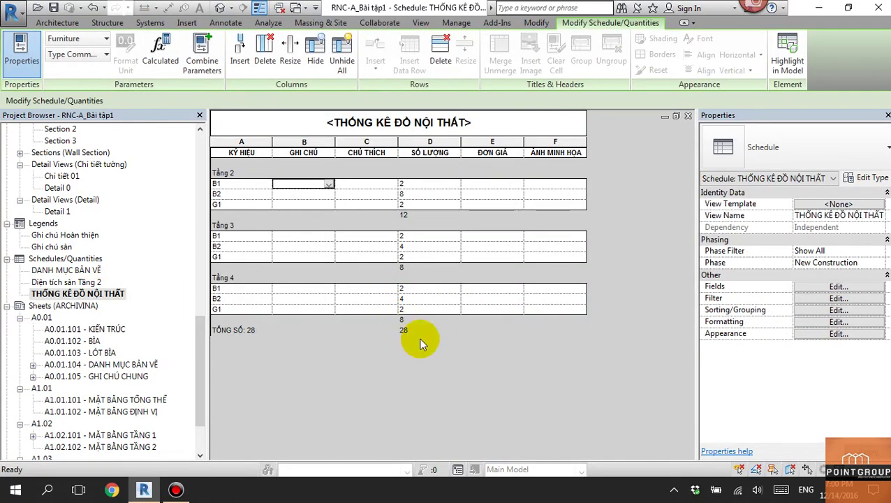
Step: Enter ĐƠN GIÁ unit prices 1500 for B1, 2000 for B2 and 3000 for G1 type-wide
left_click(506, 185)
type("1500")
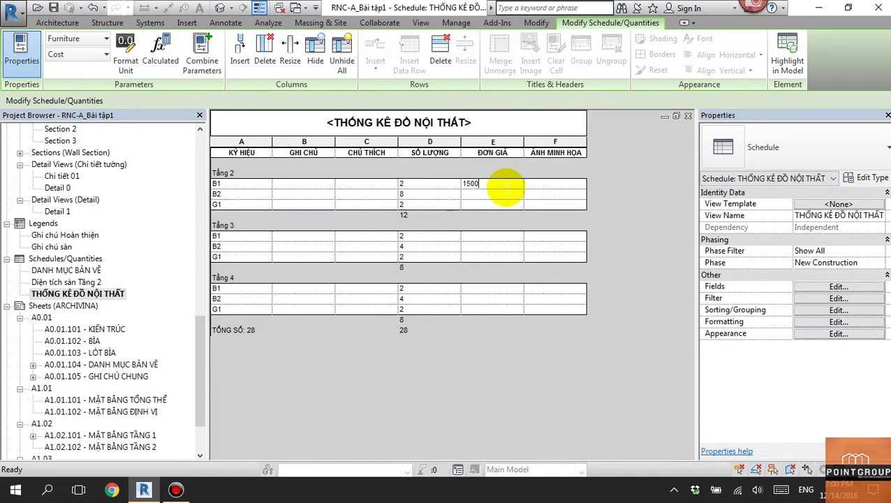
key("Return")
left_click(473, 259)
left_click(495, 196)
type("2000")
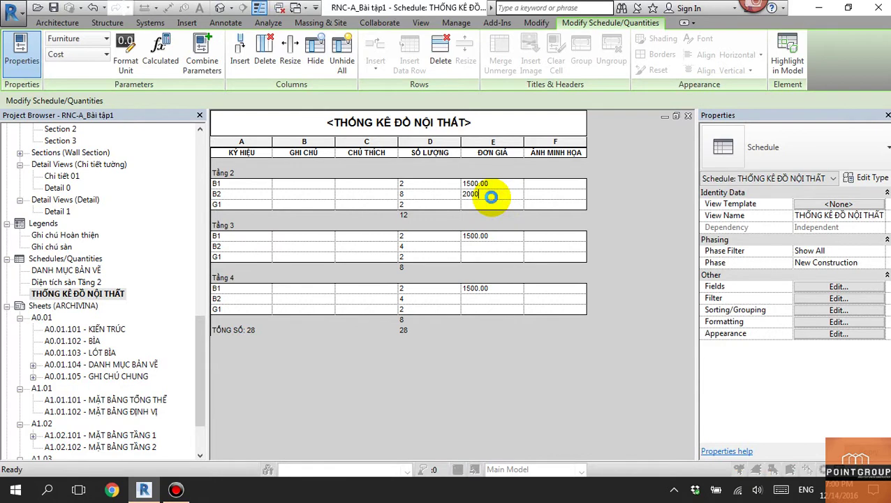
key("Return")
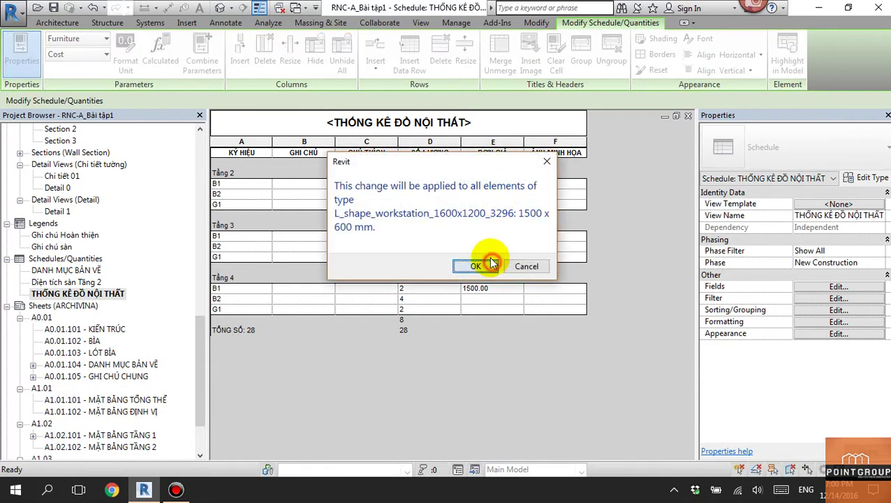
left_click(469, 264)
type("3000")
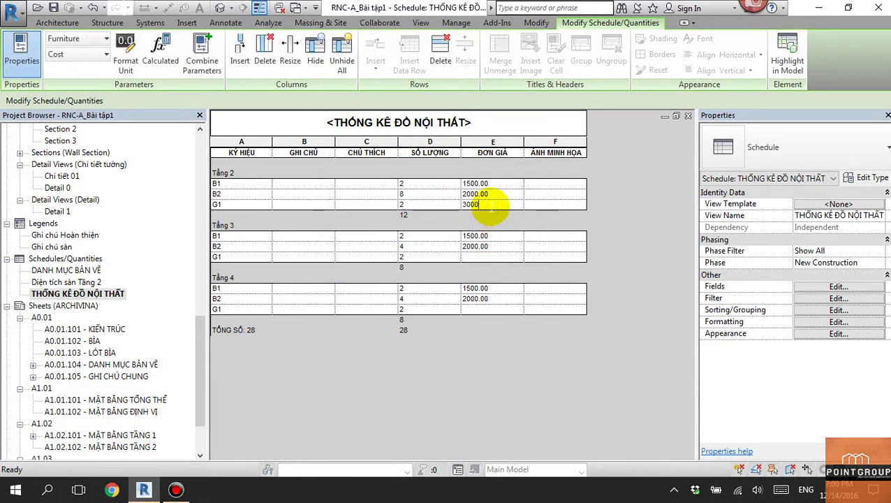
key("Return")
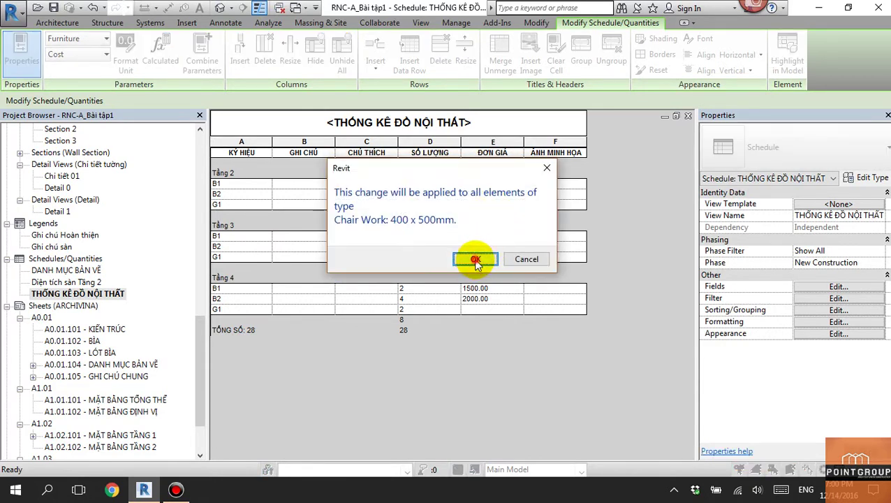
left_click(479, 258)
left_click(524, 349)
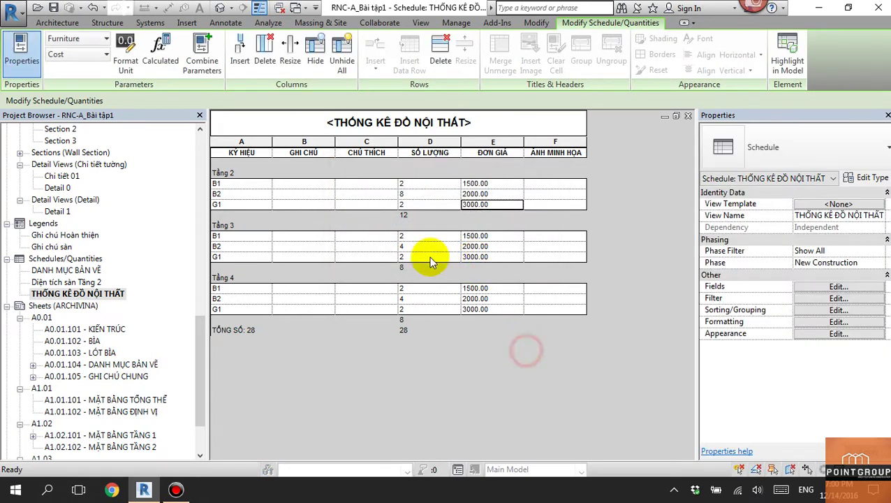
left_click(304, 184)
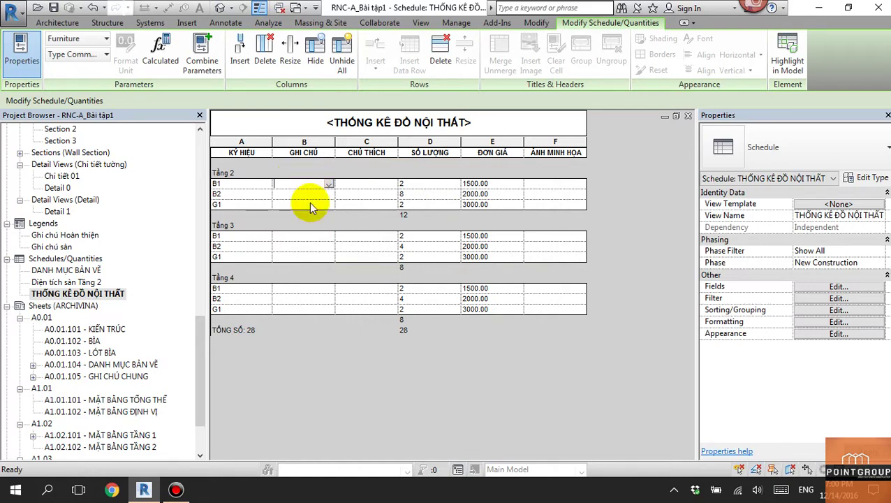
Step: Give all B1 desks the note BÀN GỖ CÔNG NGHIỆP and widen the GHI CHÚ column
type("BAN")
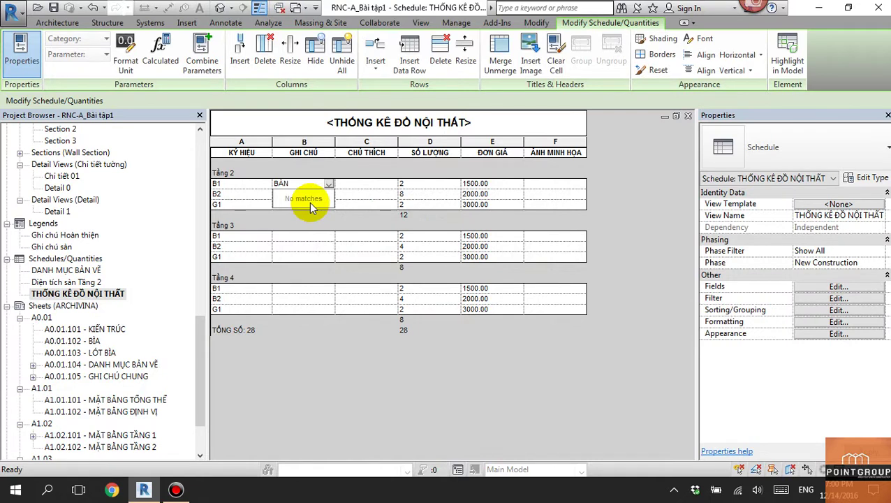
type("f")
type("ÔNG NGHI")
type("ỆP")
left_click(320, 231)
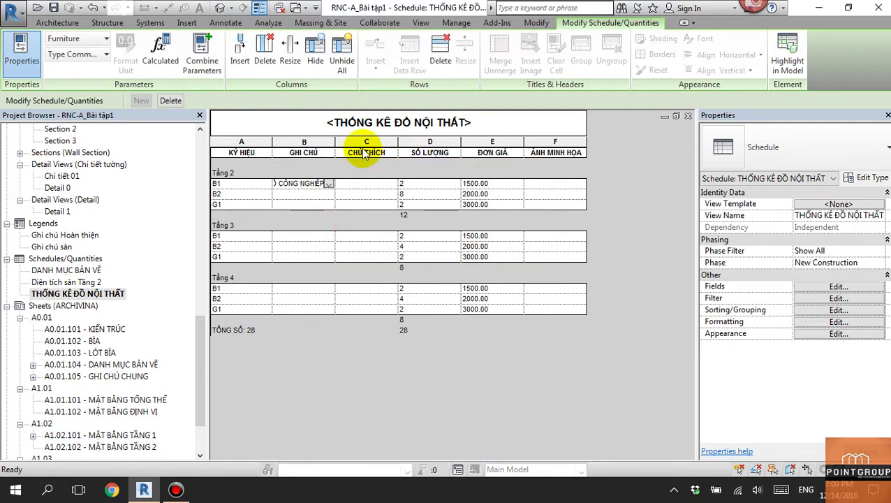
left_click(354, 183)
left_click(461, 259)
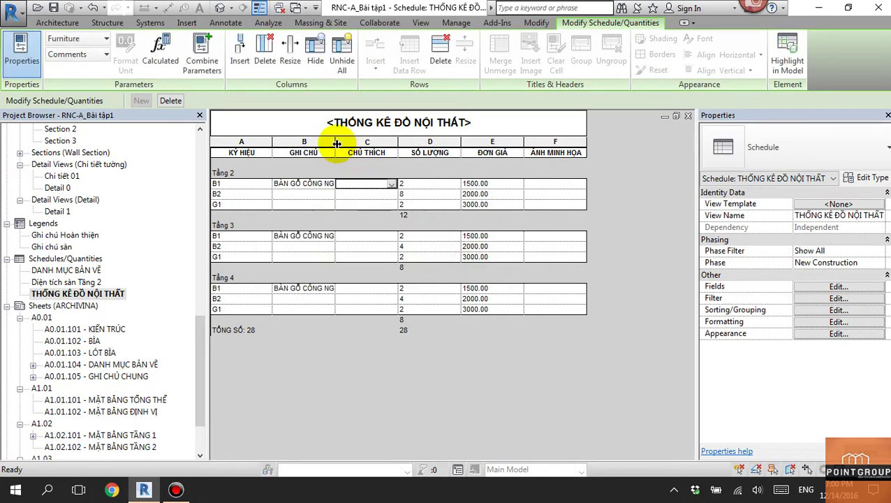
left_click_drag(336, 140, 364, 143)
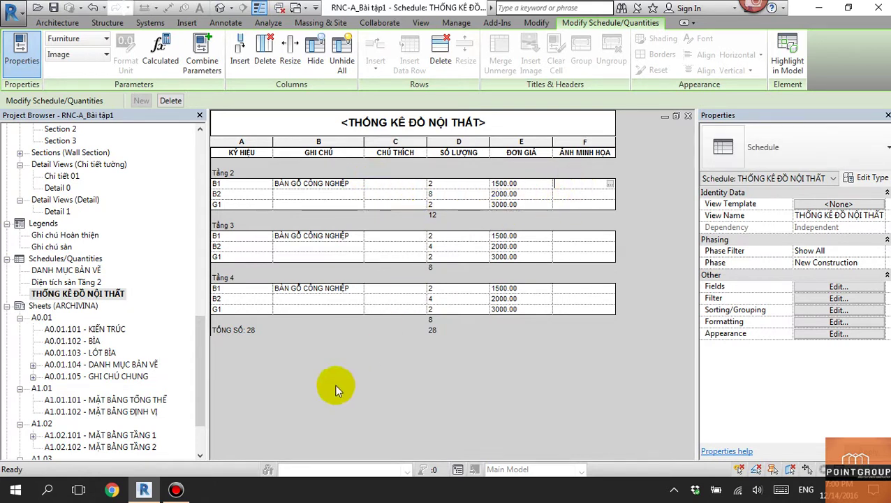
Step: Open the Tầng 2 furniture floor plan
left_click(143, 488)
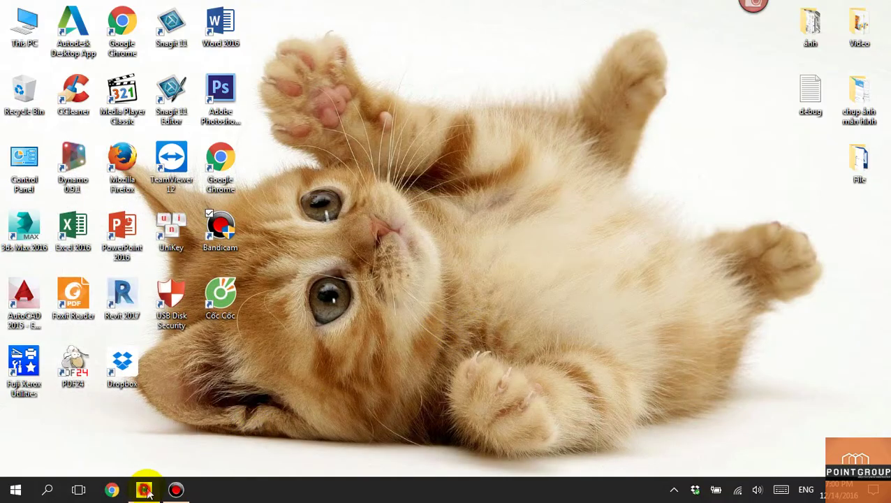
left_click(145, 490)
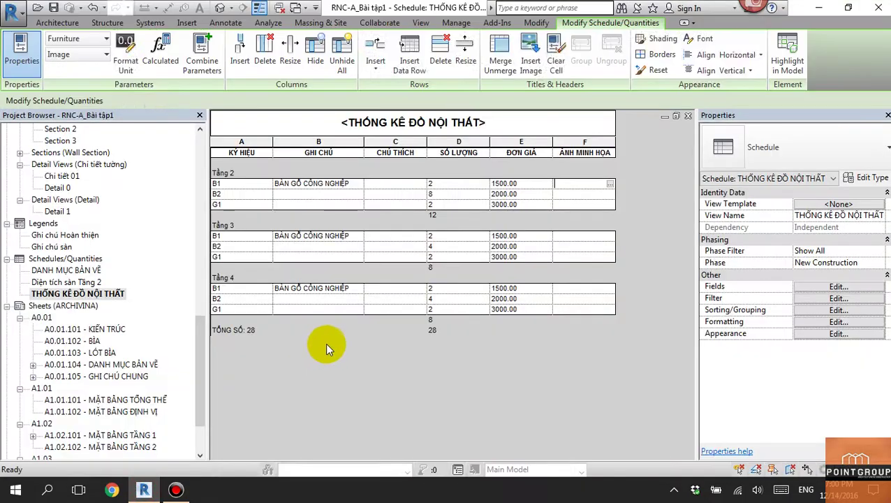
double_click(129, 411)
double_click(140, 423)
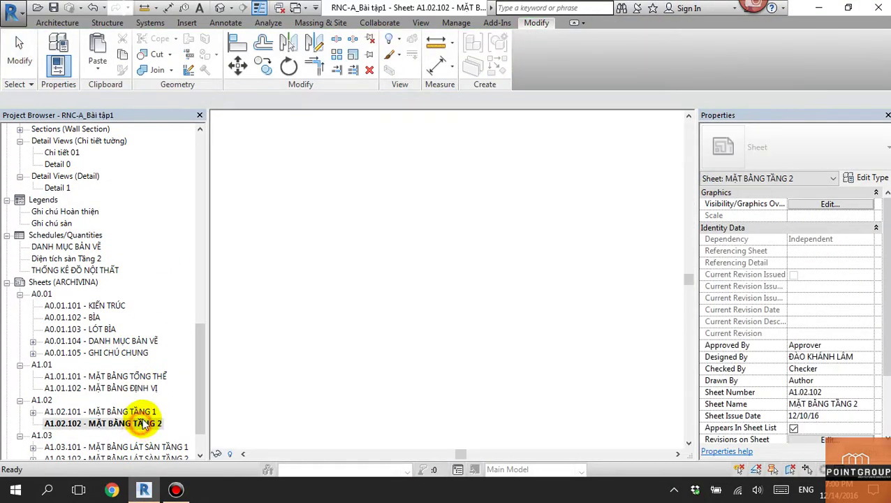
left_click_drag(200, 380, 200, 252)
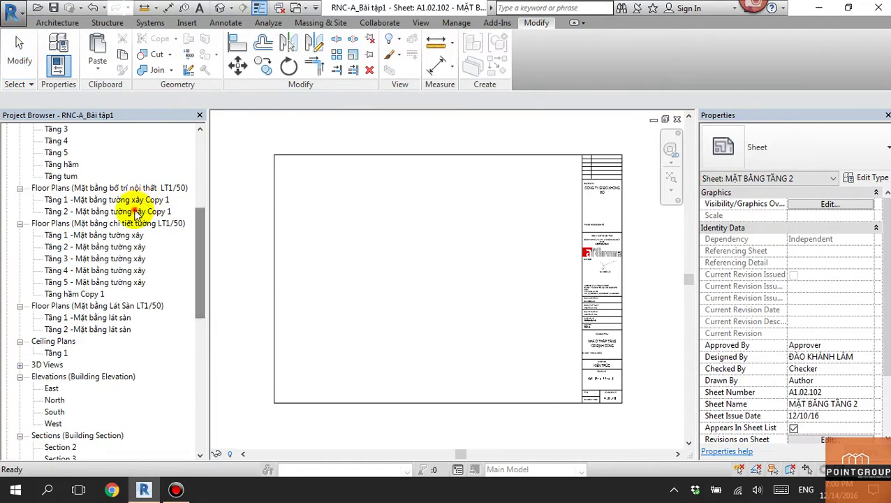
double_click(136, 212)
scroll(441, 272, "up", 2)
Step: Isolate the lower B1 desk in a 3D section box and orbit around it
middle_click_drag(577, 338, 520, 283)
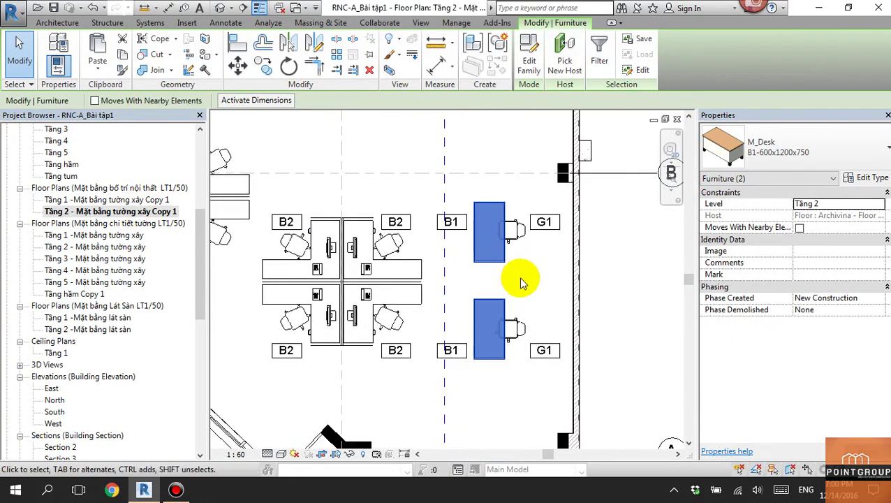
left_click(520, 283)
left_click(492, 305)
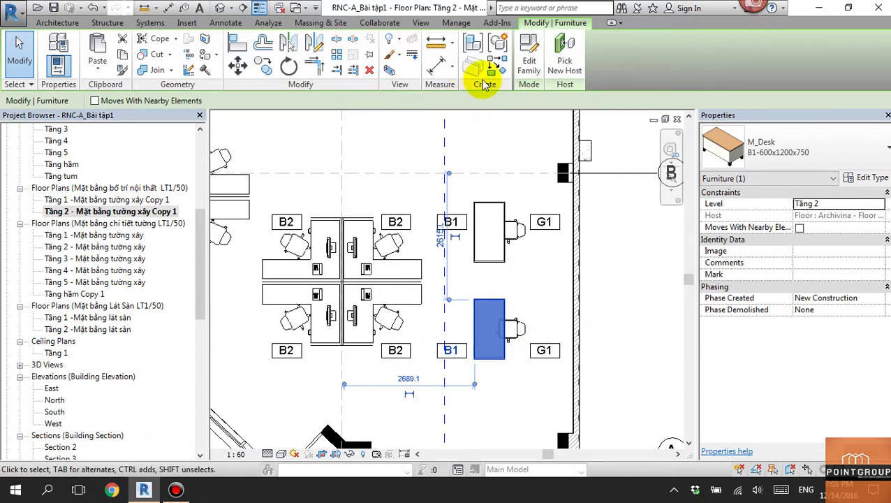
left_click(391, 72)
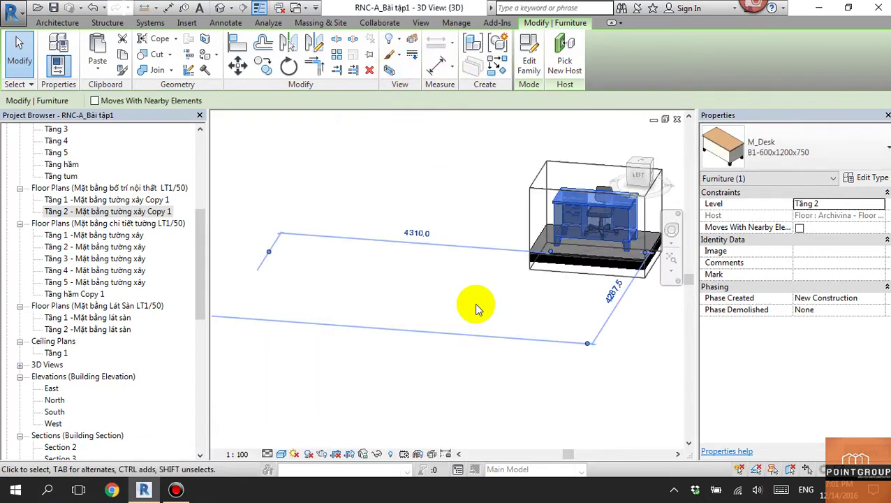
mouse_move(509, 297)
middle_mouse_down("shift")
mouse_move(351, 370)
mouse_move(239, 364)
mouse_move(513, 298)
mouse_move(398, 348)
mouse_move(518, 309)
middle_mouse_up("shift")
scroll(518, 306, "up", 3)
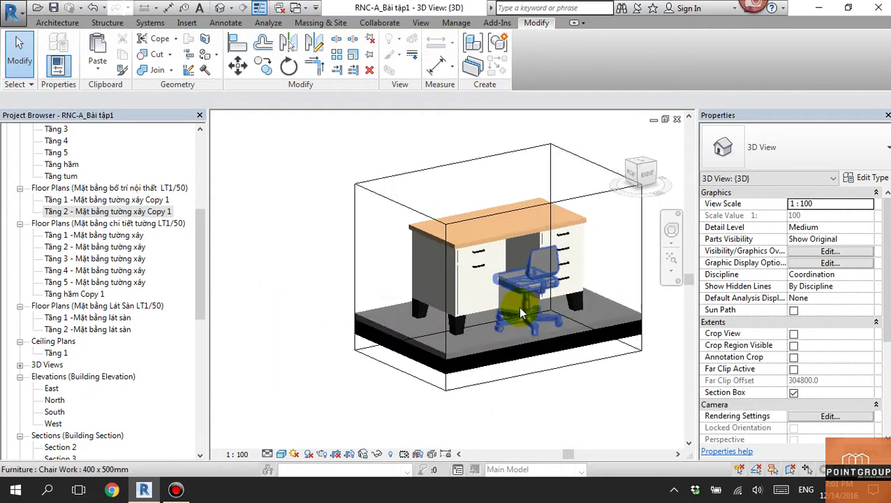
scroll(518, 307, "up", 2)
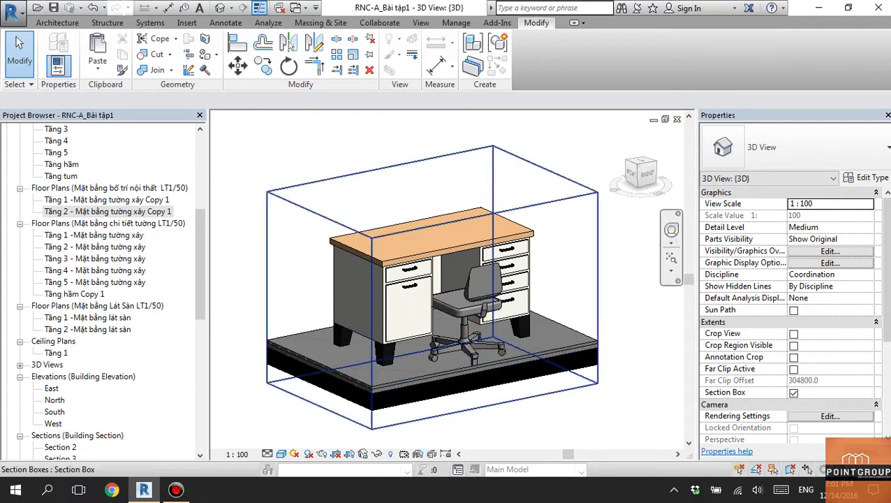
Step: Capture the boxed desk view in Snagit and save it to the Desktop as PNG 2016-12-14_19-01-15
key("Print")
left_click(508, 311)
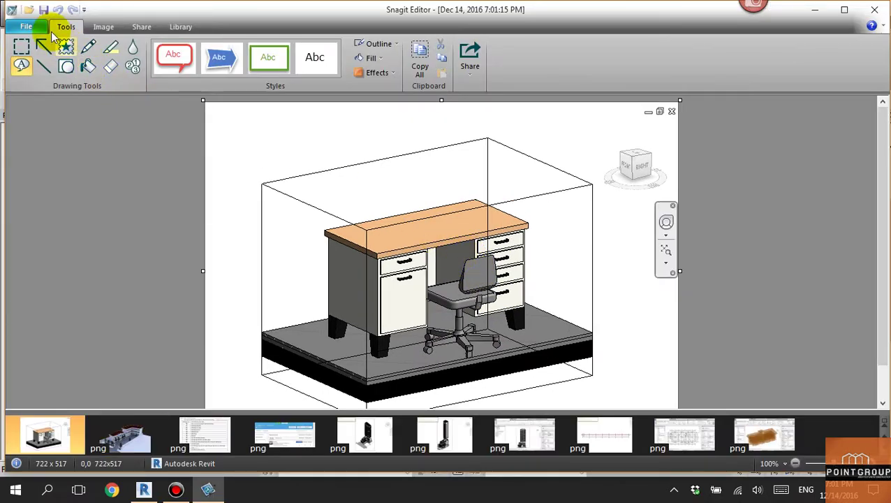
left_click(31, 27)
left_click(50, 166)
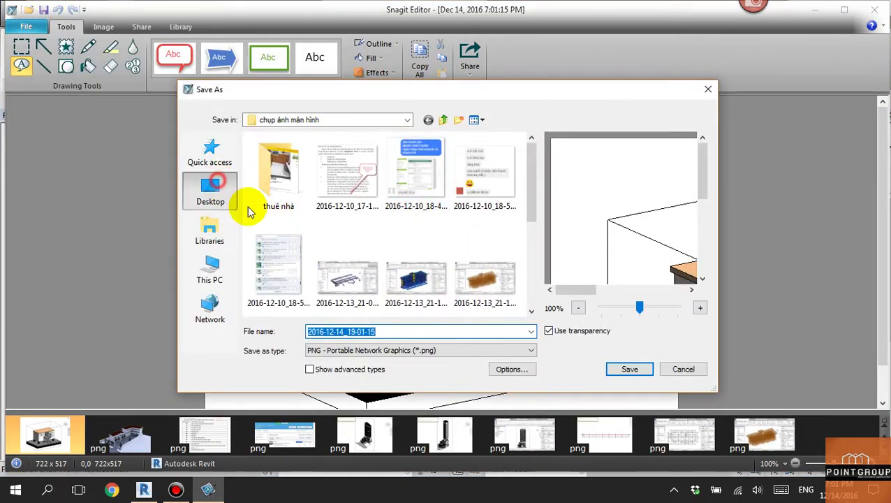
left_click(224, 201)
left_click(629, 373)
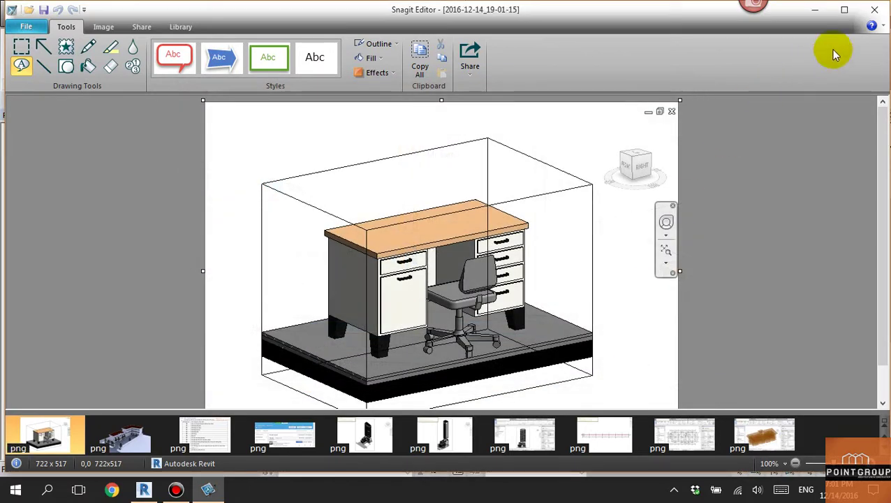
left_click(821, 10)
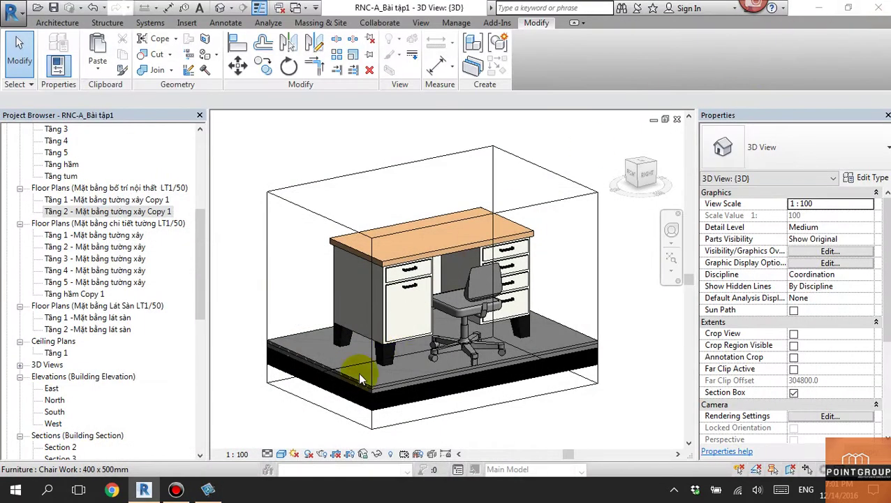
Step: Set 2016-12-14_19-01-15.png from the Desktop as the ẢNH MINH HỌA image for Tầng 2 B1
left_click_drag(197, 312, 194, 371)
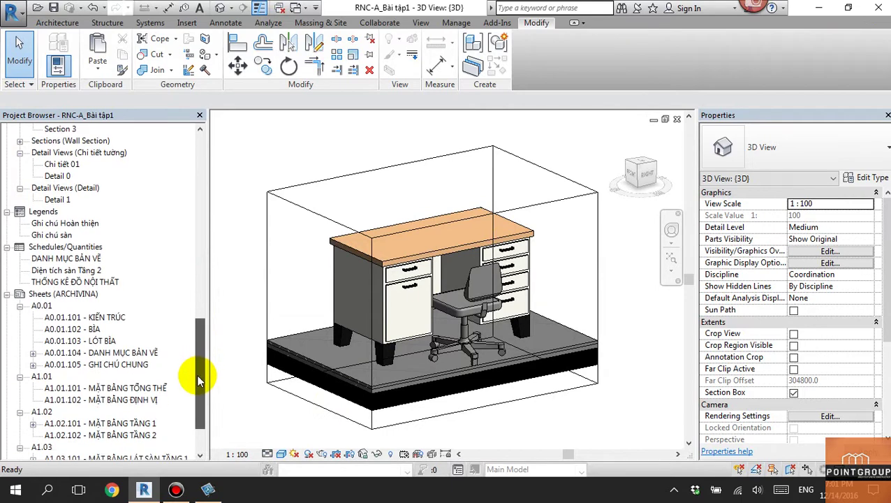
double_click(104, 282)
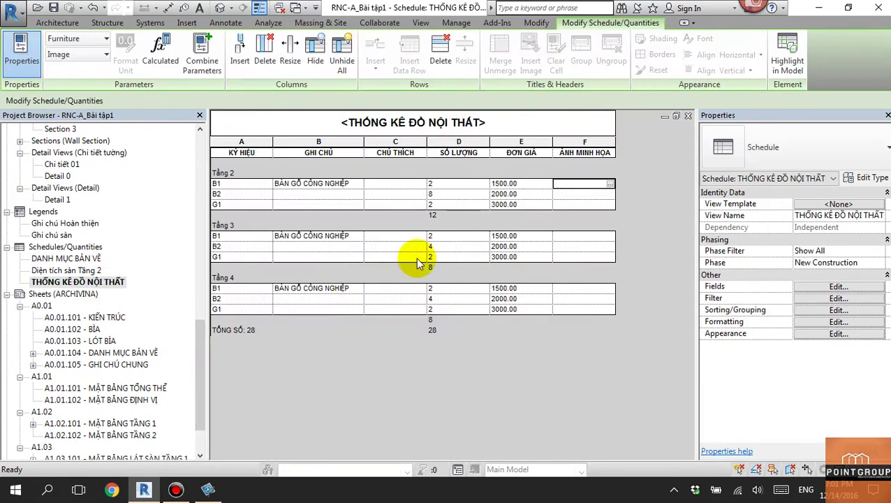
left_click(611, 184)
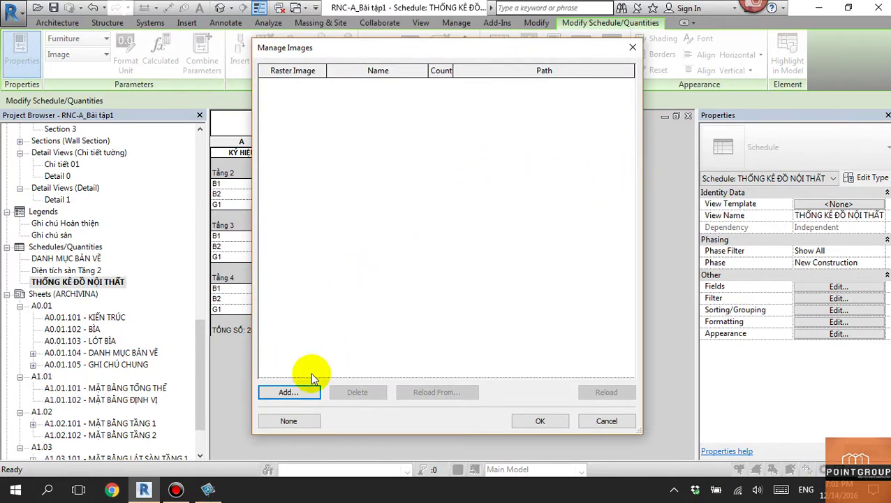
left_click(307, 395)
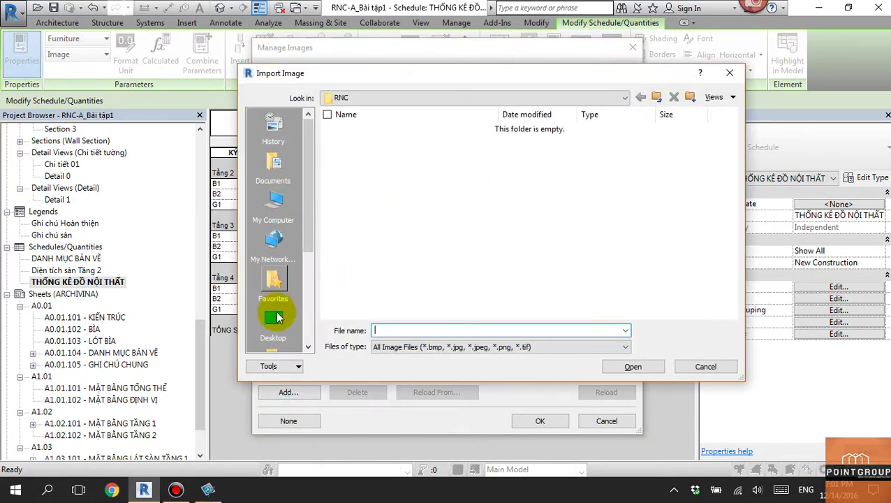
left_click(273, 321)
left_click(381, 233)
left_click(629, 366)
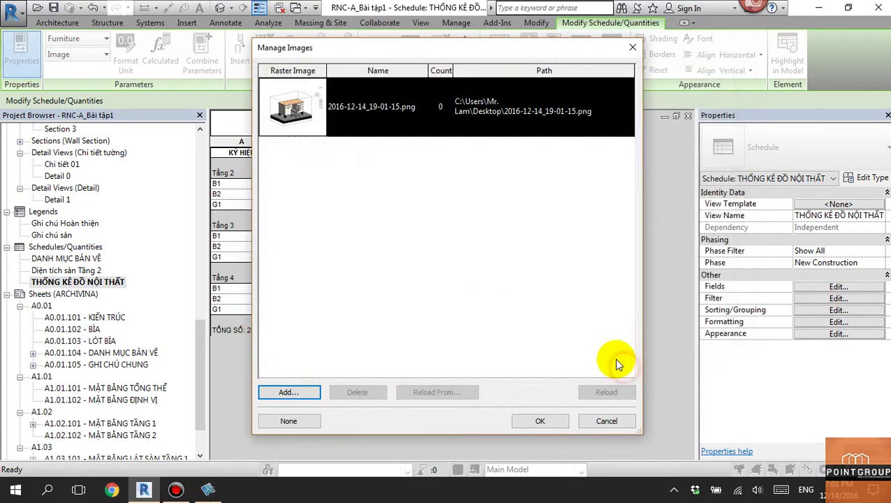
left_click(525, 420)
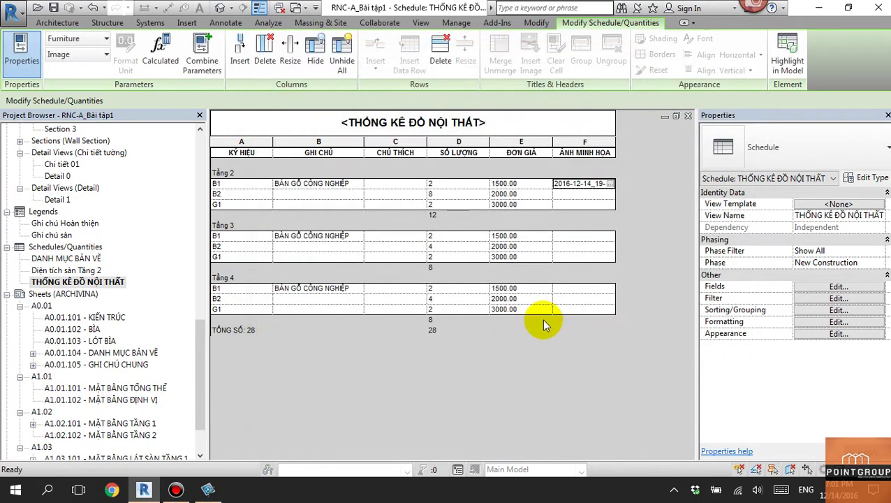
left_click_drag(201, 351, 199, 407)
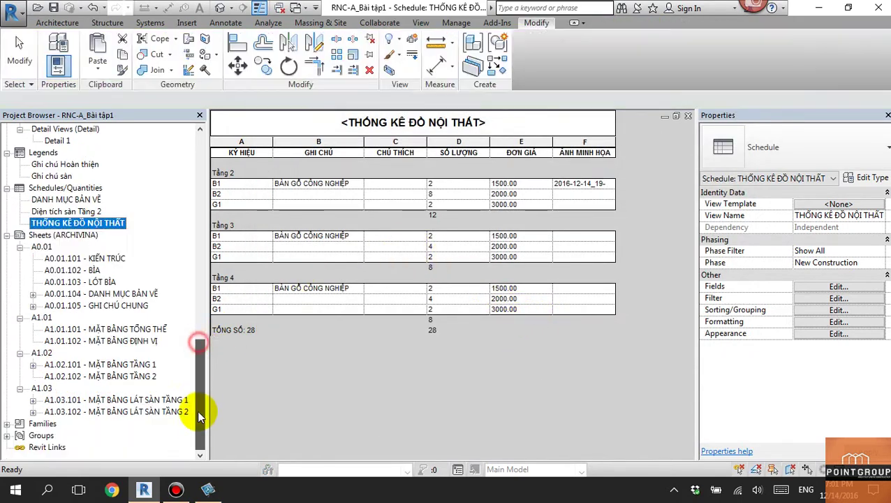
Step: From sheet A1.03.102, create a new sheet with the default titleblock
double_click(147, 414)
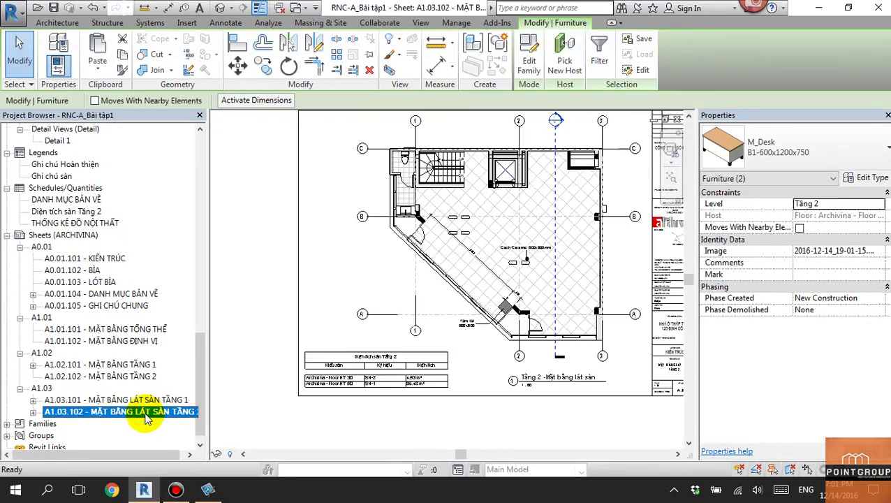
left_click(382, 297)
scroll(381, 296, "down", 2)
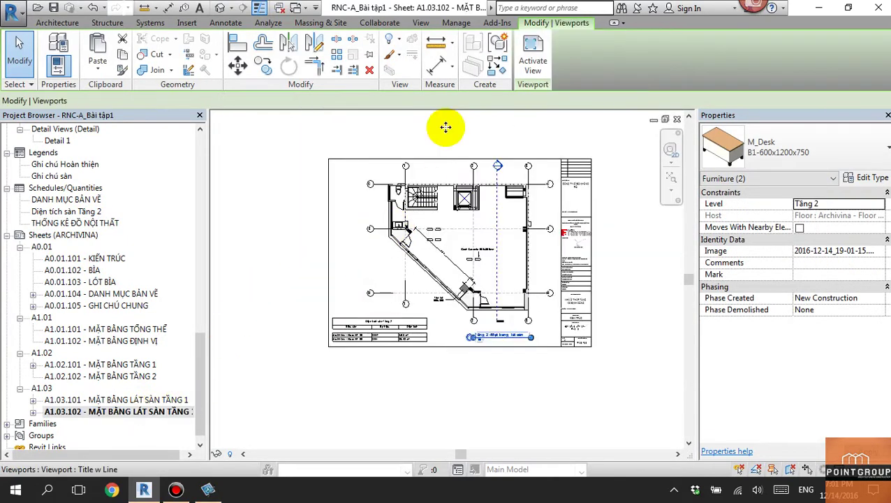
left_click(420, 22)
left_click(680, 40)
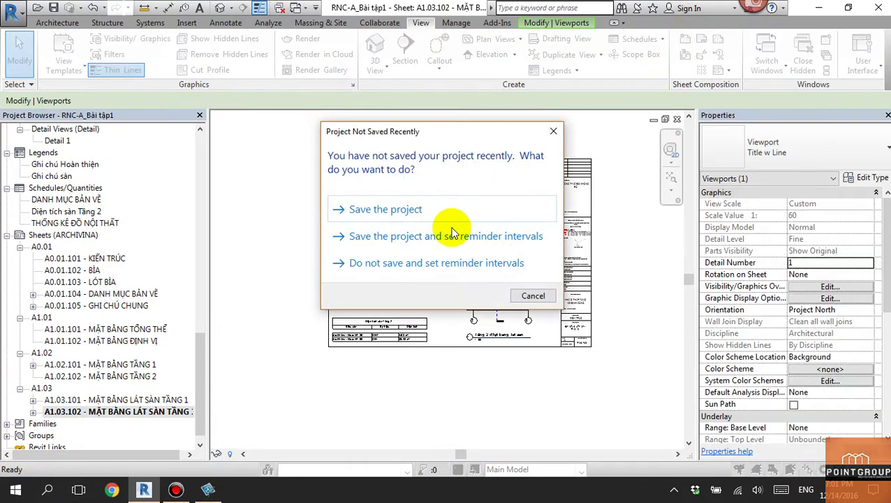
left_click(553, 133)
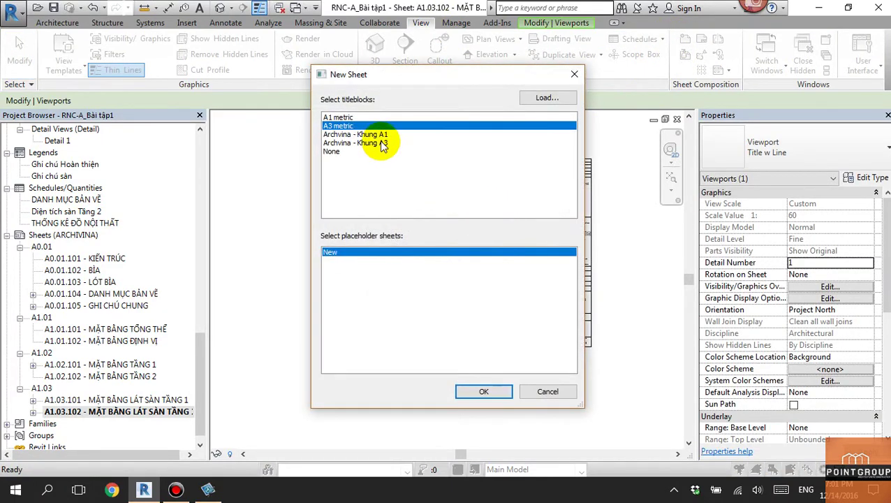
left_click(483, 390)
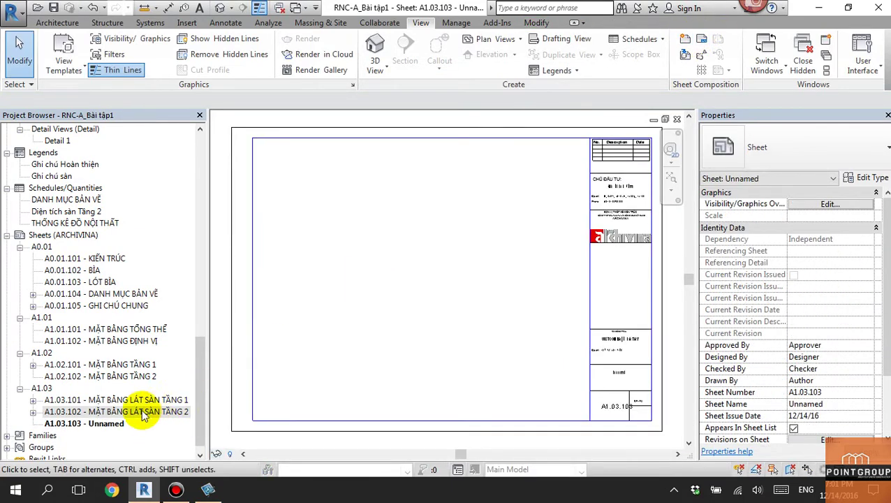
Step: Rename the new sheet to A1.04.101, 'MẶT BẰNG BỐ TRÍ NỘI THẤT'
right_click(111, 423)
left_click(162, 347)
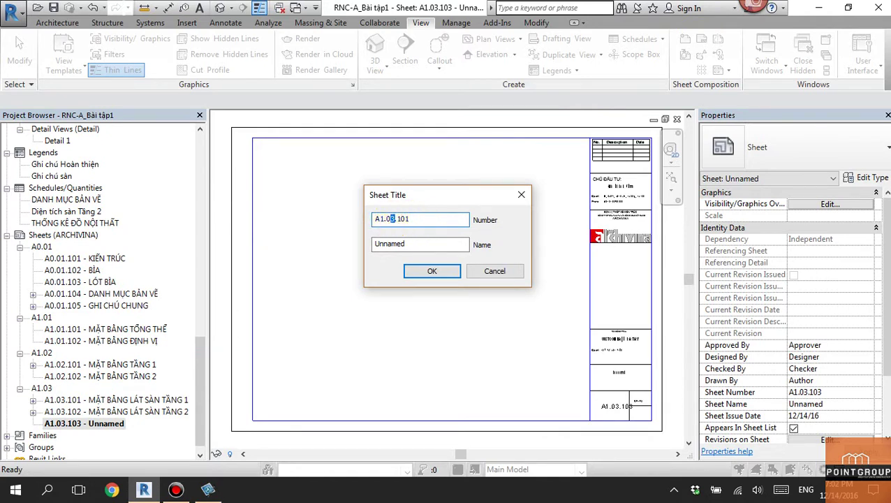
type("4")
double_click(408, 243)
type("MĂ")
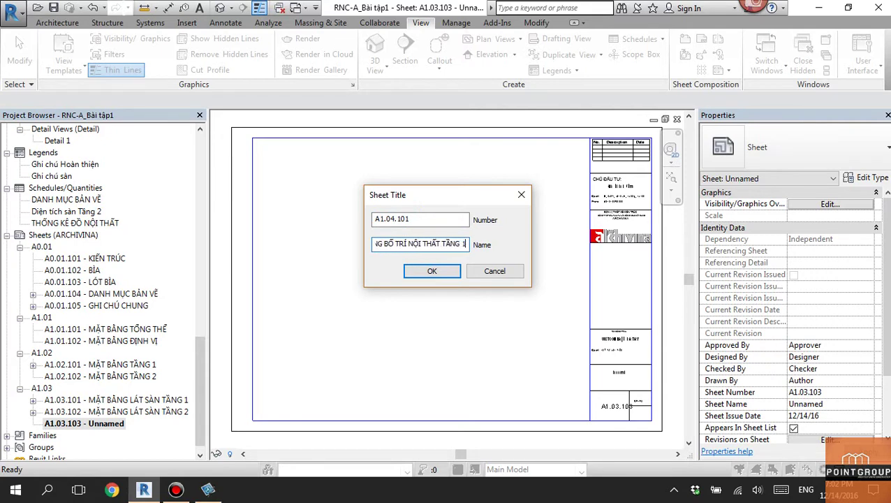
left_click(422, 246)
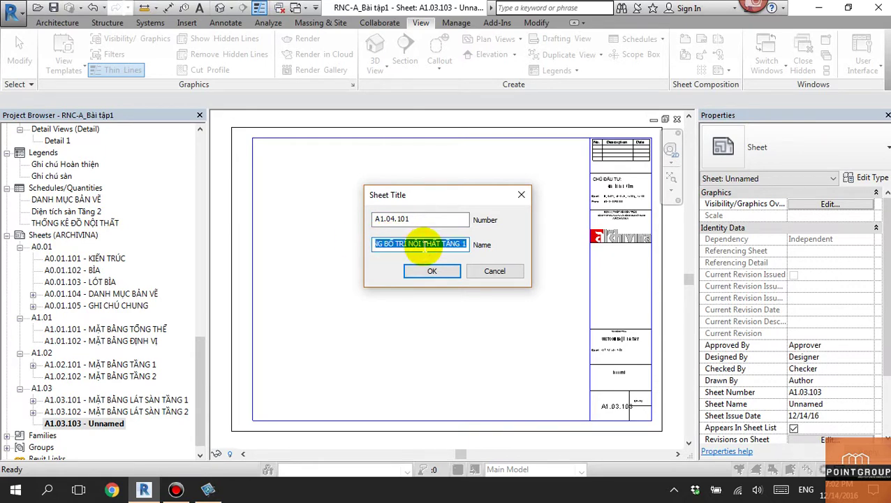
left_click(431, 273)
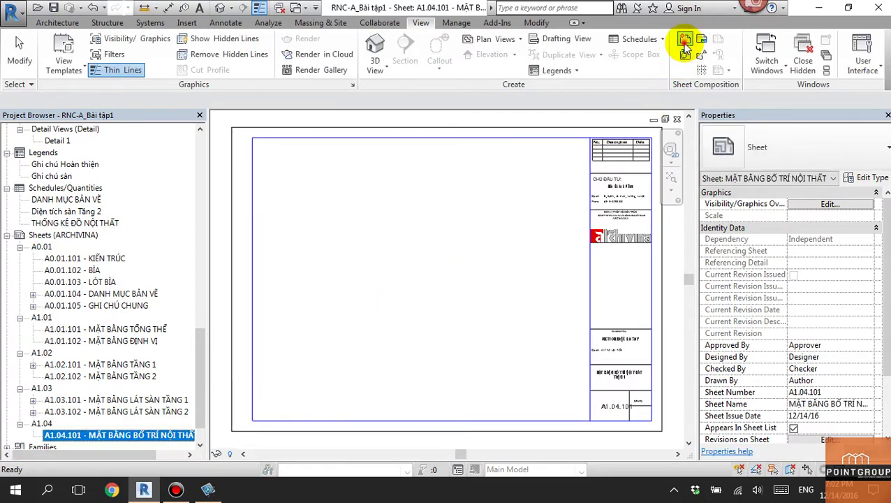
Step: Create a second sheet, A1.04.102, with the same furniture layout name for Tầng 2
left_click(682, 46)
left_click(486, 392)
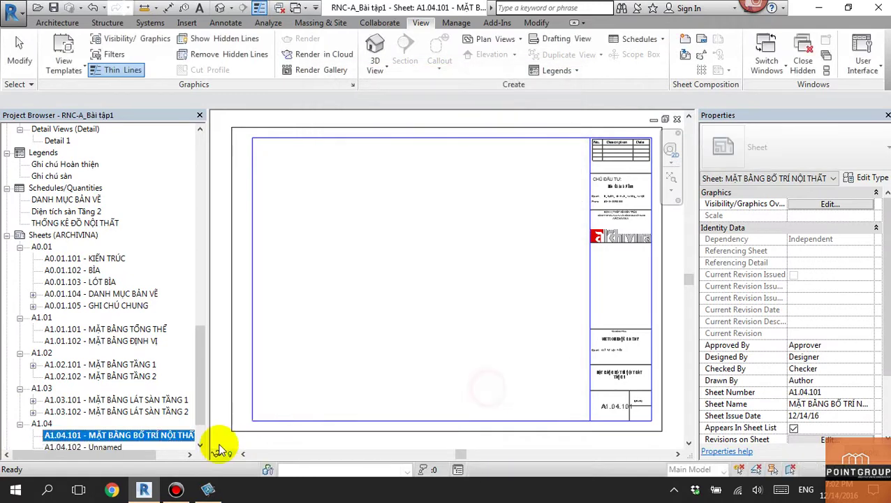
right_click(112, 446)
left_click(161, 364)
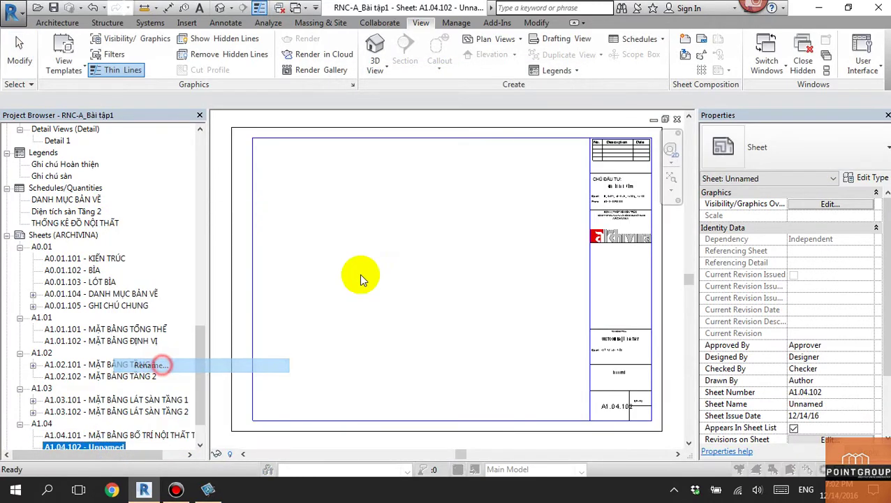
key("Tab")
key("ctrl+v")
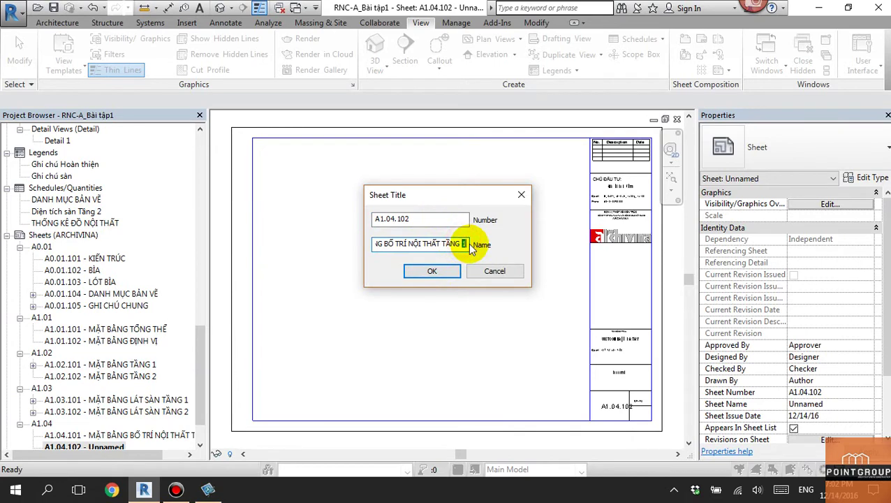
type("2")
left_click(437, 271)
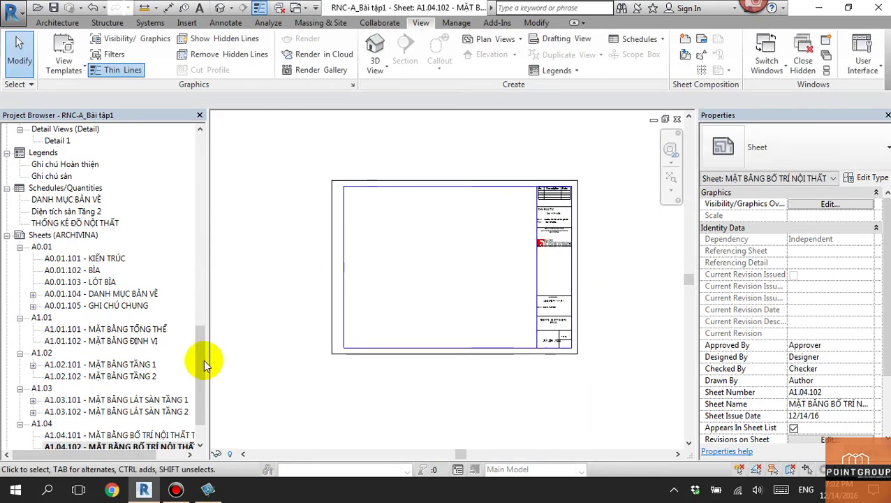
Step: Place the 'Tầng 2 - Mặt bằng tường xây Copy 1' plan on sheet A1.04.102
left_click_drag(204, 358, 199, 193)
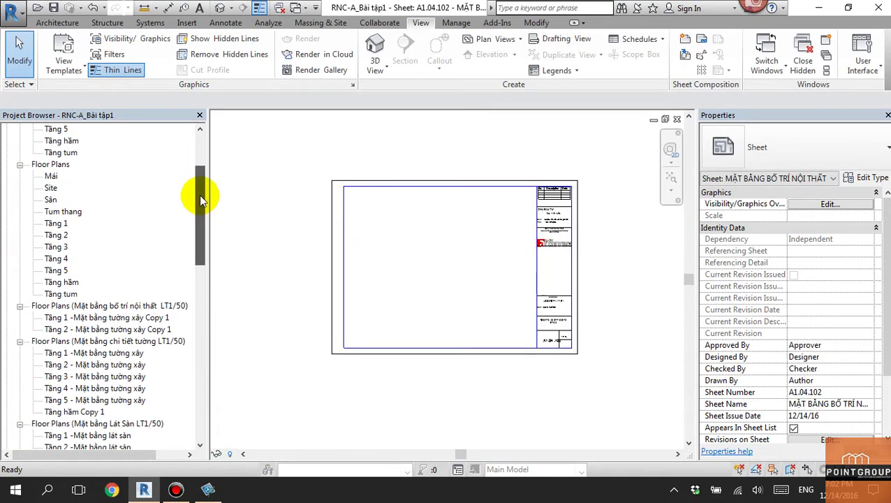
left_click_drag(143, 333, 394, 314)
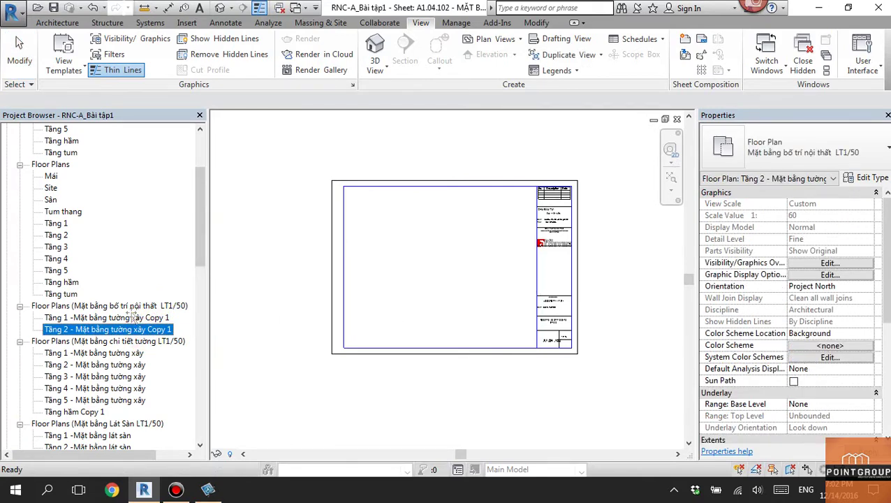
scroll(155, 378, "down", 1)
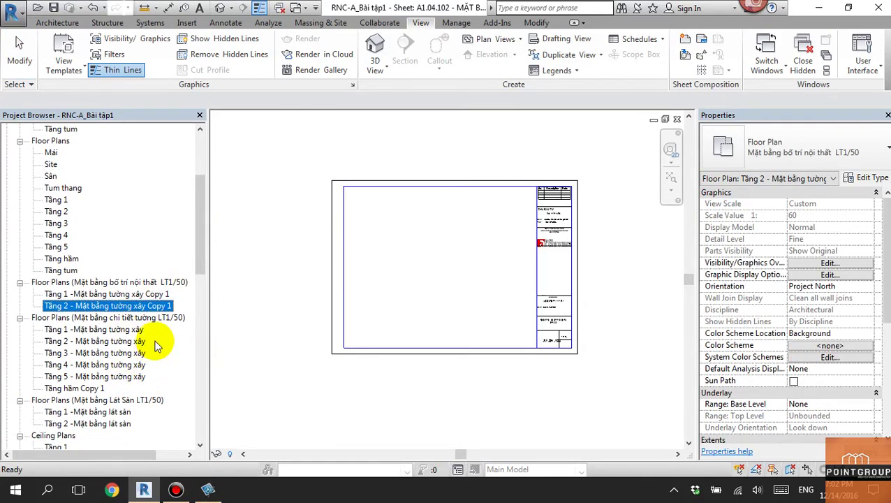
mouse_move(279, 314)
left_mouse_down()
mouse_move(429, 255)
mouse_move(450, 283)
left_mouse_up()
left_click(439, 257)
scroll(439, 256, "up", 2)
left_click(487, 418)
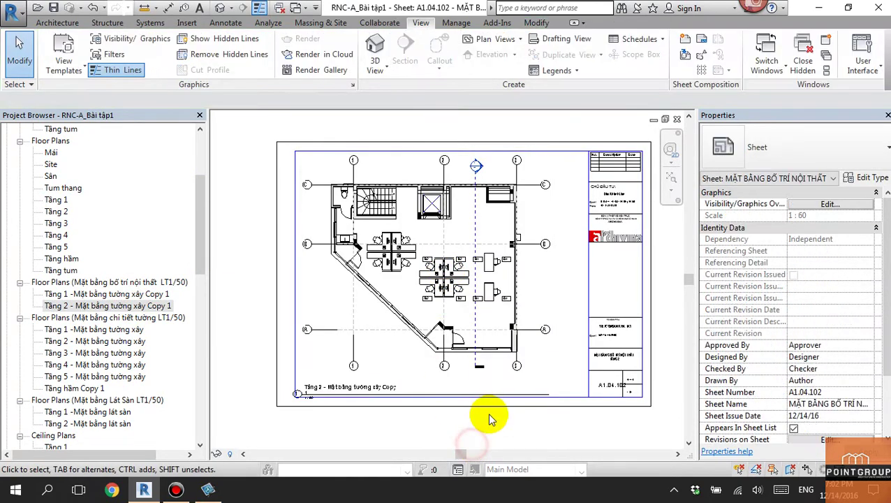
Step: Move the viewport title below the plan and shift the viewport up and right
left_click(365, 380)
left_click_drag(364, 381, 455, 341)
left_click_drag(461, 288, 517, 249)
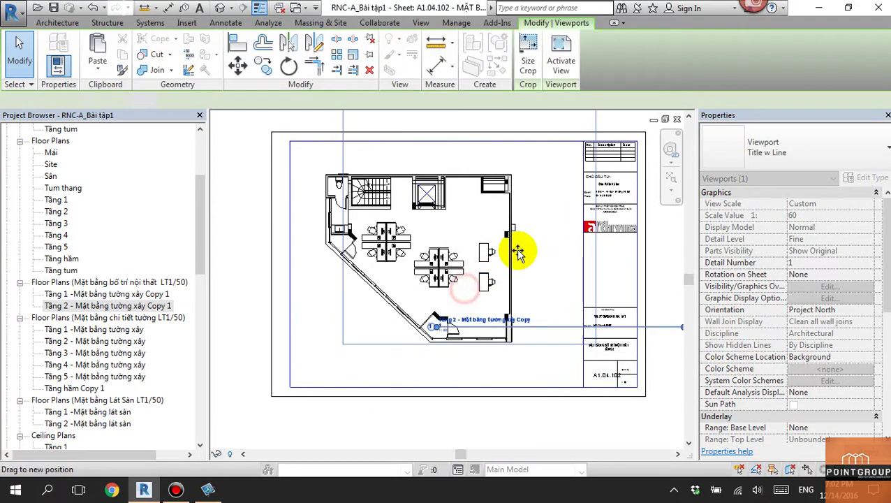
left_click(467, 411)
left_click_drag(202, 244, 199, 354)
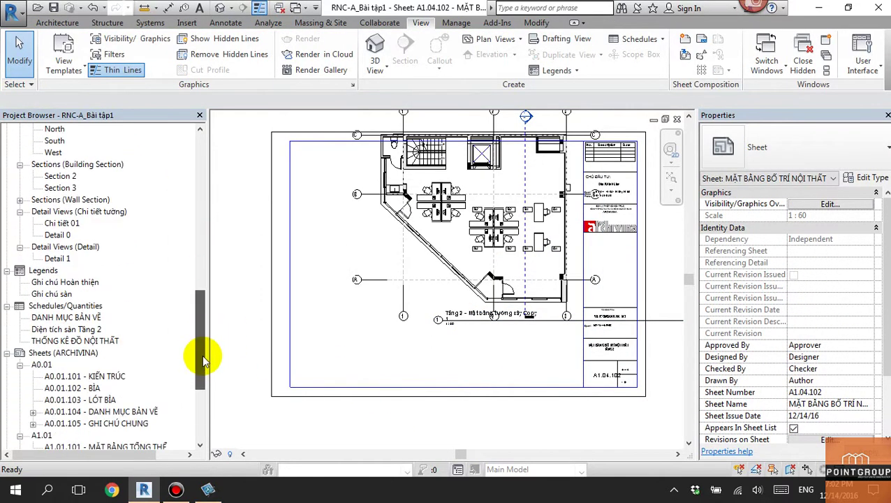
Step: Place the THỐNG KÊ ĐỒ NỘI THẤT schedule on the sheet and widen its Ghi chú column
left_click(105, 340)
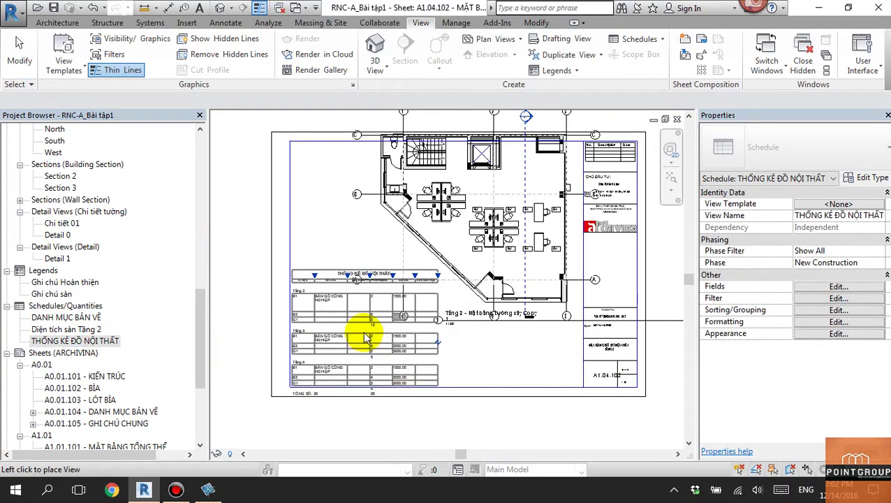
left_click(348, 287)
scroll(349, 275, "up", 2)
left_click_drag(345, 271, 396, 271)
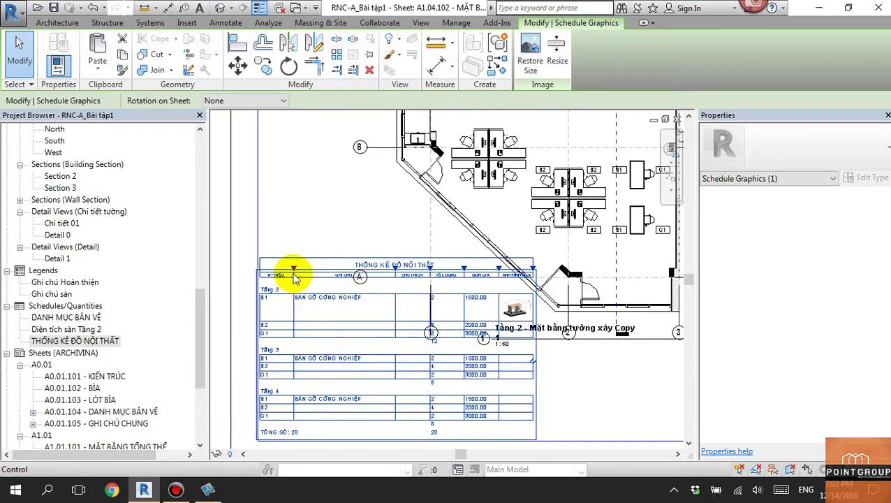
mouse_move(294, 270)
left_mouse_down()
mouse_move(315, 272)
mouse_move(298, 269)
left_mouse_up()
scroll(516, 311, "up", 3)
scroll(433, 296, "up", 2)
scroll(433, 252, "down", 2)
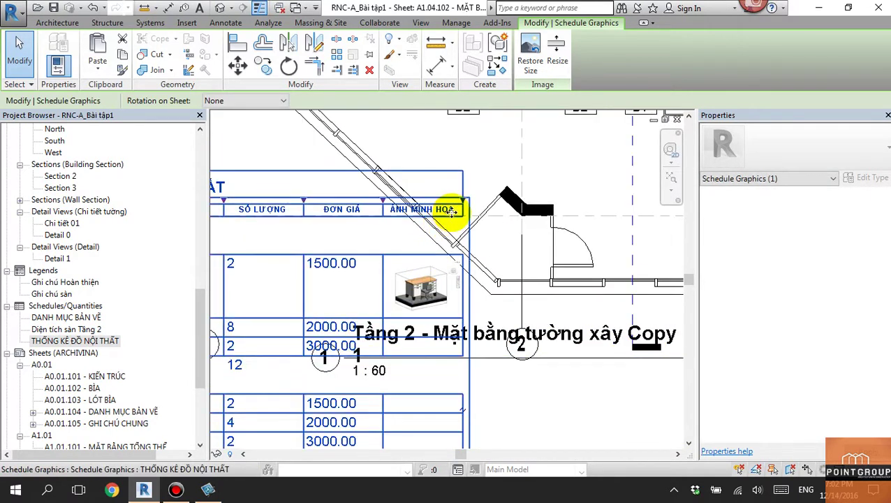
scroll(447, 209, "down", 2)
Step: Move the furniture schedule to a new spot on the sheet
mouse_move(453, 201)
left_mouse_down()
mouse_move(497, 209)
mouse_move(503, 230)
left_mouse_up()
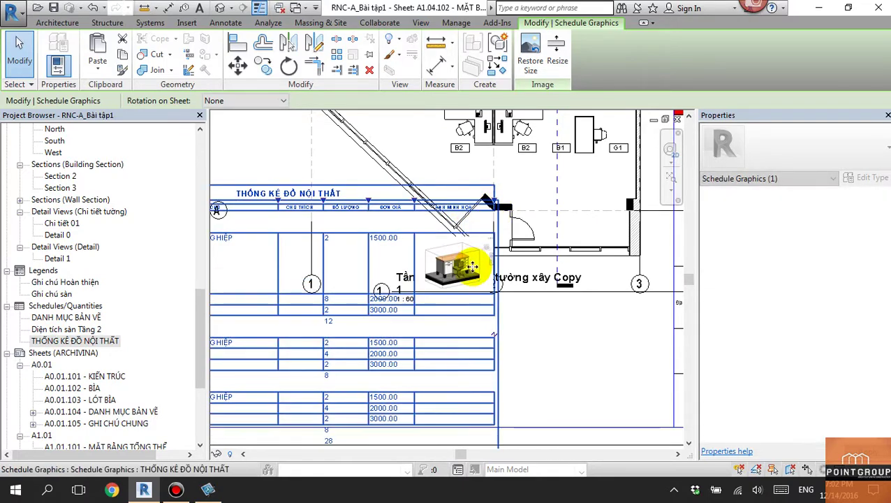
scroll(501, 303, "down", 2)
scroll(354, 291, "up", 2)
scroll(354, 291, "up", 1)
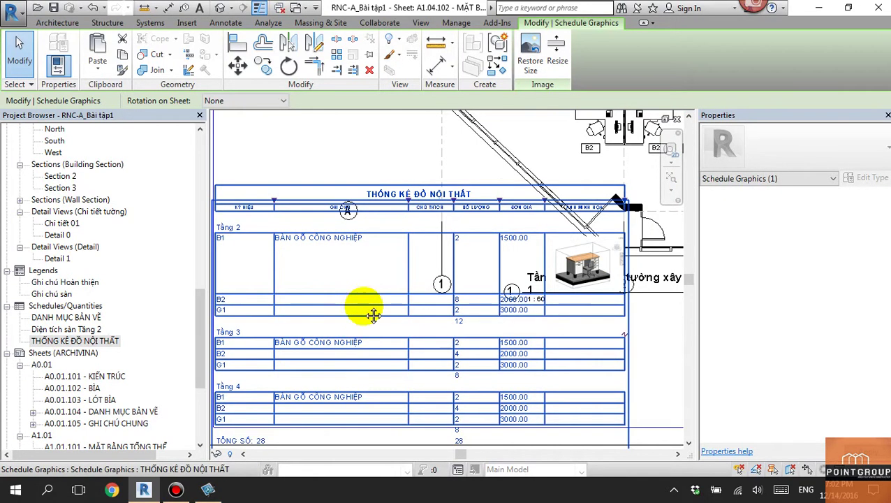
scroll(372, 313, "up", 2)
scroll(391, 290, "up", 1)
scroll(393, 291, "down", 3)
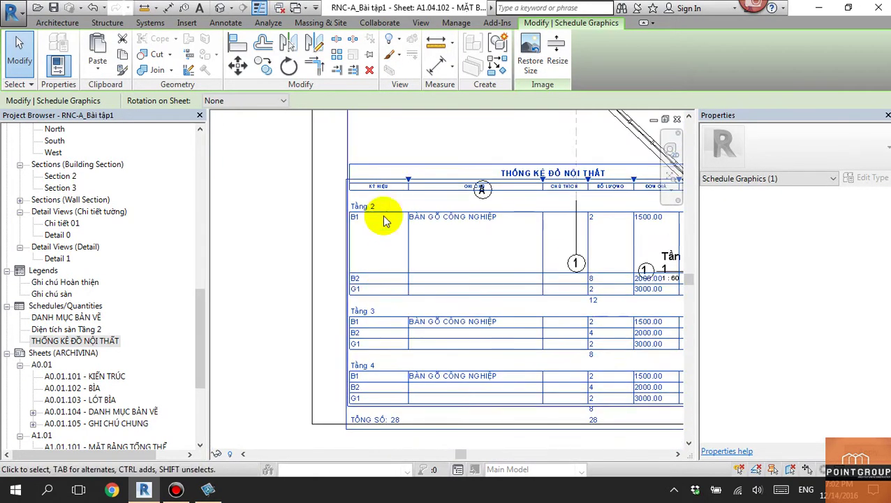
scroll(386, 218, "down", 1)
scroll(359, 304, "down", 2)
scroll(551, 308, "down", 1)
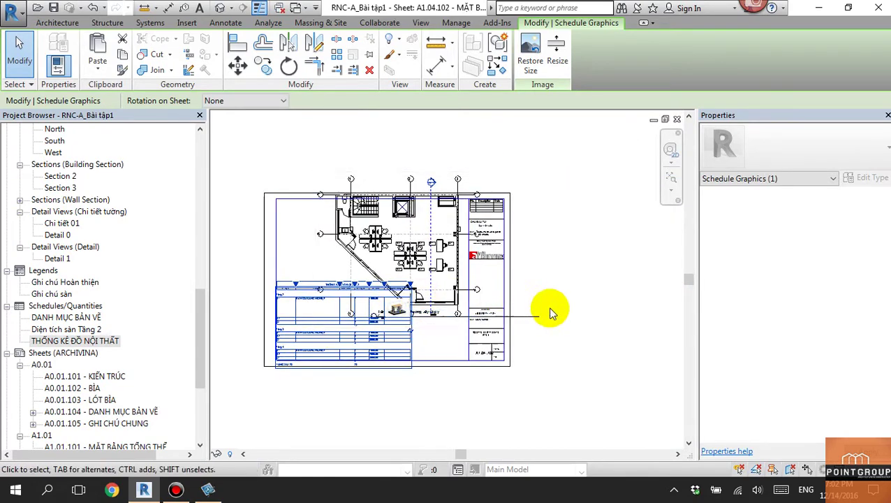
Step: Delete the floor plan viewport and move the schedule higher up the sheet
left_click(441, 241)
key("Delete")
left_click(368, 308)
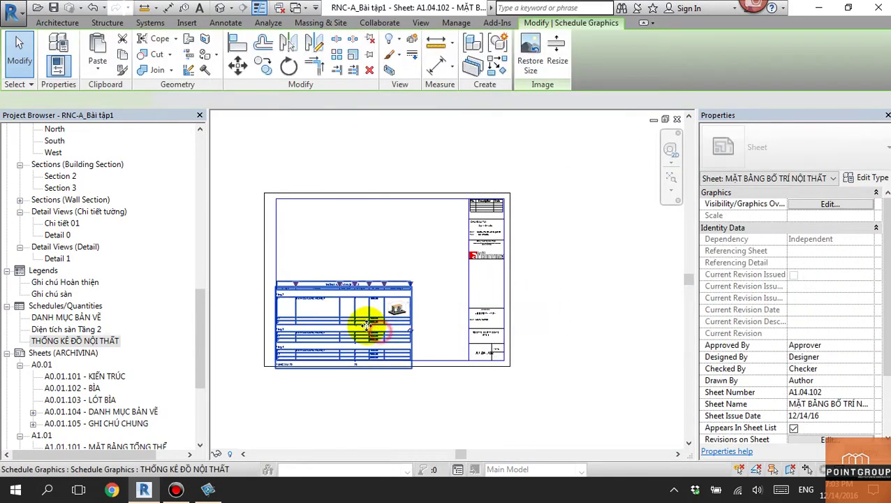
left_click_drag(368, 308, 377, 248)
scroll(318, 219, "up", 2)
scroll(438, 253, "up", 2)
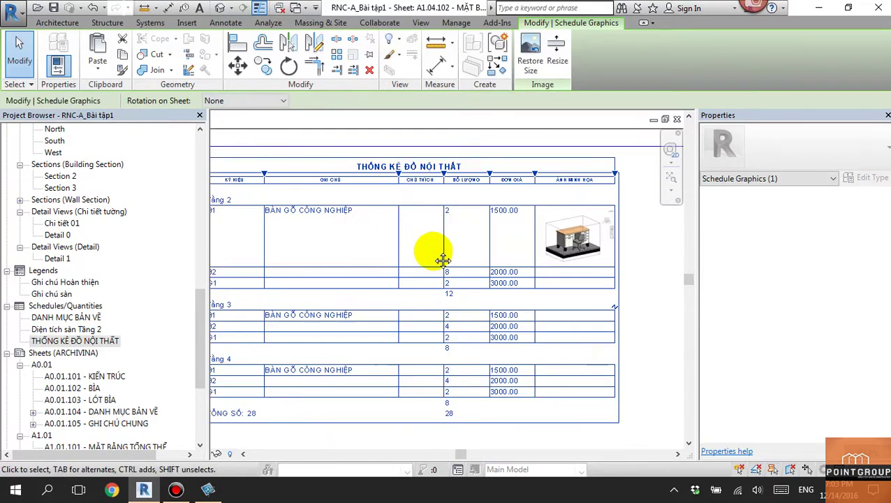
left_click(427, 251)
Step: Filter the furniture schedule to Level equals Tầng 2, leaving a total of 12
double_click(410, 272)
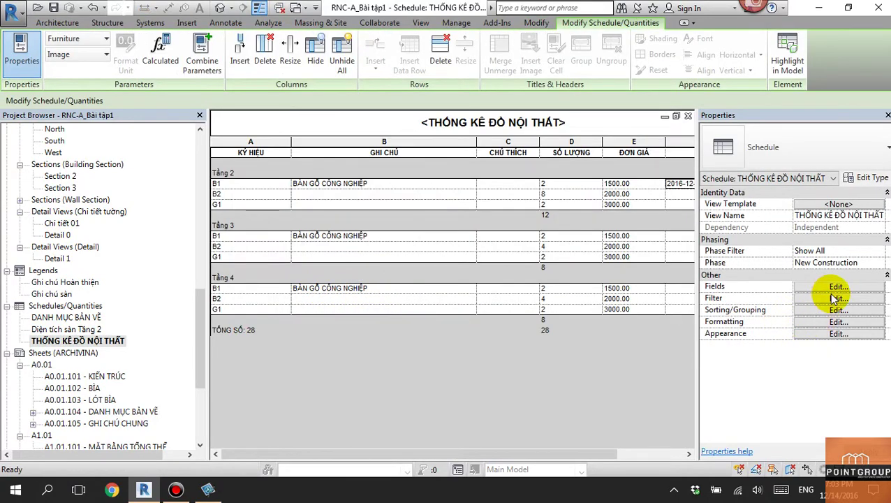
left_click(827, 300)
left_click(579, 223)
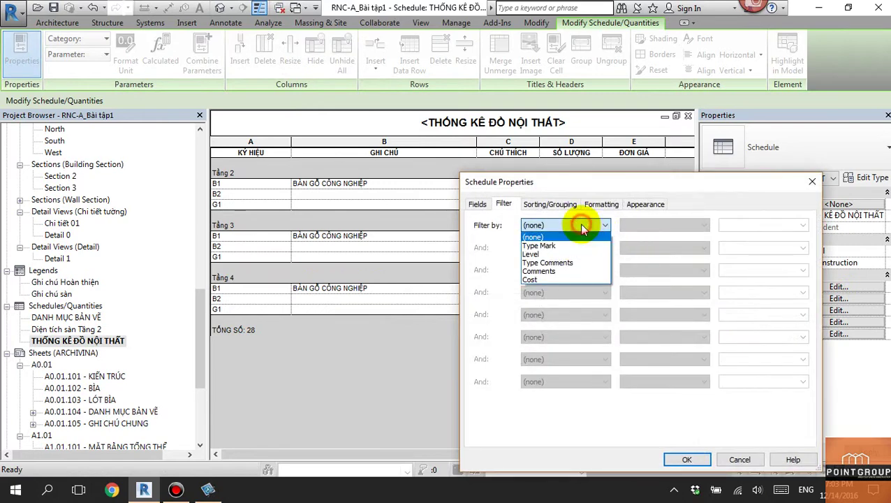
left_click(560, 256)
left_click(656, 227)
left_click(740, 225)
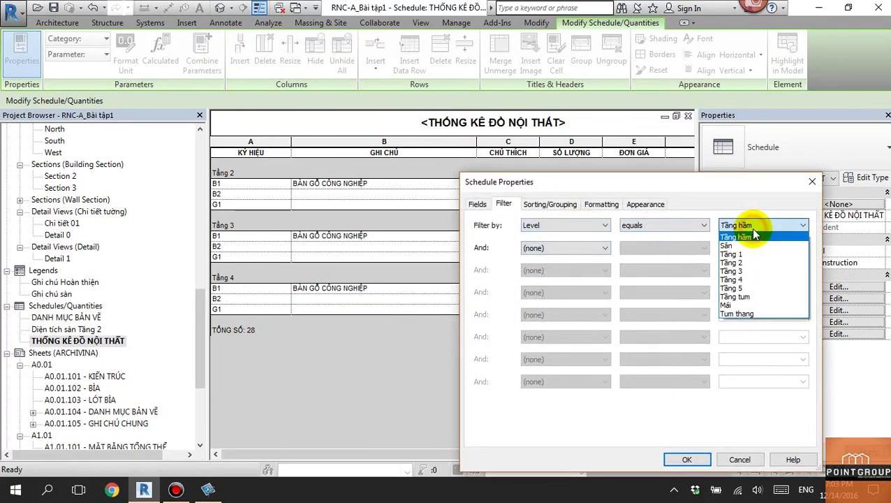
left_click(738, 264)
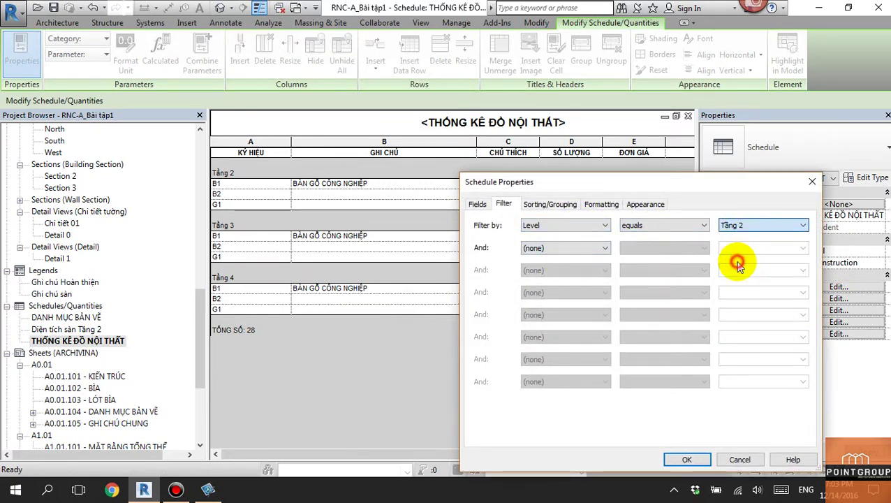
left_click(686, 460)
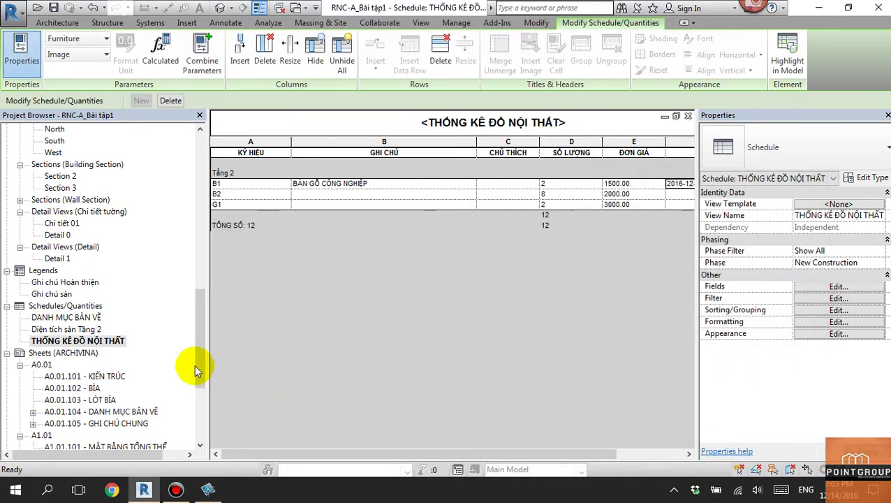
Step: Open sheet A1.04.102 and zoom in to check the schedule shows only Tầng 2 rows totalling 12
scroll(204, 440, "down", 5)
double_click(175, 399)
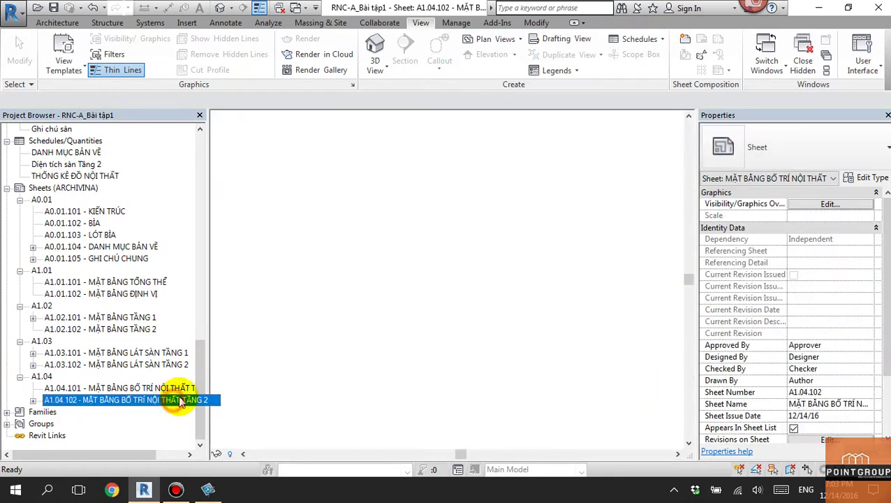
left_click(523, 280)
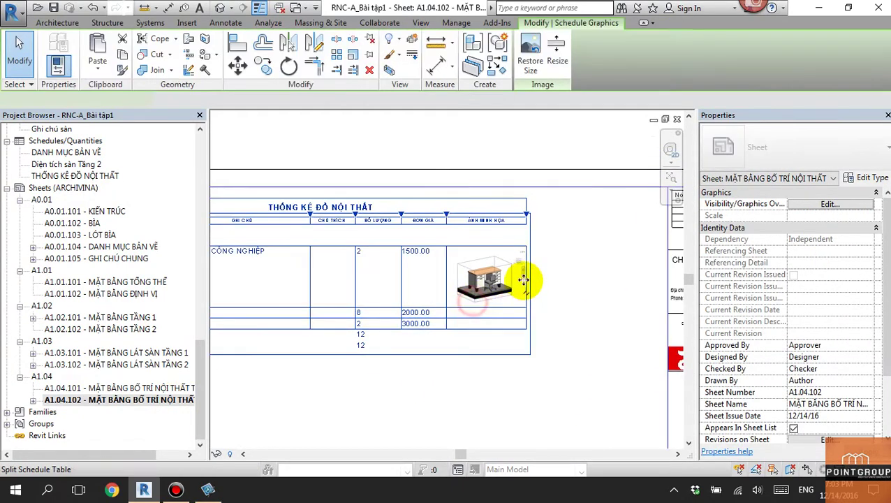
scroll(522, 280, "down", 2)
scroll(508, 265, "down", 1)
left_click(487, 372)
scroll(571, 293, "up", 2)
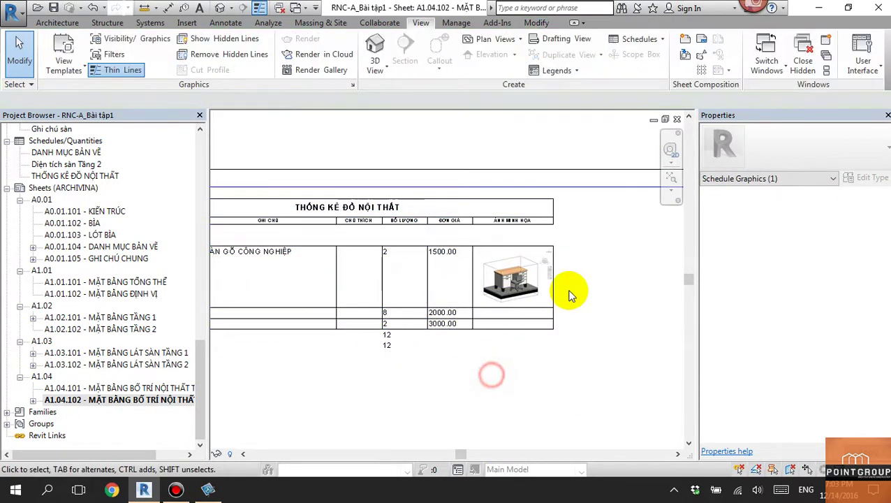
scroll(487, 303, "up", 2)
scroll(492, 300, "up", 3)
scroll(488, 302, "up", 2)
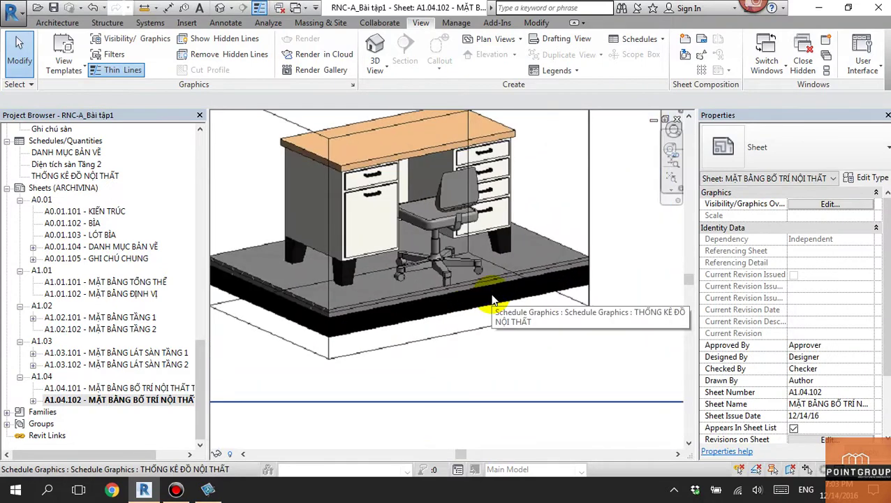
scroll(497, 318, "down", 1)
scroll(497, 364, "down", 1)
scroll(482, 359, "down", 1)
scroll(489, 331, "down", 3)
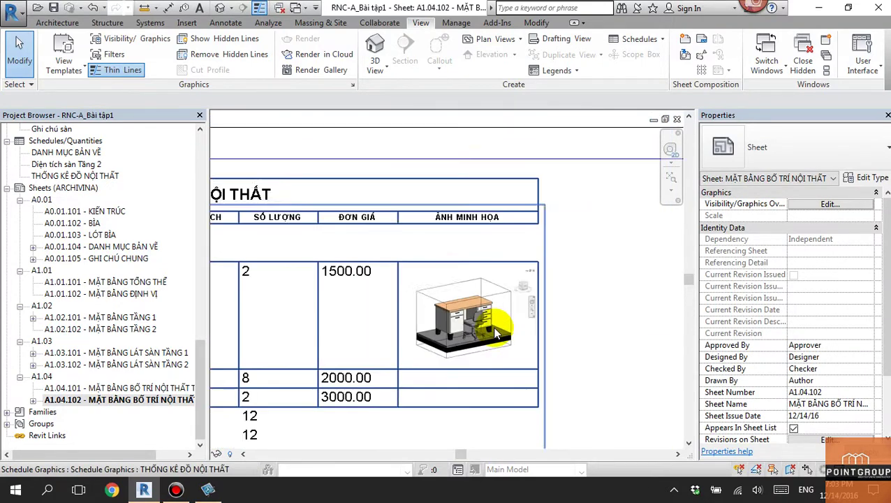
scroll(492, 330, "down", 2)
middle_click_drag(496, 329, 530, 315)
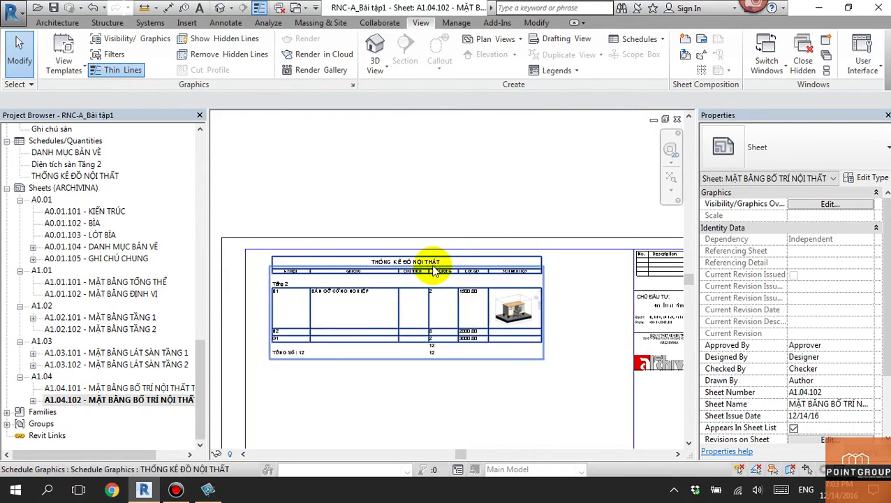
Step: Open the placed schedule's view and hide its ẢNH MINH HỌA image column
left_click(491, 300)
double_click(492, 301)
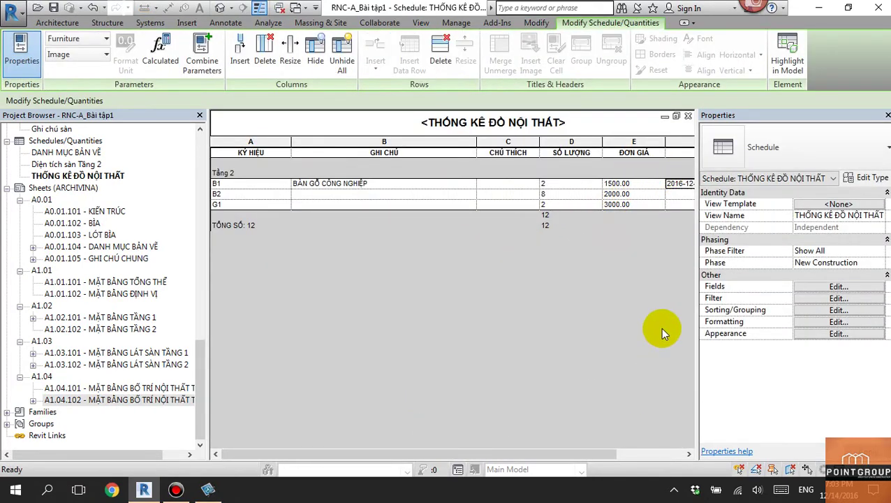
left_click(316, 65)
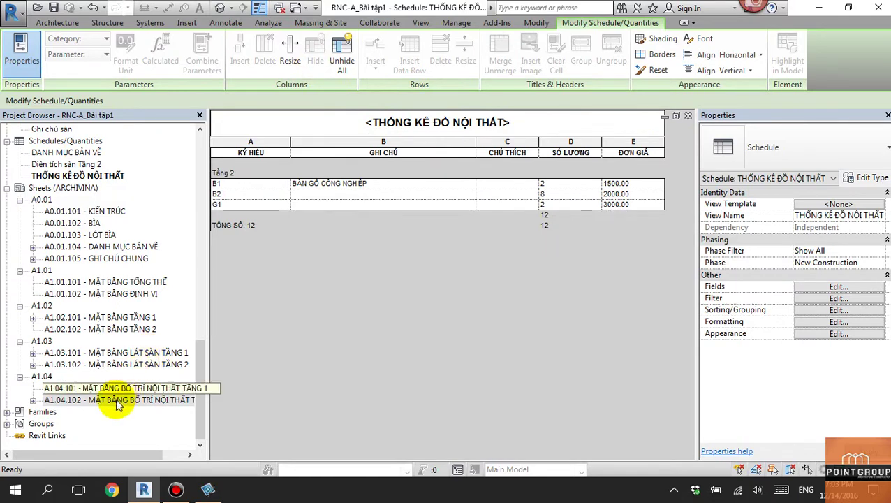
Step: Open sheet A1.04.102 and open the placed furniture schedule's view
double_click(115, 400)
left_click(460, 286)
scroll(447, 307, "up", 3)
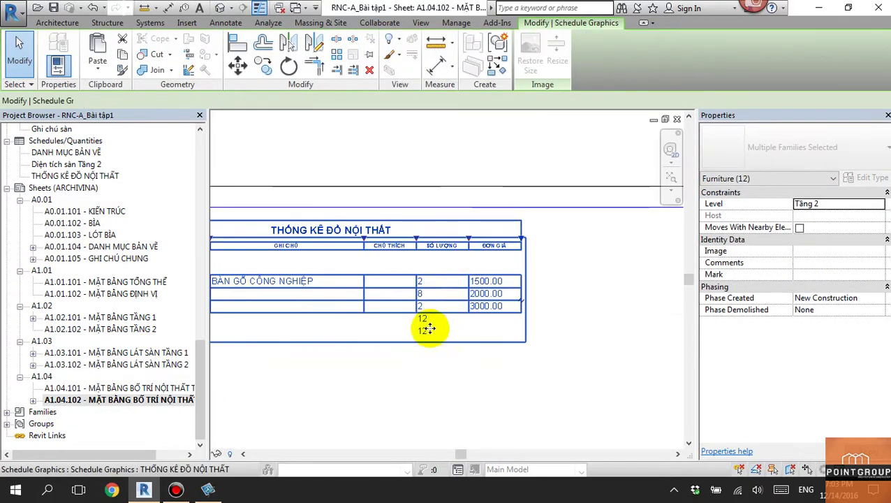
scroll(473, 283, "up", 2)
double_click(473, 283)
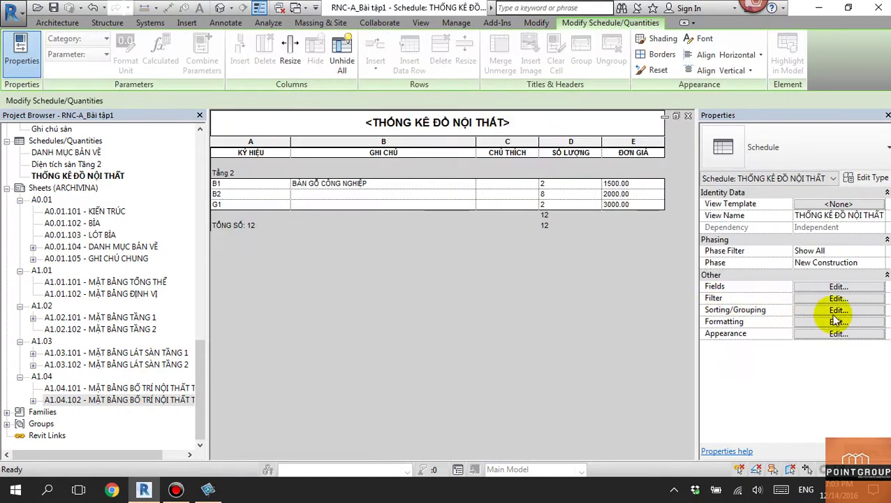
Step: Set the schedule's filter to (none), restoring Tầng 2, 3 and 4 rows totalling 28
left_click(832, 288)
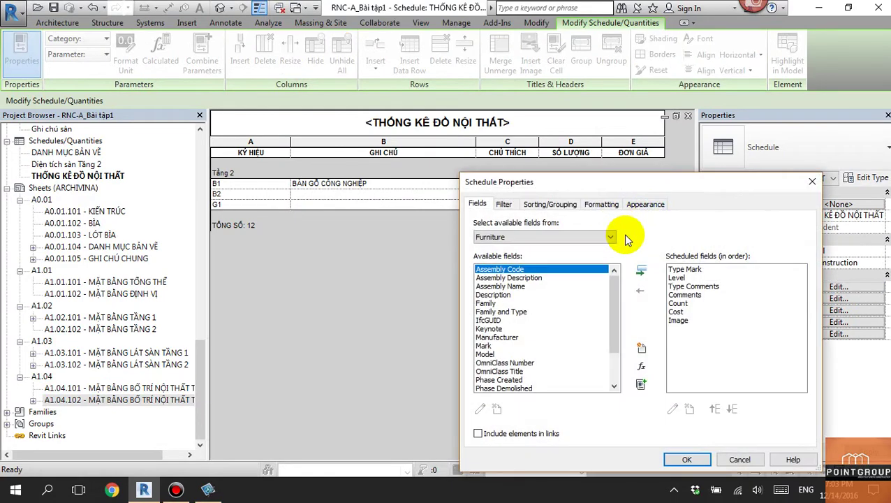
left_click(812, 181)
left_click(834, 298)
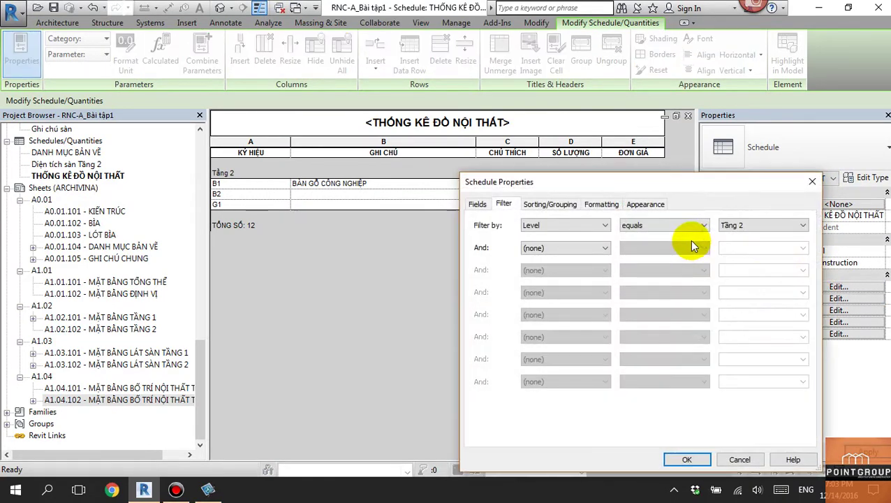
left_click(693, 225)
left_click(692, 236)
left_click(593, 227)
left_click(569, 237)
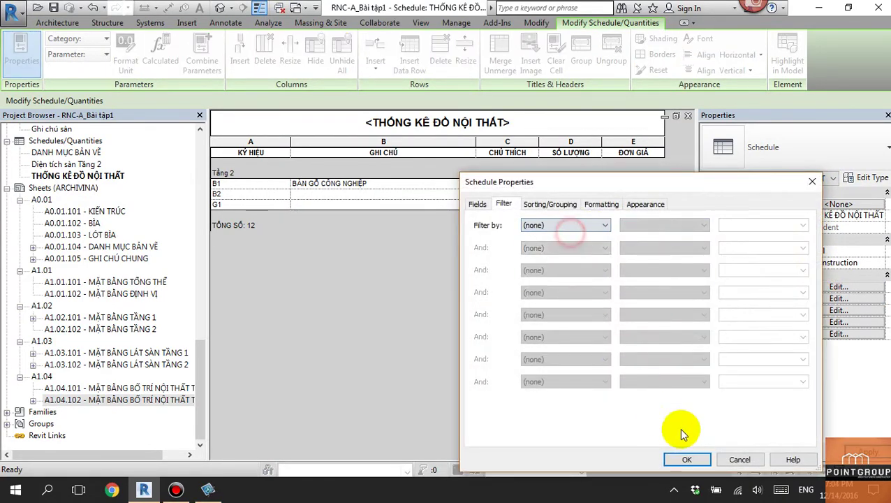
left_click(684, 457)
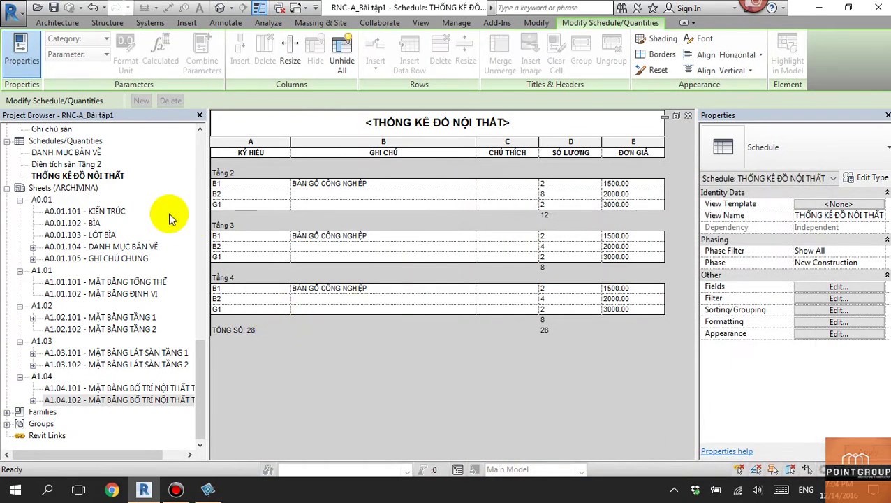
Step: Open sheet A1.04.102 and move the furniture schedule further left on the sheet
double_click(135, 399)
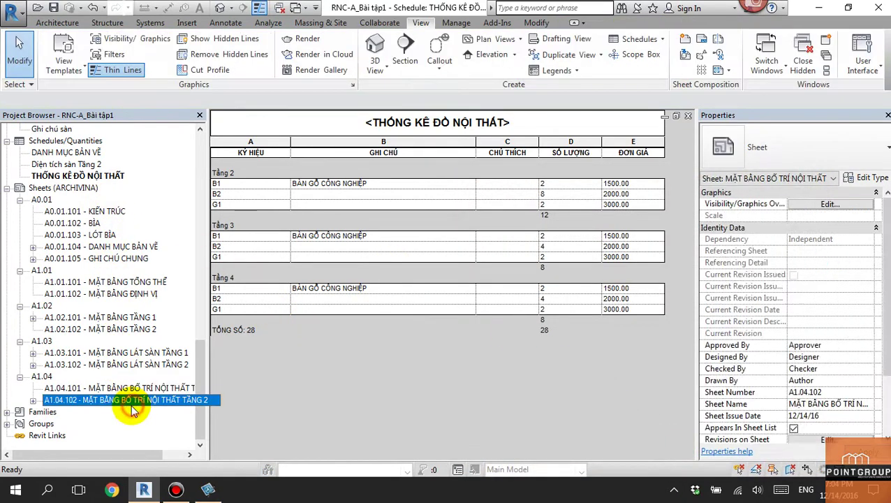
scroll(453, 291, "down", 3)
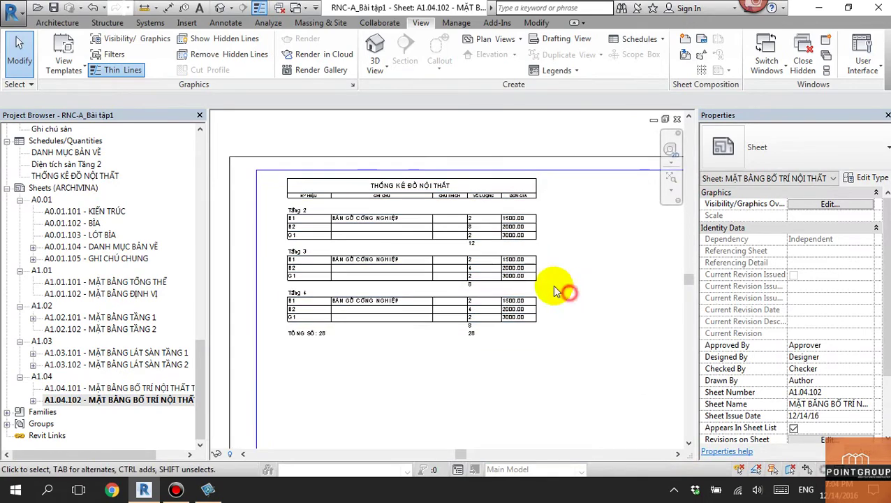
left_click(548, 281)
scroll(572, 289, "down", 3)
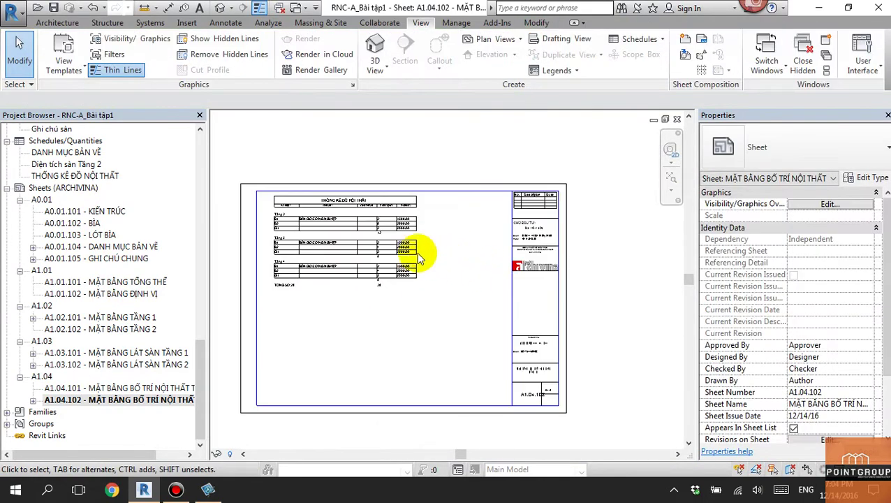
mouse_move(382, 227)
left_mouse_down()
mouse_move(458, 244)
mouse_move(462, 231)
left_mouse_up()
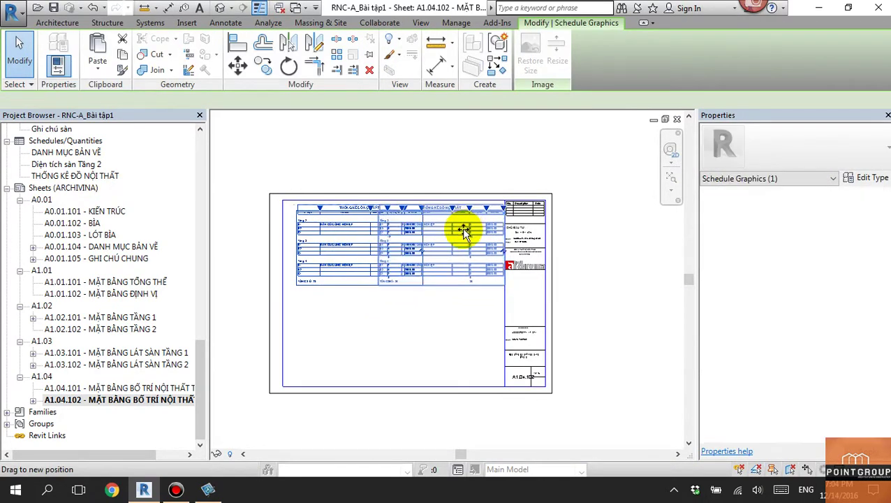
left_click(462, 330)
scroll(464, 279, "up", 3)
left_click(456, 223)
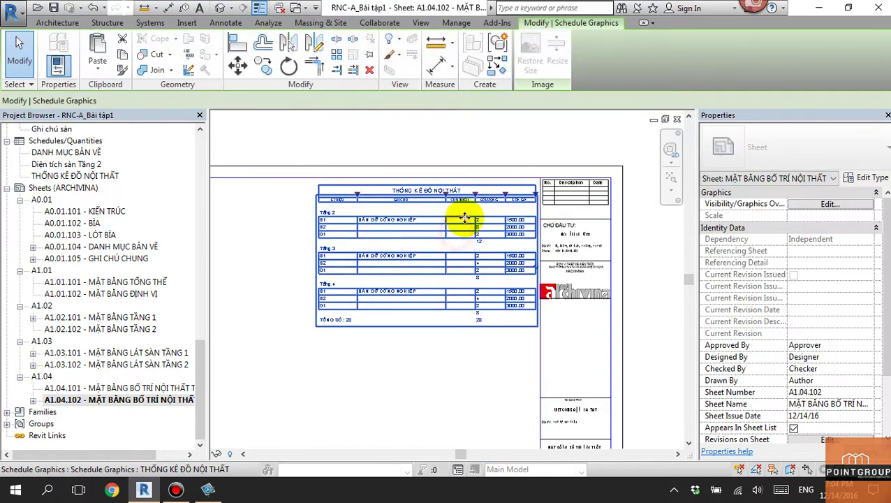
scroll(433, 231, "down", 3)
mouse_move(391, 234)
left_mouse_down()
mouse_move(353, 290)
mouse_move(354, 334)
left_mouse_up()
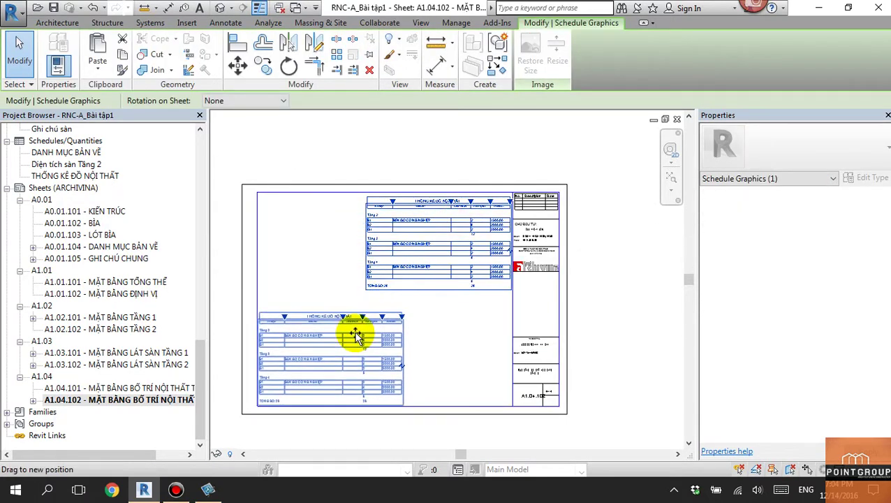
scroll(354, 334, "up", 3)
scroll(438, 321, "up", 1)
scroll(418, 303, "up", 2)
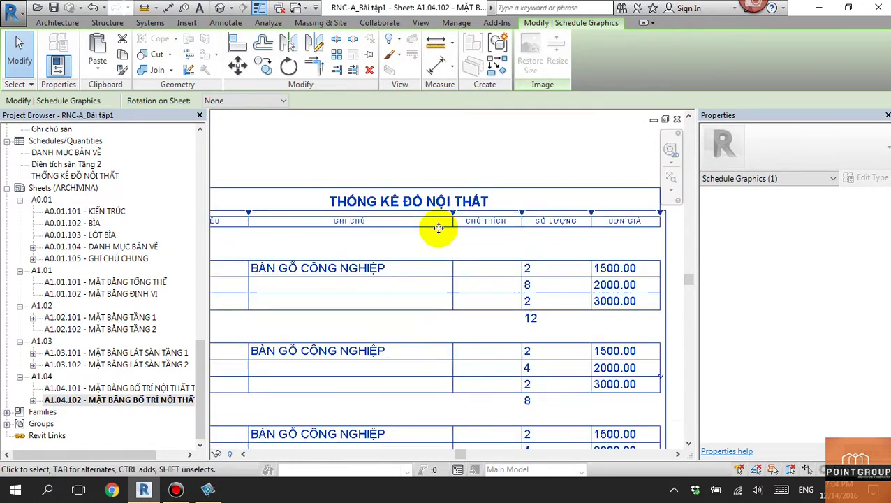
Step: Narrow several schedule columns, including ĐƠN GIÁ, using the column-width handles
mouse_move(424, 218)
left_mouse_down()
mouse_move(397, 224)
mouse_move(413, 224)
left_mouse_up()
left_click_drag(474, 213, 461, 216)
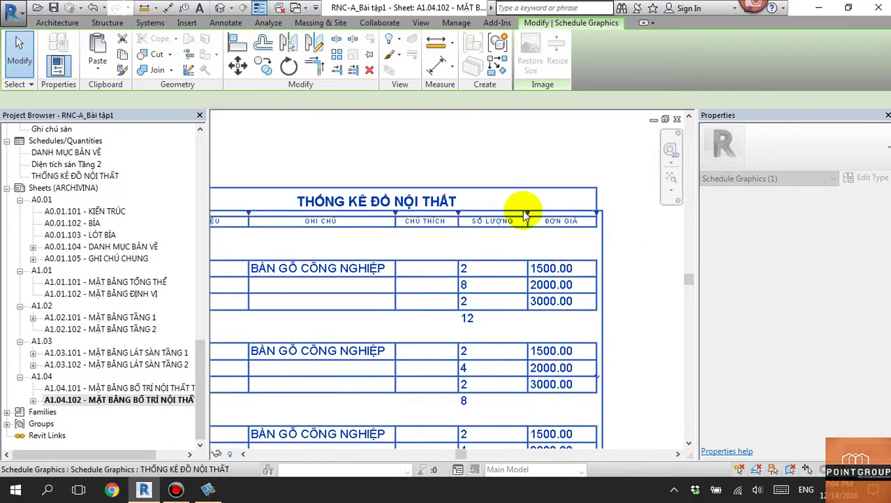
left_click_drag(528, 213, 486, 218)
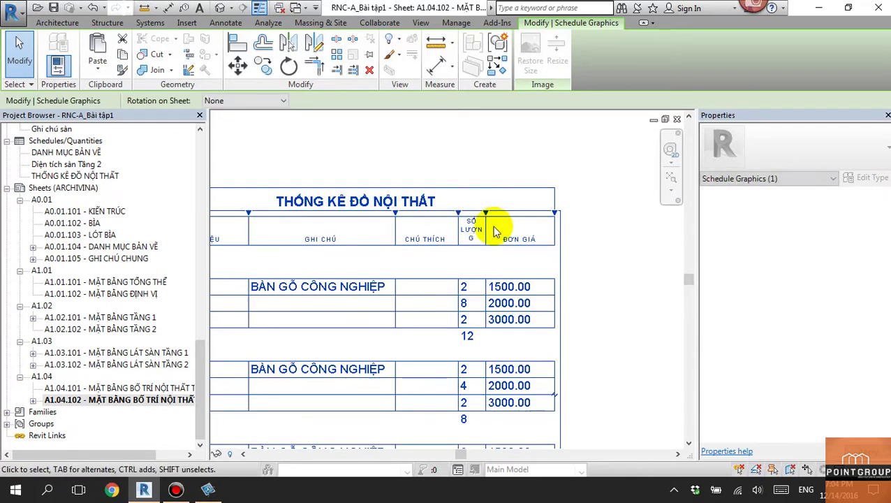
scroll(527, 233, "down", 2)
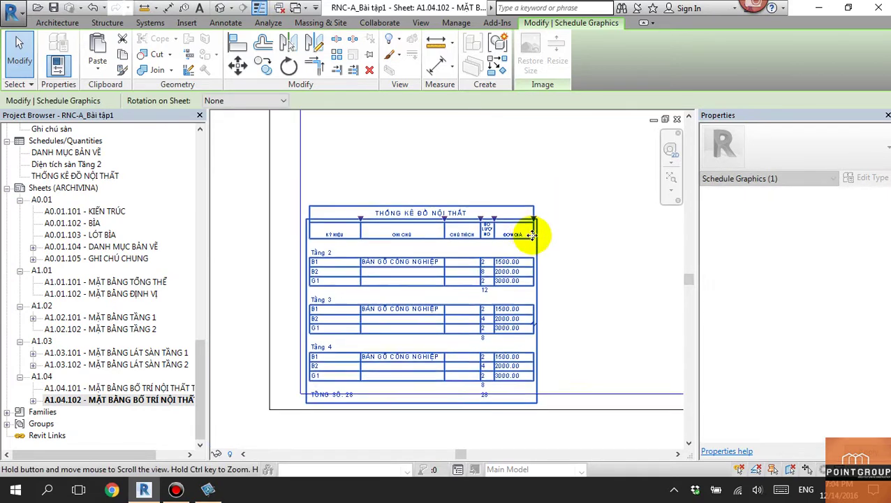
scroll(537, 223, "up", 1)
mouse_move(533, 213)
left_mouse_down()
mouse_move(525, 213)
mouse_move(543, 246)
left_mouse_up()
left_click(577, 247)
left_click(513, 237)
scroll(507, 216, "up", 2)
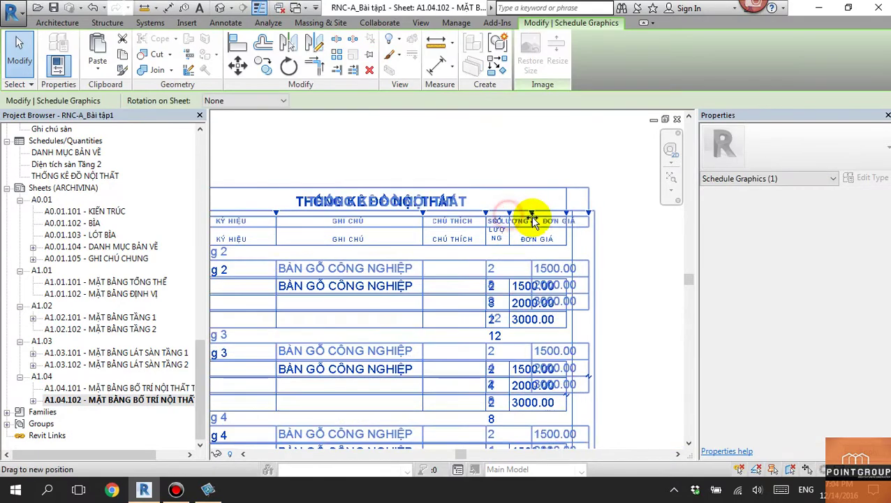
left_click(487, 248)
scroll(501, 232, "down", 2)
scroll(378, 304, "up", 2)
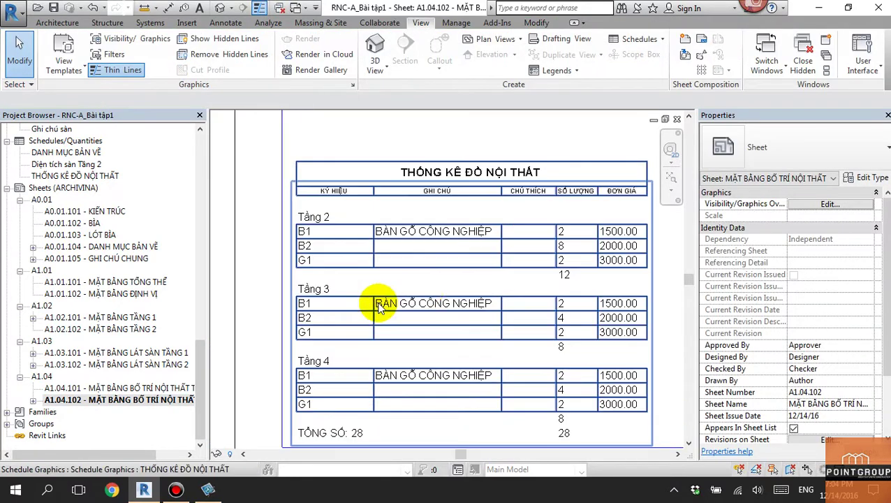
scroll(425, 293, "down", 2)
left_click(471, 265)
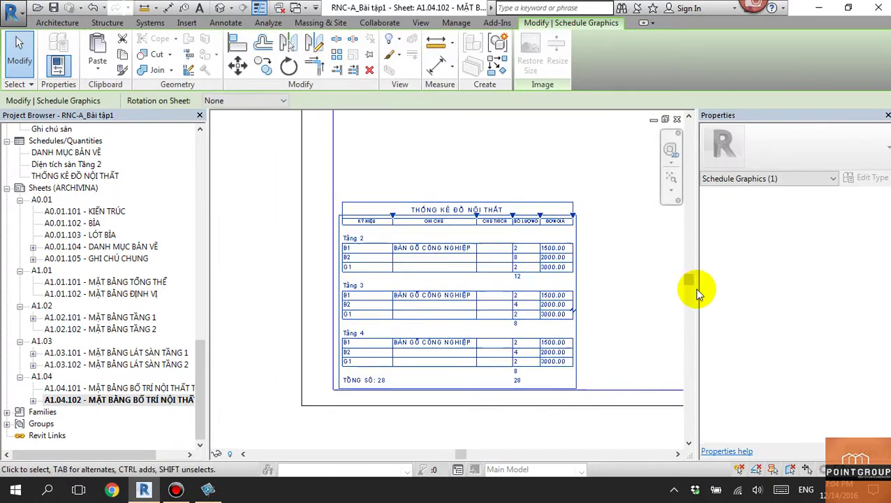
Step: Turn off the Level footer in the schedule's Sorting/Grouping to drop per-level subtotals
double_click(461, 272)
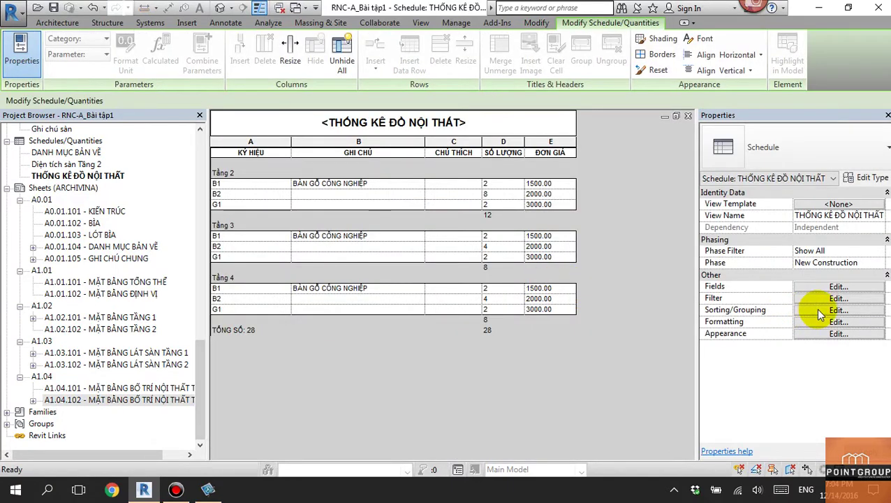
left_click(815, 312)
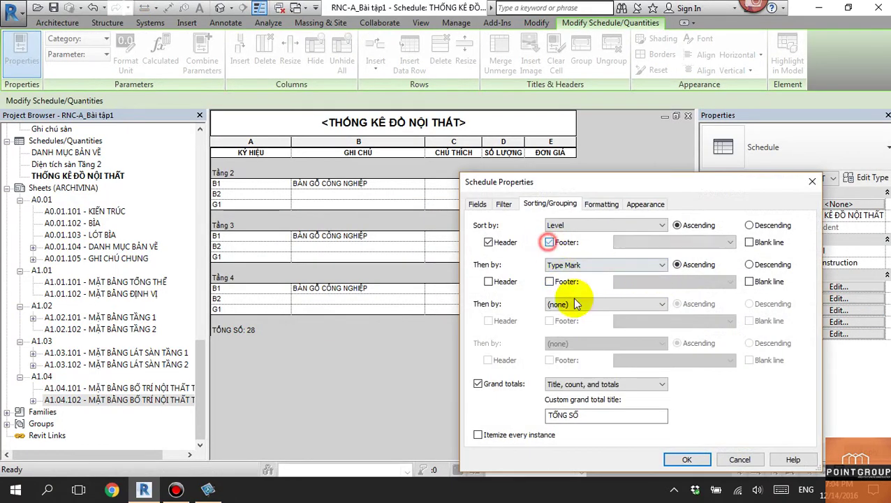
left_click(678, 458)
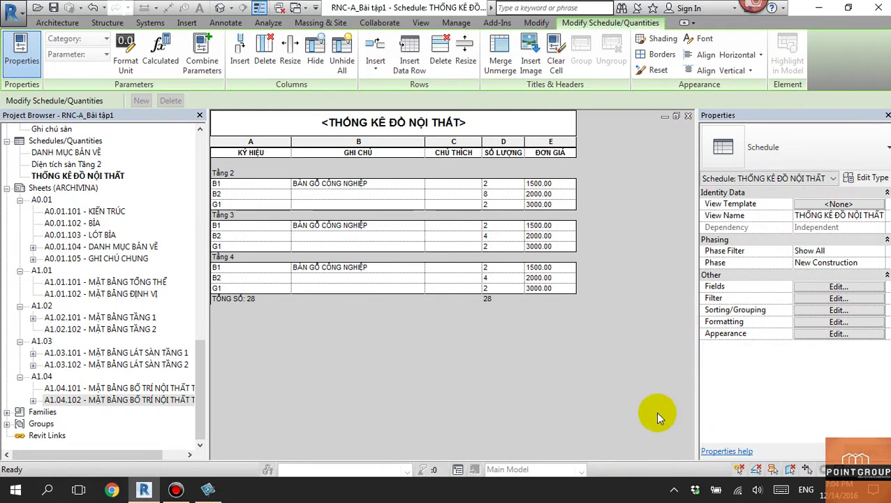
Step: Open sheet A1.04.102 and zoom around the updated schedule table
double_click(155, 399)
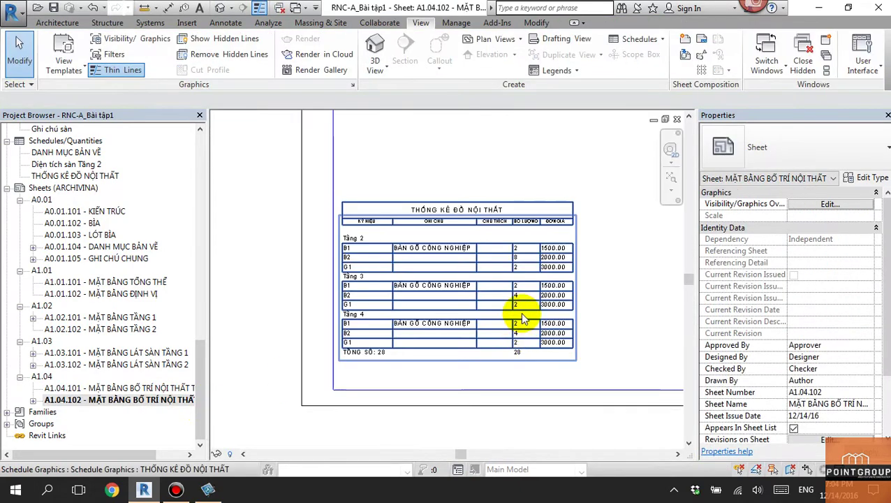
scroll(521, 308, "up", 5)
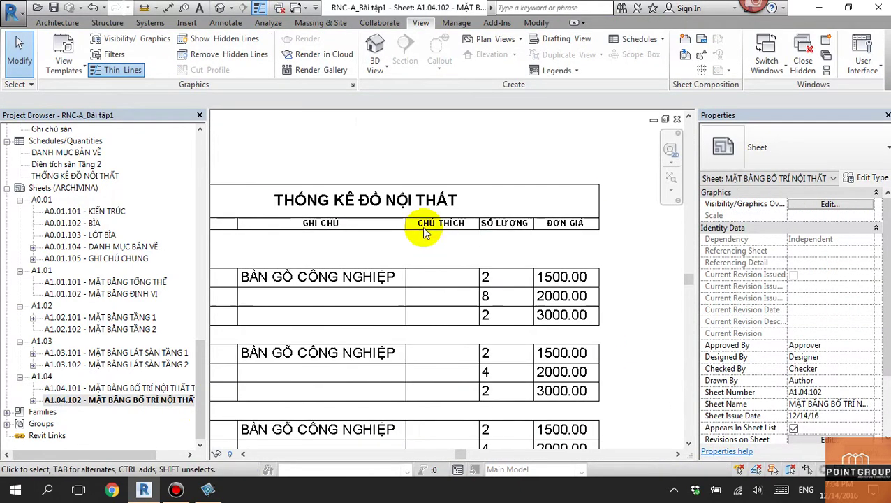
scroll(422, 232, "up", 2)
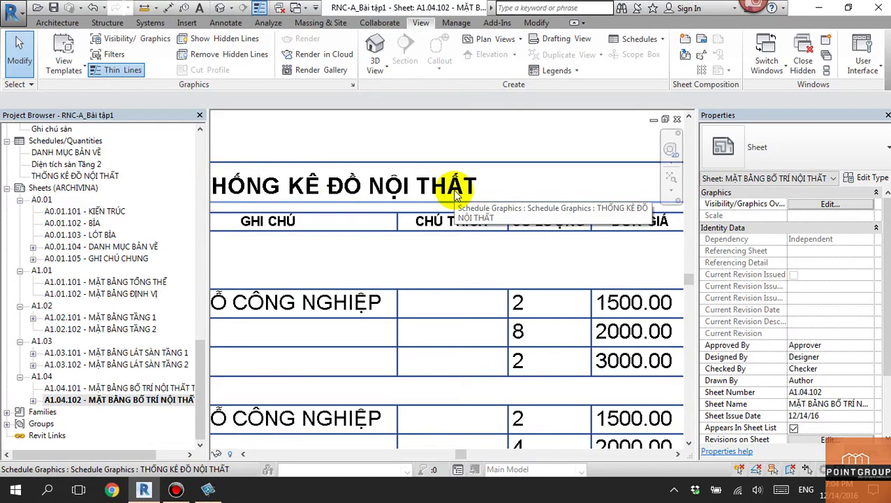
scroll(466, 237, "down", 2)
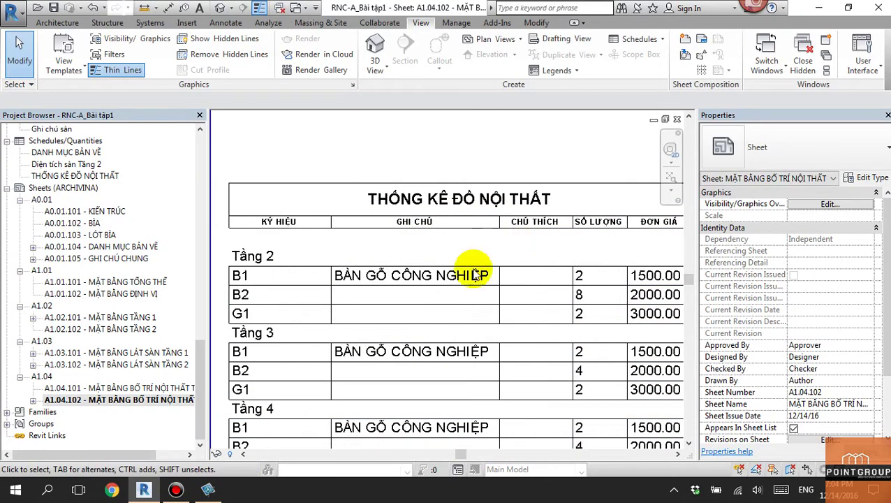
scroll(398, 230, "up", 2)
scroll(441, 262, "down", 2)
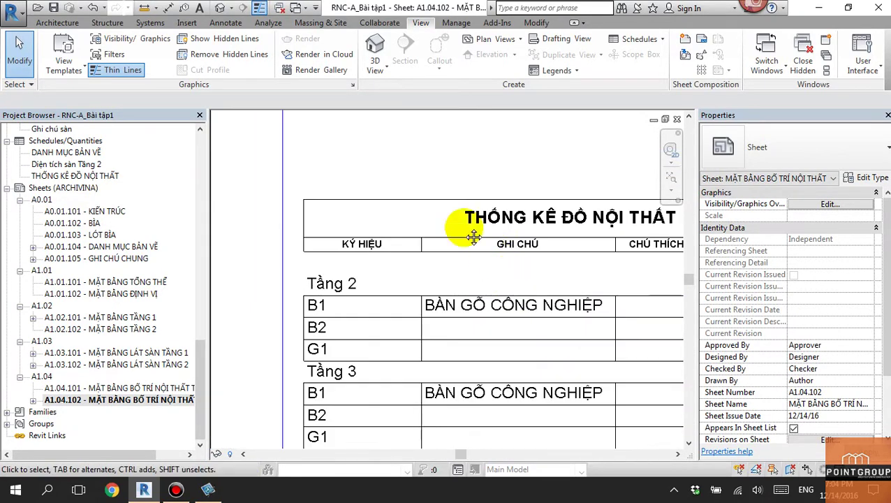
scroll(447, 272, "down", 3)
Step: Open the furniture schedule and set its title text to 2.0, keeping header text at Schedule Default
double_click(455, 319)
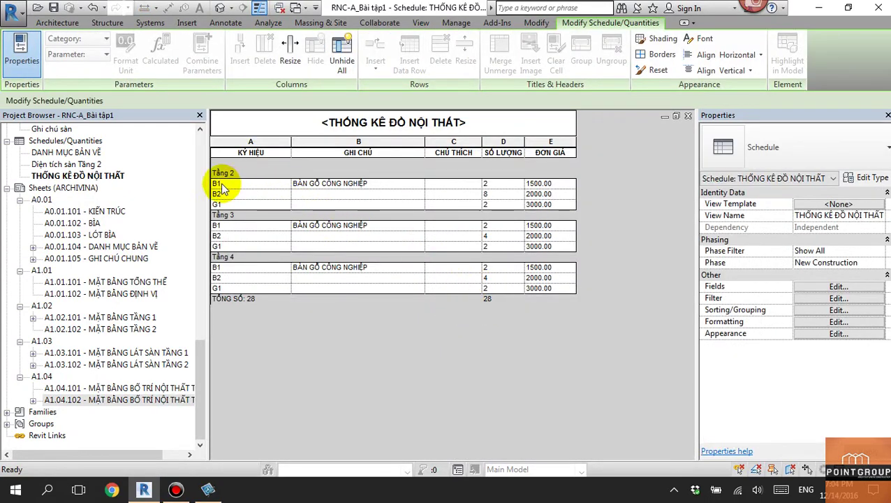
mouse_move(222, 187)
left_mouse_down()
mouse_move(492, 288)
mouse_move(554, 296)
left_mouse_up()
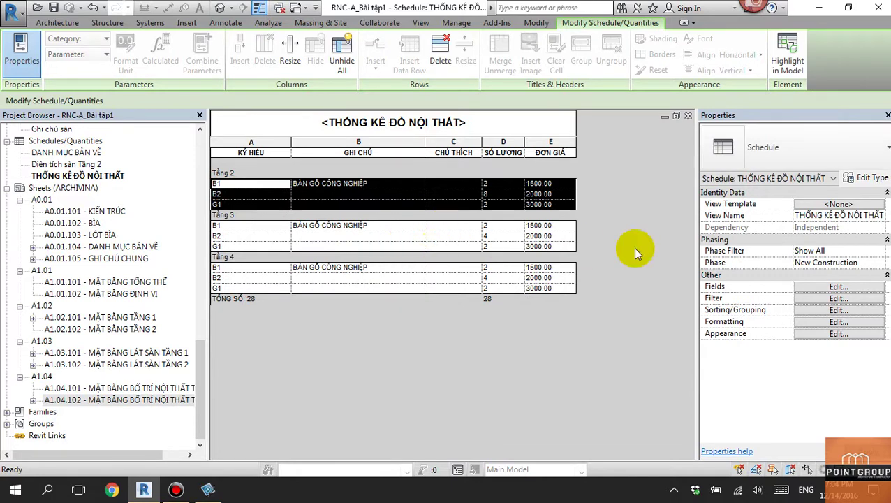
left_click(825, 334)
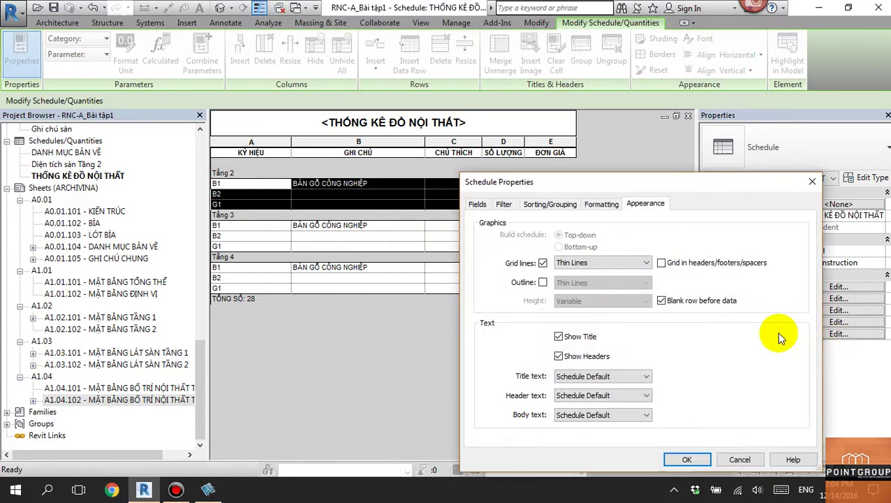
left_click(619, 264)
left_click(634, 378)
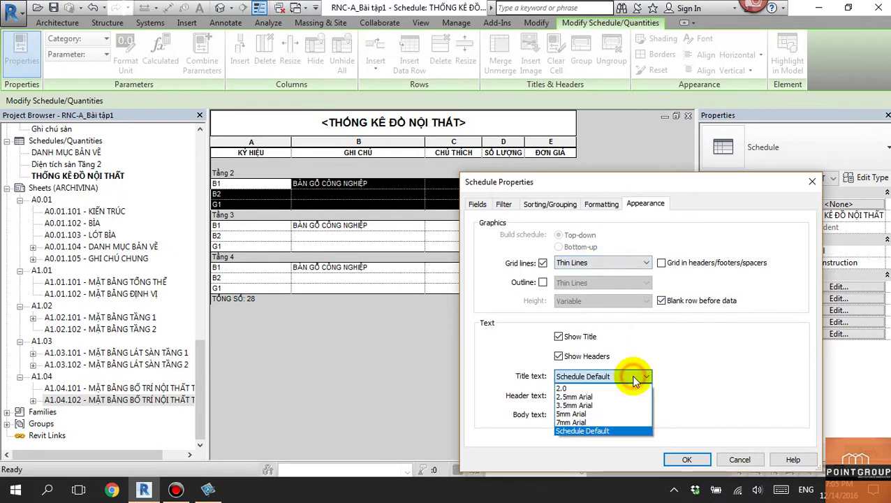
left_click(631, 389)
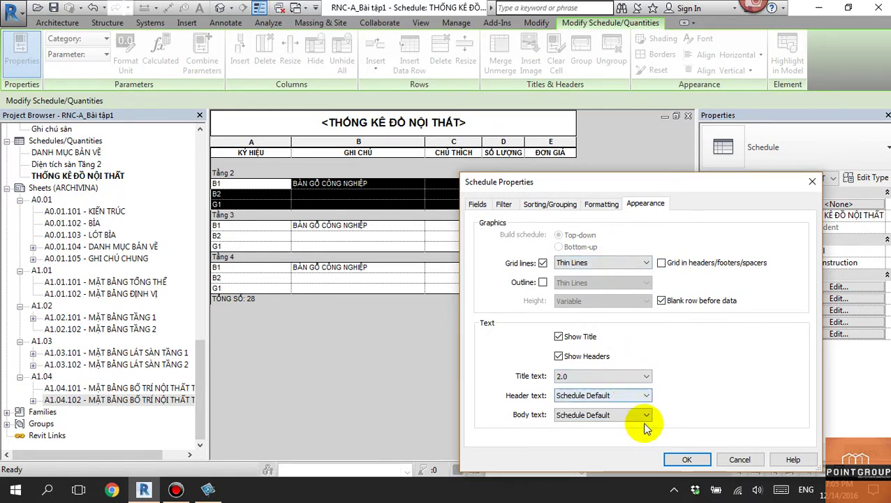
left_click(625, 396)
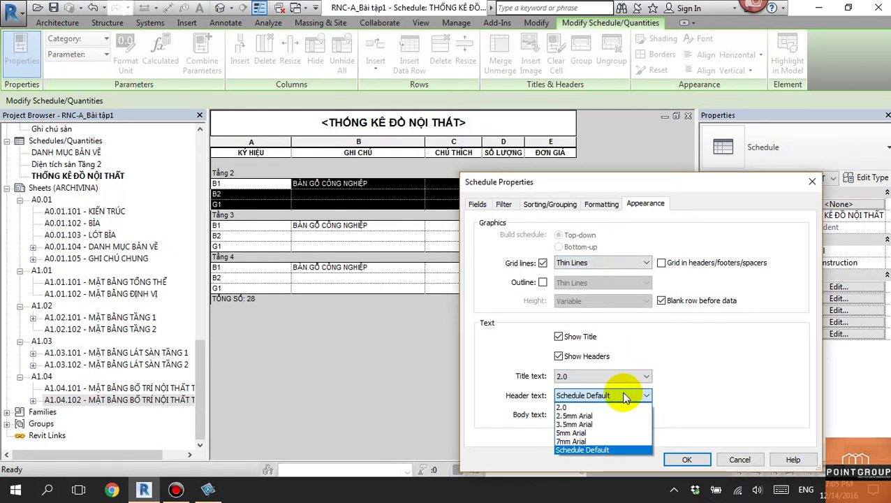
left_click(622, 395)
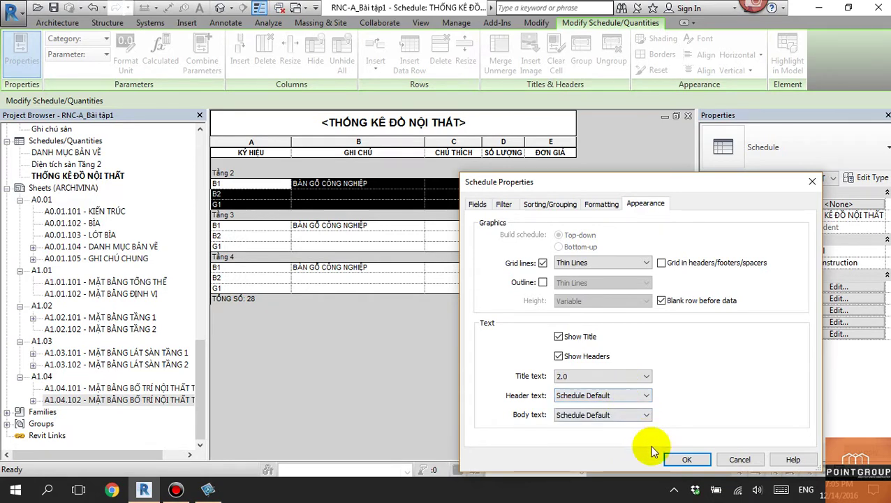
left_click(672, 460)
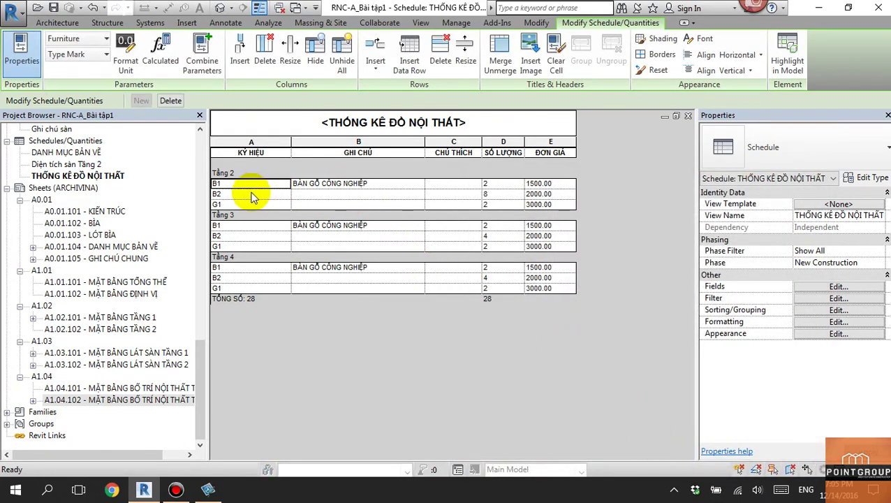
Step: Select the Tầng 2 and Tầng 3 rows, then reopen the schedule's Appearance settings to confirm
left_click_drag(375, 257, 547, 215)
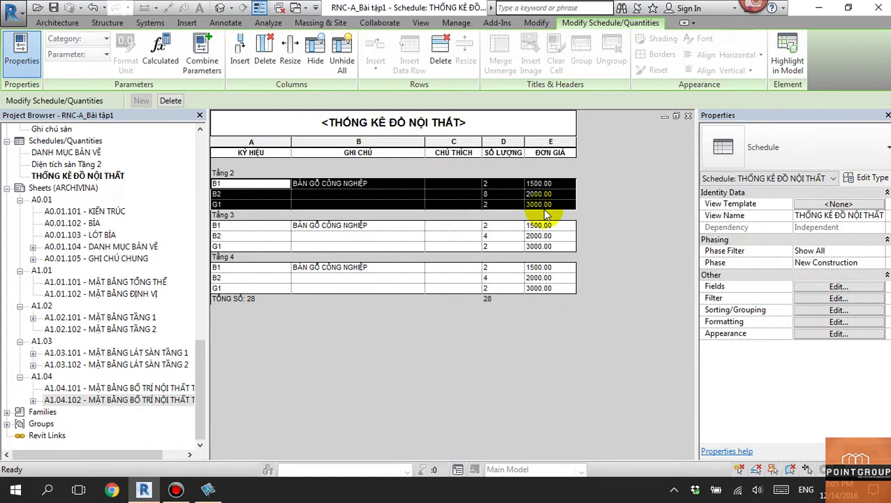
left_click(342, 184)
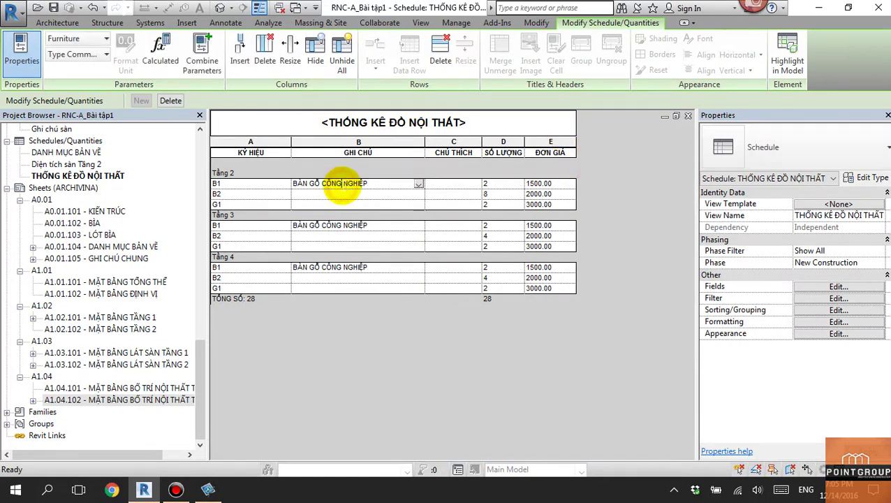
left_click_drag(224, 230, 702, 273)
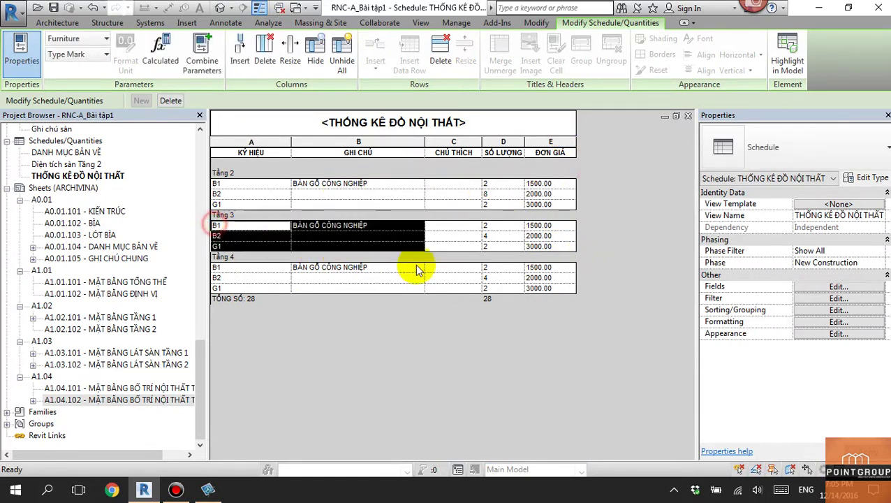
left_click(821, 337)
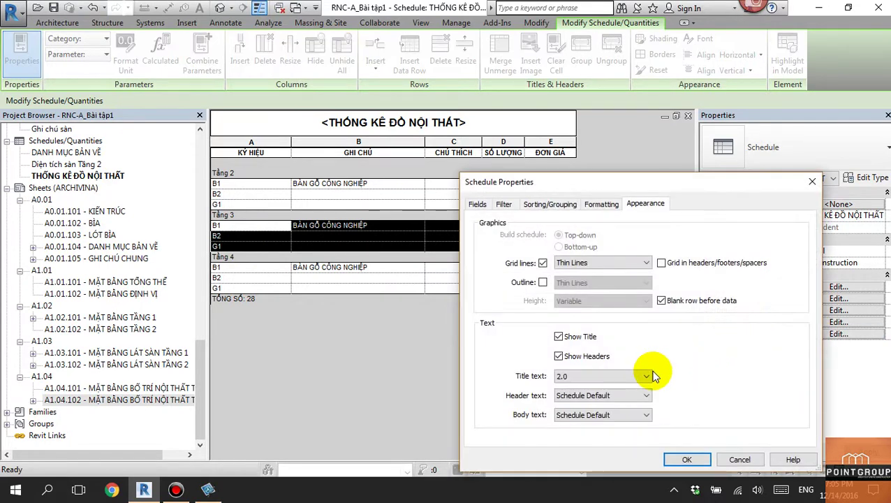
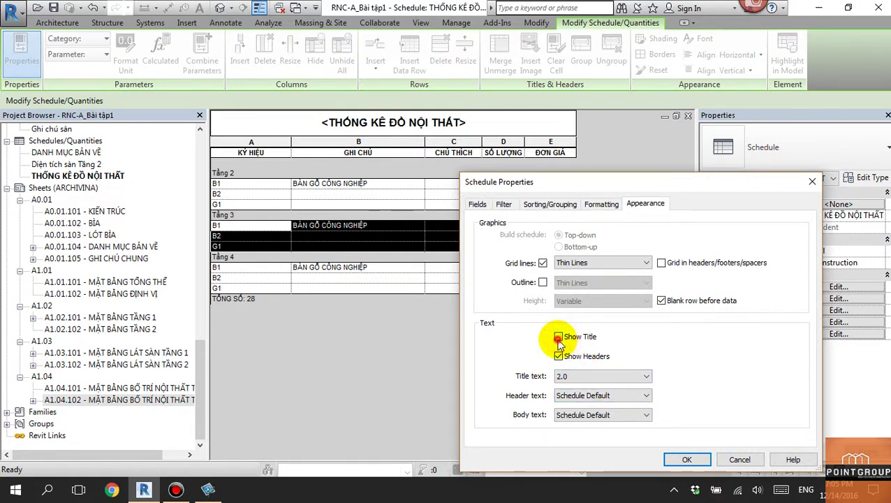
Step: Turn on the schedule's outline border and open sheet A1.04.102
left_click(543, 282)
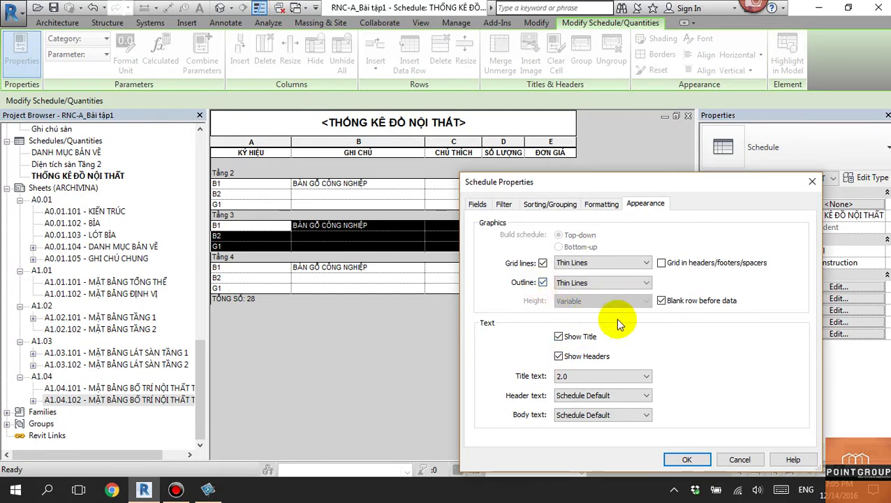
left_click(688, 459)
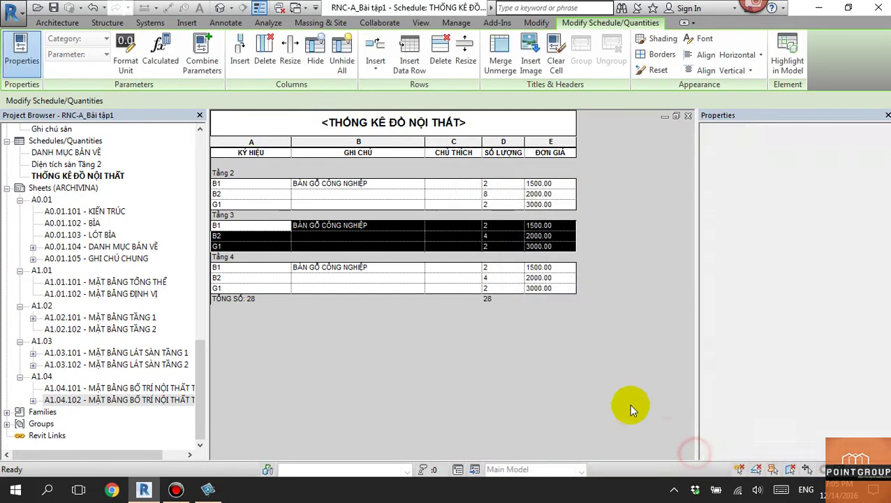
double_click(166, 399)
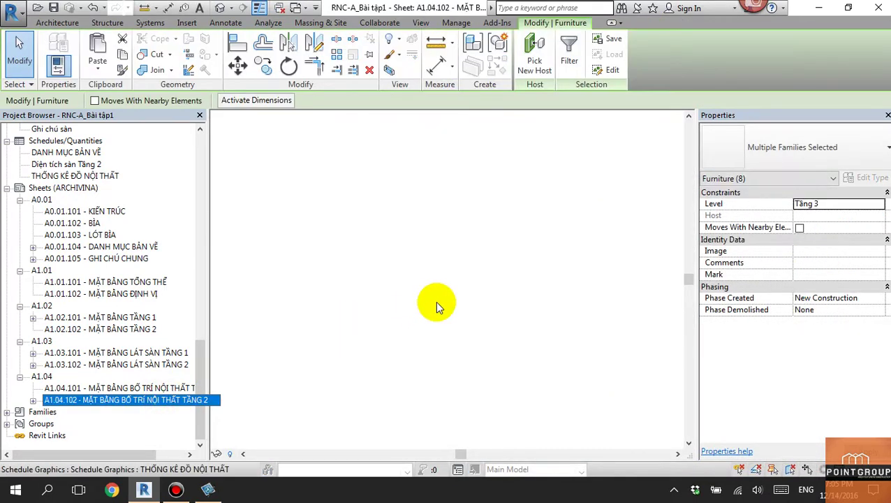
Step: Drag the furniture schedule to a new spot on sheet A1.04.102
left_click(483, 288)
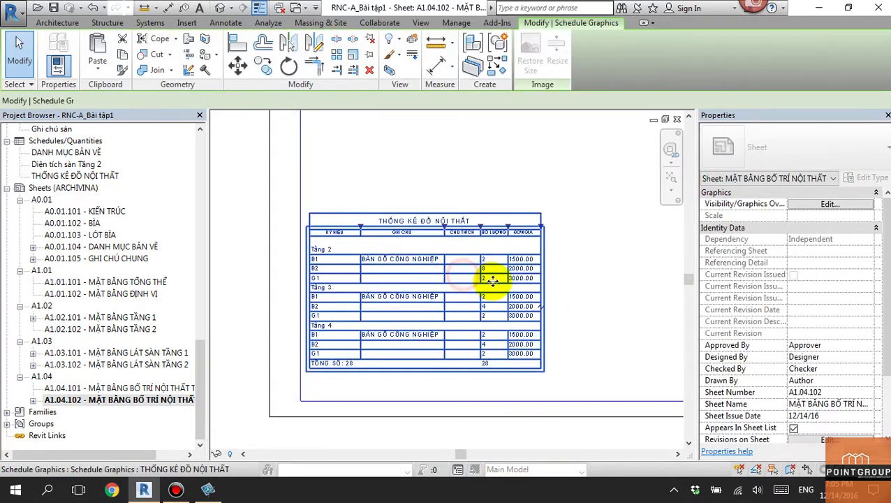
left_click_drag(487, 279, 431, 257)
left_click(560, 282)
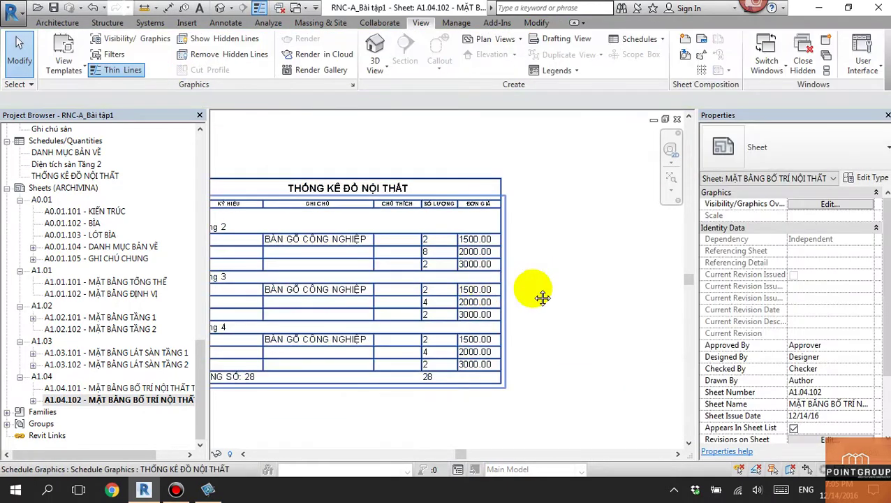
scroll(331, 252, "up", 2)
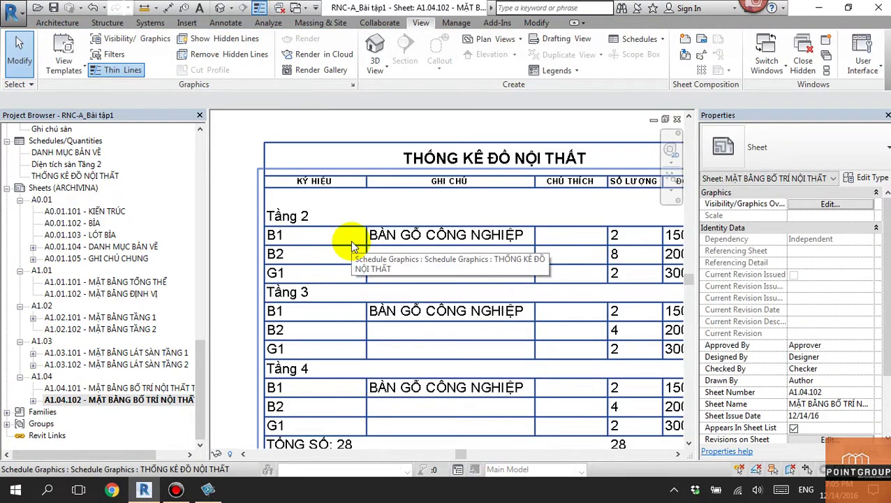
scroll(353, 245, "down", 3)
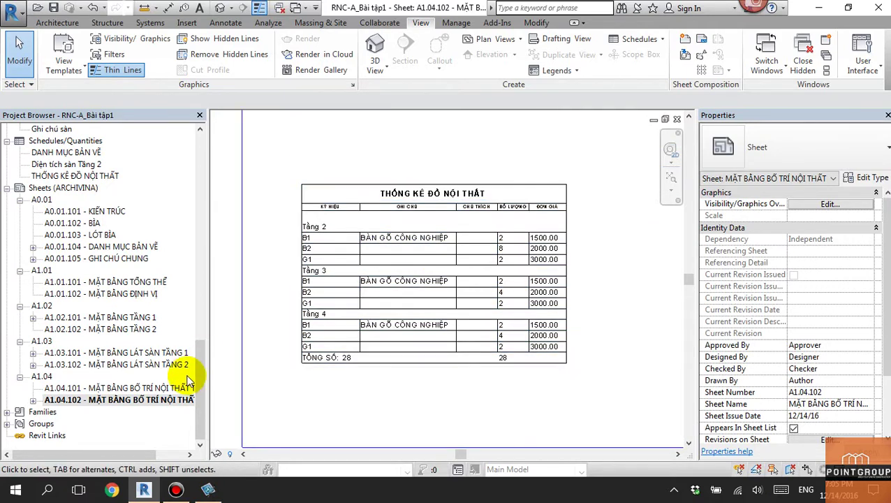
left_click(174, 400)
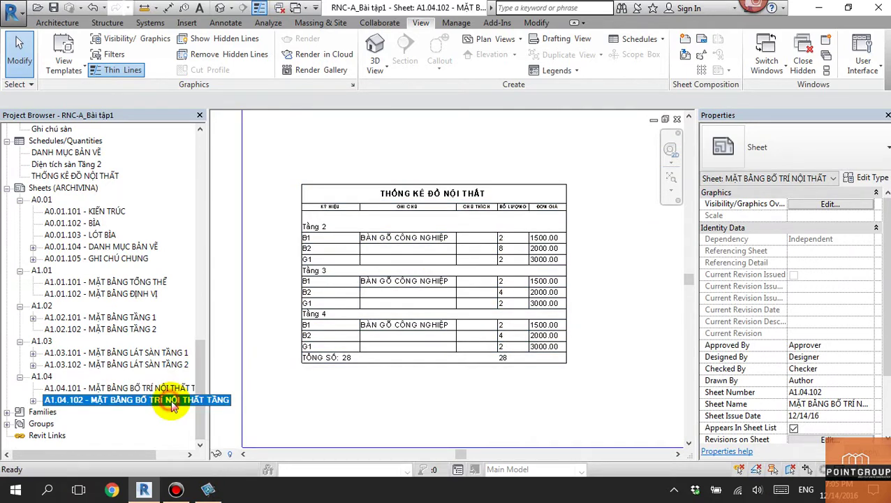
scroll(436, 387, "down", 3)
scroll(436, 387, "down", 2)
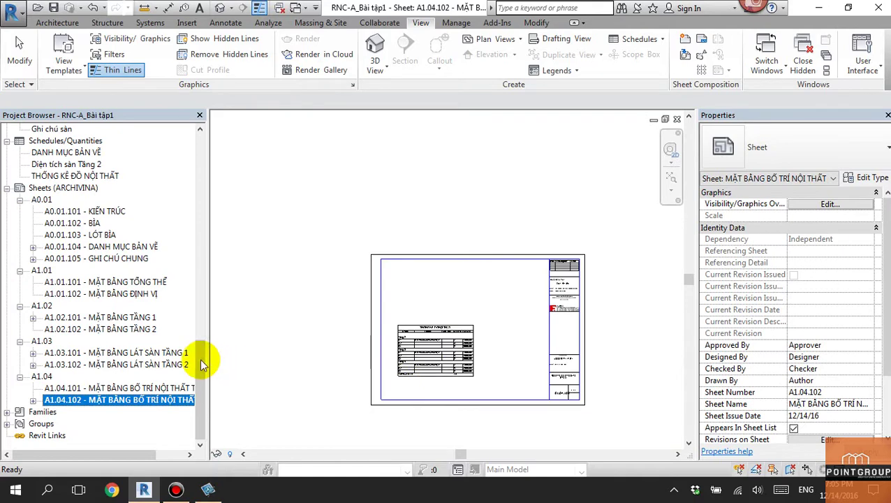
mouse_move(201, 362)
left_mouse_down()
mouse_move(213, 182)
mouse_move(213, 215)
left_mouse_up()
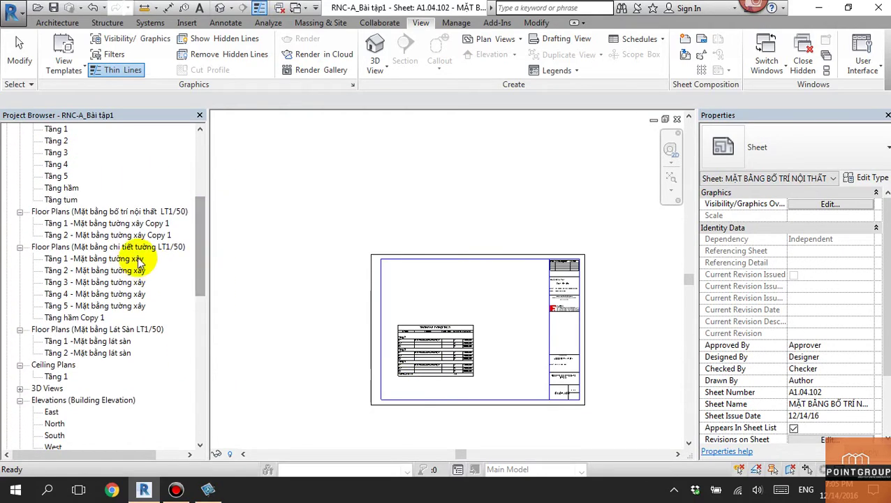
Step: In the Tầng 2 - Mặt bằng tường xây Copy 1 plan, edit the G1 furniture tag family's label
double_click(139, 234)
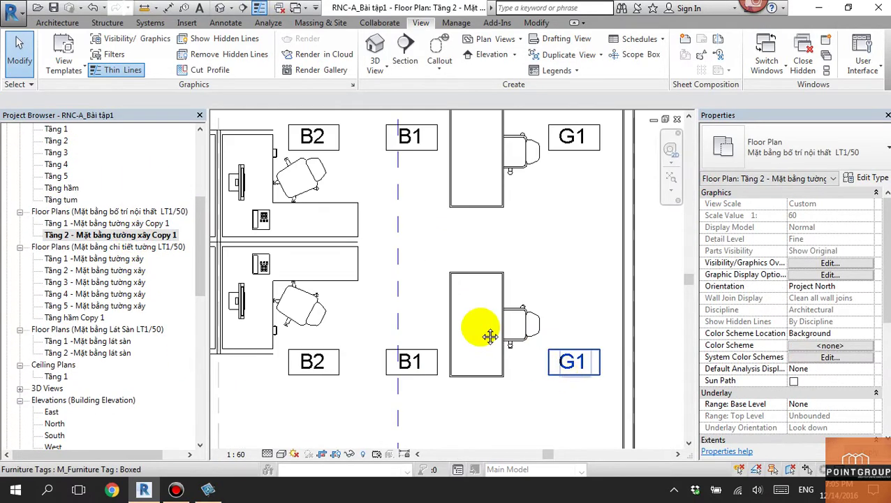
middle_click_drag(489, 335, 411, 294)
left_click(501, 322)
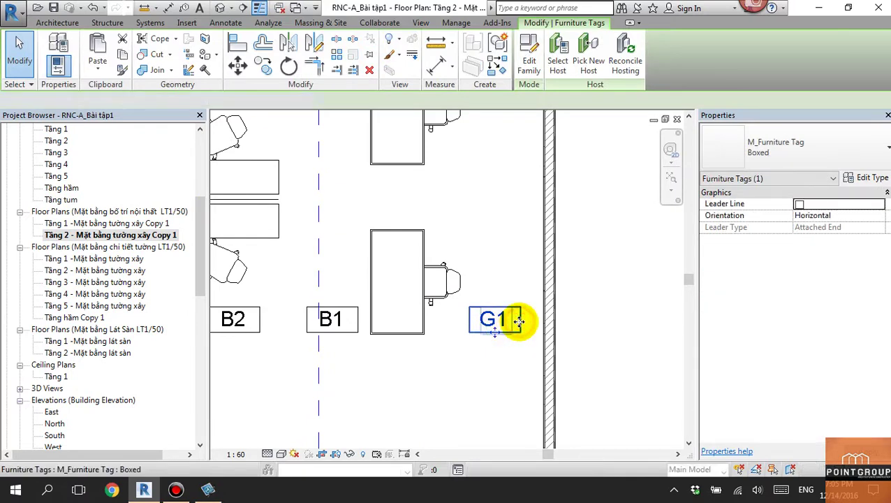
double_click(517, 320)
left_click(479, 300)
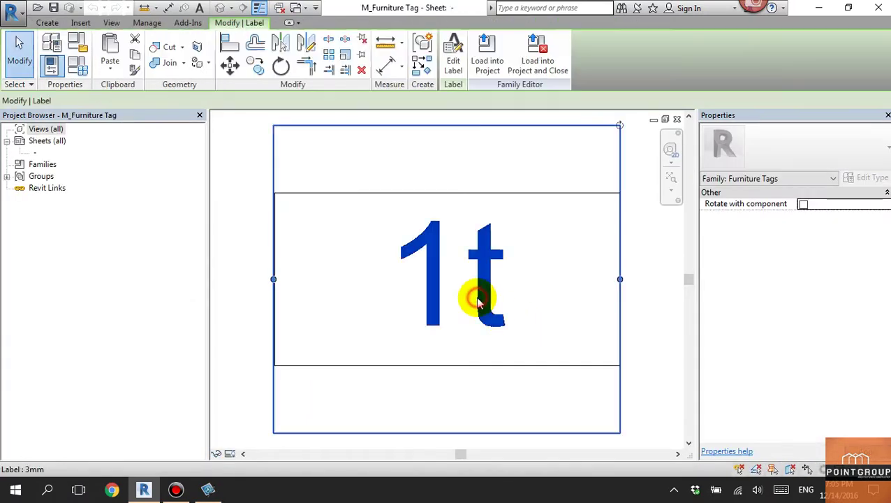
Step: Duplicate the 3mm label type into a new 2.0 label type and apply it
left_click(802, 146)
left_click(802, 145)
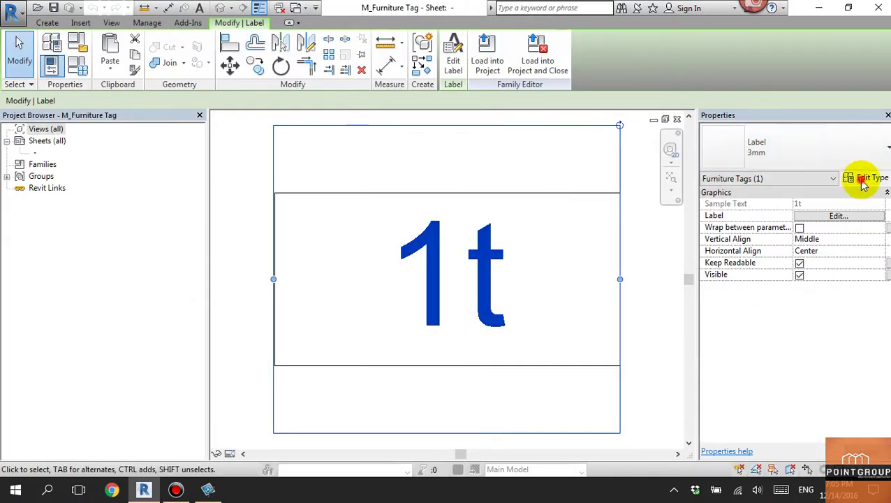
left_click(866, 179)
left_click(813, 108)
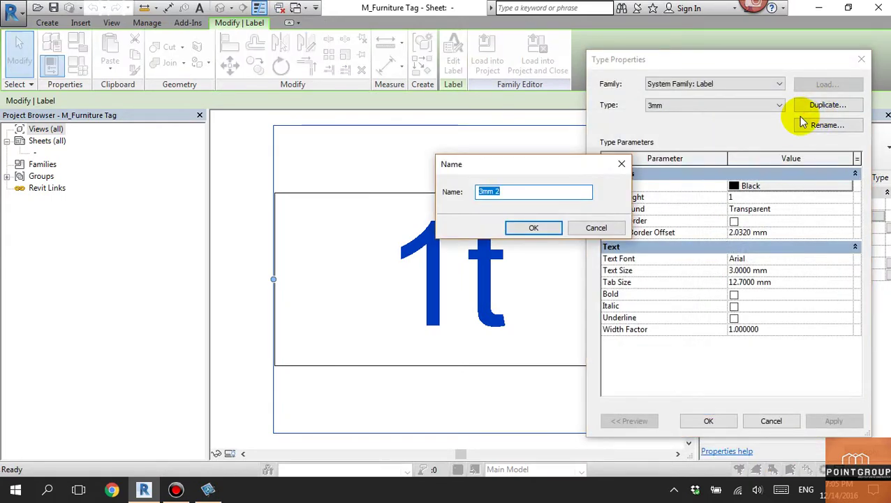
left_click(549, 229)
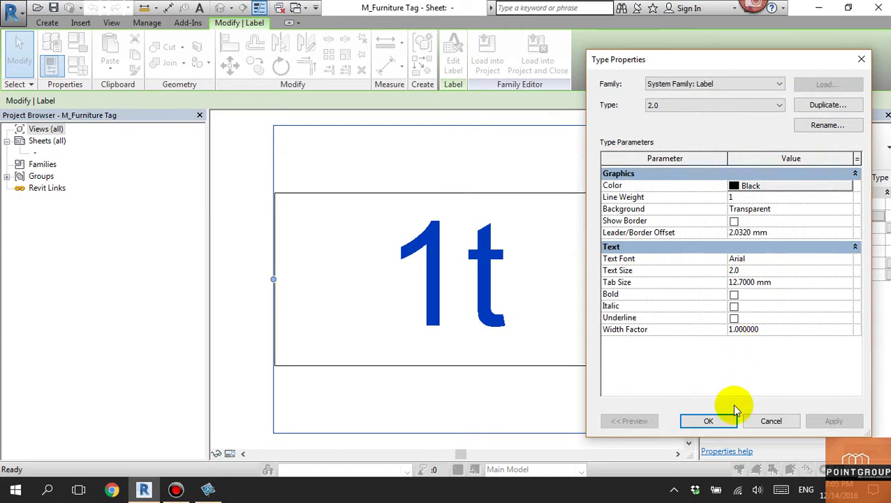
left_click(708, 421)
key("Escape")
Step: Load the edited tag family into the project, overwriting the existing version
scroll(552, 296, "down", 2)
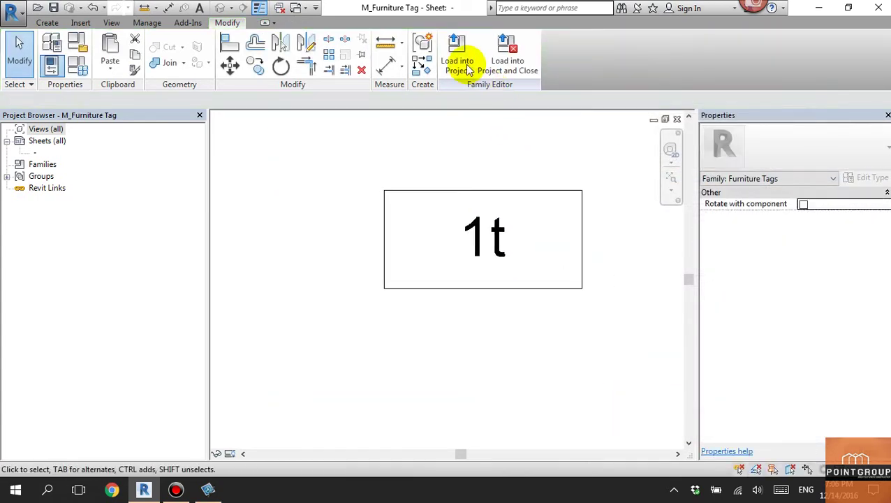
left_click(466, 68)
left_click(415, 341)
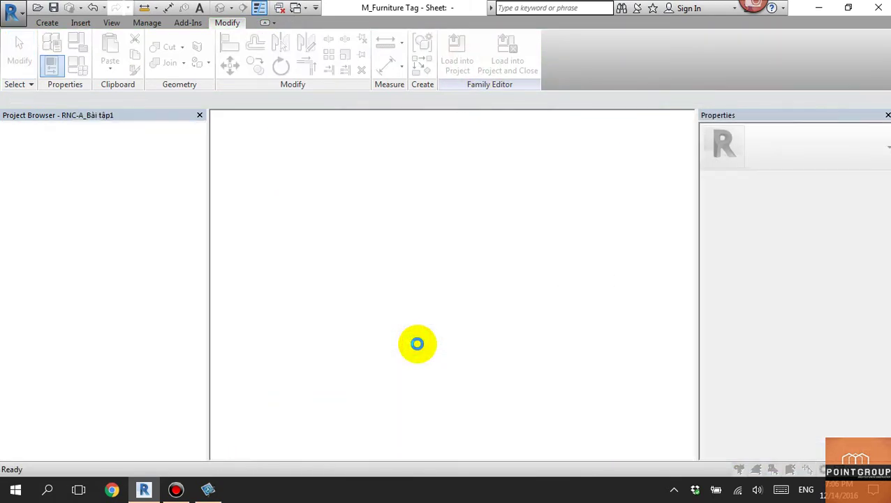
left_click(423, 201)
Step: Reopen the G1 tag family, confirm the 2.0 label type, and reload it with overwrite
left_click(474, 358)
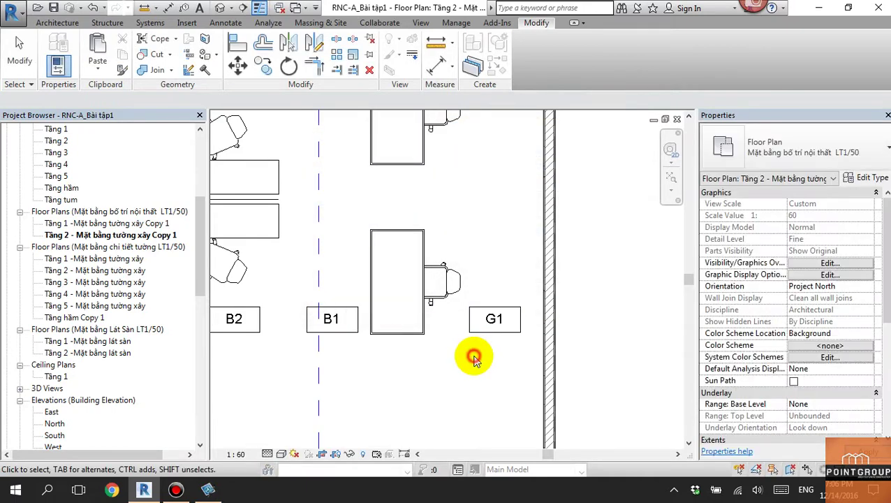
left_click(480, 337)
middle_click_drag(471, 354, 464, 366)
scroll(457, 368, "down", 2)
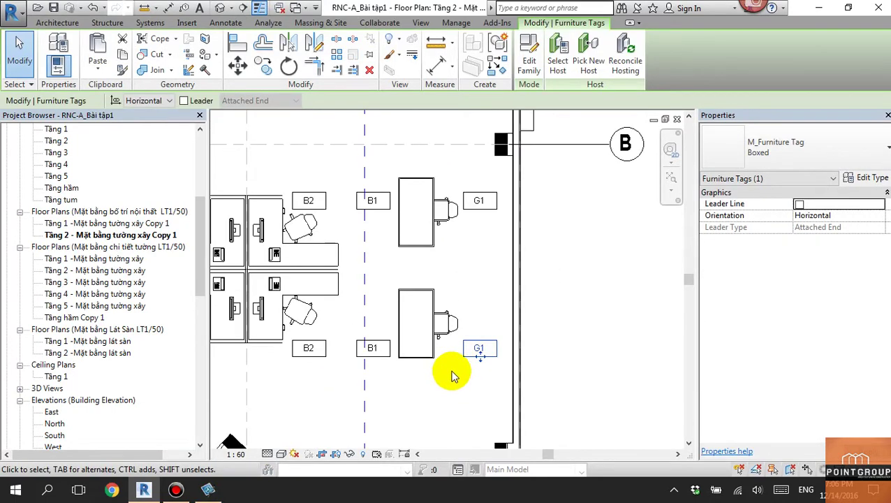
scroll(467, 351, "up", 2)
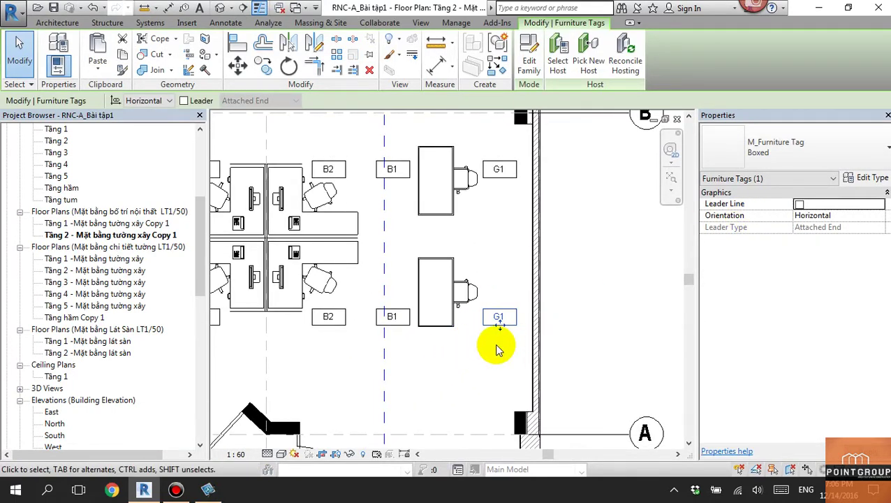
double_click(520, 321)
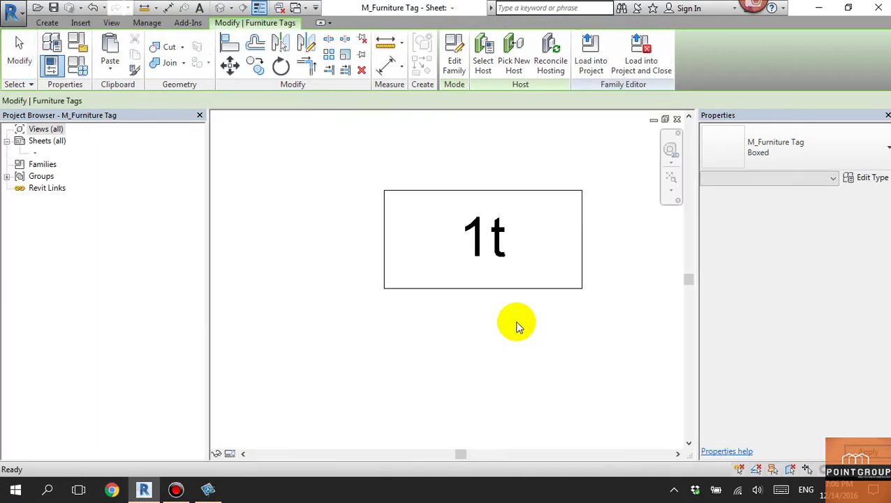
left_click(869, 177)
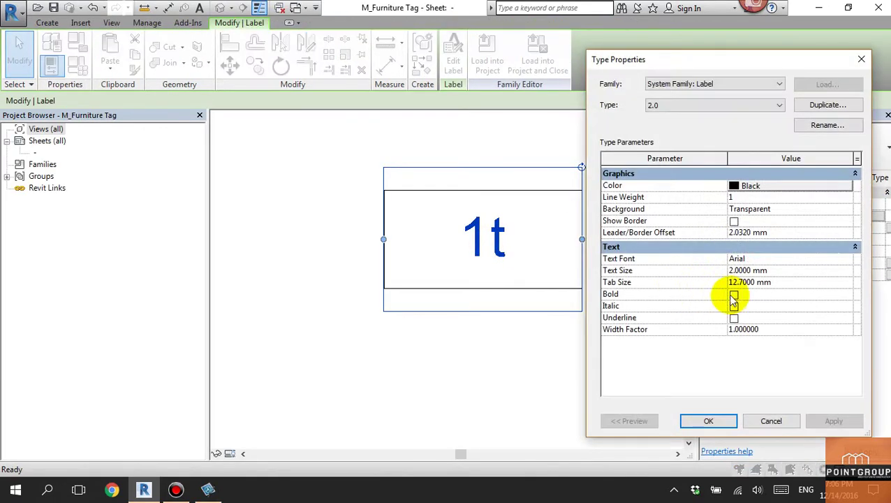
left_click(696, 425)
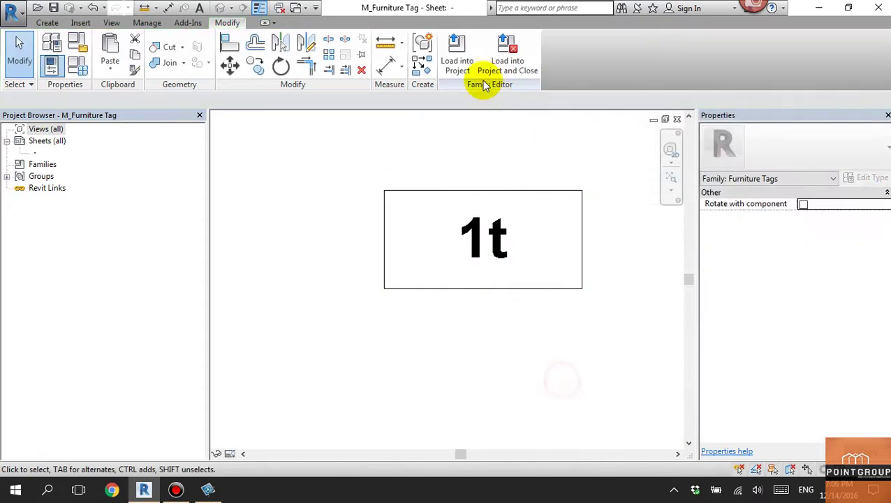
left_click(457, 52)
left_click(412, 342)
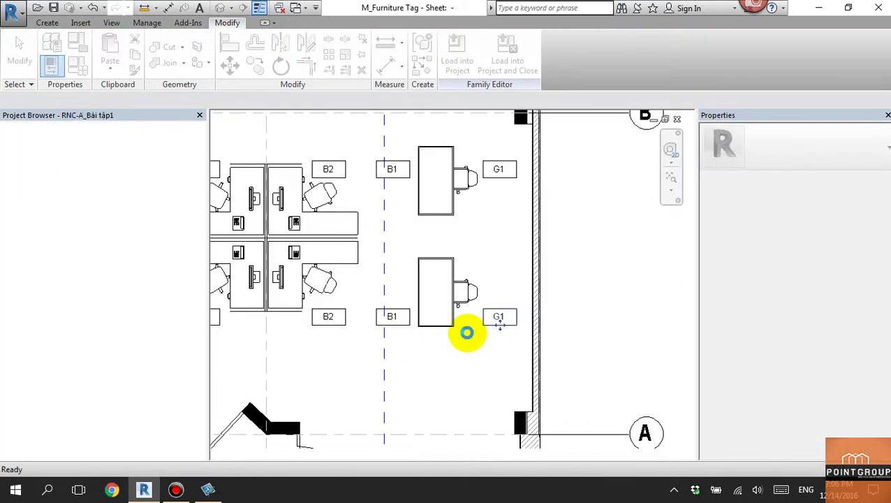
left_click(426, 205)
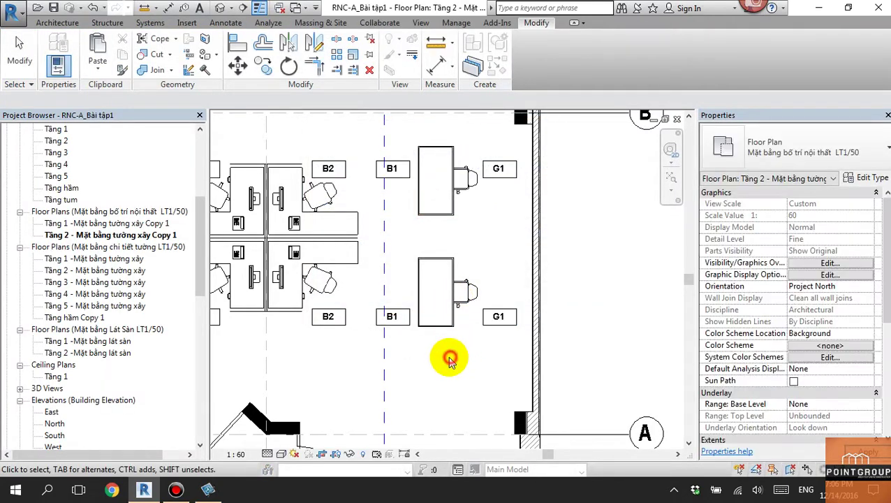
Step: Find sheet A1.04.102 in the Project Browser and open it
scroll(448, 354, "up", 2)
scroll(462, 342, "up", 2)
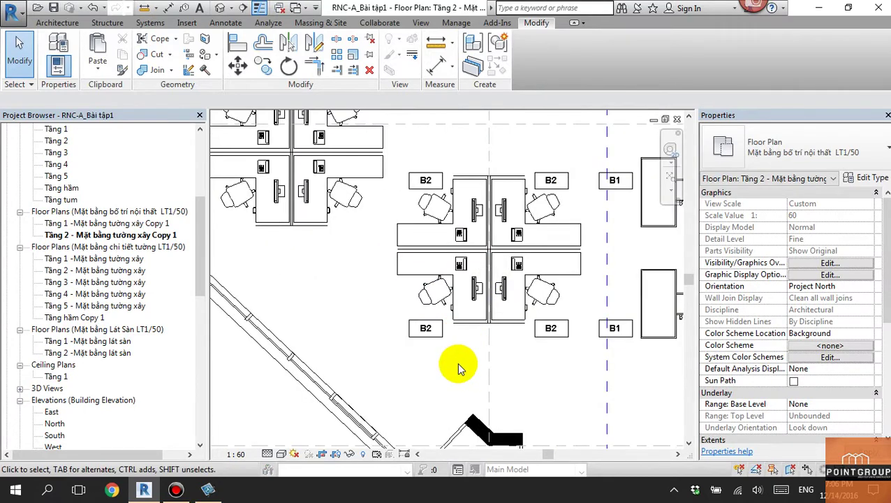
scroll(497, 321, "down", 2)
scroll(504, 333, "up", 3)
scroll(504, 333, "down", 3)
scroll(509, 312, "down", 1)
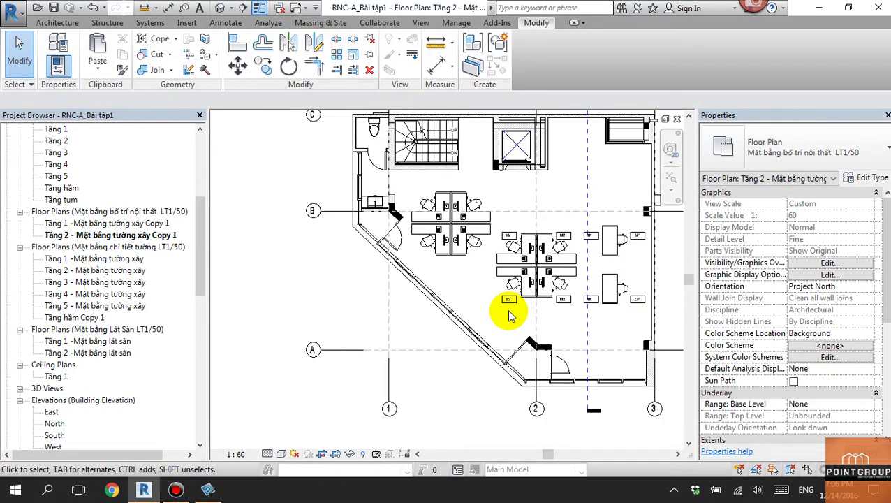
scroll(521, 288, "up", 1)
left_click_drag(200, 253, 190, 426)
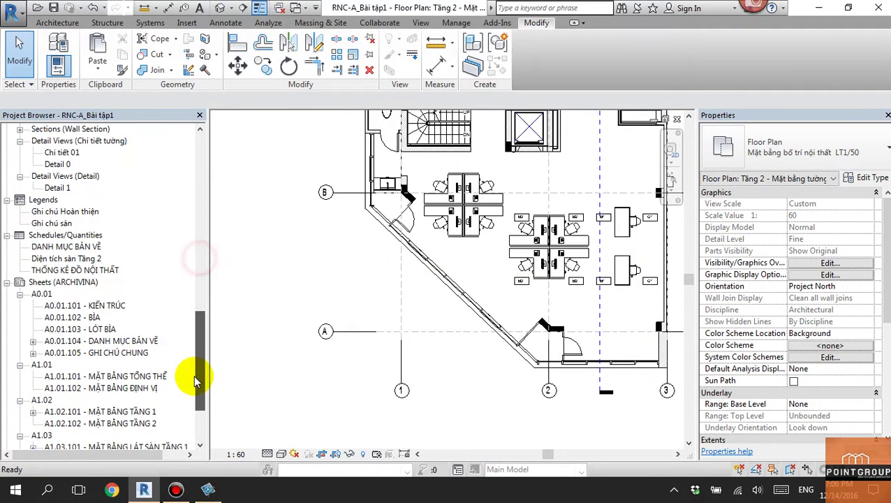
double_click(140, 399)
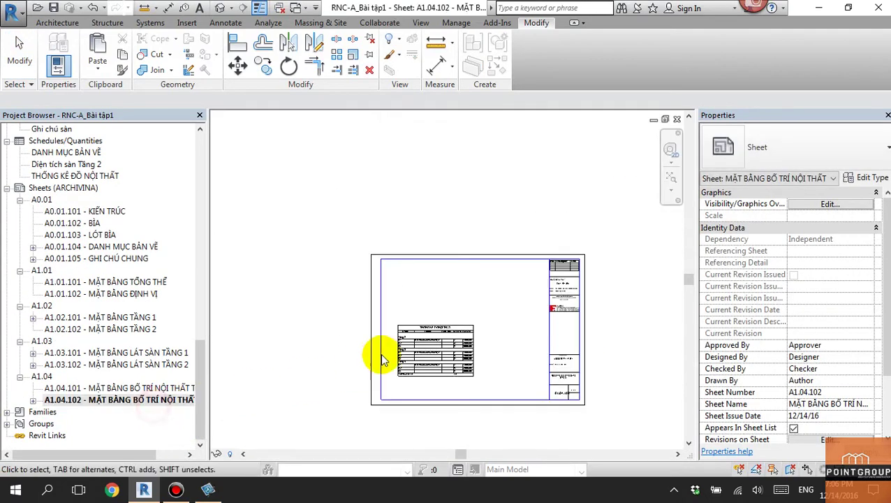
Step: Select the schedule on the sheet and open THỐNG KÊ ĐỒ NỘI THẤT in its schedule view
scroll(419, 356, "up", 3)
scroll(347, 371, "up", 3)
scroll(319, 295, "down", 1)
scroll(435, 314, "up", 4)
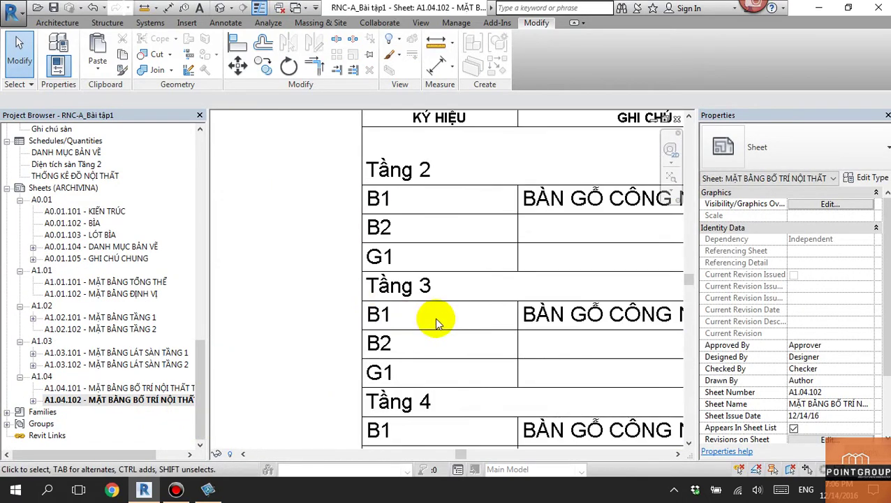
scroll(395, 308, "down", 2)
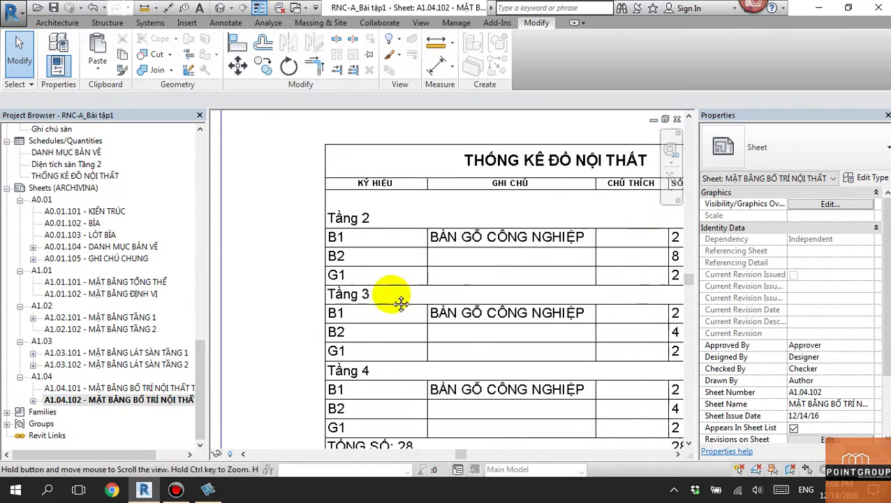
scroll(399, 303, "up", 2)
left_click(394, 258)
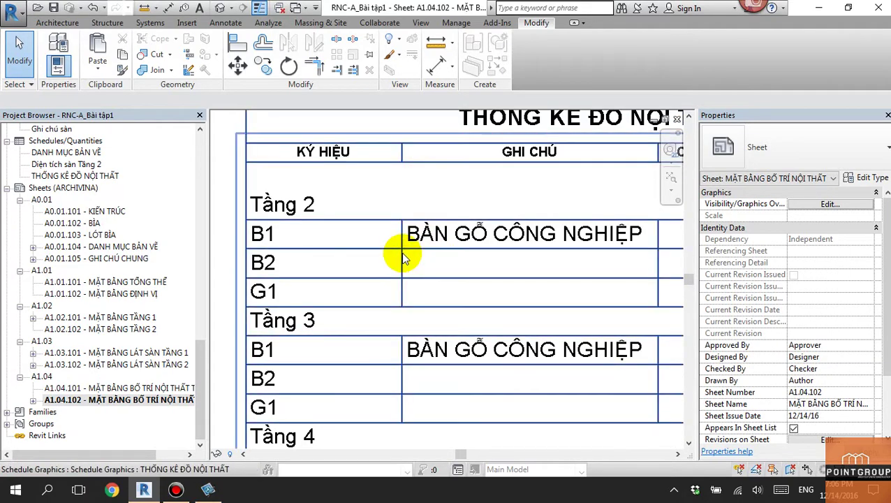
scroll(404, 254, "down", 1)
scroll(419, 248, "down", 1)
double_click(462, 276)
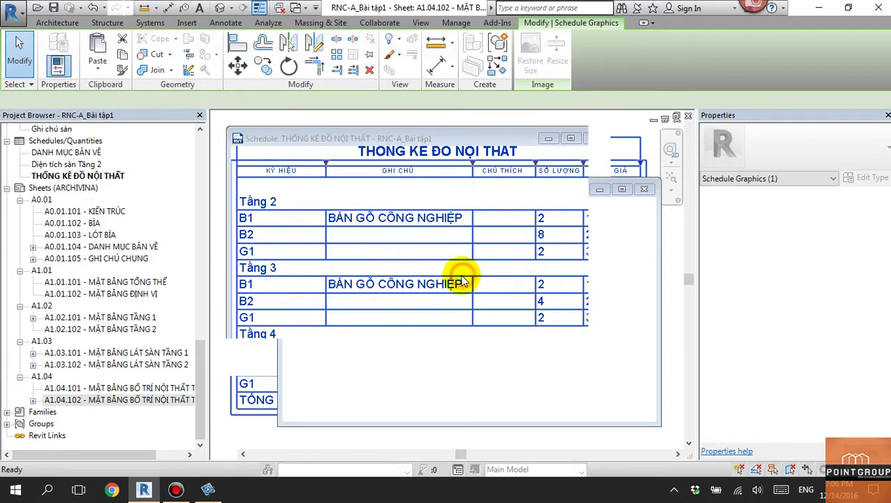
left_click(334, 225)
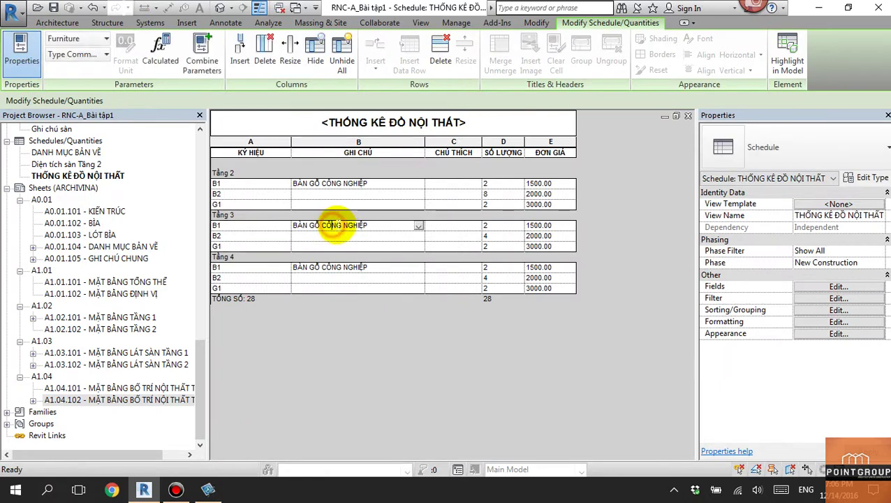
Step: Select the Tầng 3 B1 note text and review view templates without applying one
double_click(390, 225)
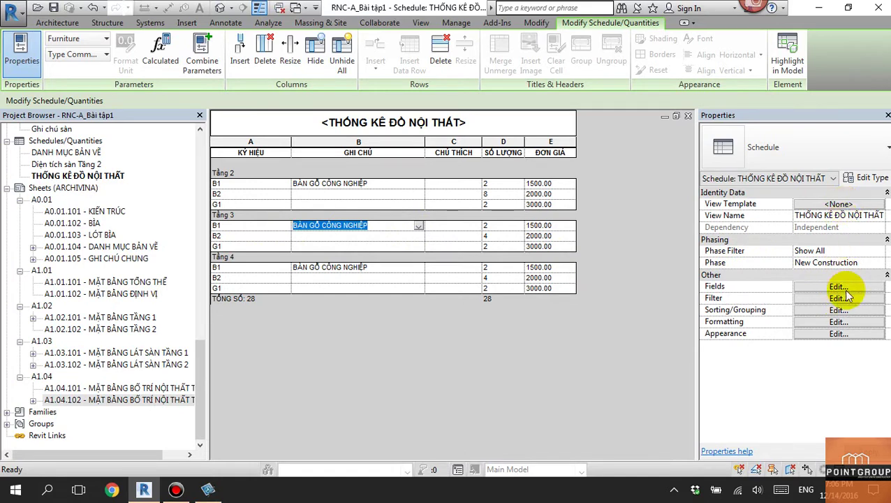
left_click(838, 204)
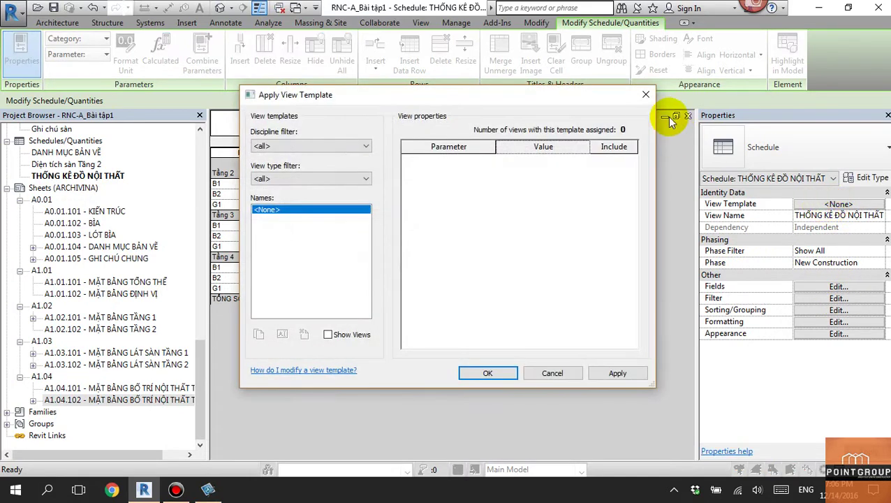
left_click(645, 95)
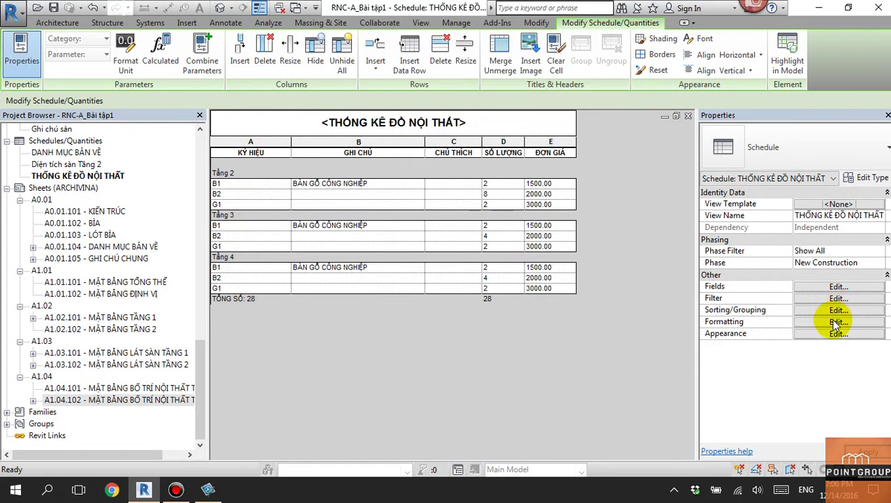
Step: Review the schedule's Formatting settings, adding no conditional format and keeping headings horizontal
left_click(836, 322)
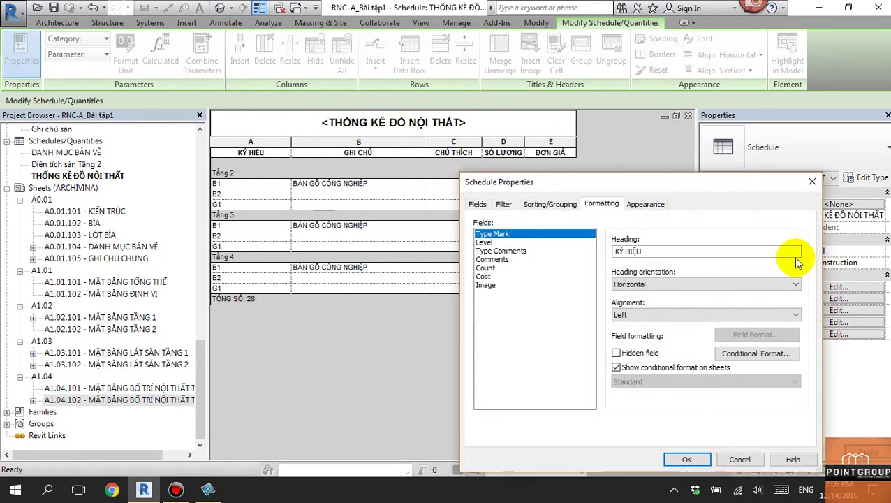
left_click(757, 353)
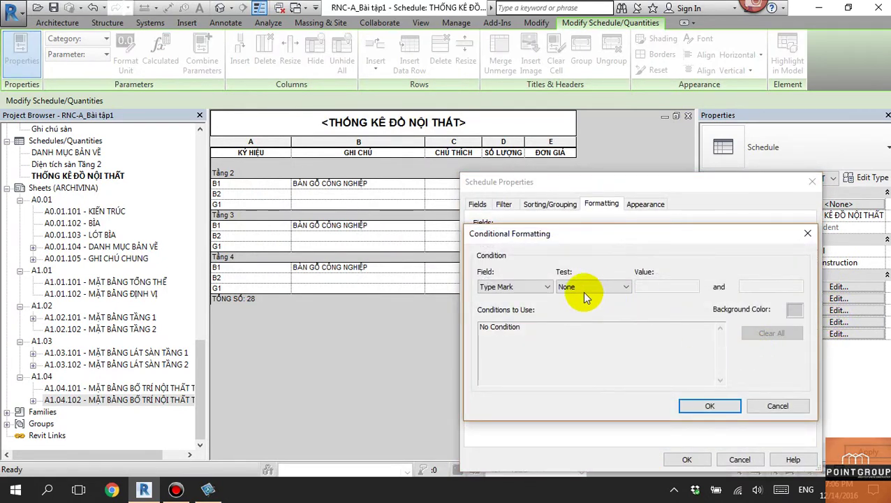
left_click(585, 288)
left_click(586, 288)
left_click(514, 286)
left_click(514, 284)
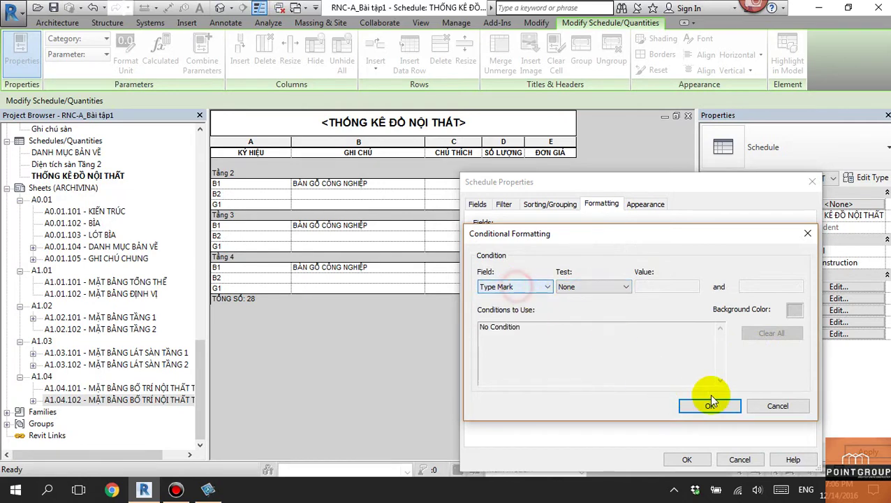
left_click(710, 404)
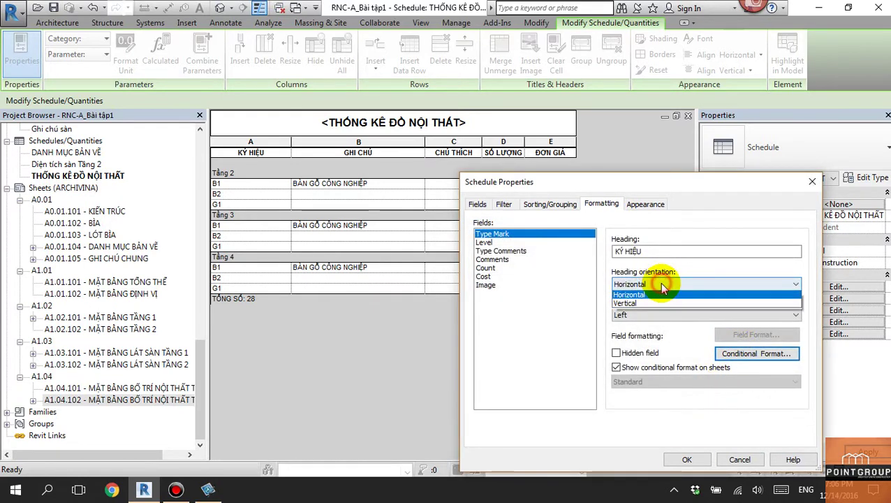
left_click(662, 294)
left_click(691, 460)
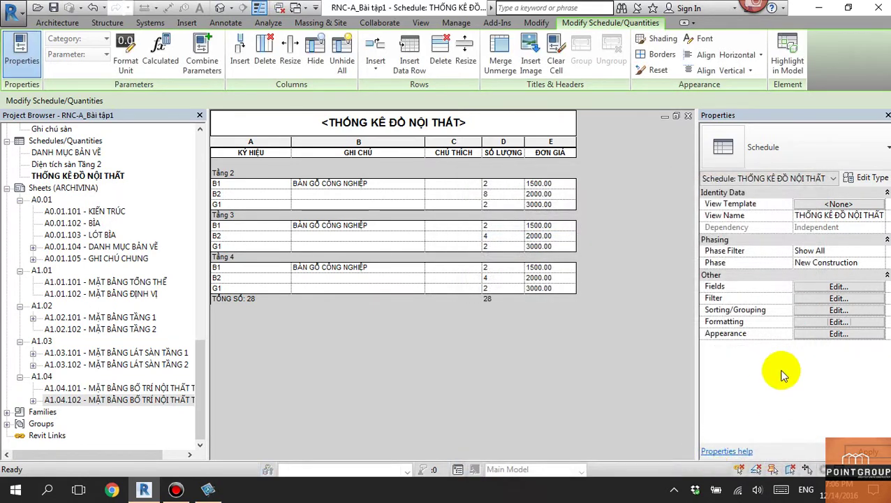
Step: Check the schedule's Appearance settings and Type Properties without changing anything
left_click(824, 335)
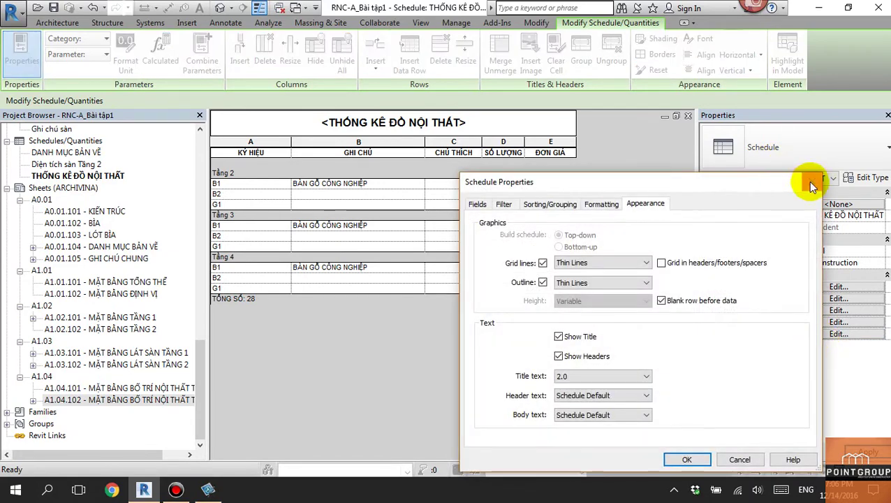
left_click(811, 183)
left_click(857, 178)
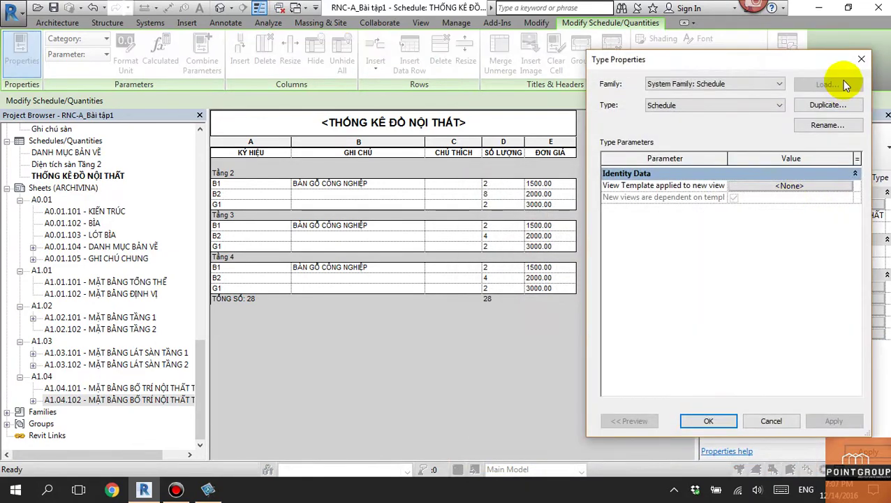
left_click(862, 58)
Step: Set the schedule's header text and body text to 2.0 in Appearance
left_click(832, 335)
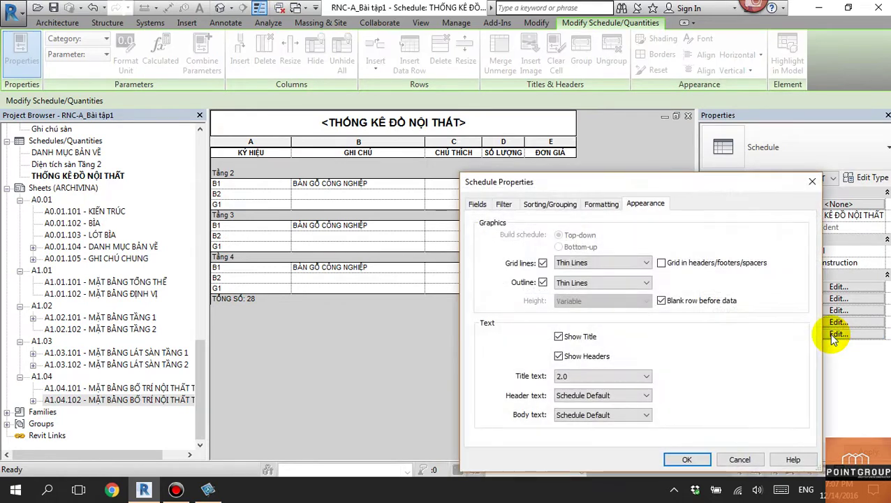
left_click(622, 397)
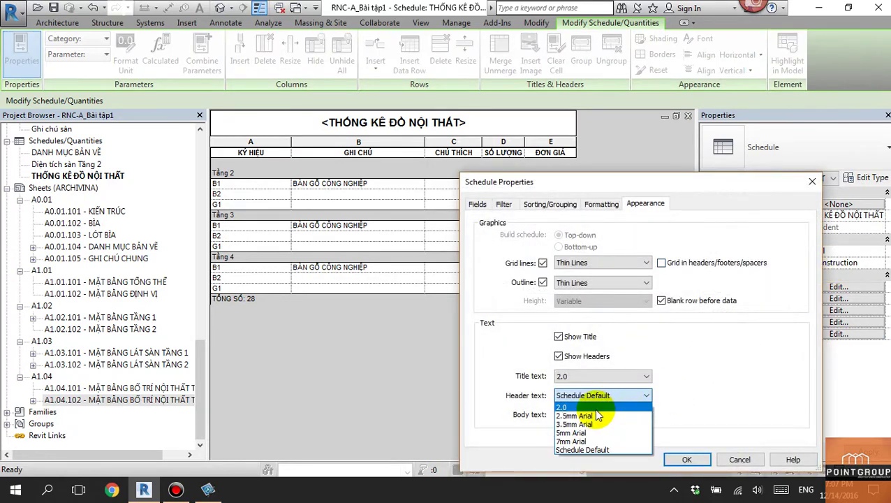
left_click(562, 407)
left_click(602, 415)
left_click(594, 426)
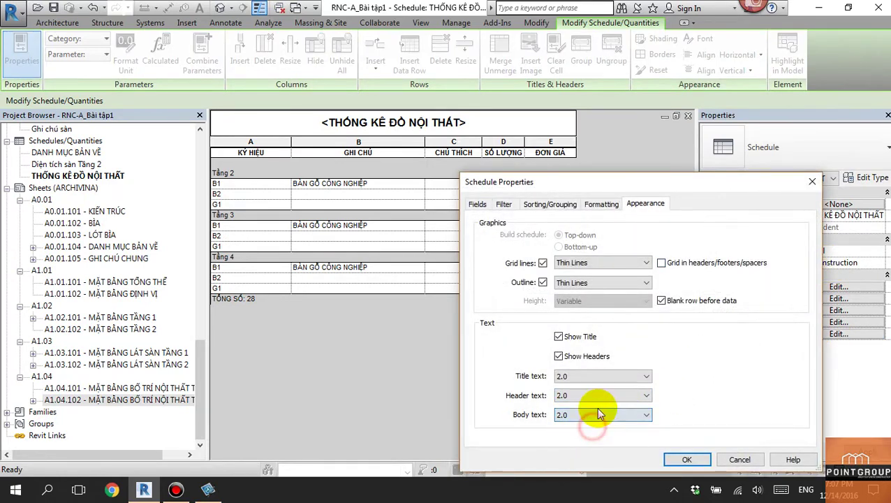
left_click(682, 459)
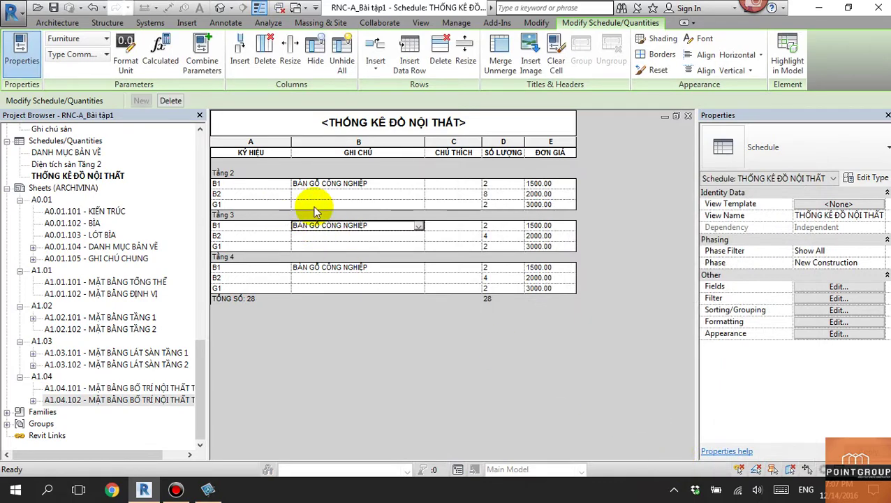
double_click(120, 399)
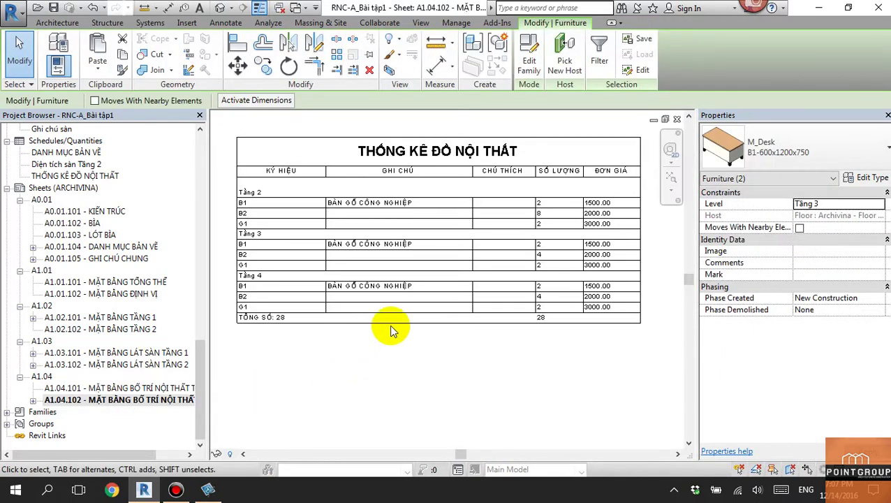
scroll(318, 192, "up", 1)
scroll(382, 258, "up", 2)
mouse_move(381, 259)
middle_mouse_down()
mouse_move(477, 317)
mouse_move(469, 260)
mouse_move(461, 268)
middle_mouse_up()
scroll(454, 284, "up", 1)
scroll(444, 292, "down", 3)
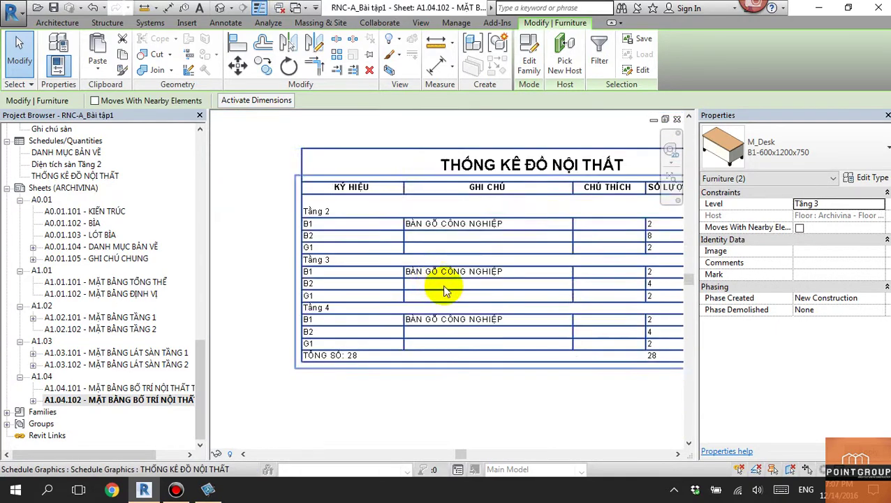
left_click(478, 408)
scroll(418, 413, "down", 2)
scroll(407, 366, "down", 1)
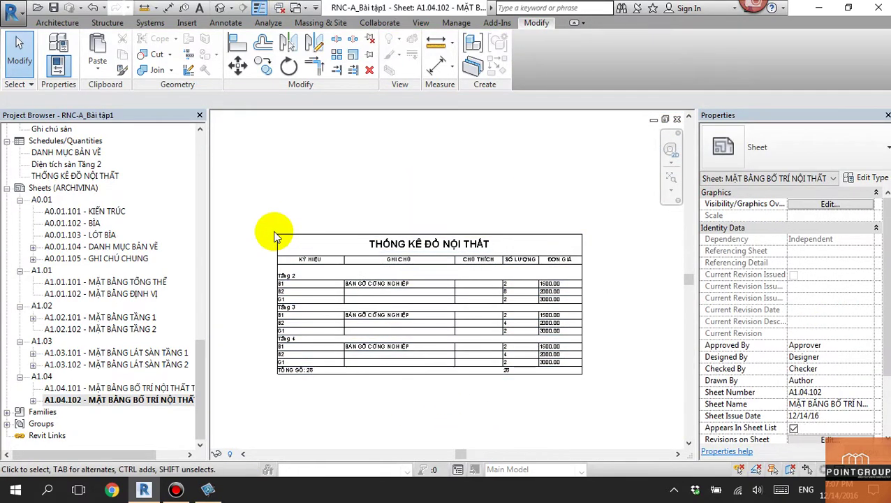
double_click(473, 260)
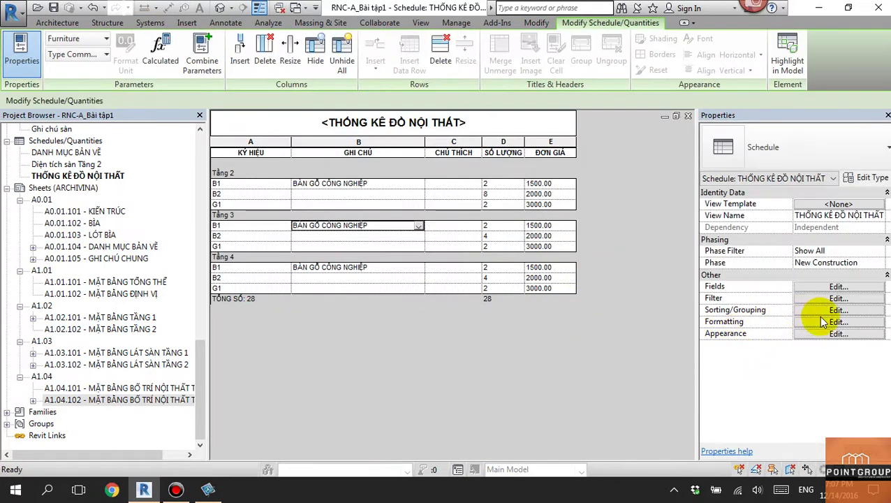
left_click(830, 334)
left_click(542, 282)
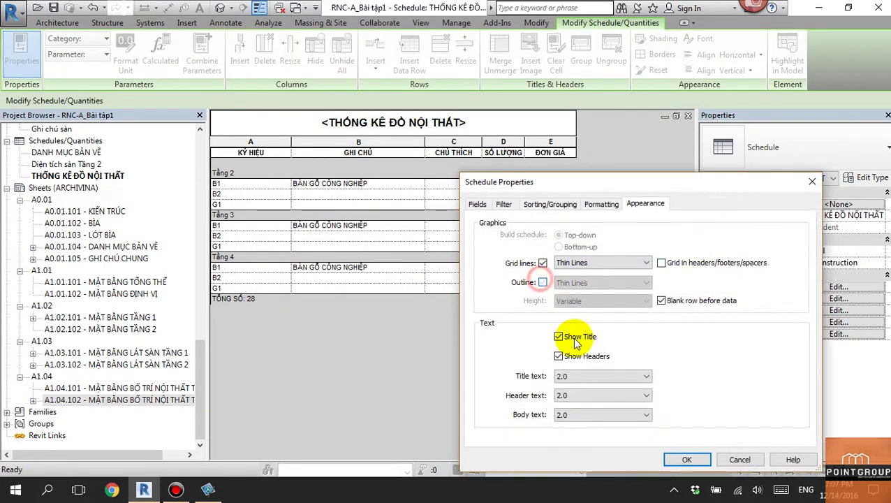
left_click(674, 459)
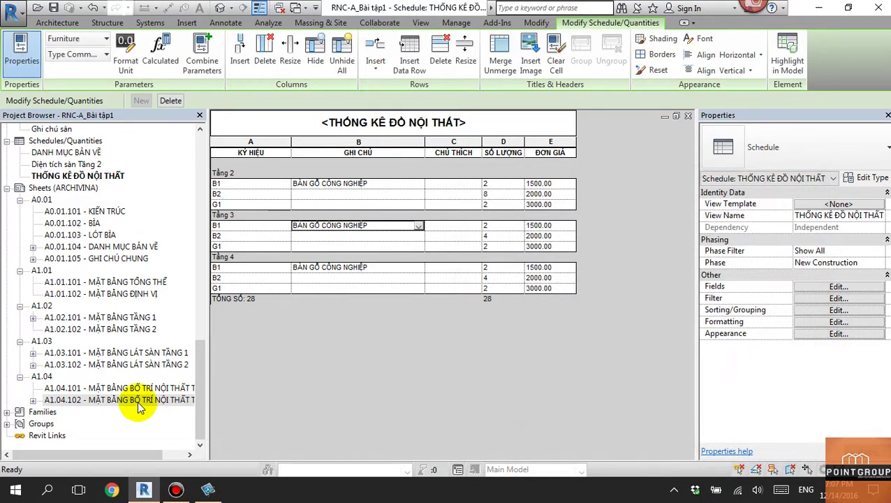
double_click(137, 403)
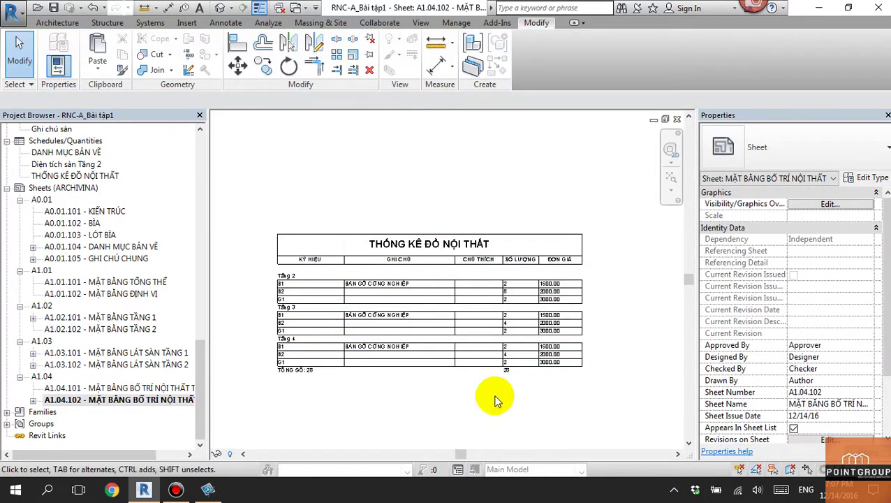
left_click(140, 399)
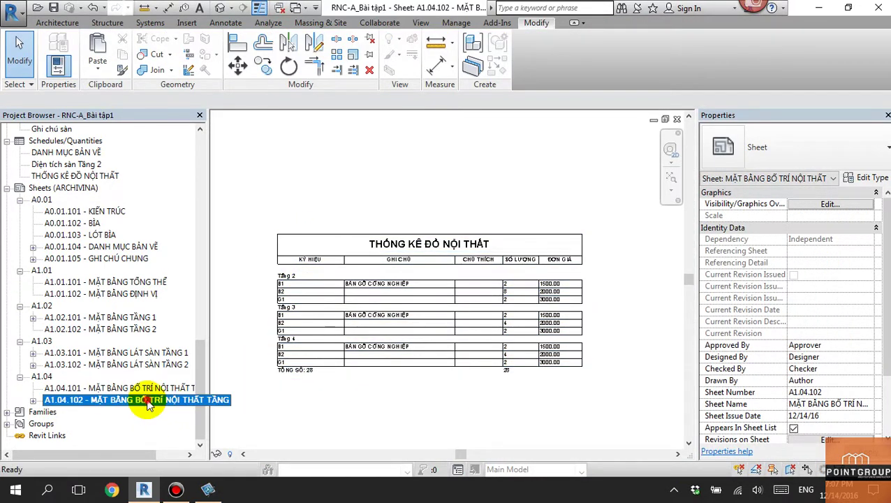
scroll(491, 294, "down", 3)
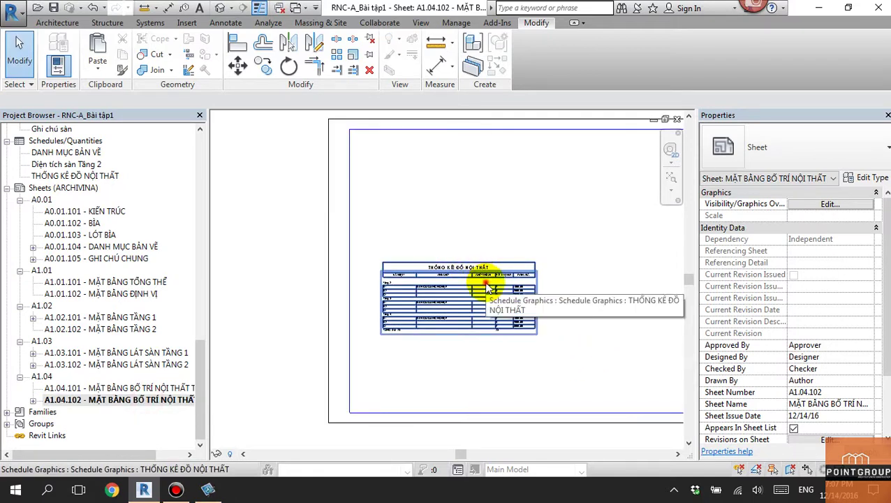
double_click(477, 278)
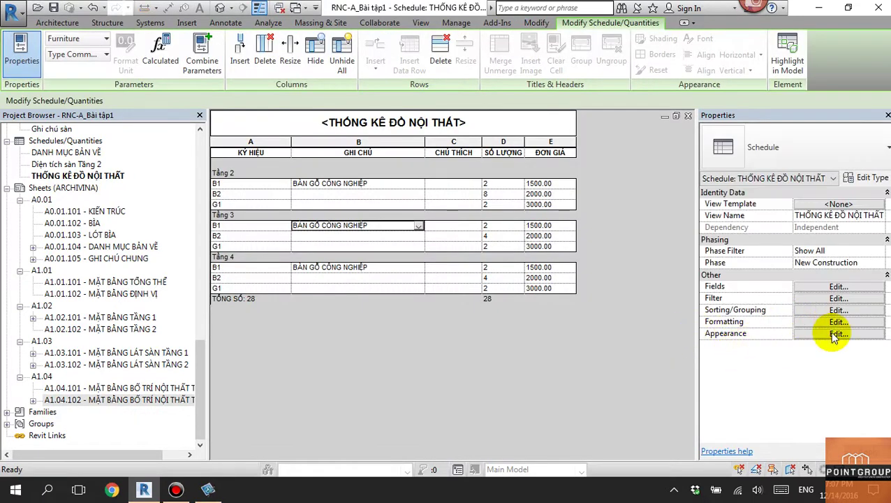
Step: Set the schedule grid lines to LINE ARCHIVINA, keeping Thin Lines for the outline
left_click(836, 333)
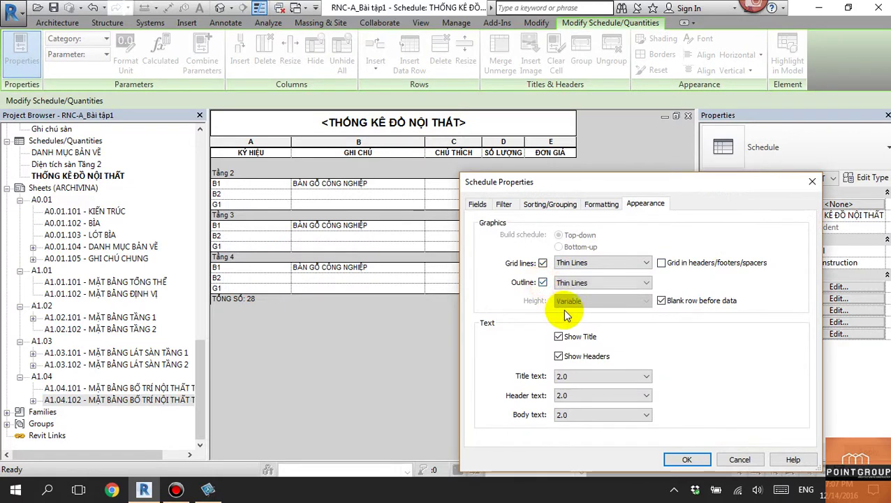
left_click(639, 283)
left_click(638, 284)
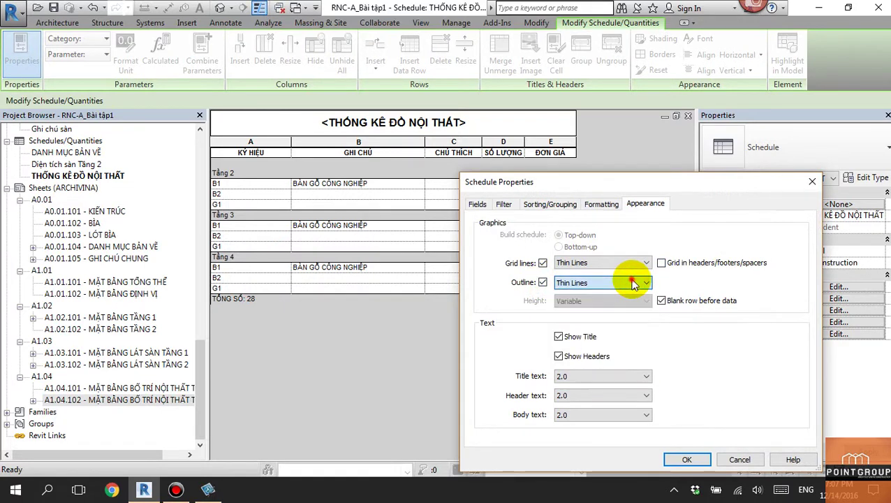
left_click(630, 263)
left_click(604, 325)
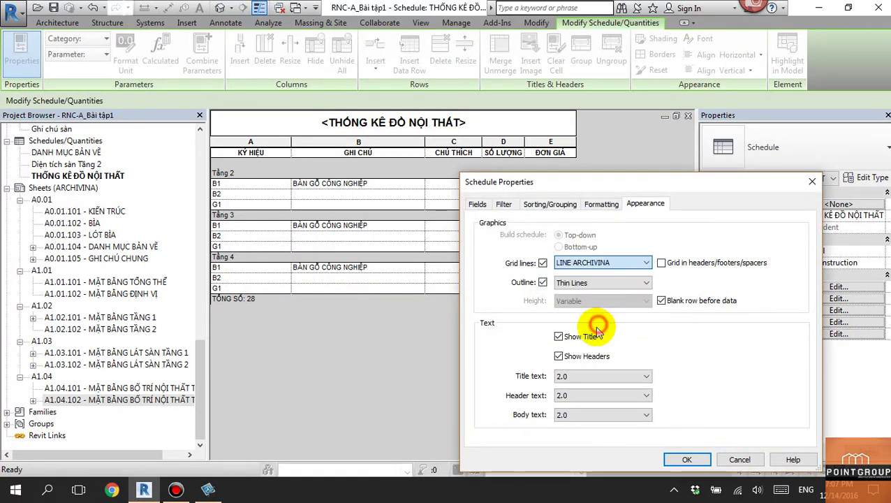
left_click(682, 458)
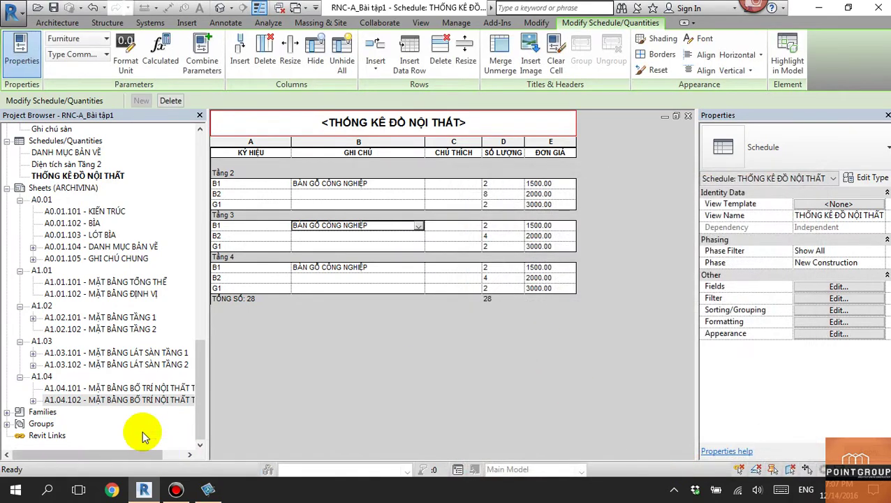
Step: Open sheet A1.04.102 and pan and zoom to inspect the updated schedule
double_click(133, 399)
scroll(488, 315, "up", 2)
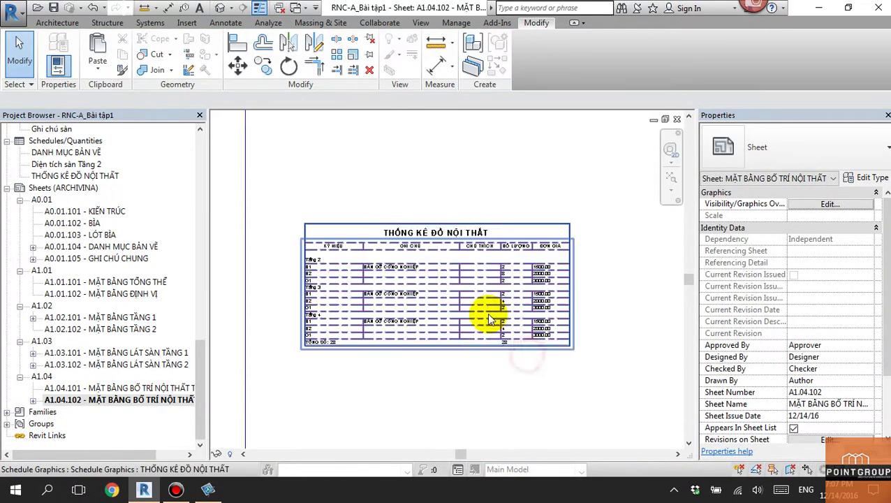
scroll(594, 391, "up", 2)
scroll(594, 391, "up", 2)
middle_click_drag(596, 376, 606, 399)
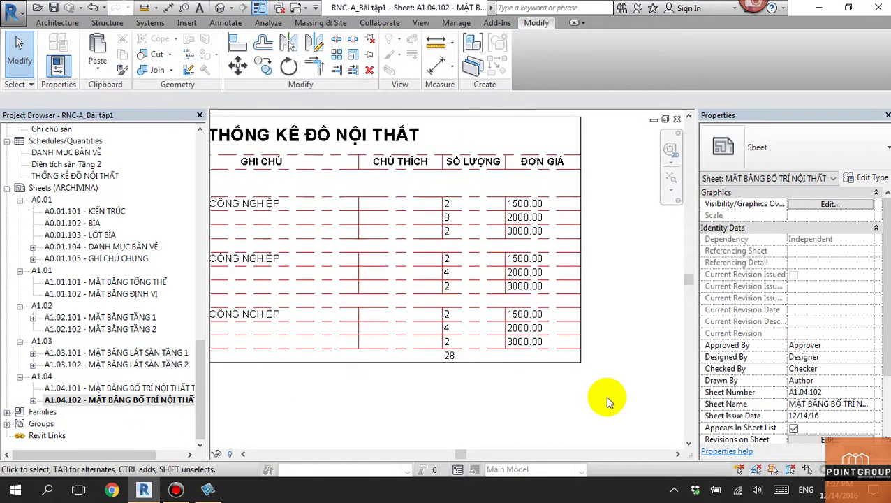
scroll(543, 410, "down", 2)
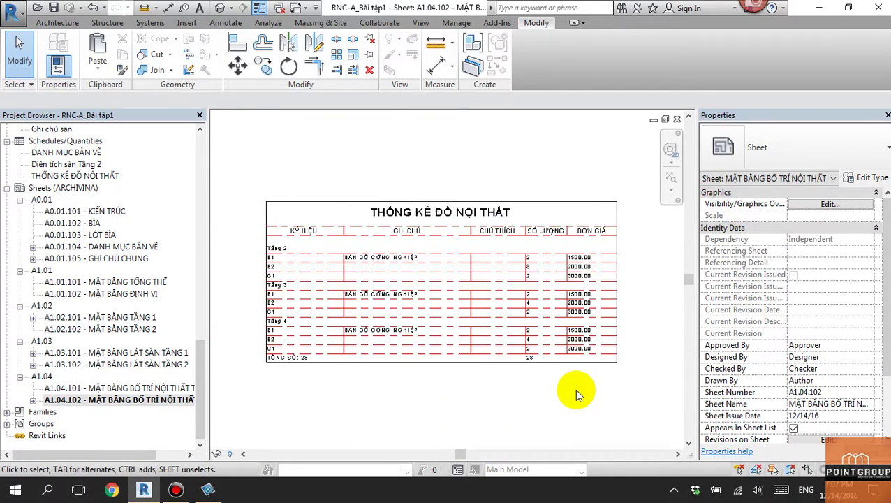
scroll(570, 386, "down", 1)
middle_click_drag(571, 386, 548, 324)
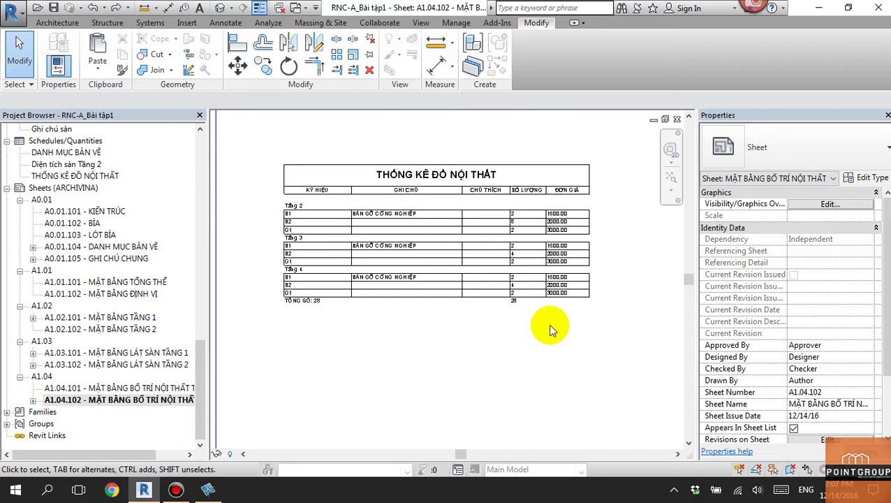
scroll(548, 324, "down", 2)
middle_click_drag(548, 324, 507, 339)
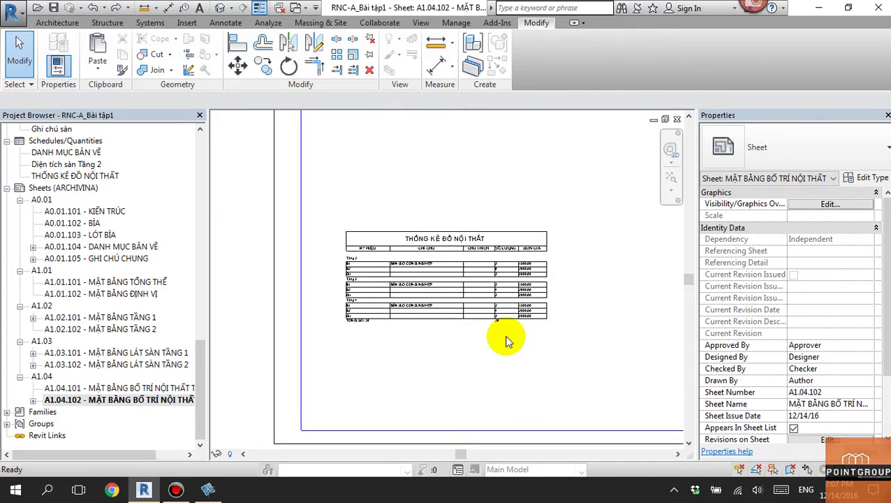